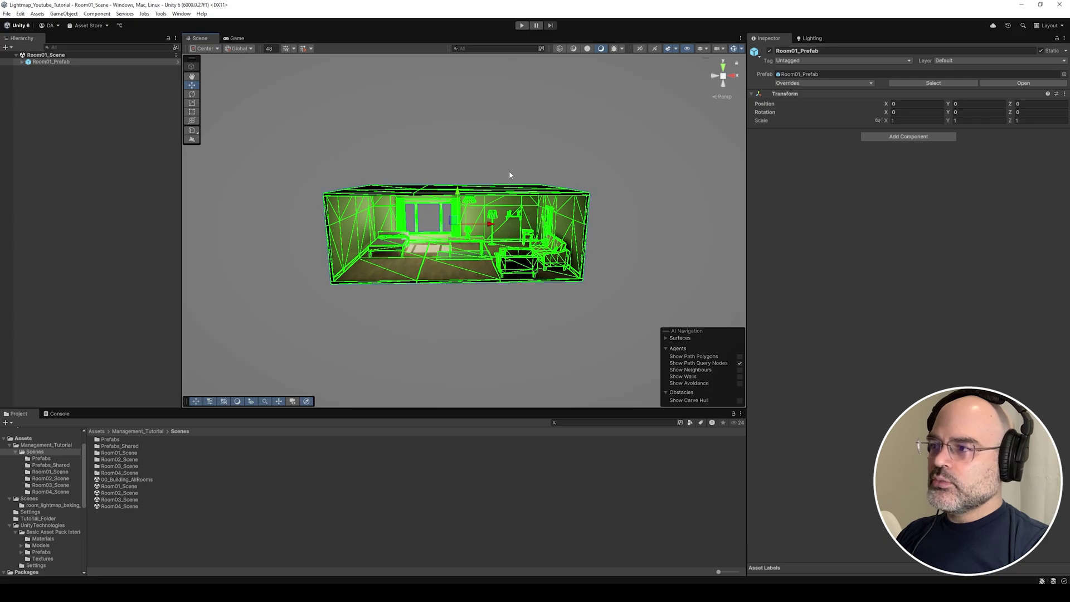
Show the baked lightmaps of Room01_Scene in the lighting settings and locate the Index 0 lightmap among the project files.
left_click(510, 171)
key("w")
right_click_drag(566, 200, 390, 314)
left_click(390, 314)
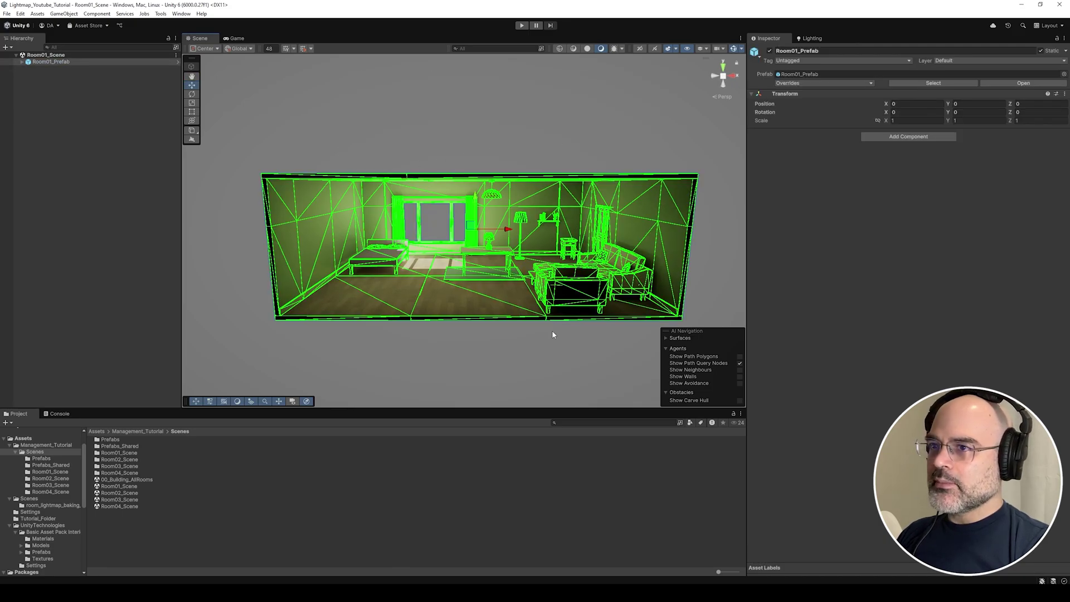
left_click(811, 38)
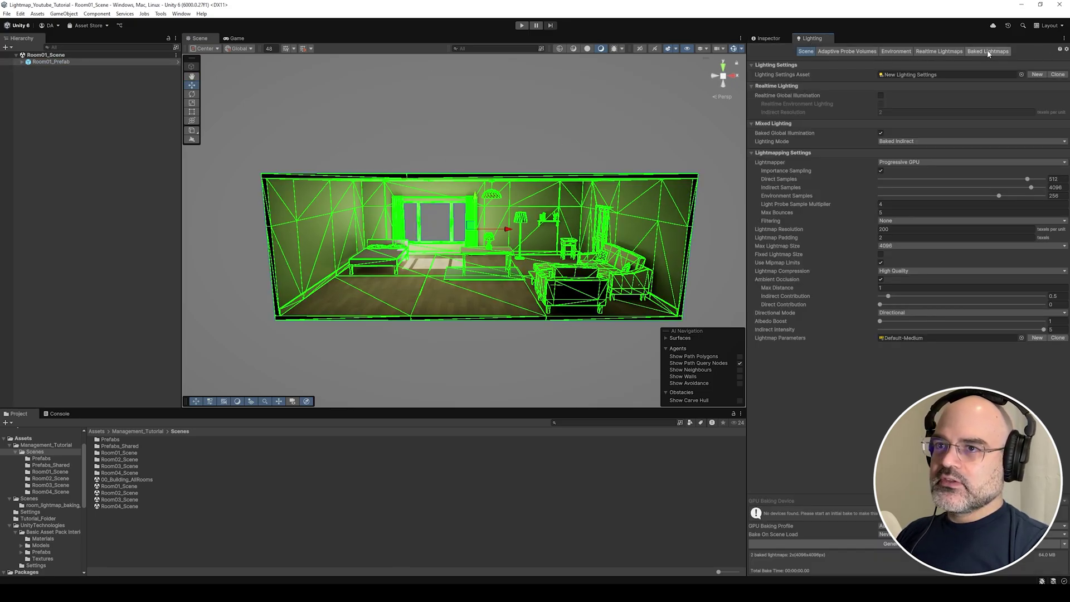
left_click(988, 51)
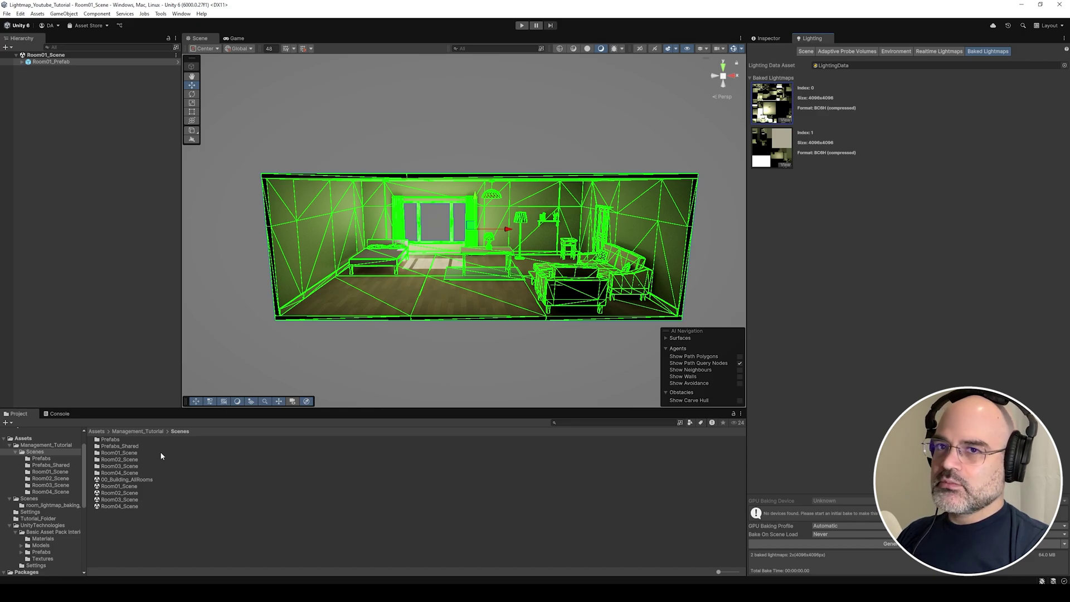
left_click(772, 105)
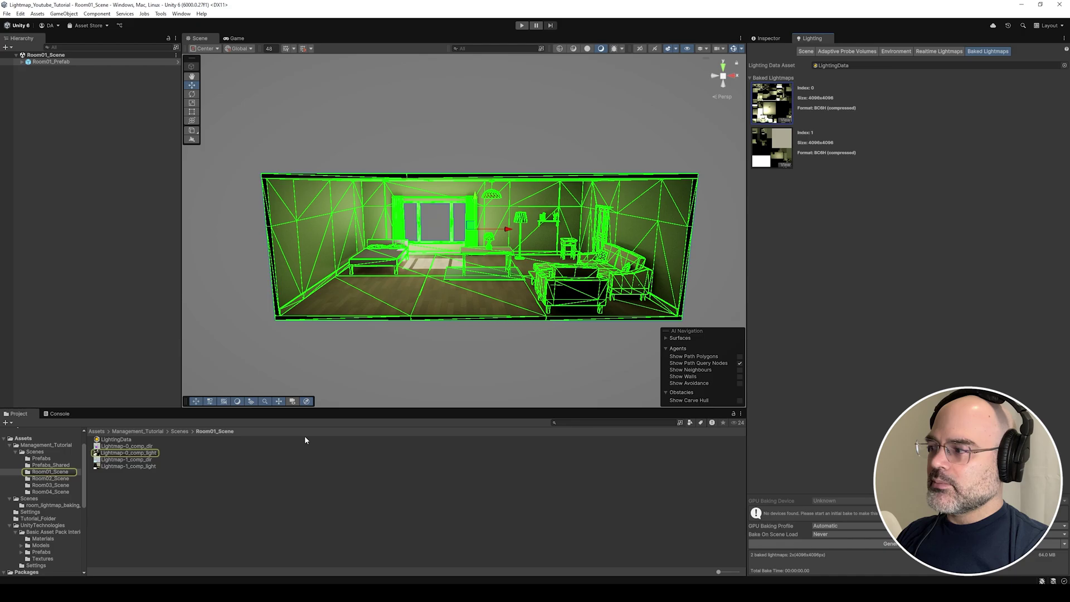
Review the directional and light lightmap files stored in the Room01_Scene folder.
left_click(151, 447)
left_click(146, 460)
left_click(146, 467)
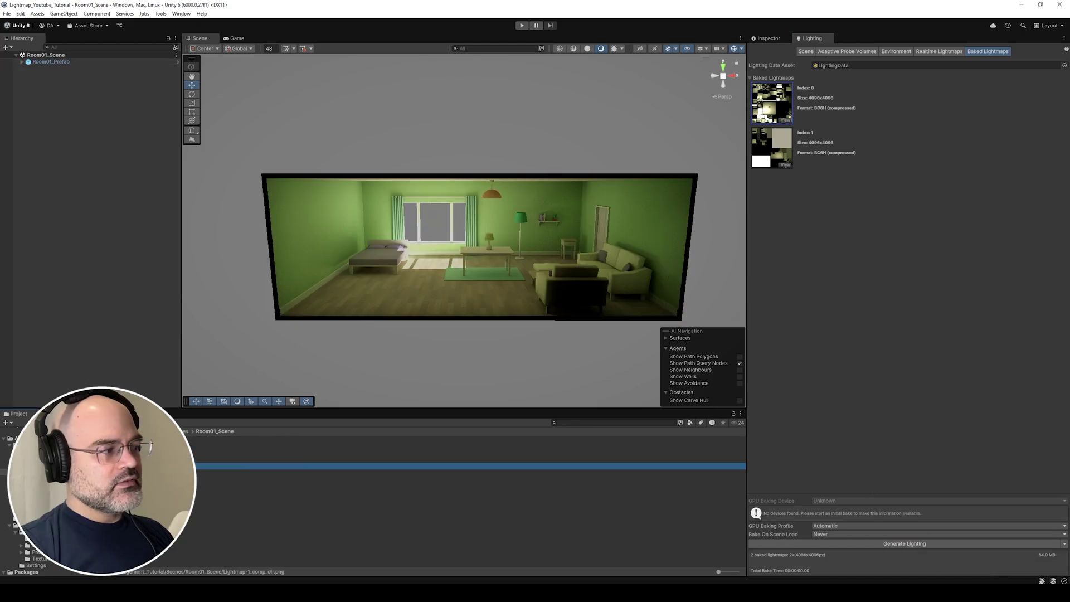
left_click(146, 459)
left_click(147, 447)
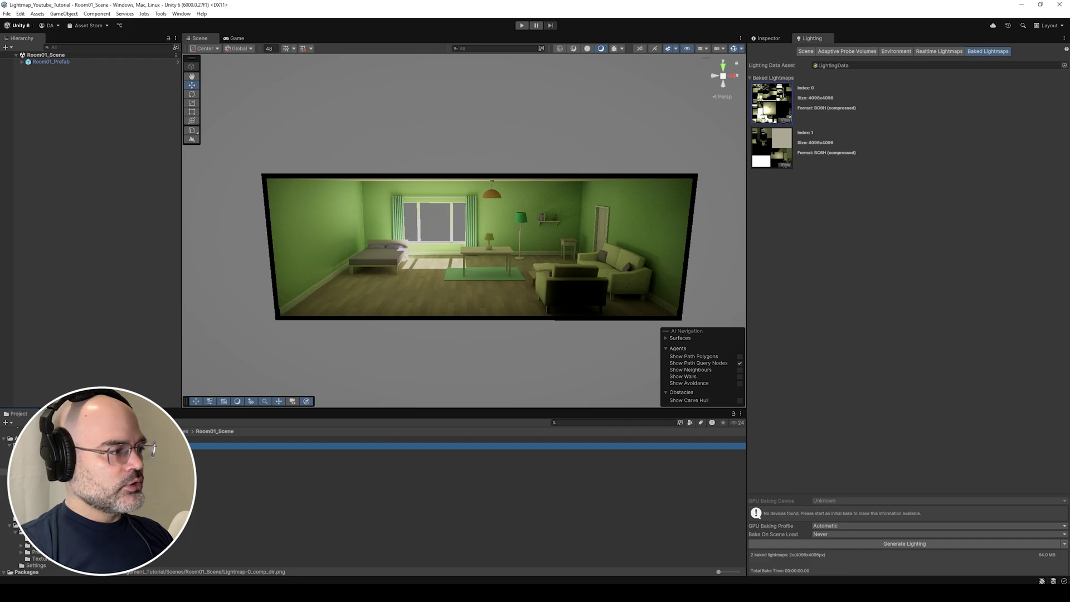
left_click(356, 298)
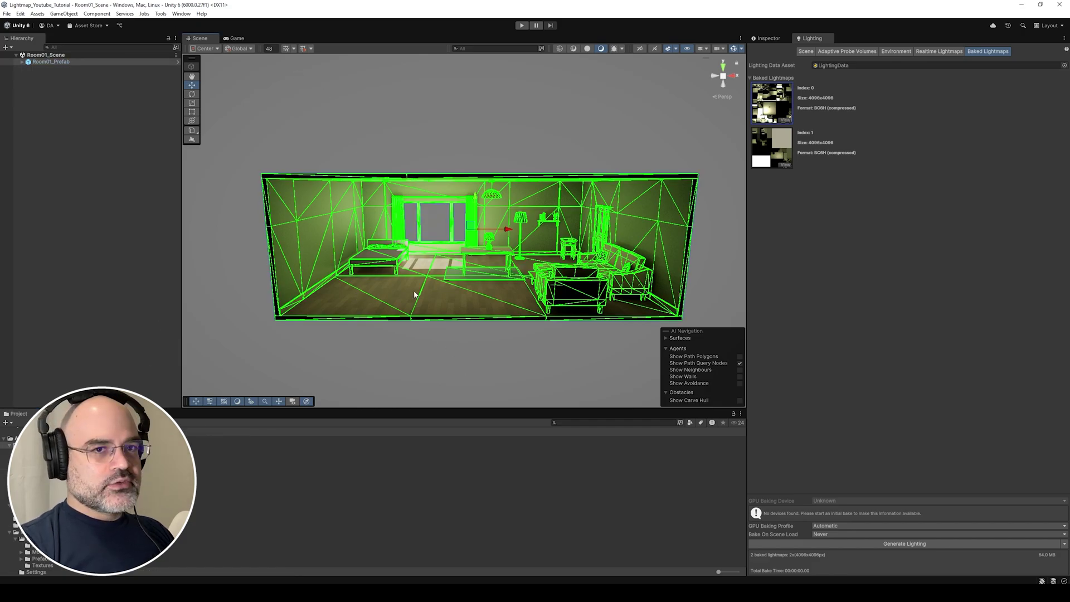
left_click(85, 108)
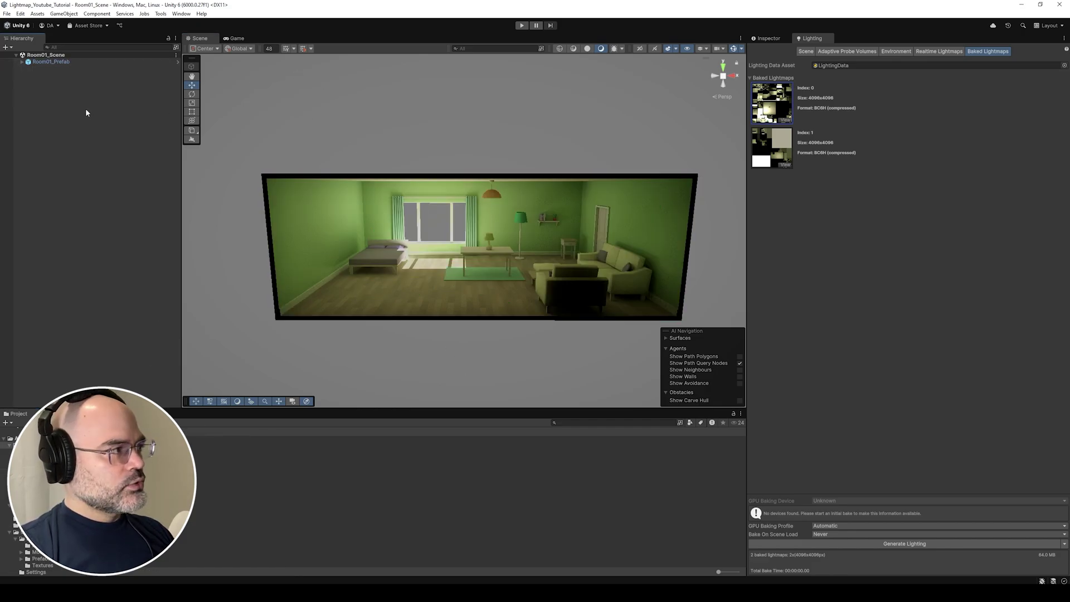
left_click(60, 62)
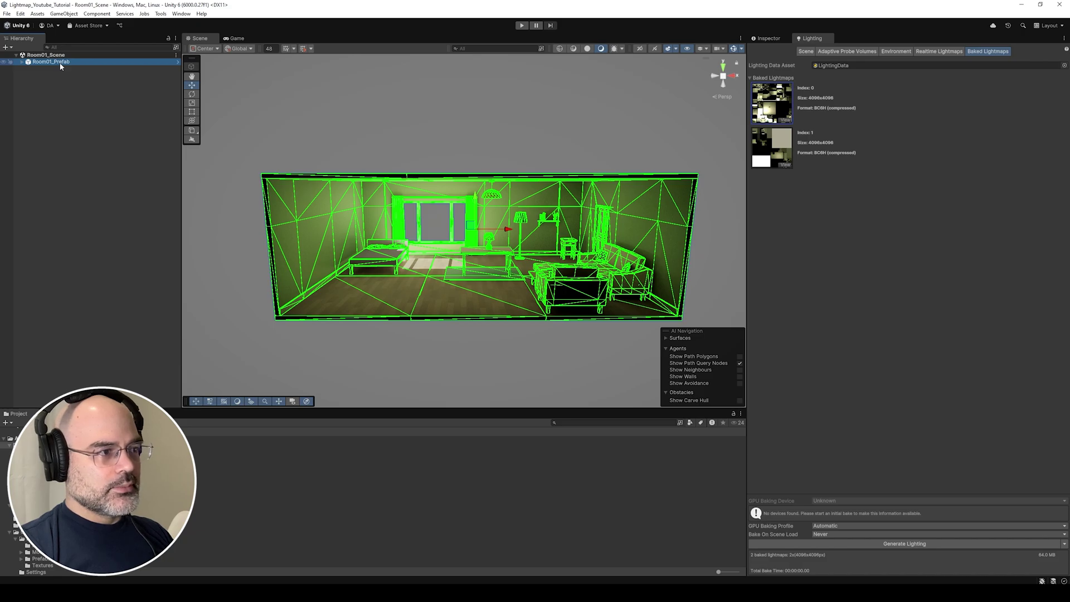
left_click(68, 96)
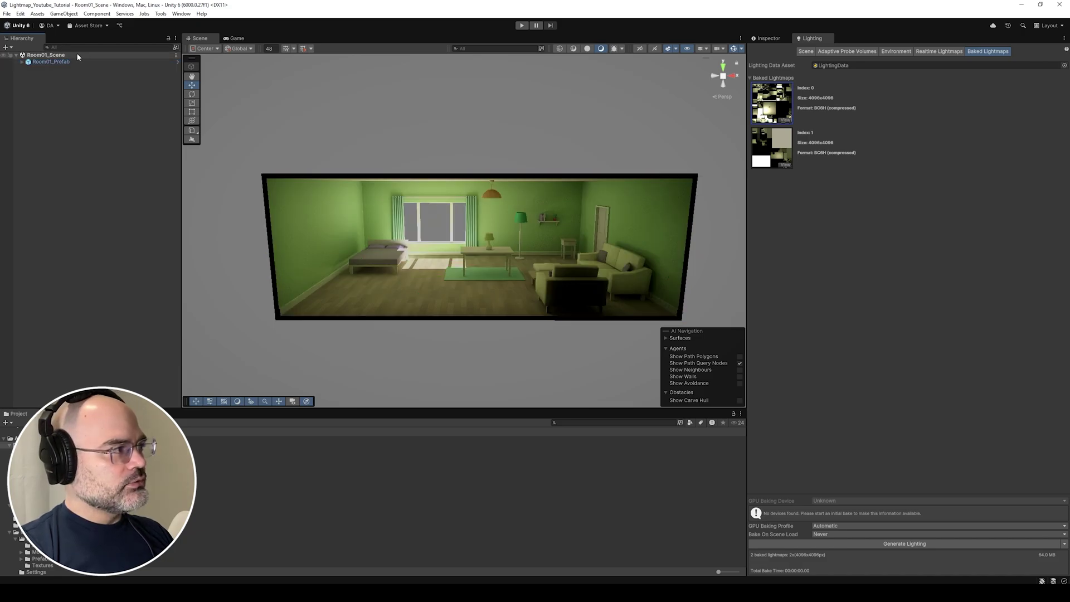
left_click(62, 62)
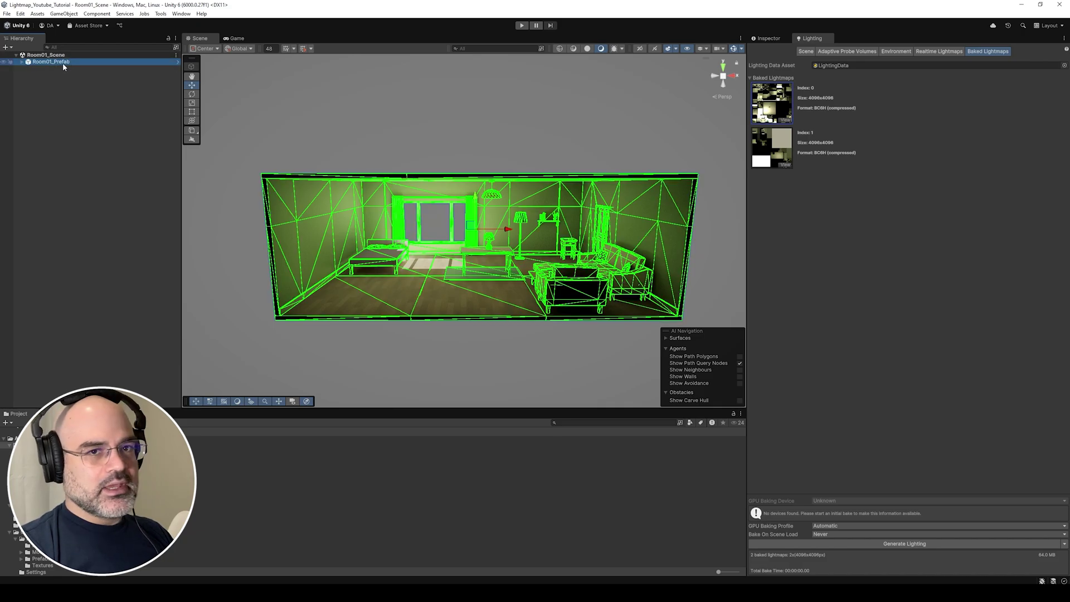
left_click(279, 99)
left_click(443, 177)
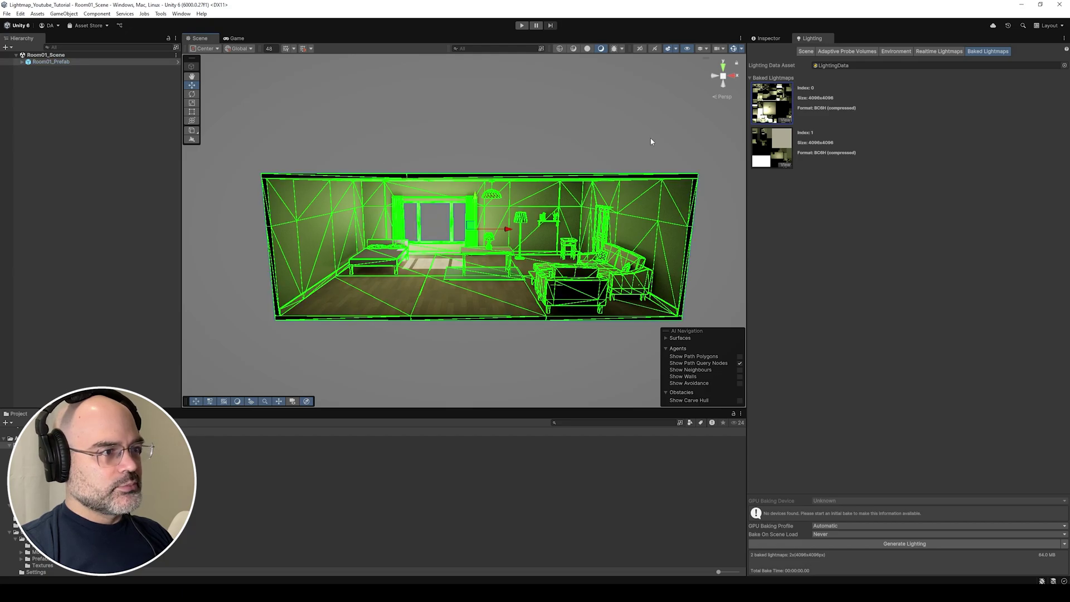
left_click(454, 359)
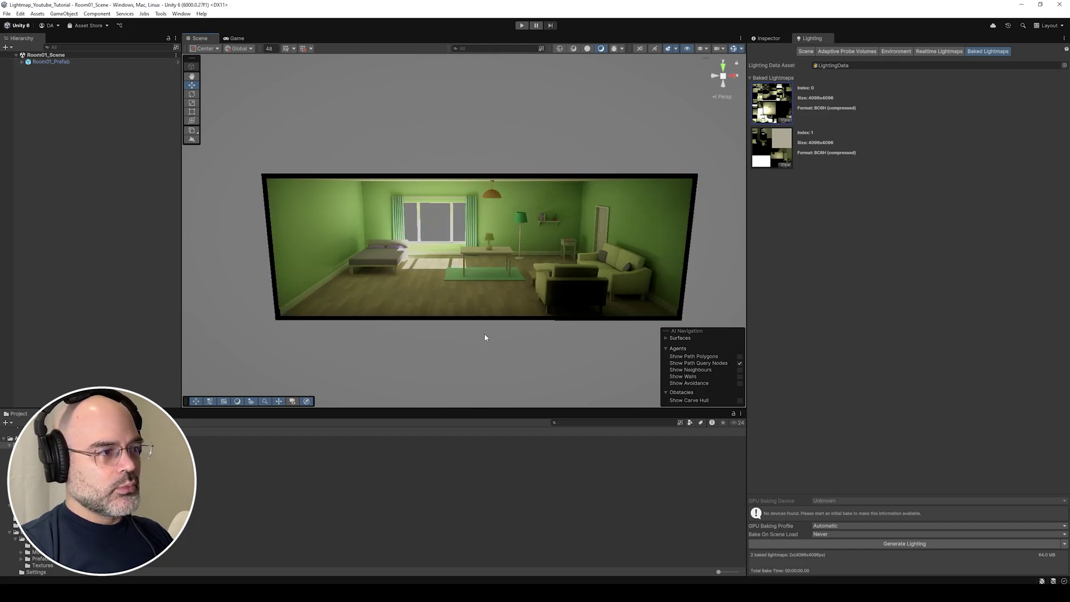
Create a prefab asset in the Management_Tutorial/example folder from the scene's Room01_Prefab object.
scroll(485, 335, "down", 5)
scroll(492, 310, "down", 1)
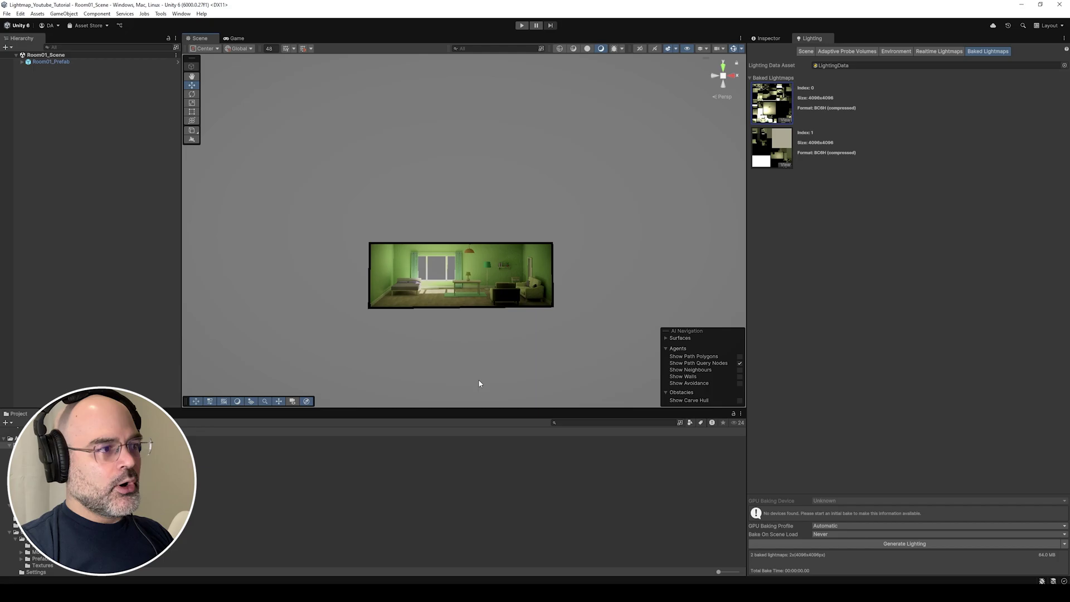
right_click_drag(454, 194, 451, 158)
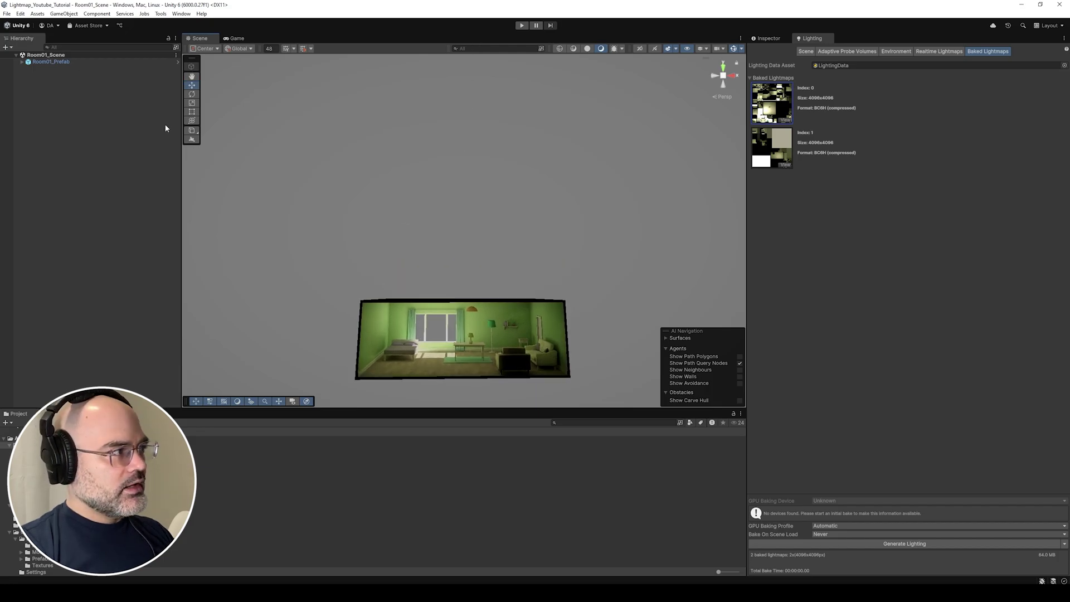
left_click(49, 61)
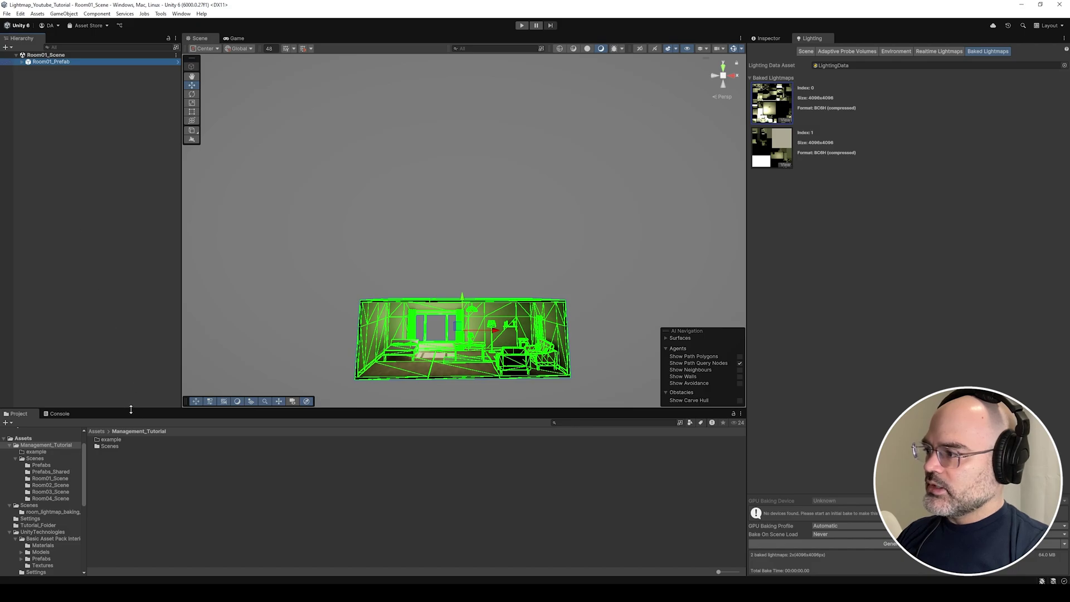
double_click(125, 440)
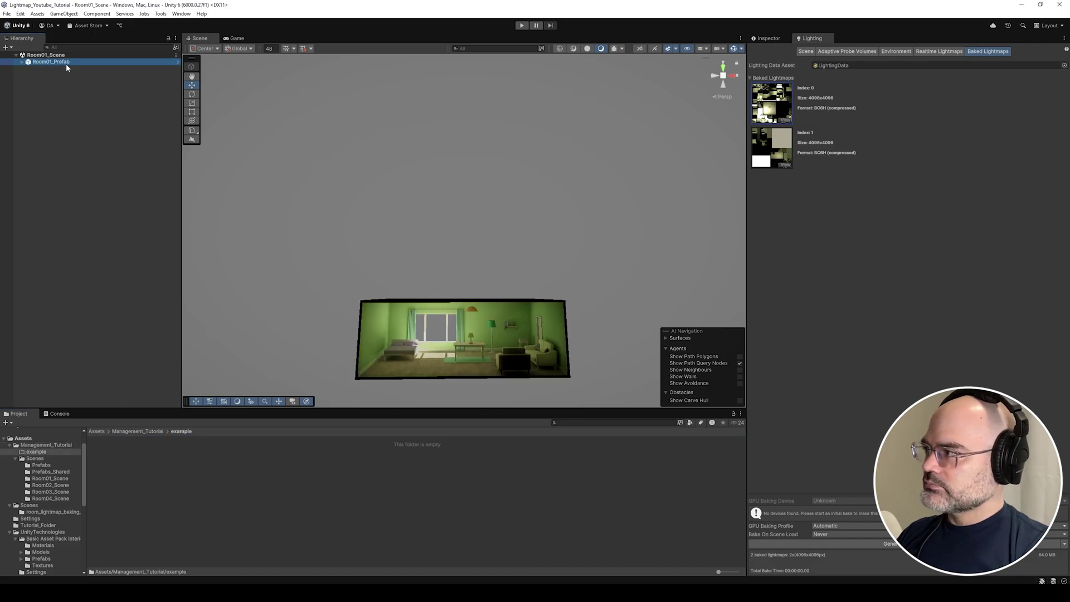
left_click_drag(66, 63, 223, 462)
left_click(512, 312)
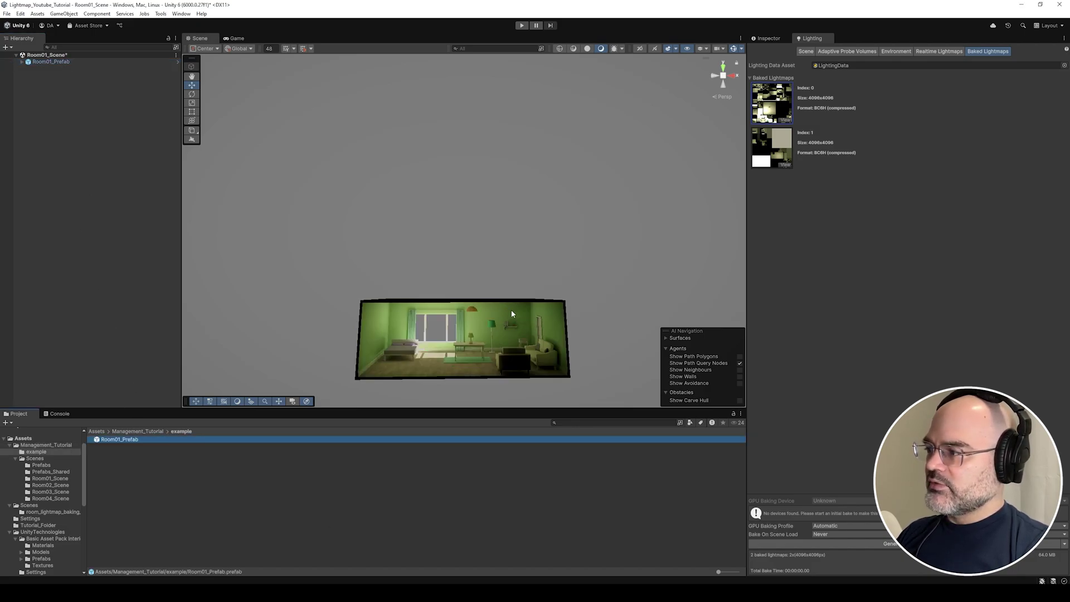
Create a new scene from the Basic (URP) template, saving the changes to Room01_Scene.
left_click(7, 13)
left_click(12, 23)
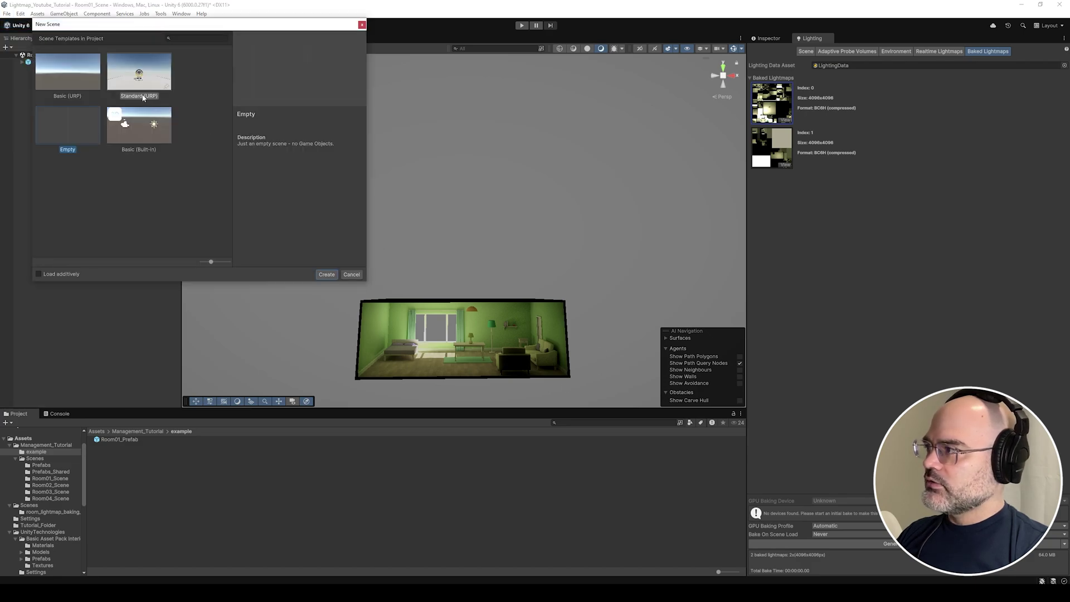
left_click(81, 97)
left_click(327, 274)
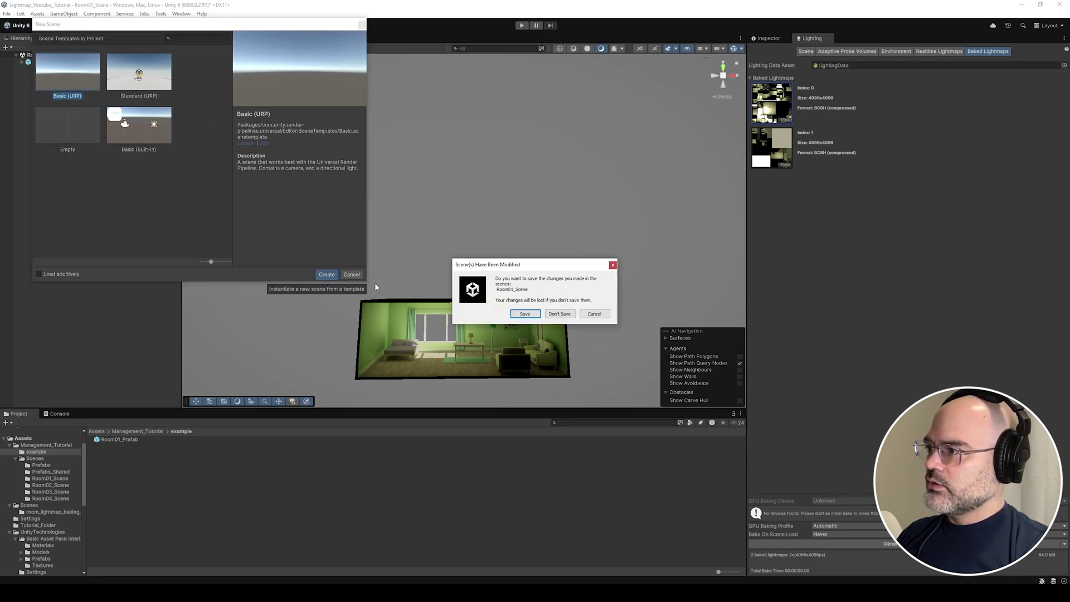
left_click(526, 315)
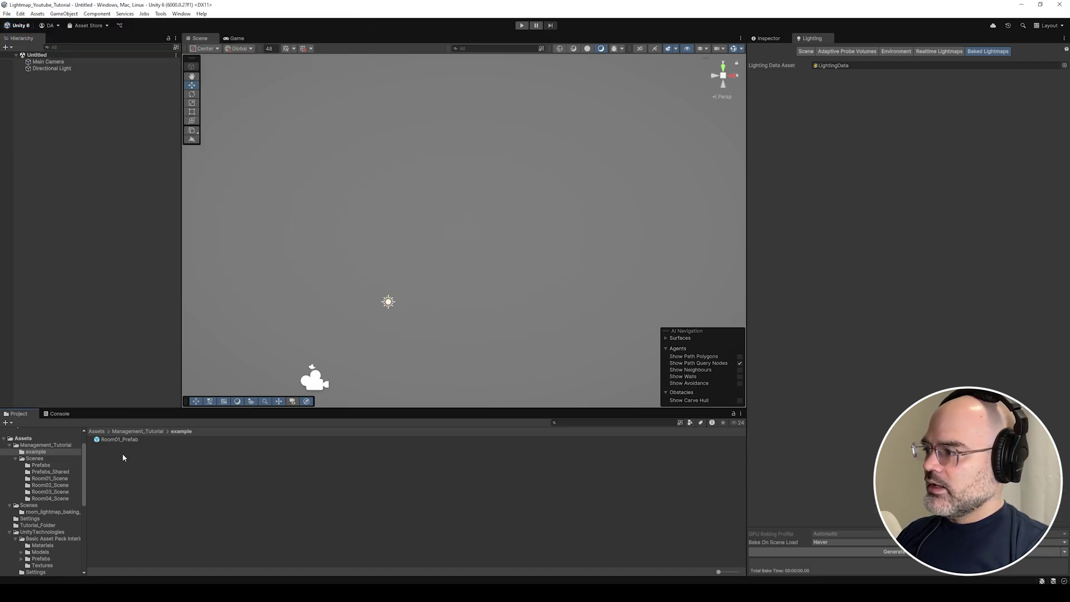
Add the Room01_Prefab asset from the example folder to the new untitled scene.
left_click_drag(118, 440, 73, 277)
left_click_drag(71, 274, 71, 274)
right_click_drag(463, 295, 471, 290)
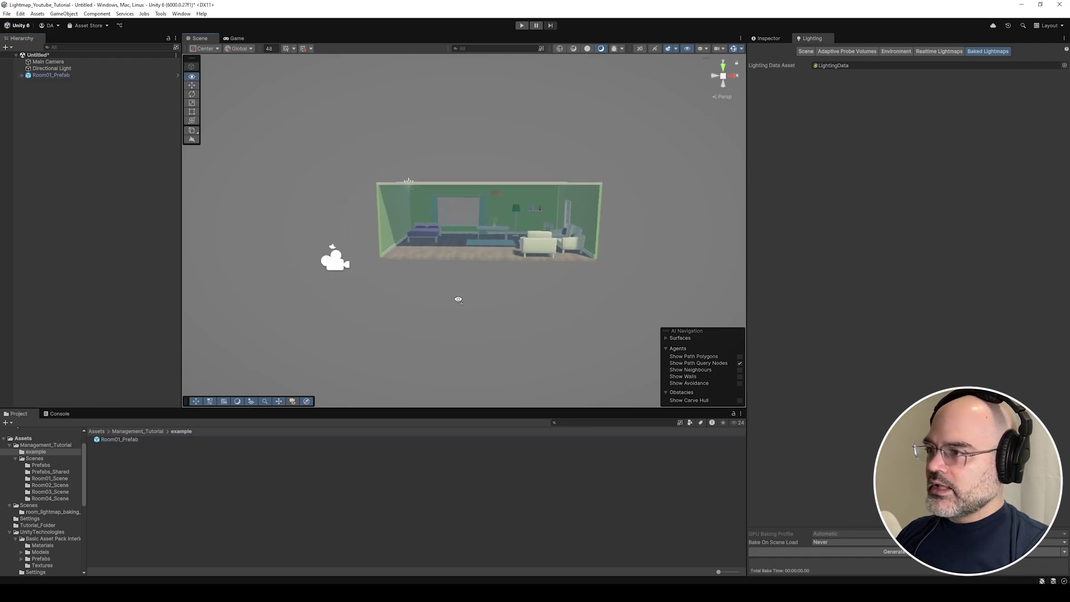
key("w")
key("s")
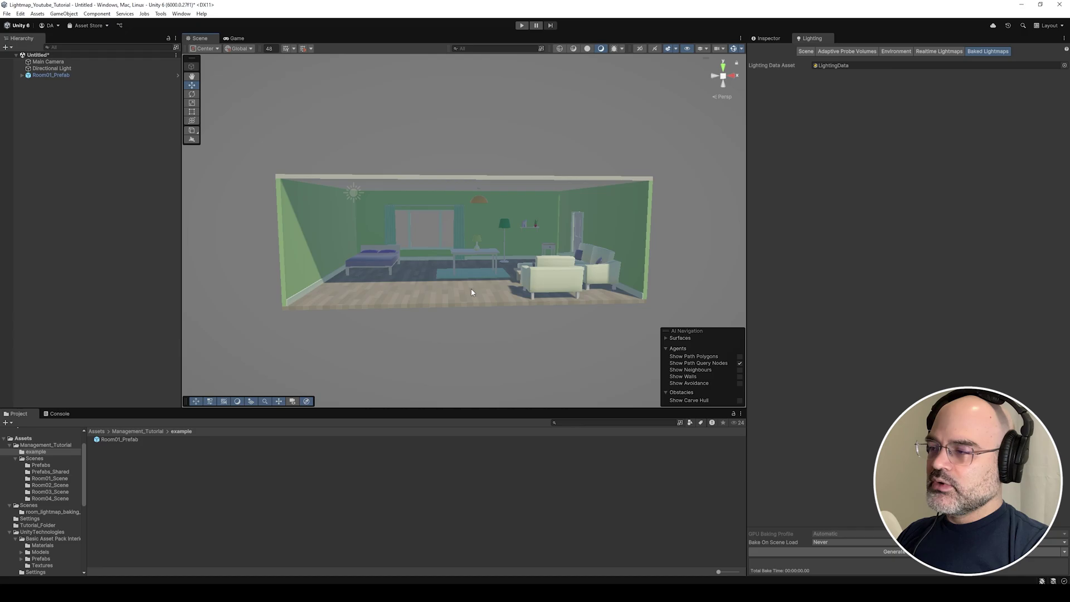
scroll(471, 293, "down", 2)
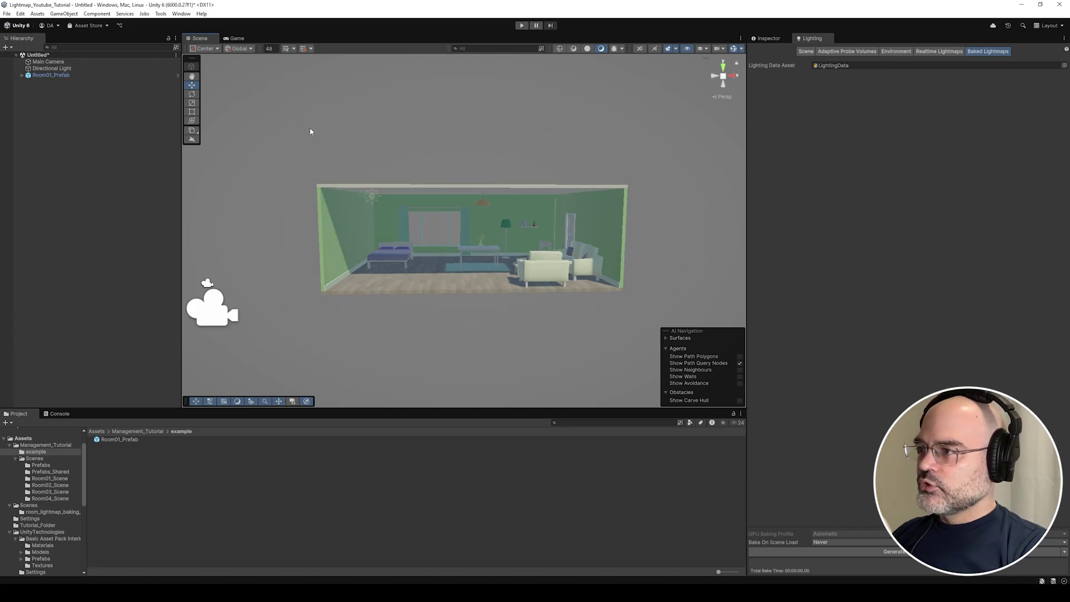
left_click_drag(296, 120, 655, 311)
left_click(542, 339)
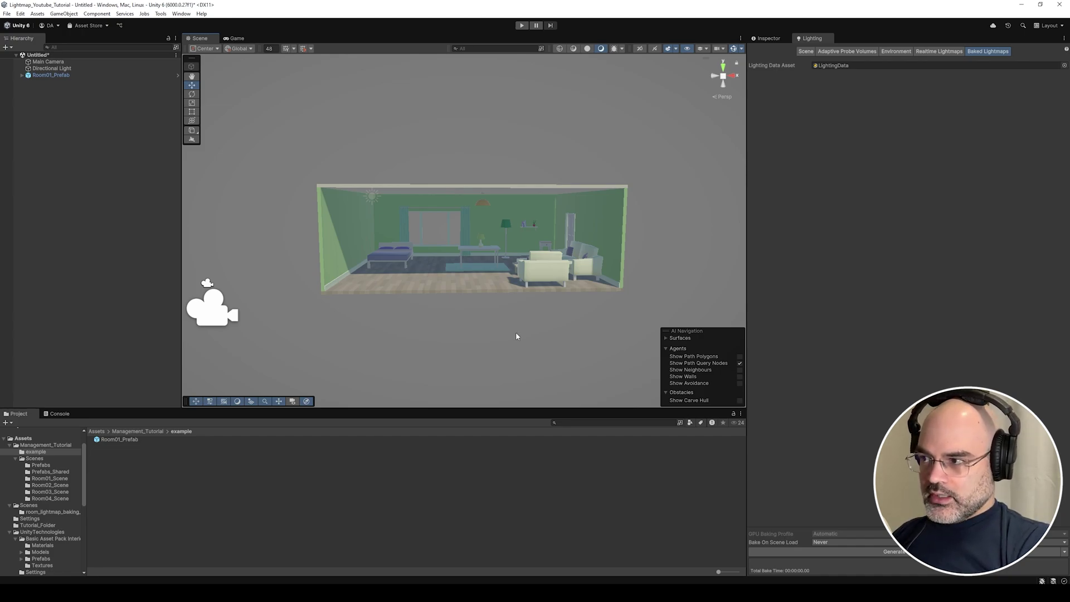
Duplicate the Room01_Prefab room and raise the copy to sit directly on top of the original as a second floor.
left_click(463, 245)
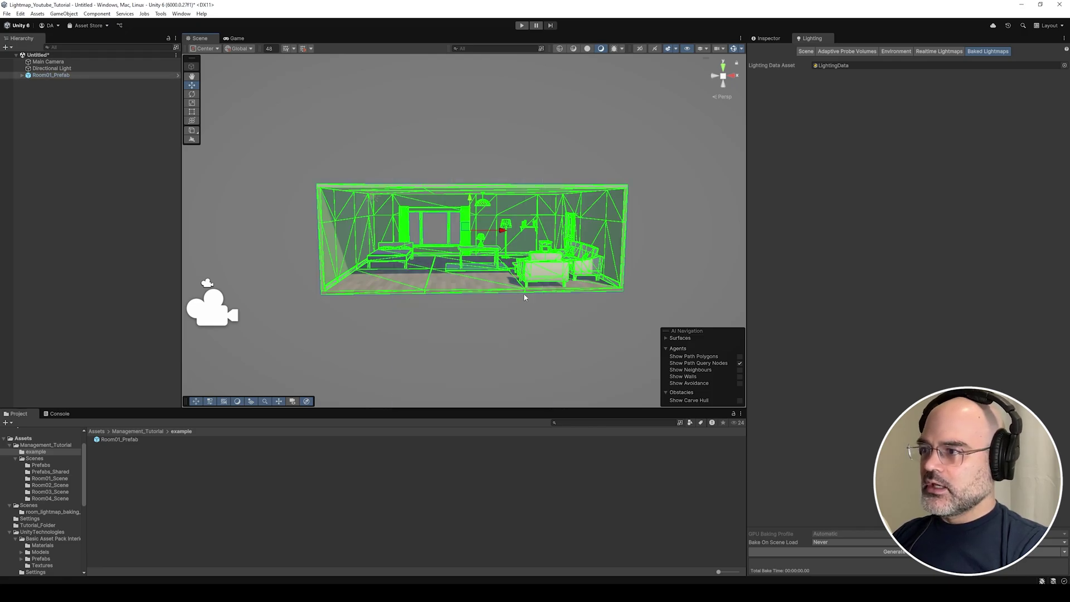
right_click_drag(523, 293, 521, 305)
scroll(521, 306, "down", 5)
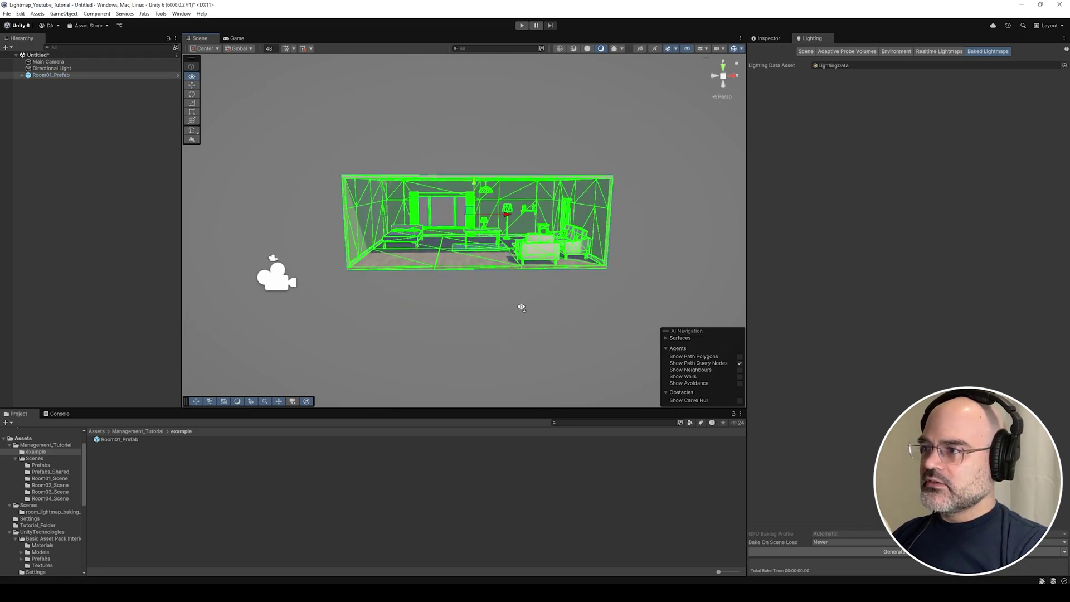
left_click(42, 75)
key("ctrl+d")
left_click_drag(475, 184, 474, 111)
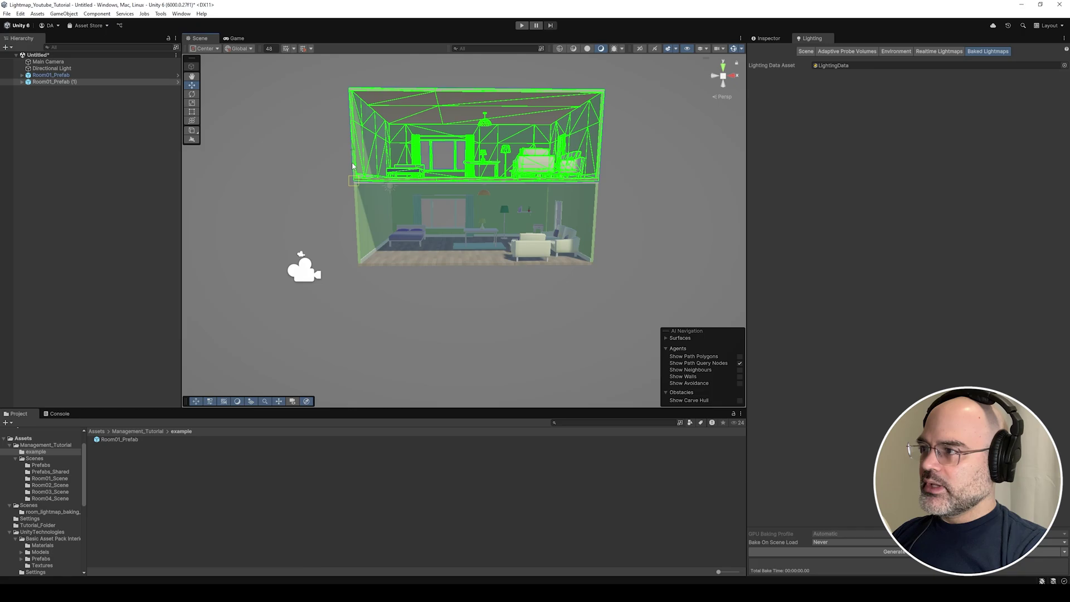
Duplicate the second-floor room and raise the new copy above it to form a third floor.
right_click_drag(442, 209, 444, 176)
scroll(444, 176, "down", 3)
key("ctrl+d")
left_click_drag(467, 179, 467, 106)
right_click_drag(466, 111, 449, 209)
left_click(540, 373)
scroll(533, 249, "up", 3)
right_click_drag(535, 335, 536, 299)
scroll(536, 297, "down", 2)
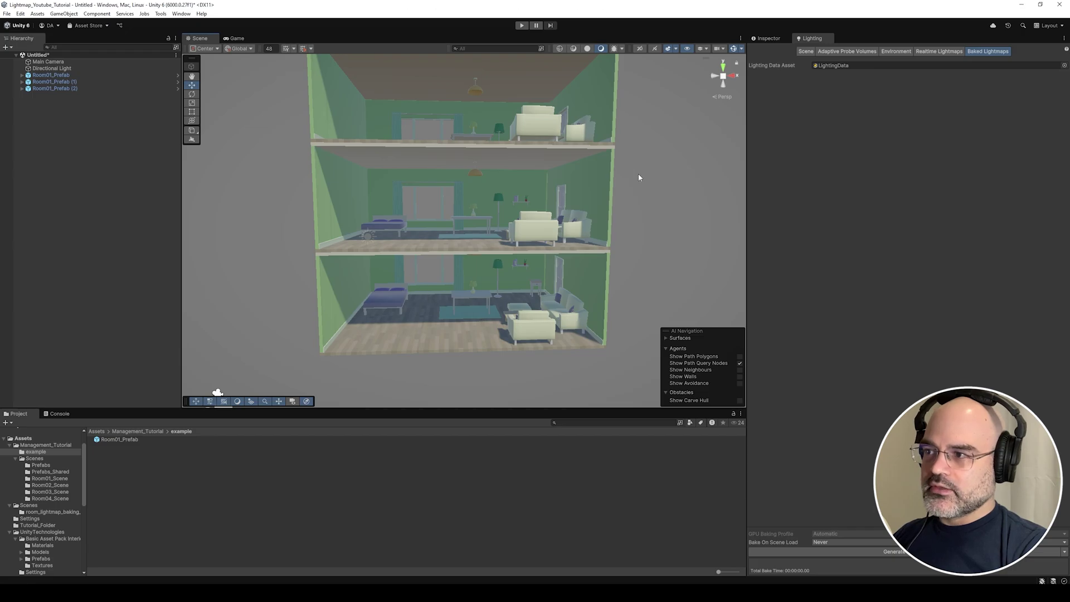
scroll(500, 339, "down", 3)
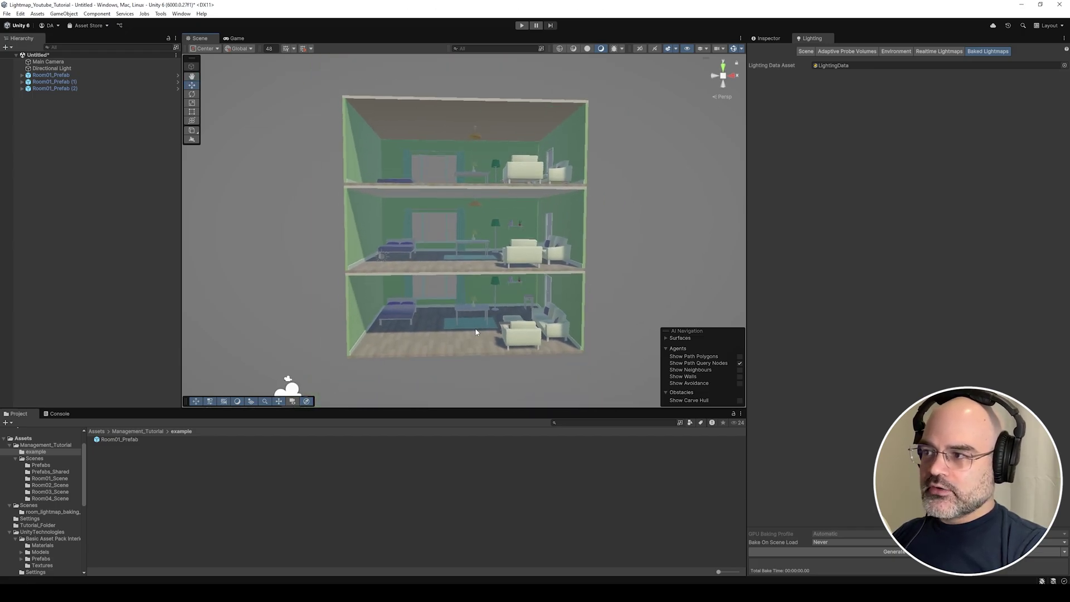
left_click(474, 252)
left_click(474, 312)
left_click(456, 200)
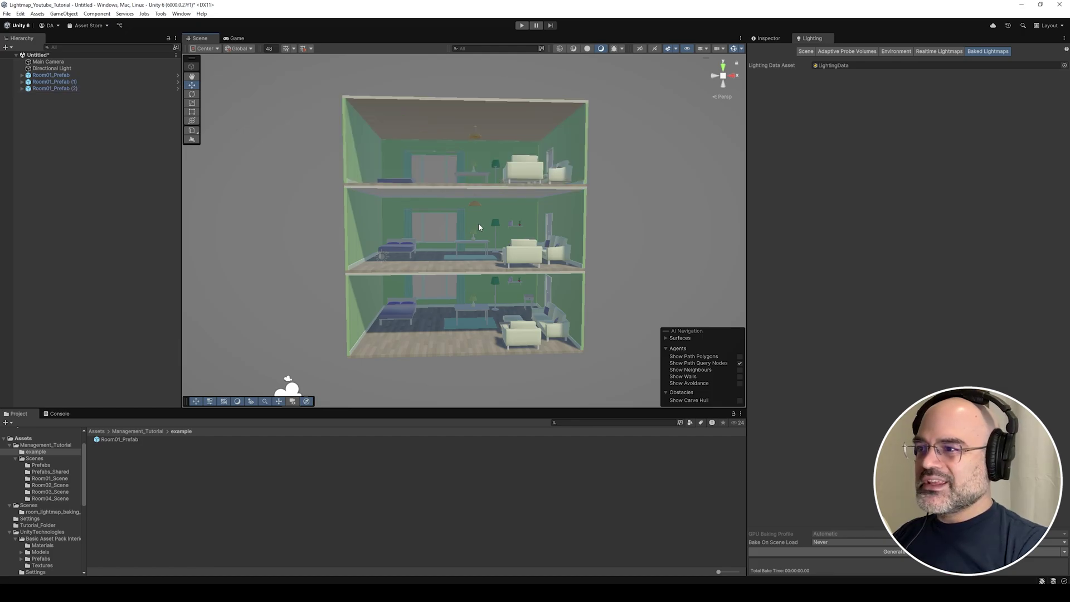
Delete the two duplicated rooms on the third and second floors, keeping only the original ground-floor room.
left_click(523, 242)
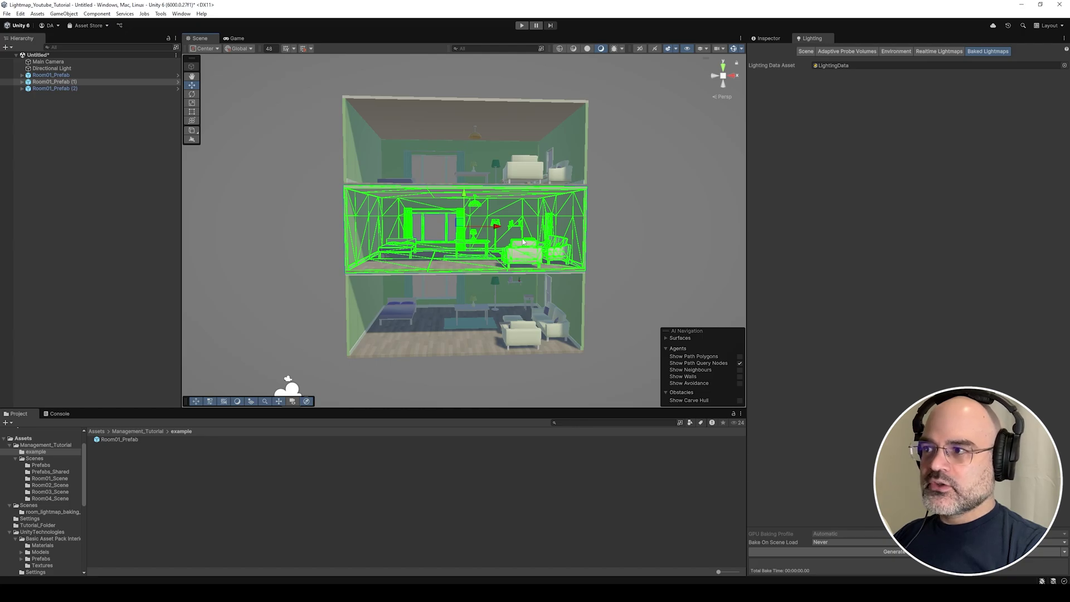
left_click(498, 177)
key("Delete")
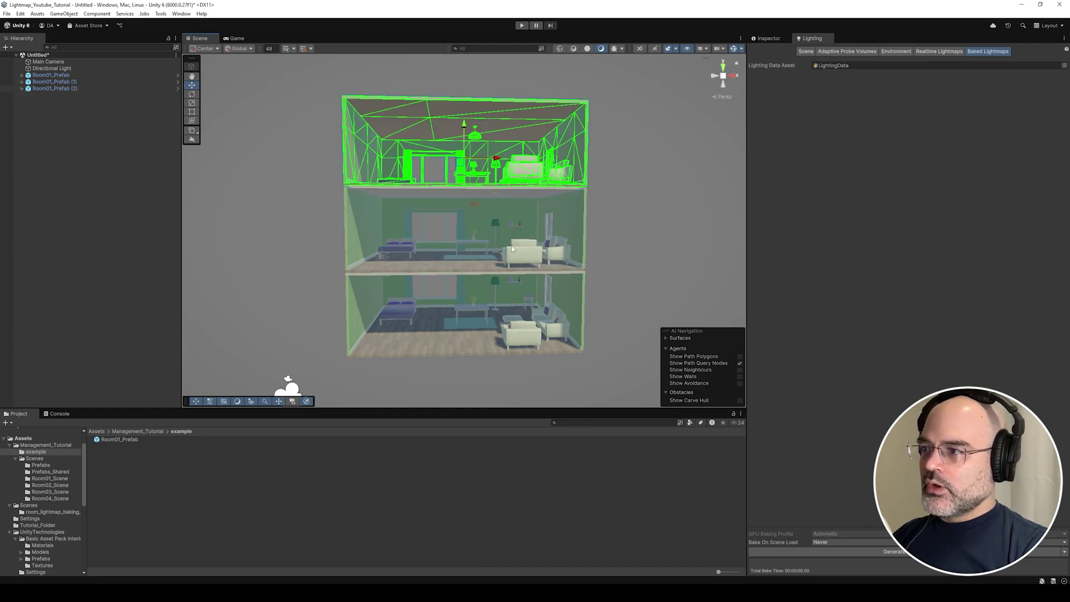
left_click(514, 249)
key("Delete")
Select the middle front floor tile of the ground-floor room and preview its Floor3m source mesh.
left_click(467, 288)
key("f")
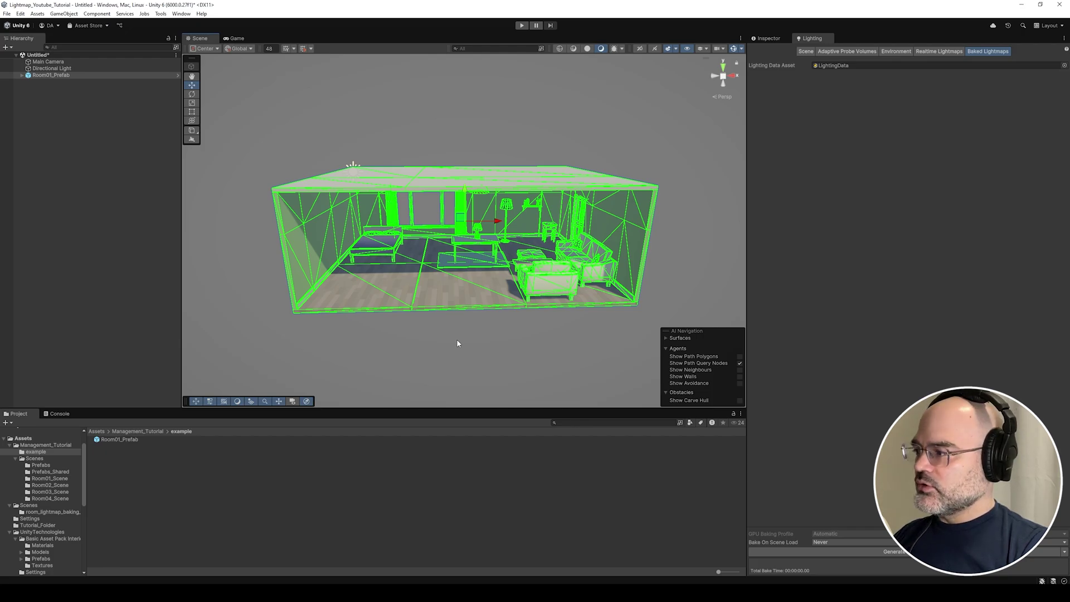
left_click(125, 440)
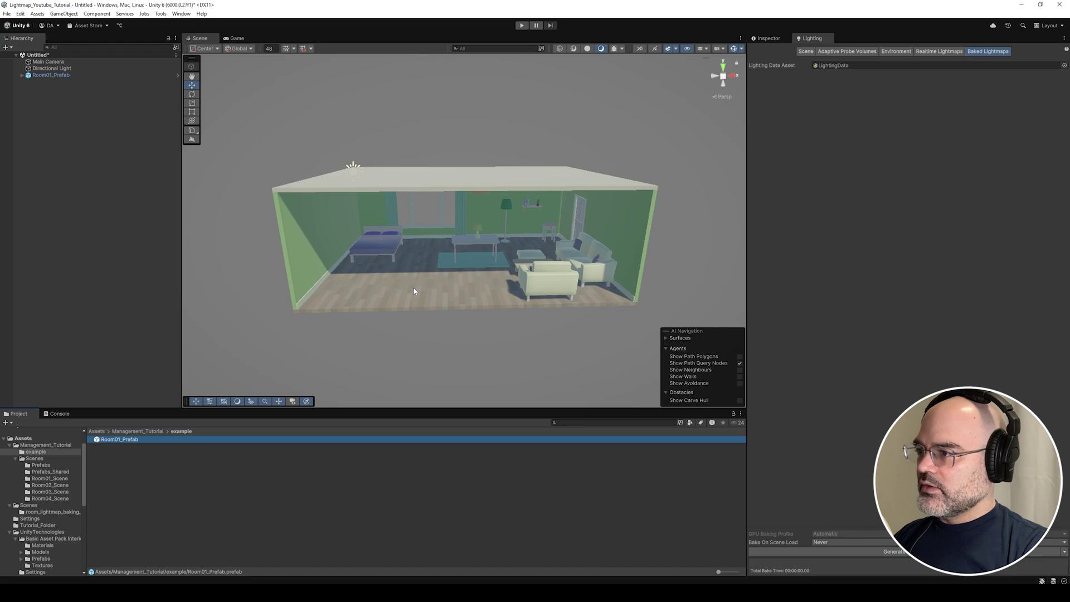
left_click(430, 308)
left_click(435, 294)
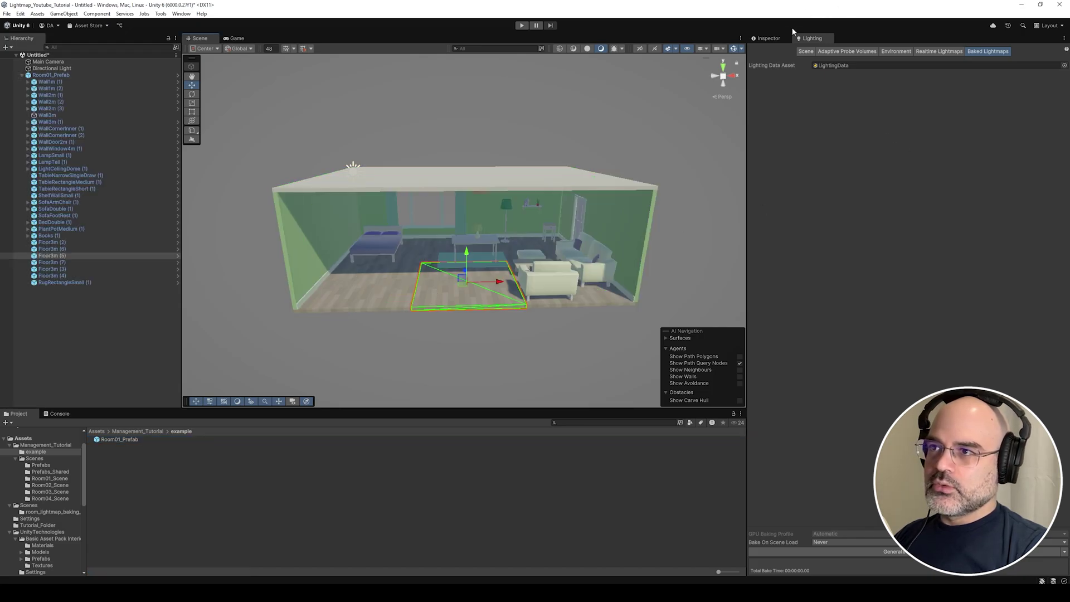
left_click(768, 38)
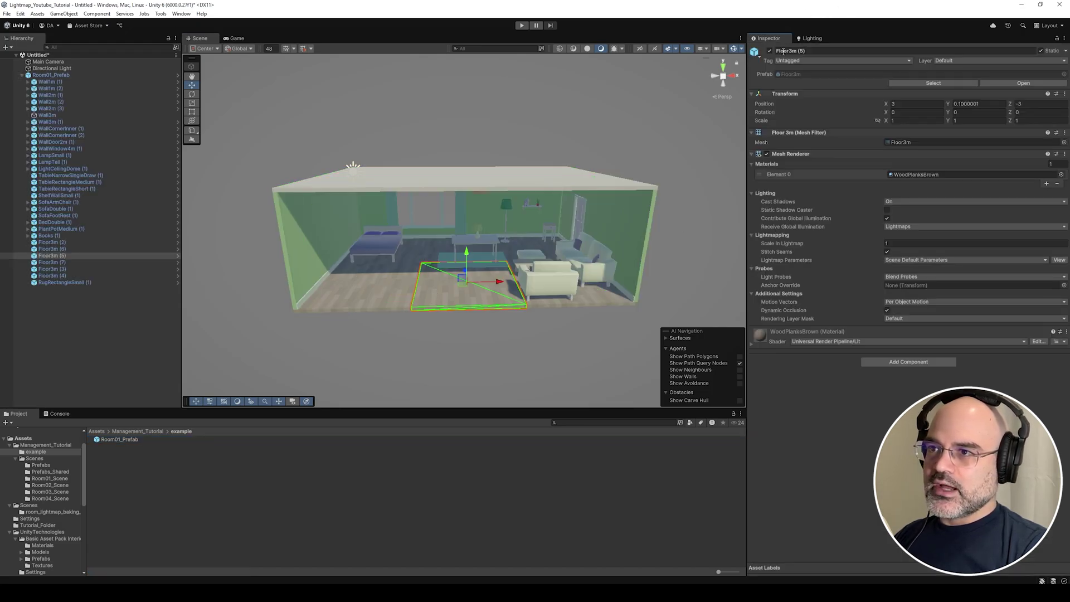
left_click(906, 145)
left_click(122, 460)
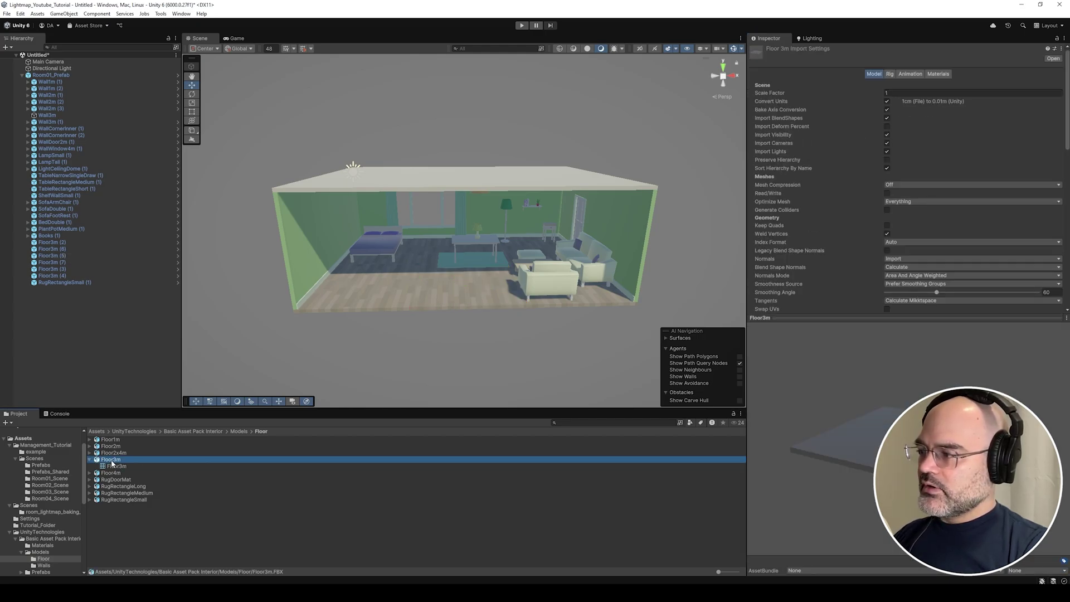
left_click(116, 467)
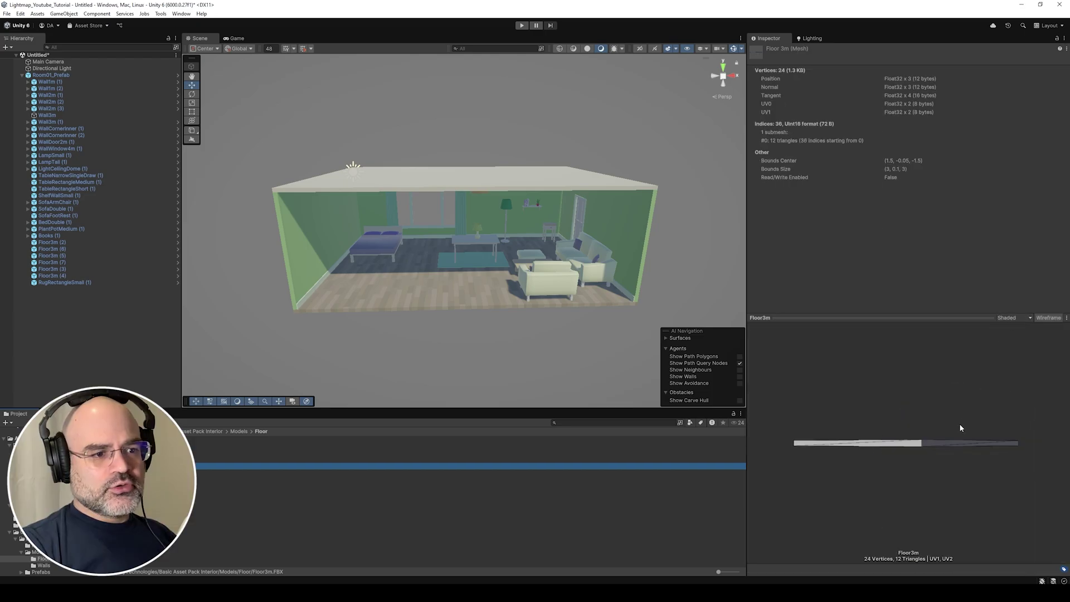
Inspect the Floor3m mesh's UV layout in Channel 0 and in Channel 1.
left_click(1013, 317)
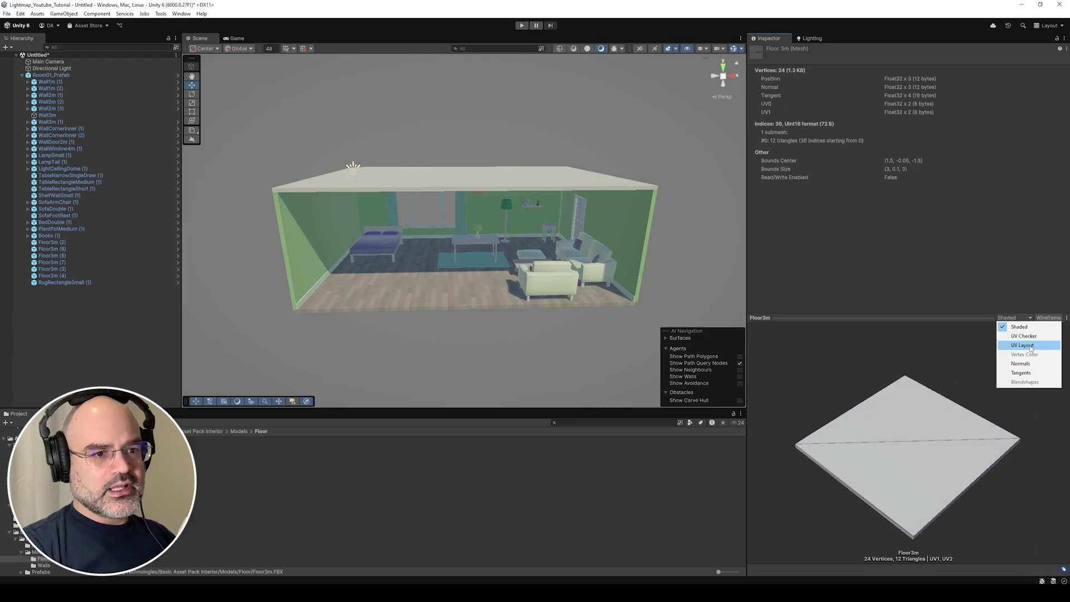
left_click(1030, 345)
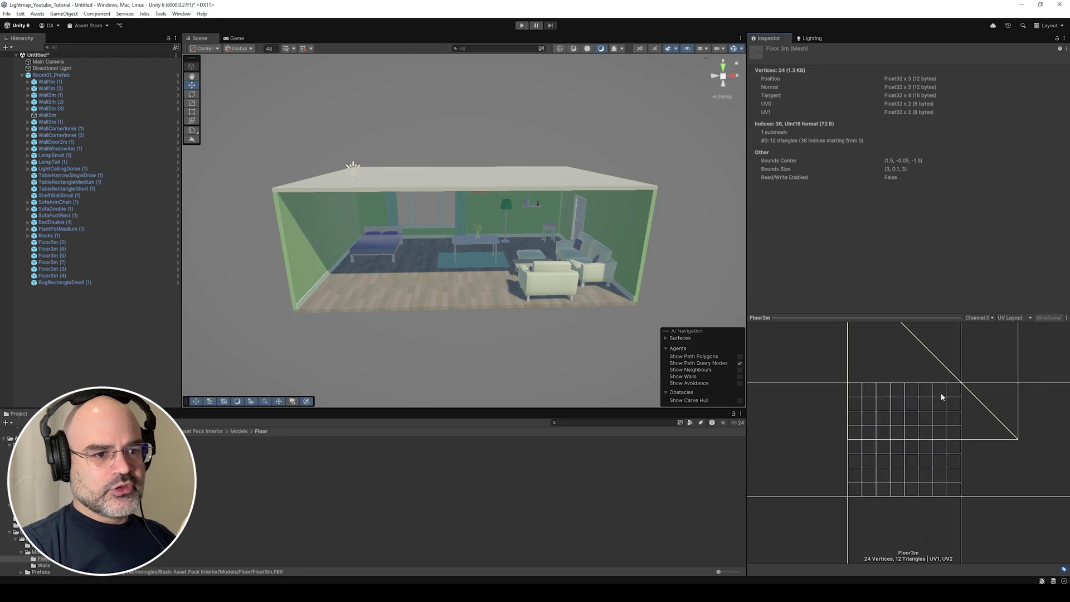
left_click(983, 318)
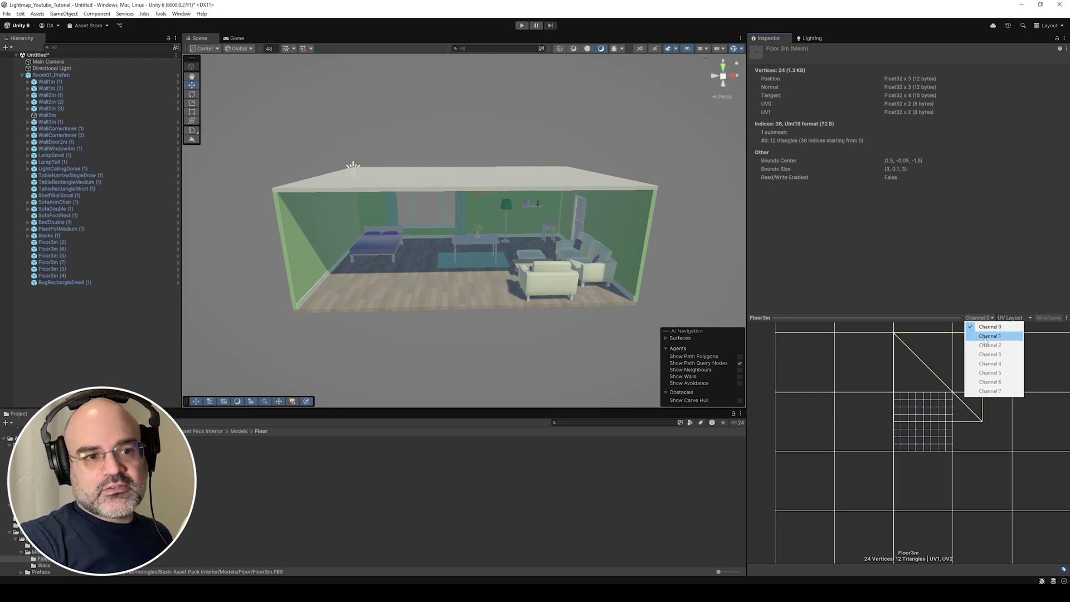
left_click(989, 336)
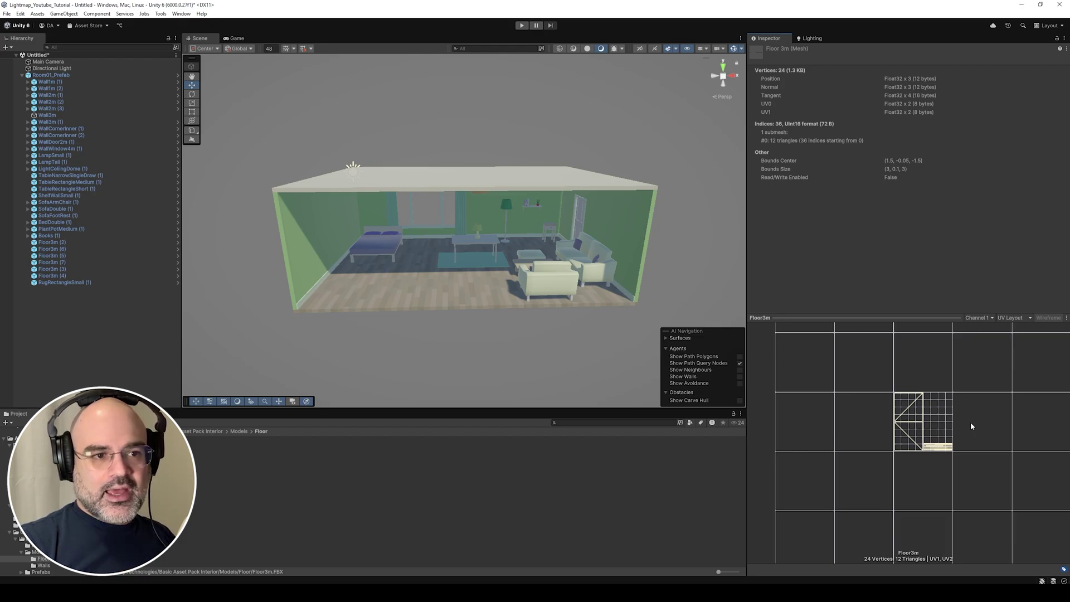
left_click(980, 318)
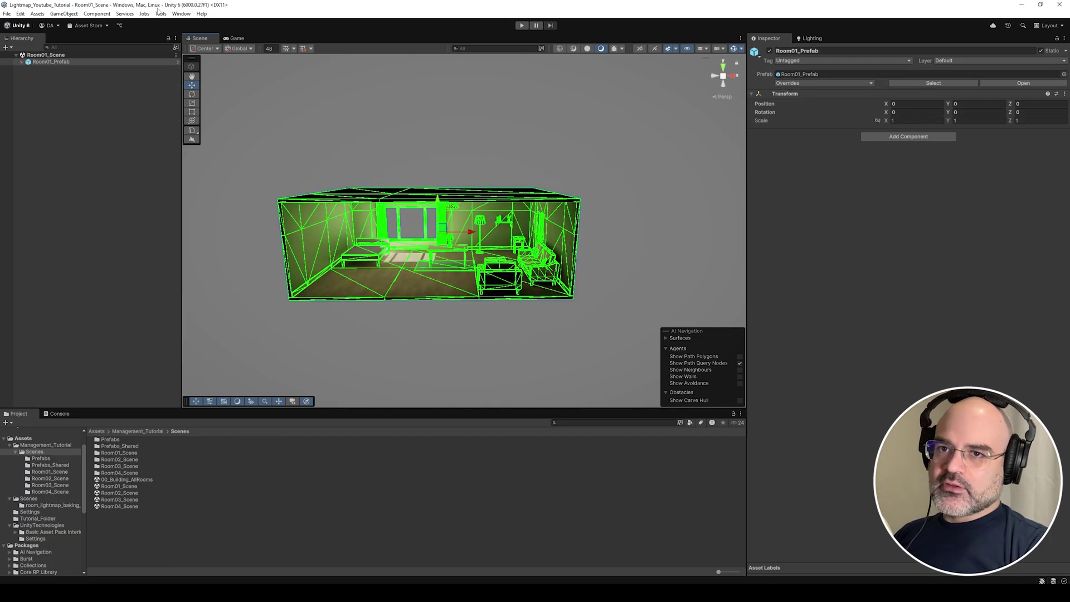
Find the FBX Exporter package in the Unity Registry by searching for "export" and install it.
key("f")
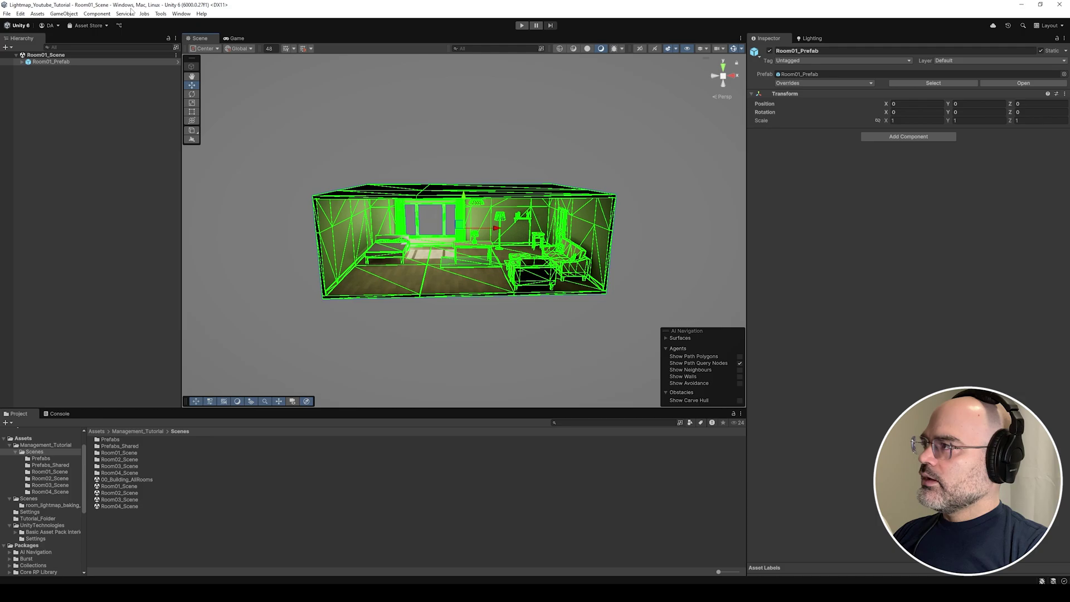
left_click(182, 13)
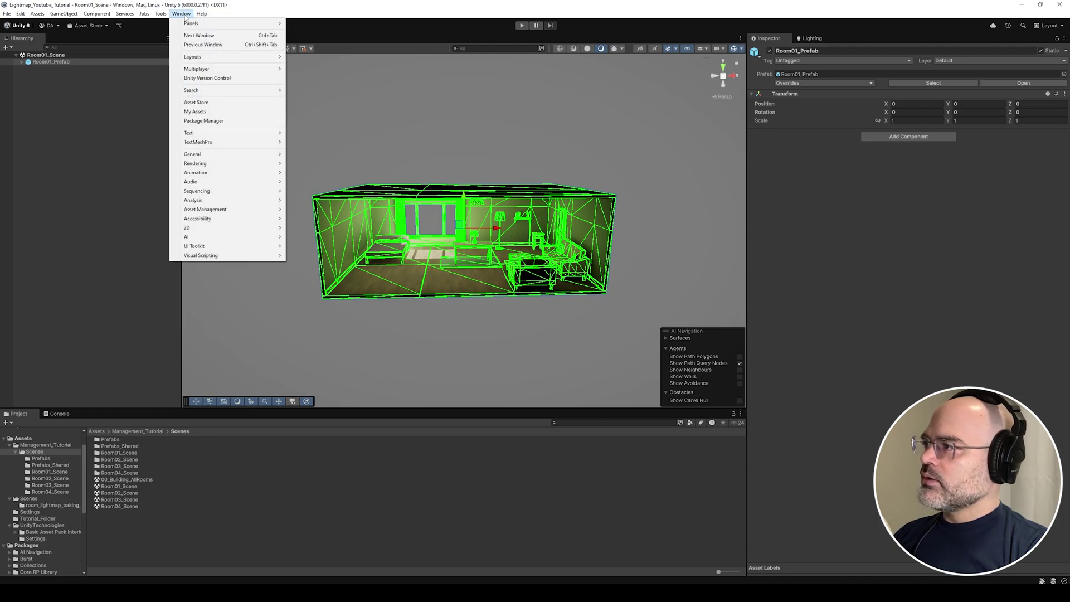
left_click(204, 120)
left_click(462, 154)
type("export")
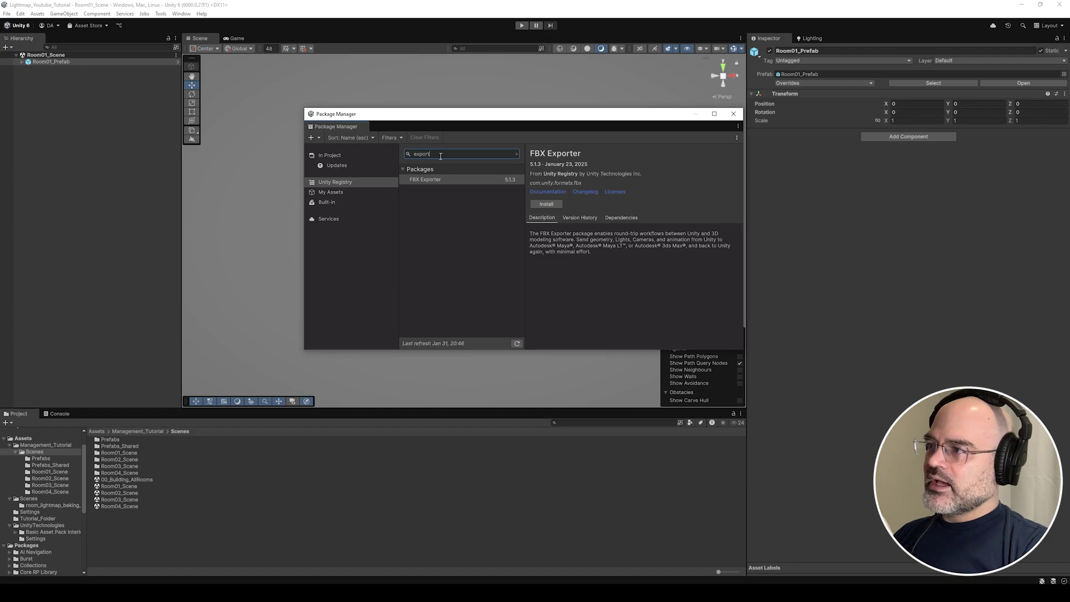
left_click_drag(432, 154, 411, 155)
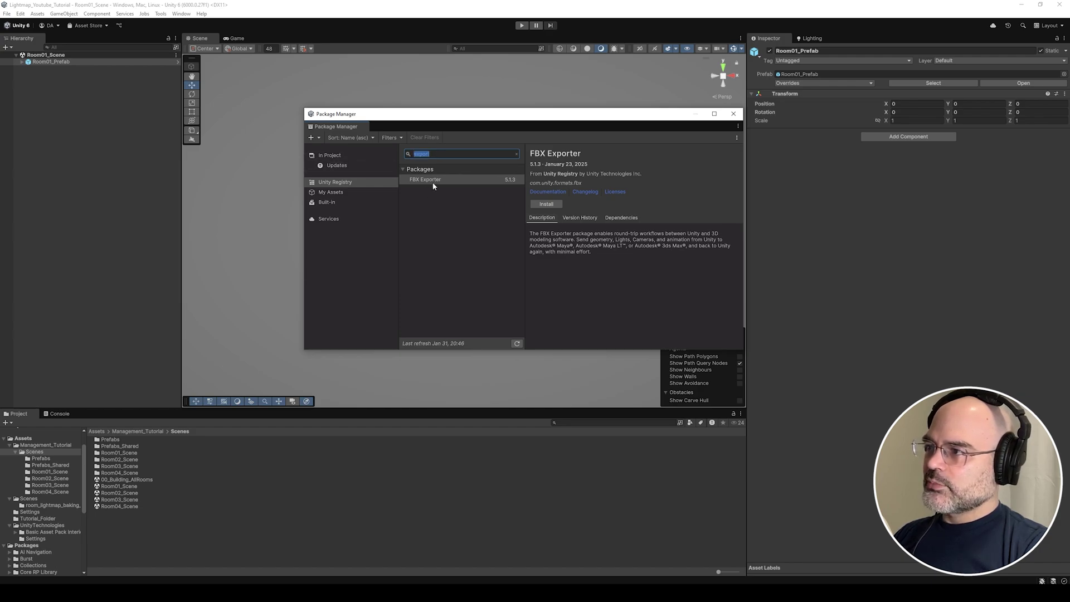
left_click(490, 181)
left_click(545, 204)
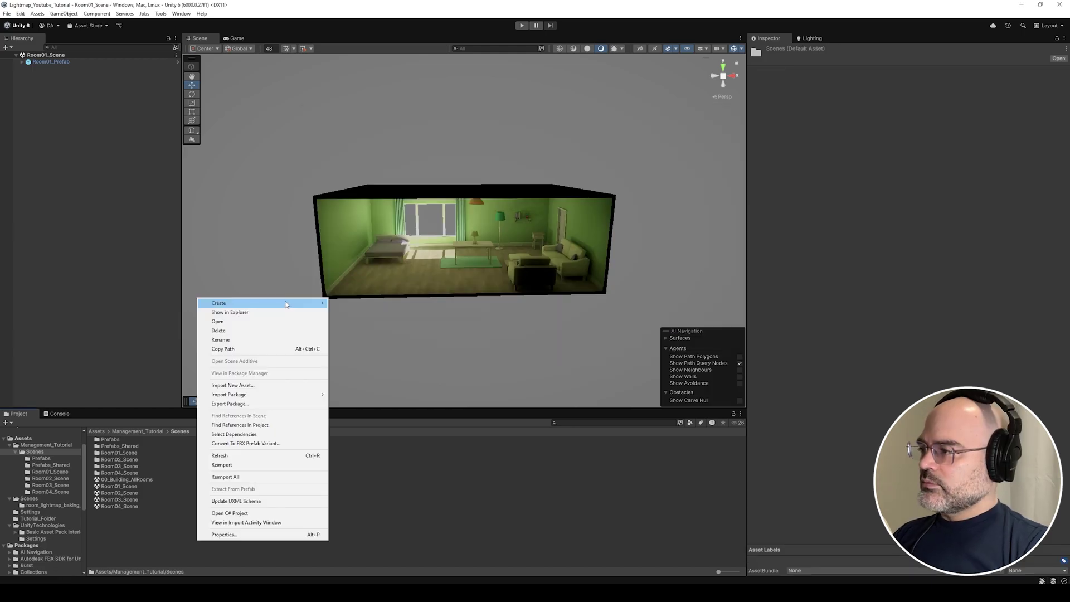
Create a new folder named Export inside the Management_Tutorial Scenes folder.
mouse_move(286, 305)
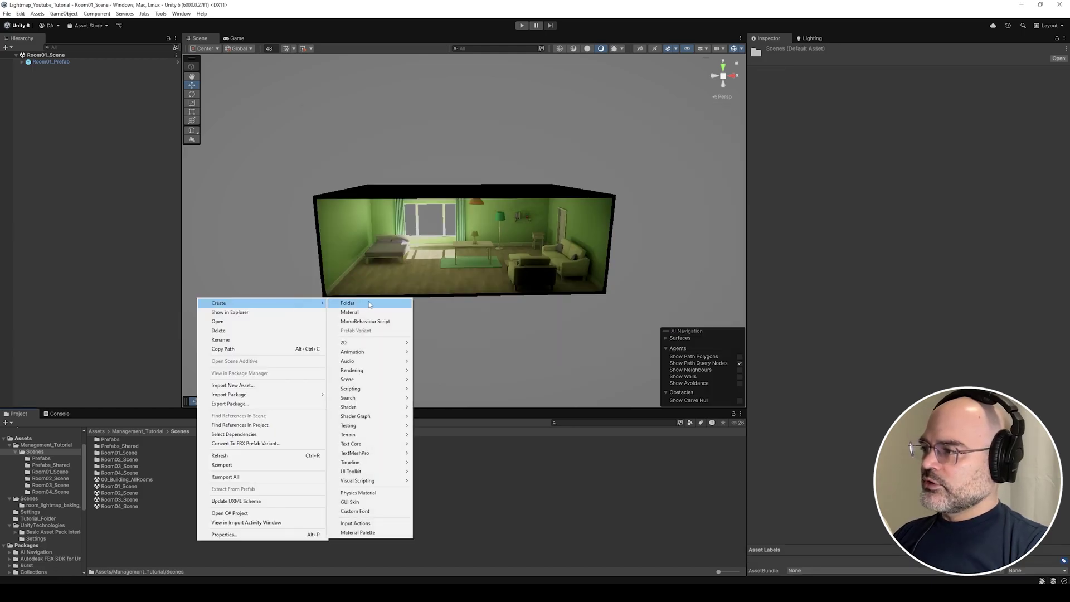
left_click(365, 303)
type("Expor")
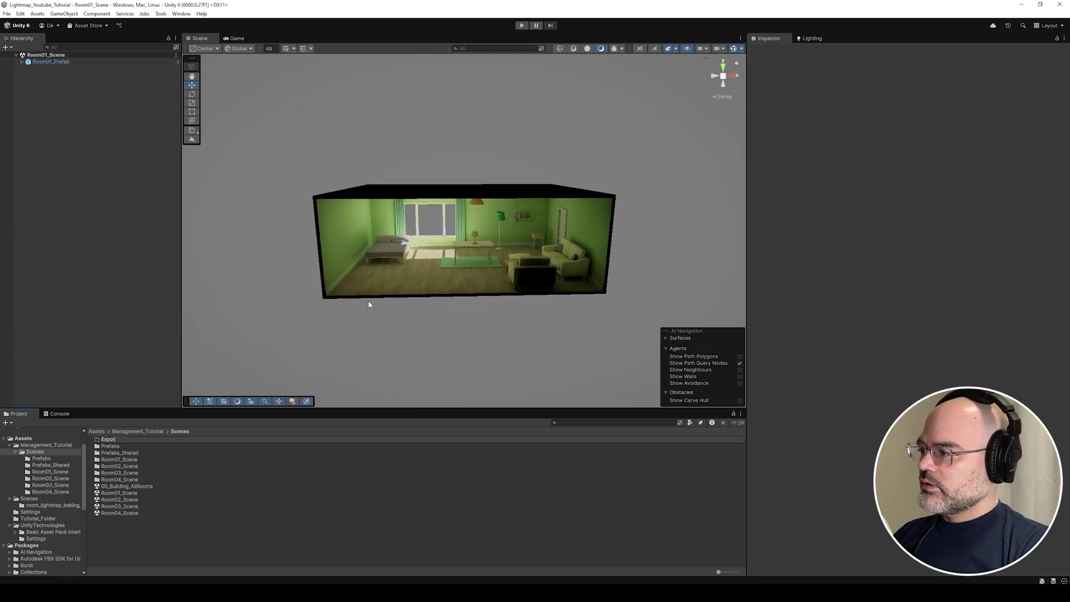
type("t")
key("Return")
Set up an FBX export with Keep Instances turned off and the export name Room01_Prefab_Export.
right_click(128, 440)
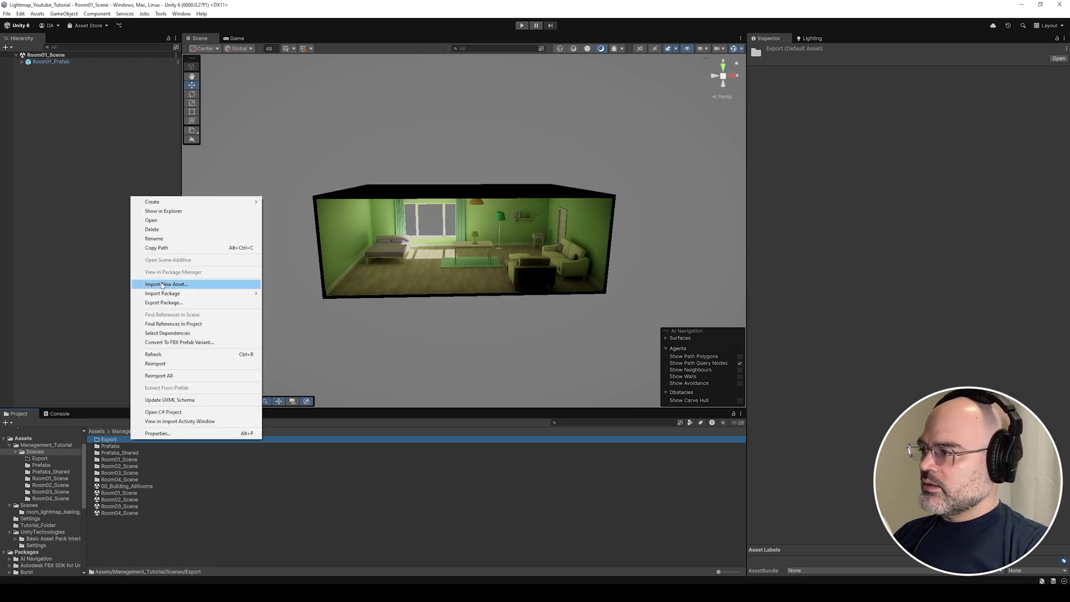
left_click(67, 14)
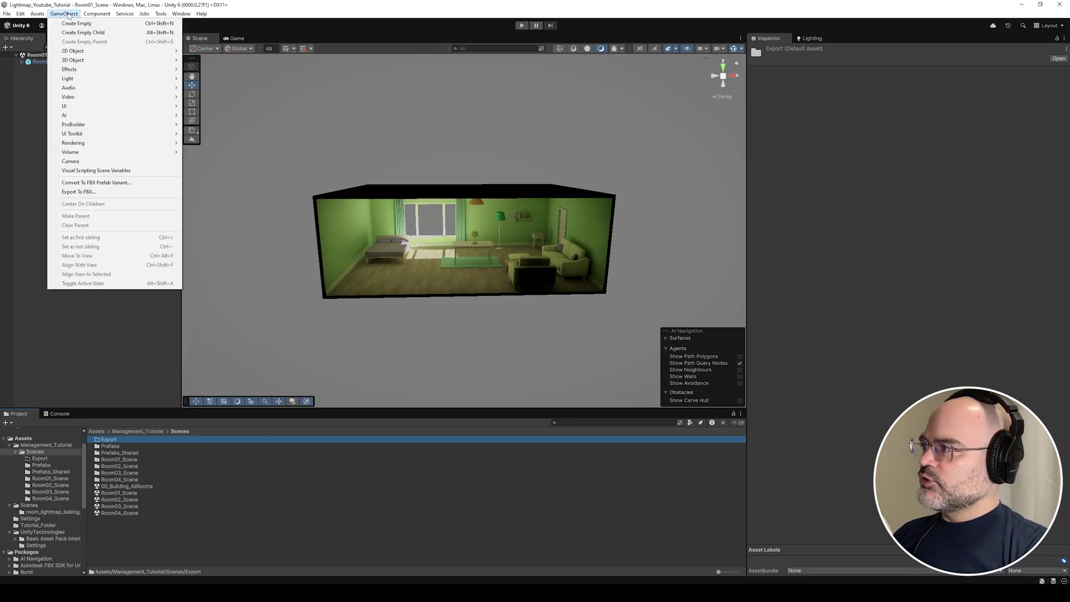
left_click(109, 193)
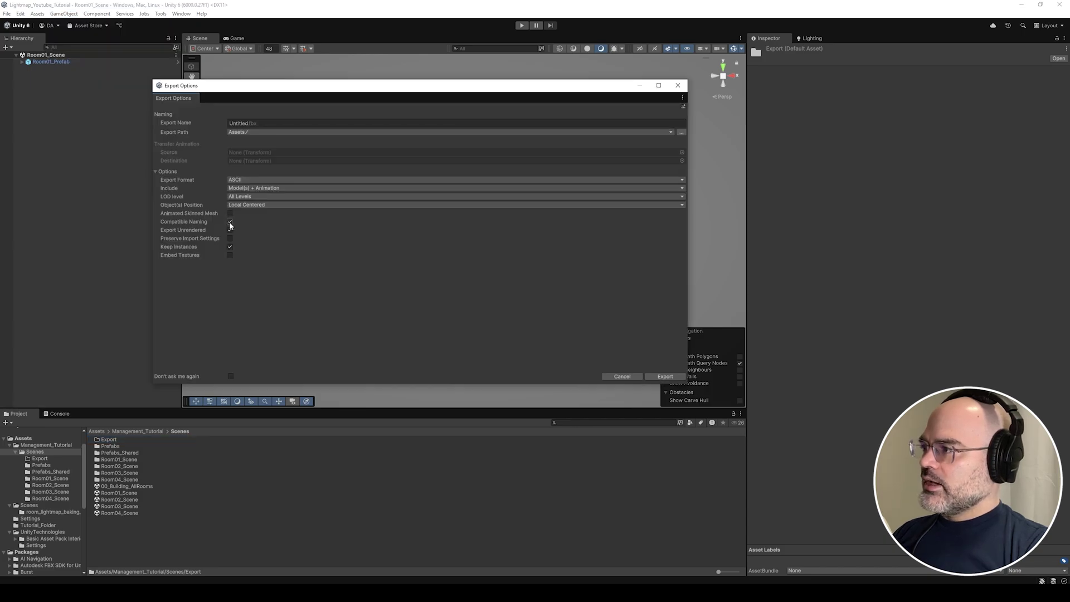
left_click(229, 229)
left_click(230, 247)
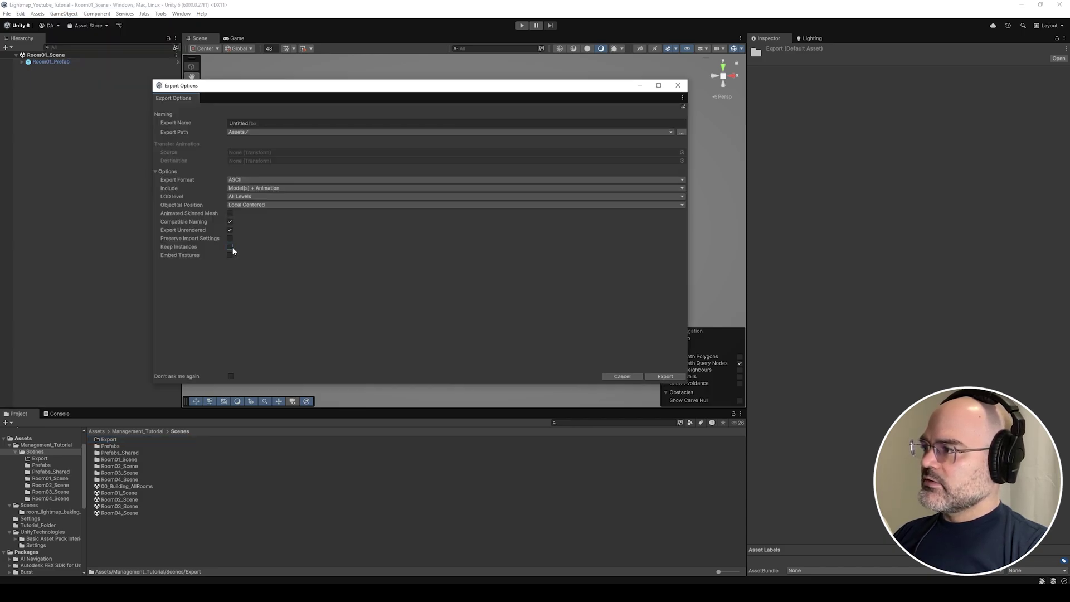
left_click(500, 124)
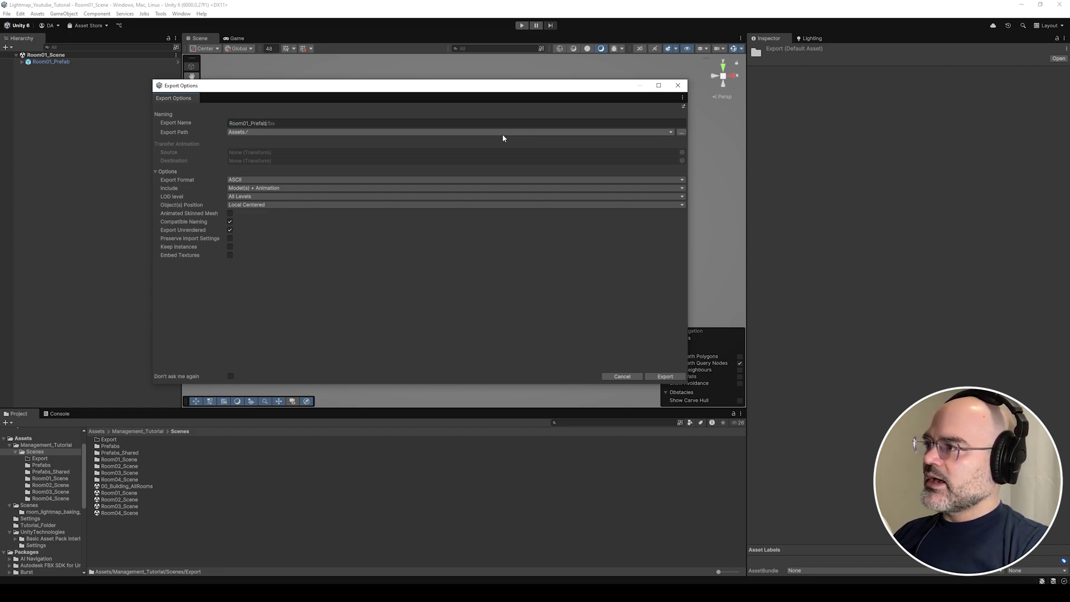
type("ort")
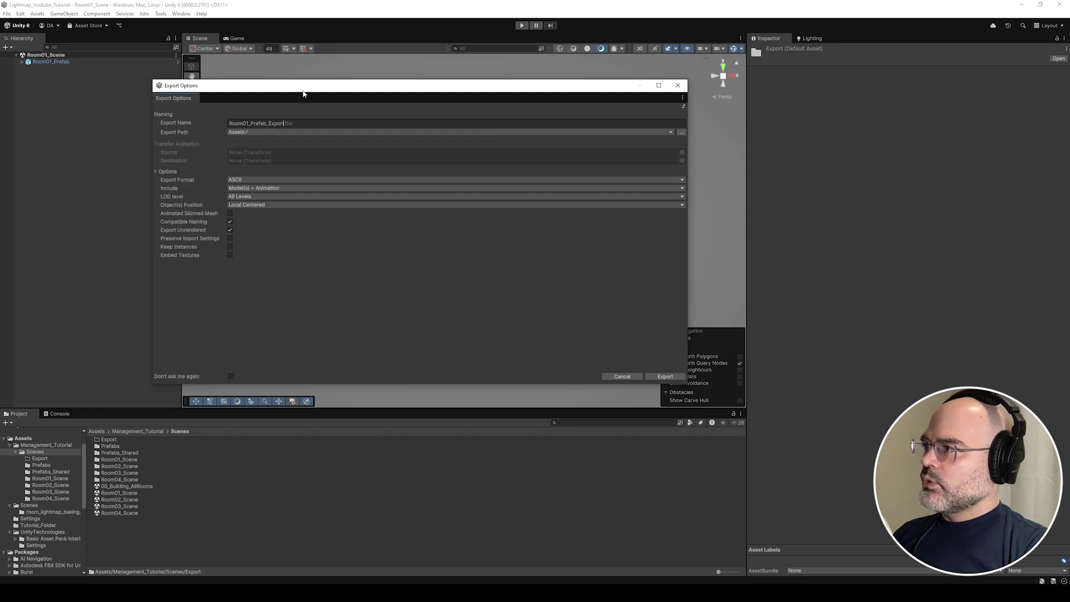
Set the export path to Assets/Management_Tutorial/Scenes/Export and try to export Room01_Prefab to FBX.
left_click(42, 60)
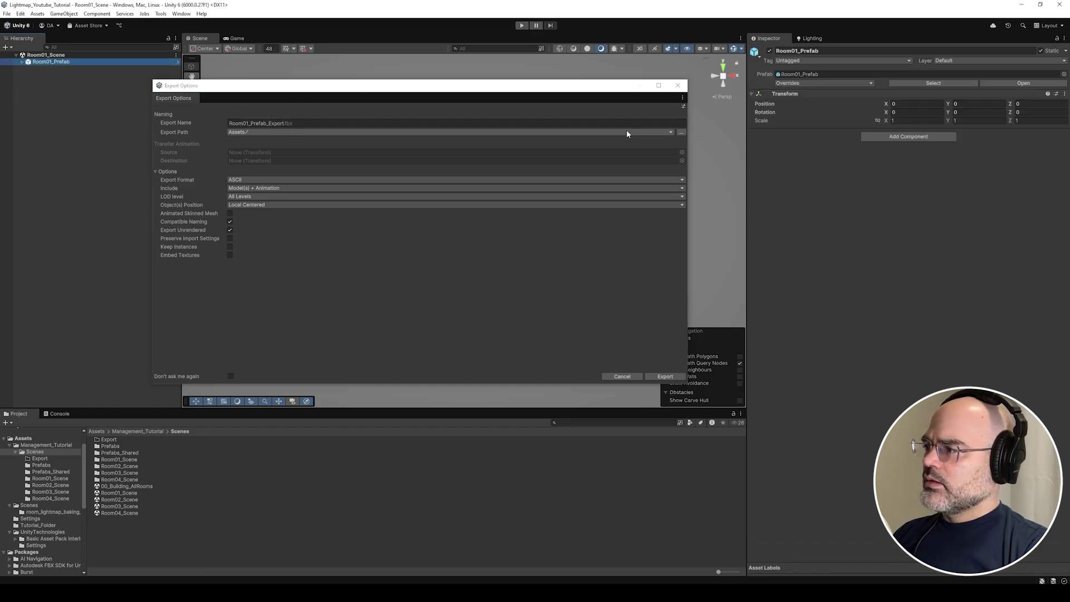
left_click(681, 133)
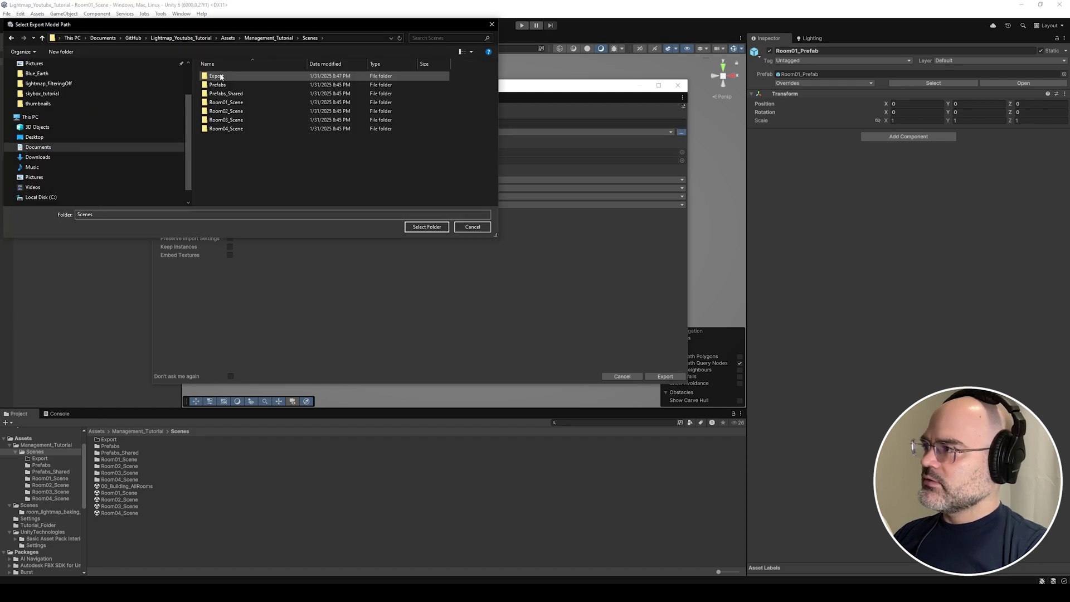
double_click(220, 77)
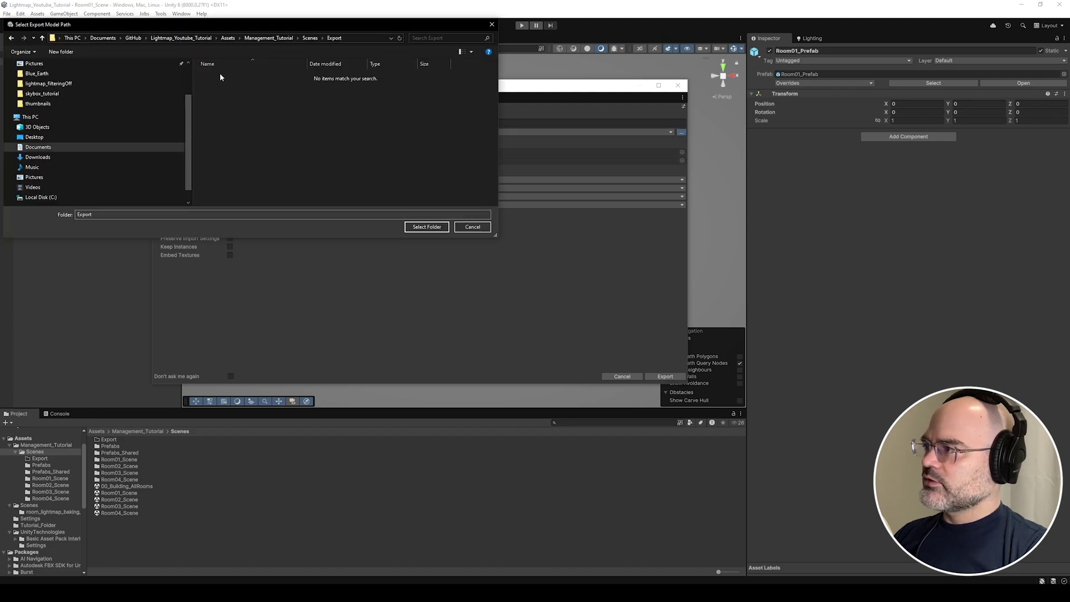
left_click(423, 228)
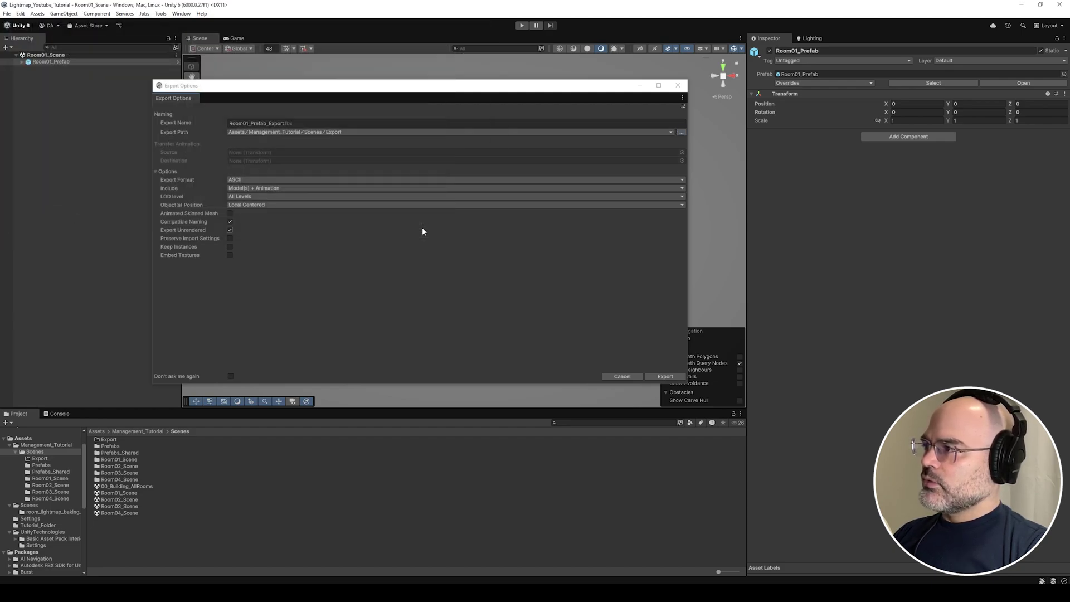
left_click(665, 377)
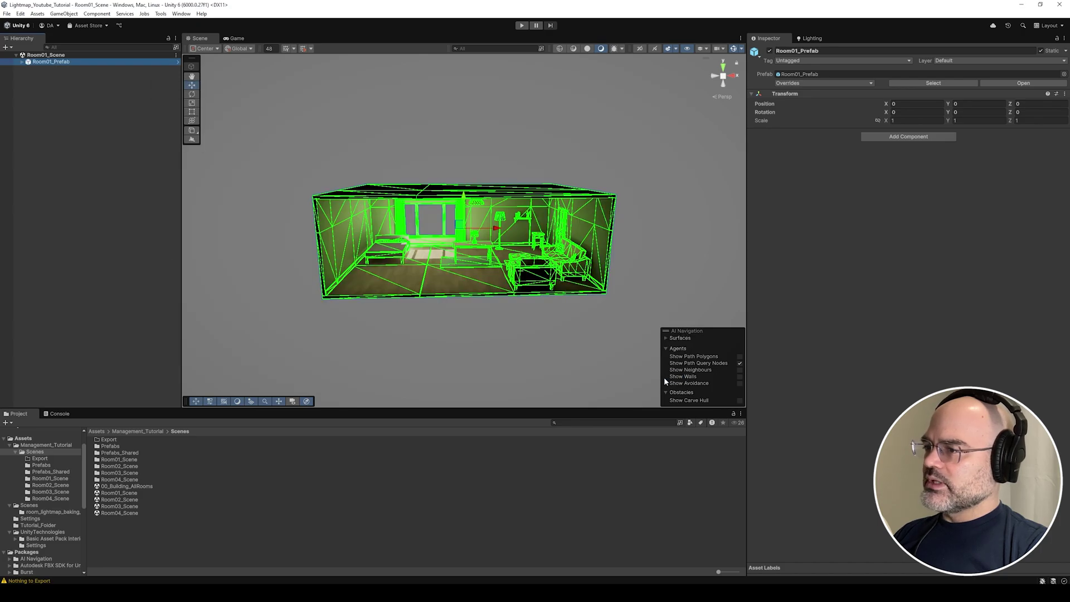
Select Room01_Prefab together with all its child objects and export them to the Export folder as Room01_Prefab.fbx.
left_click(51, 62)
left_click(79, 269, "shift")
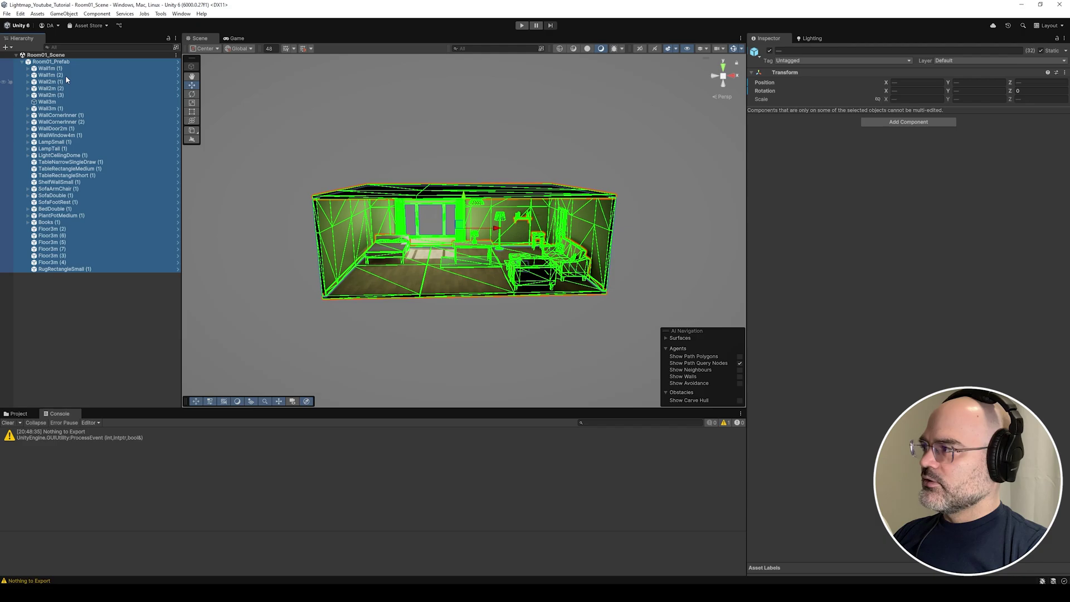
left_click(64, 13)
left_click(79, 191)
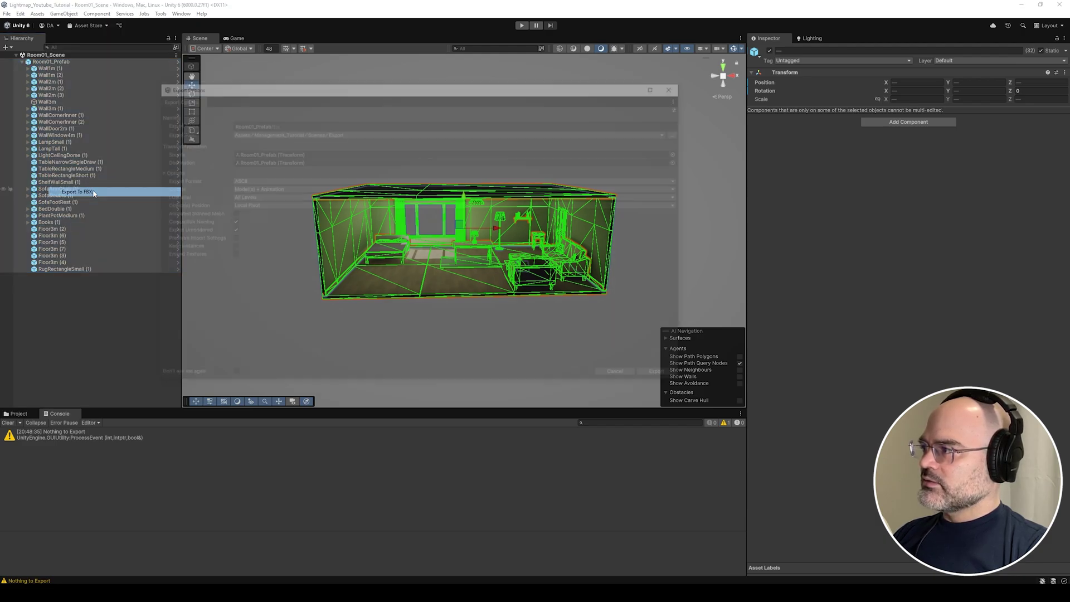
left_click(665, 377)
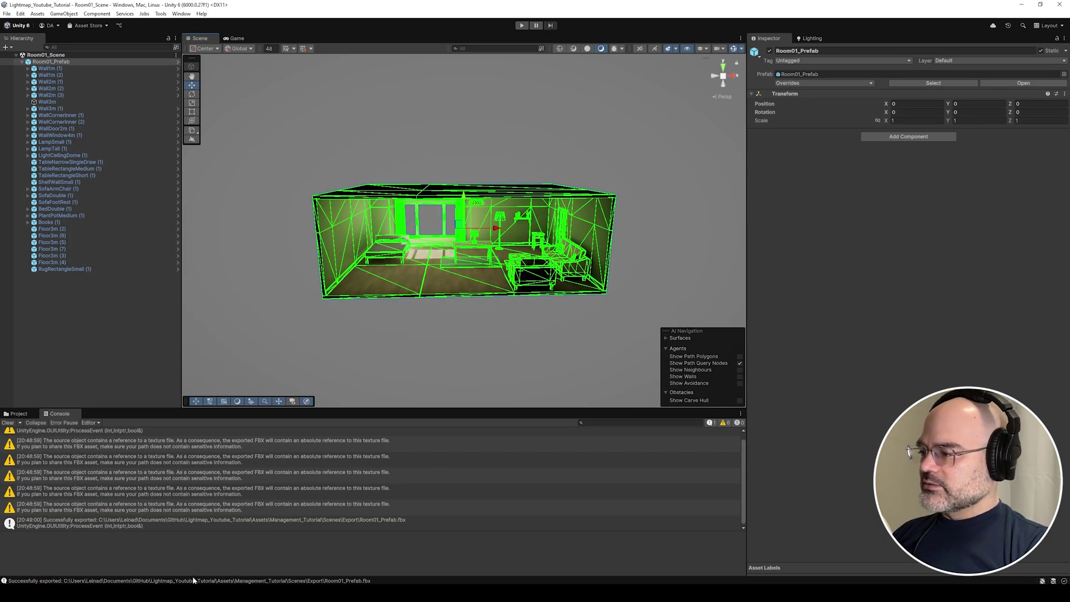
Switch to Maya, import Room01_Prefab.fbx from the Export folder and select all of the room's meshes.
left_click(134, 593)
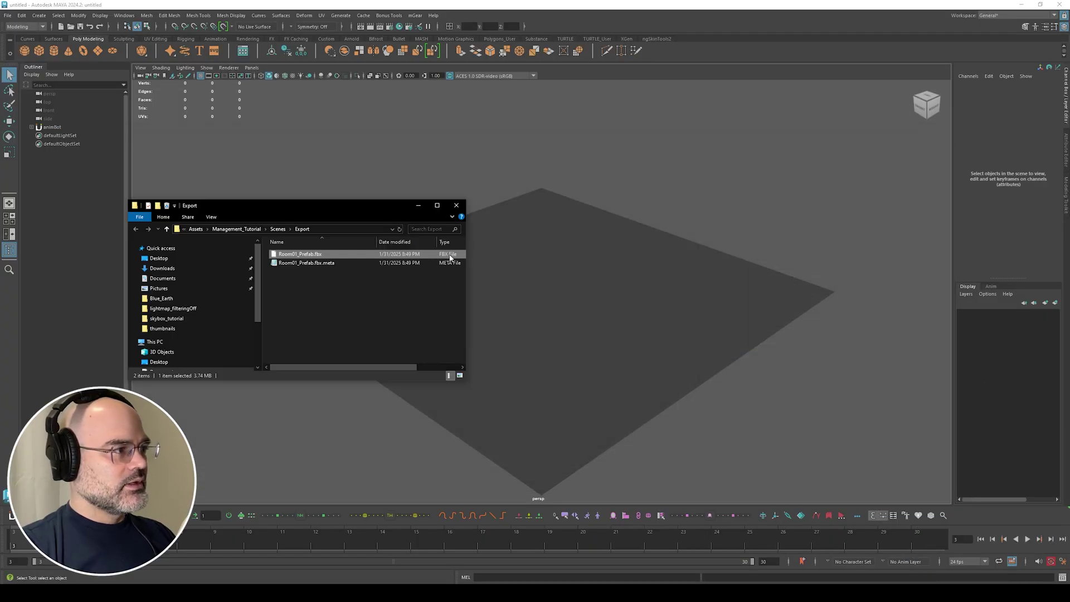
left_click_drag(450, 258, 580, 301)
left_click_drag(382, 141, 869, 433)
key("w")
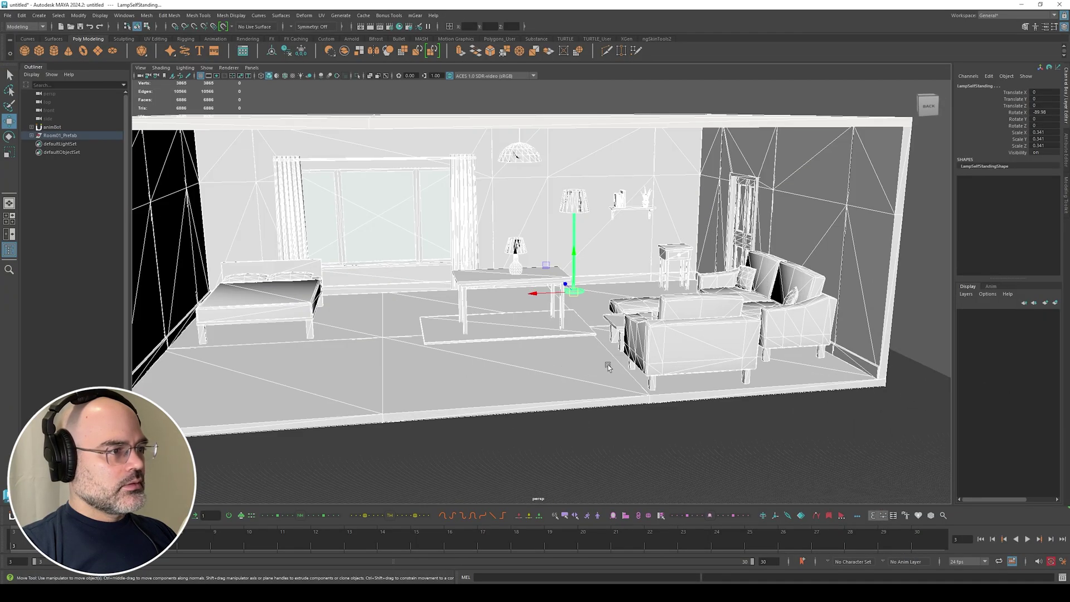
middle_click_drag(681, 384, 544, 355, "alt")
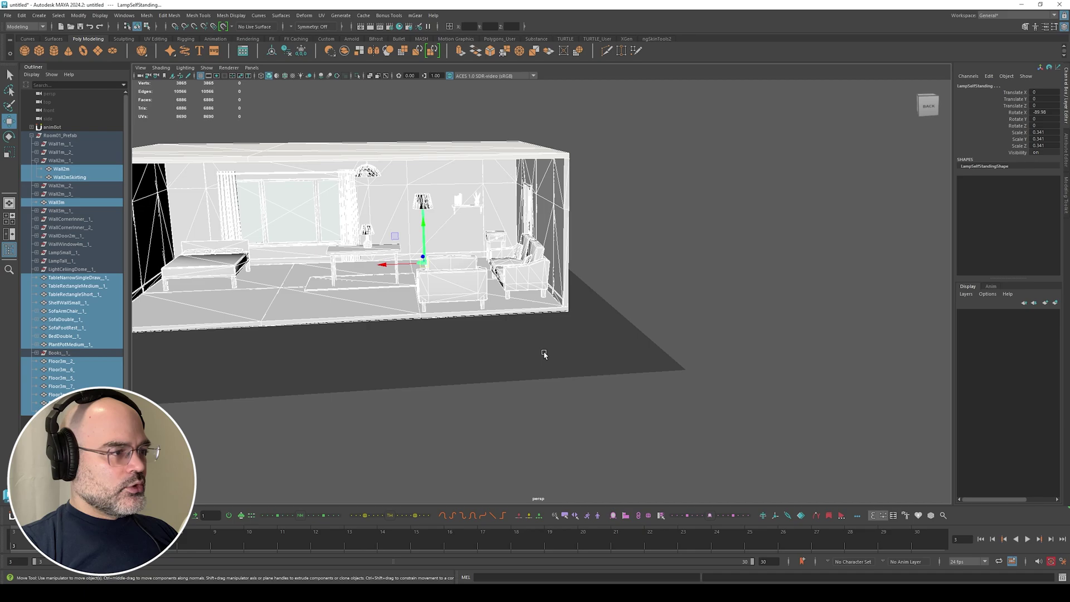
Isolate one 3 m floor tile and examine its UVSet0 and UVSet1 layouts in the UV editor.
left_click_drag(435, 352, 448, 376, "alt")
left_click(394, 319)
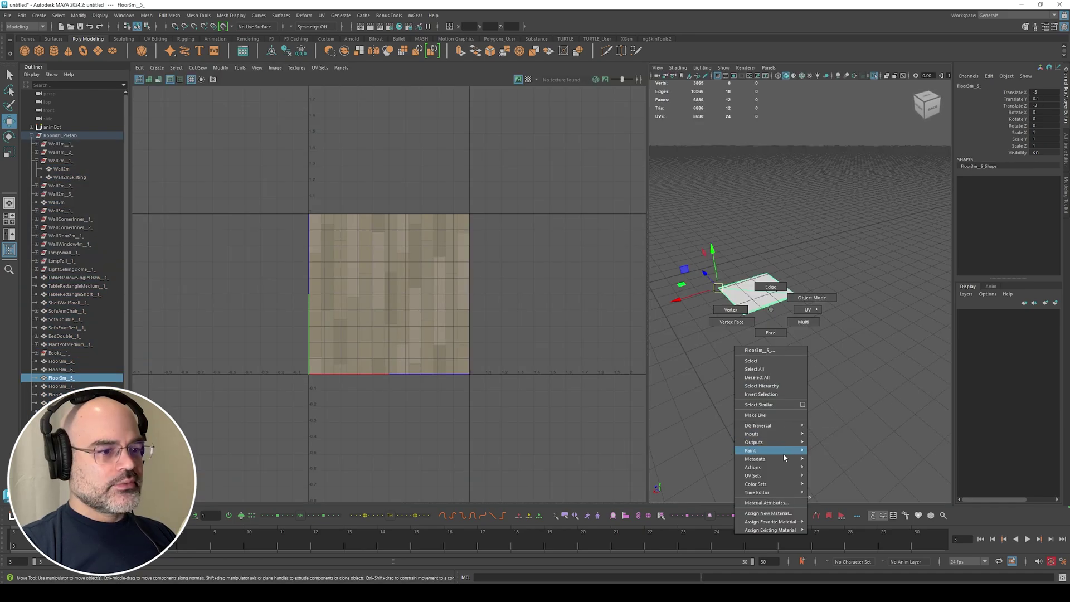
right_click_drag(783, 453, 832, 484)
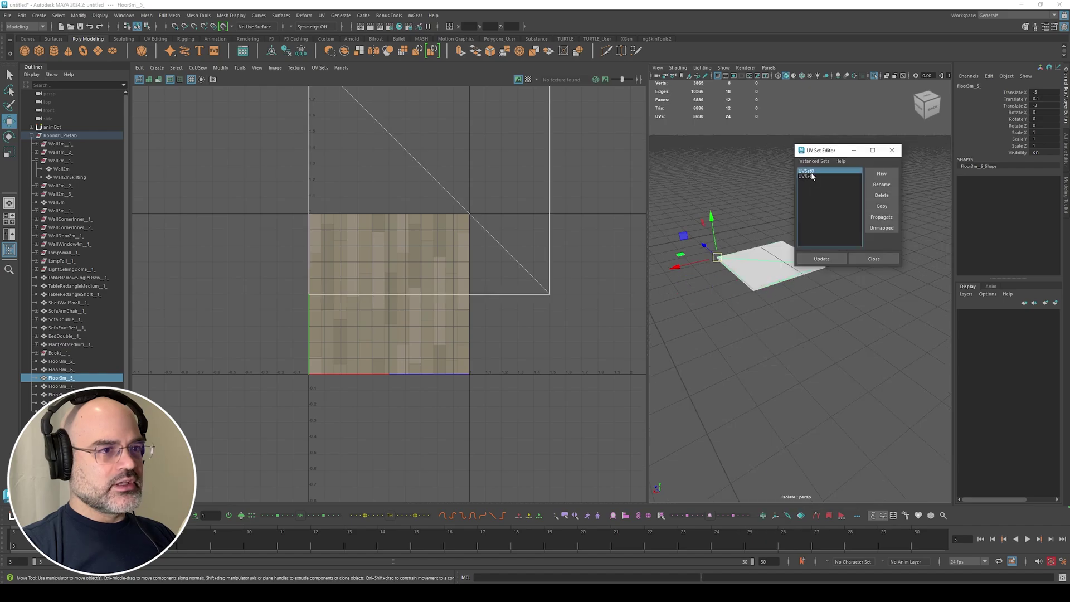
left_click(813, 177)
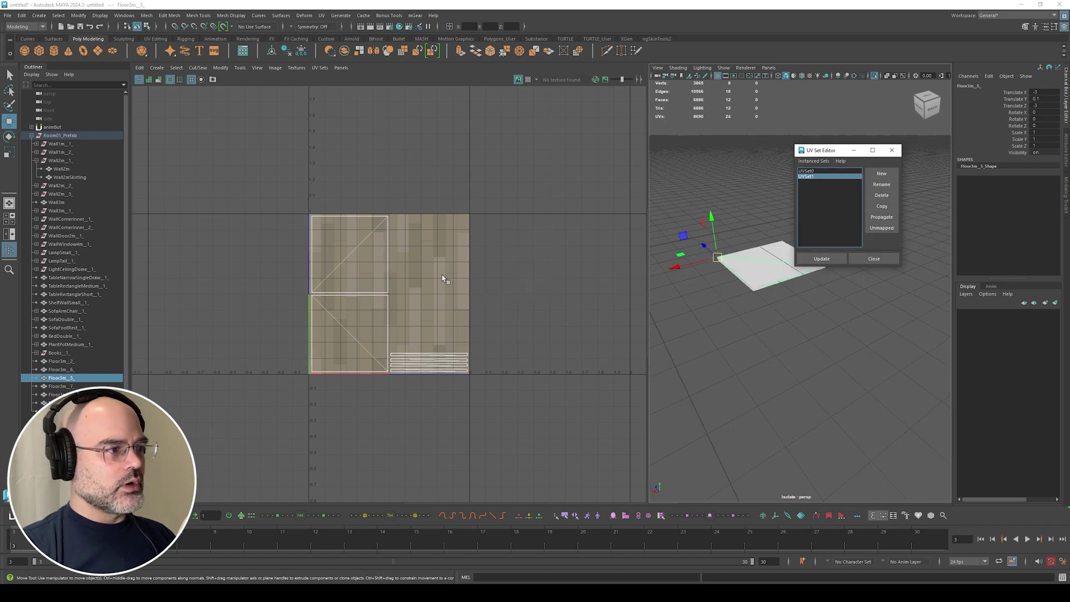
scroll(750, 346, "down", 2)
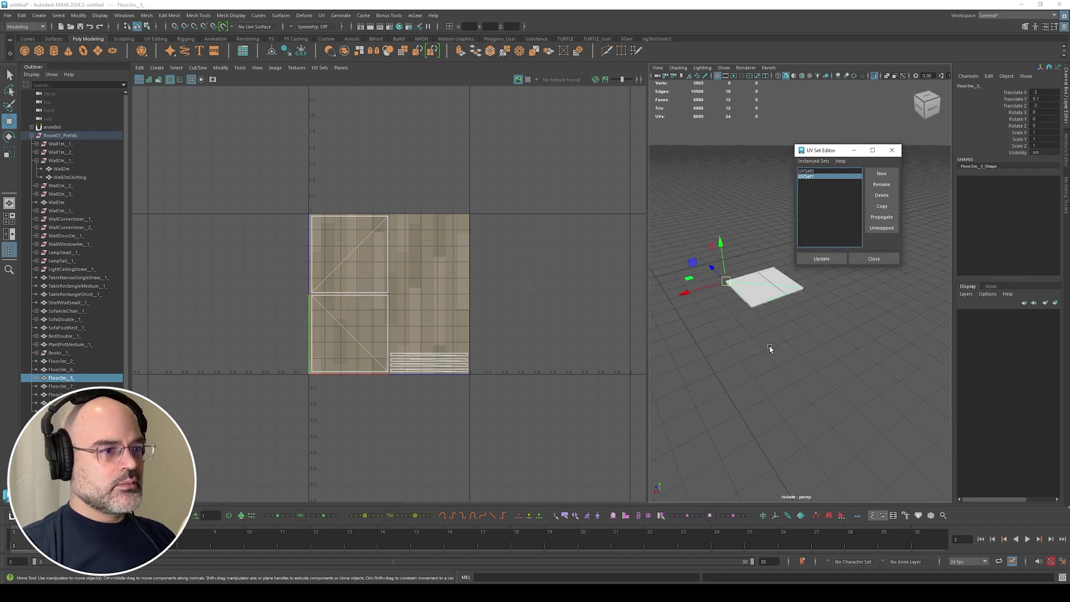
mouse_move(770, 349)
middle_mouse_down("alt")
mouse_move(740, 358)
mouse_move(758, 363)
middle_mouse_up("alt")
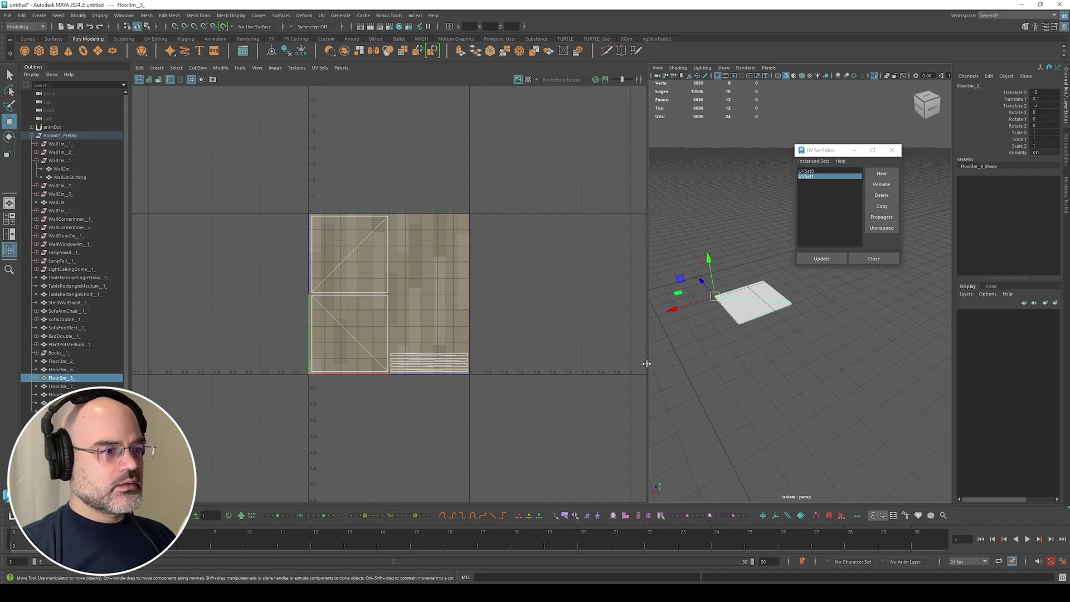
Widen the 3D view, bring back the whole room and select all of its meshes.
left_click_drag(649, 368, 499, 368)
left_click(539, 199)
key("ctrl+1")
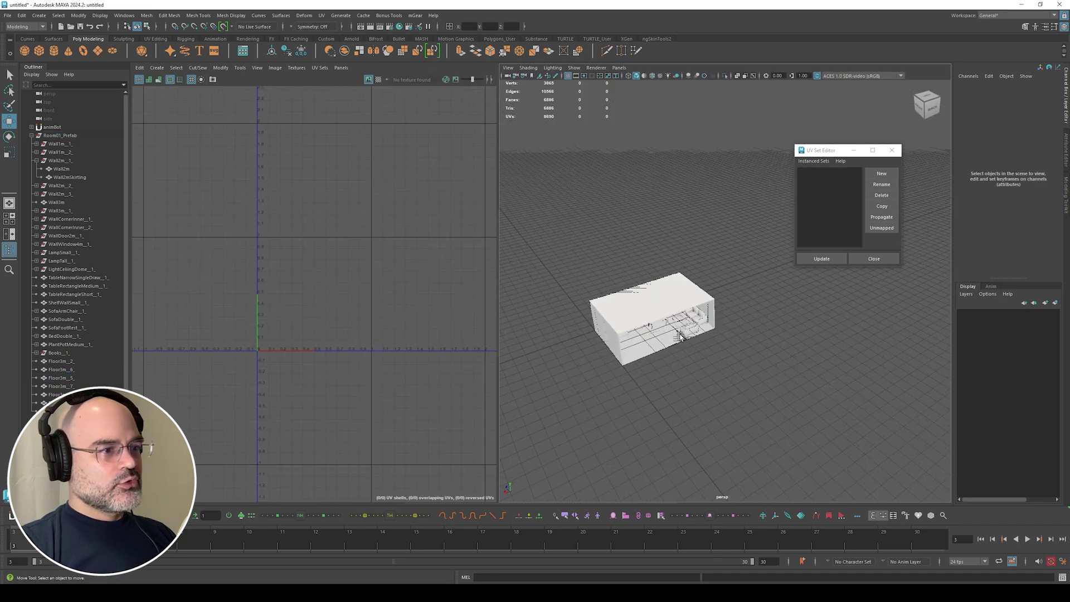
left_click_drag(539, 199, 841, 445)
left_click_drag(766, 426, 748, 427, "alt")
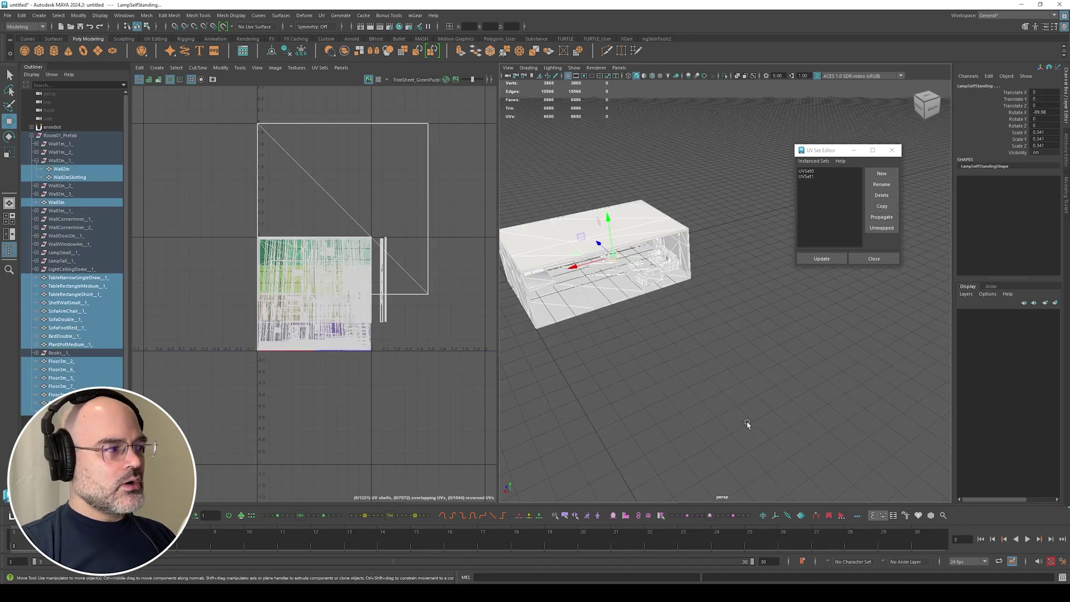
middle_click_drag(713, 356, 744, 370, "alt")
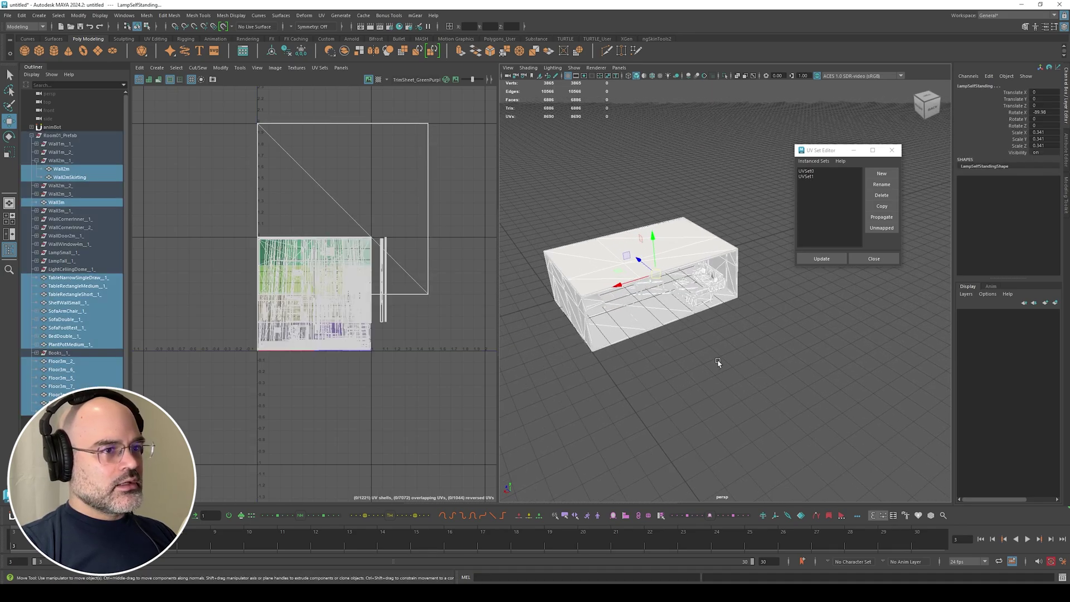
Make UVSet1 the current UV set for all selected meshes and check the current set of the individual shapes.
left_click(810, 172)
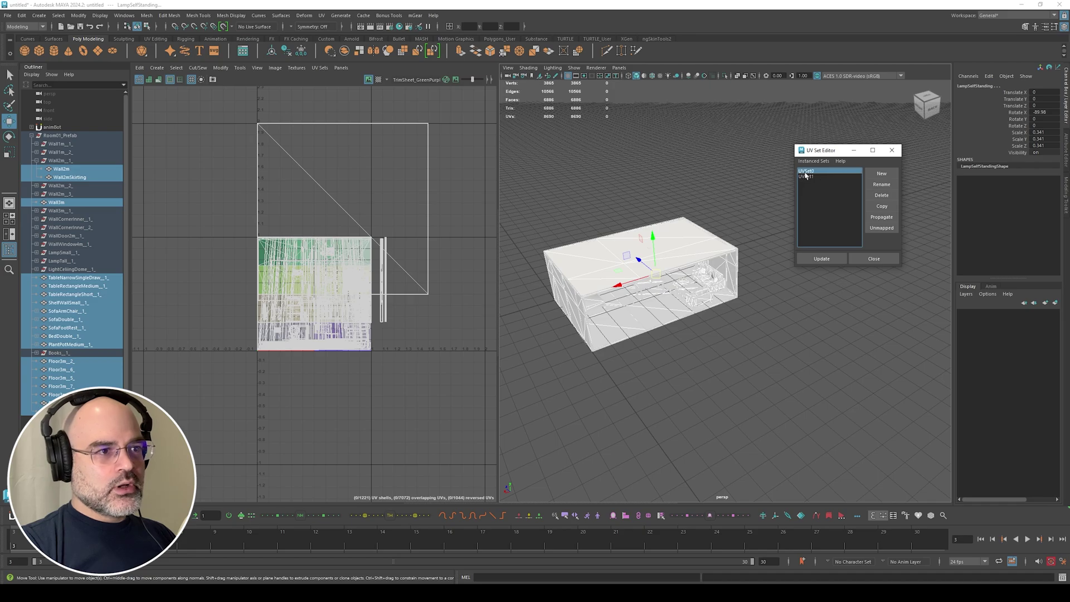
left_click(807, 176)
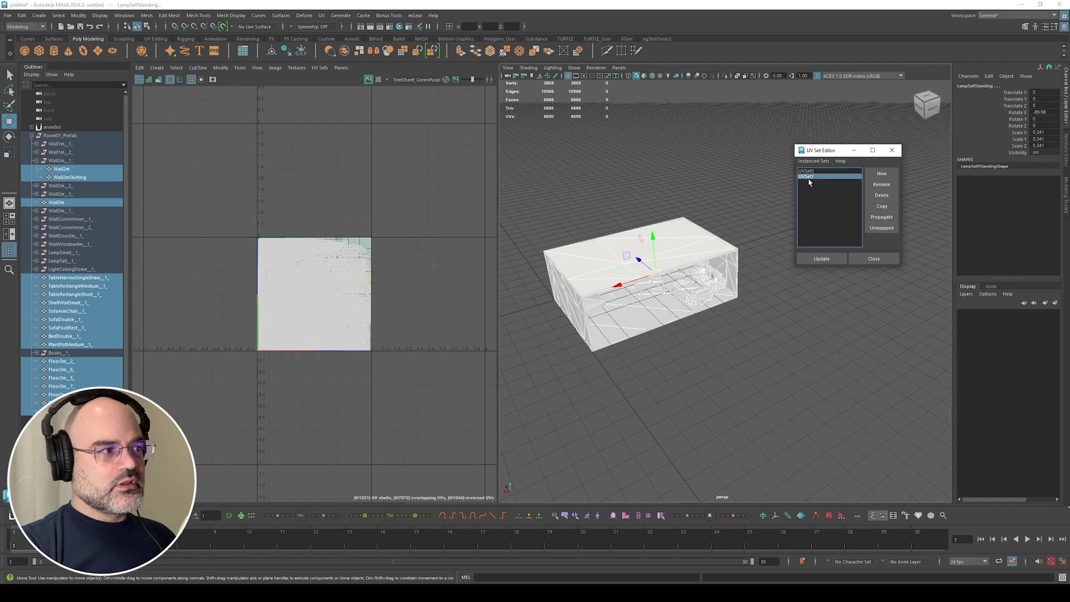
left_click(782, 173)
left_click(803, 176)
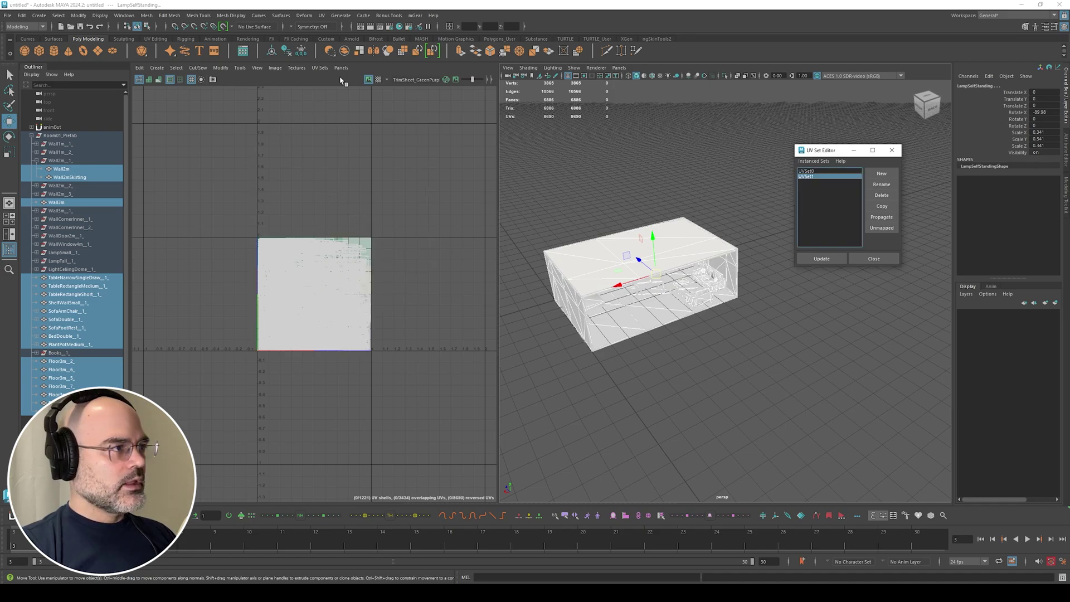
left_click(323, 69)
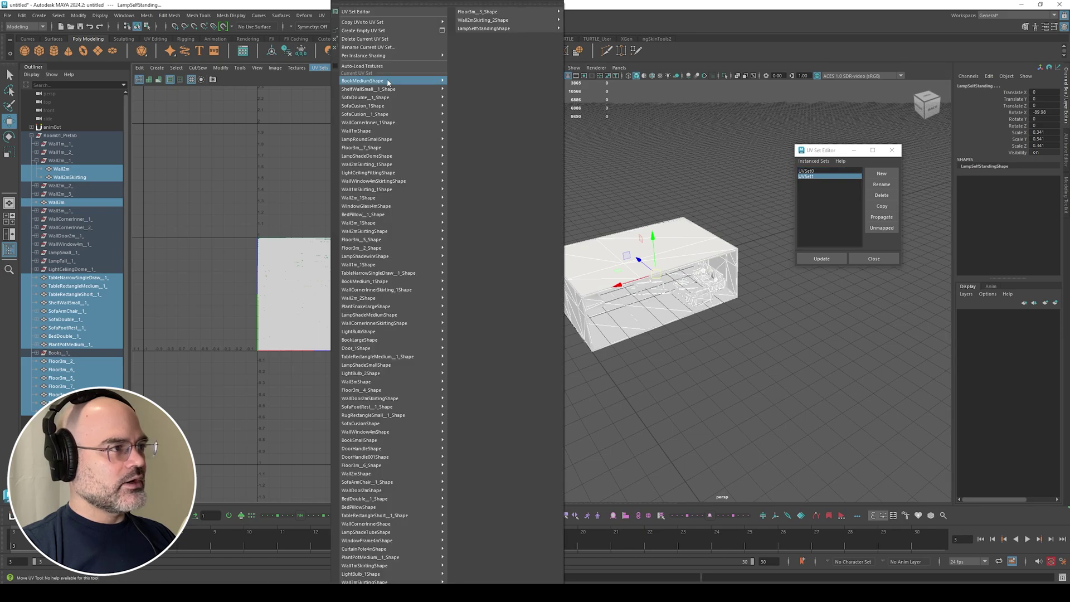
mouse_move(391, 91)
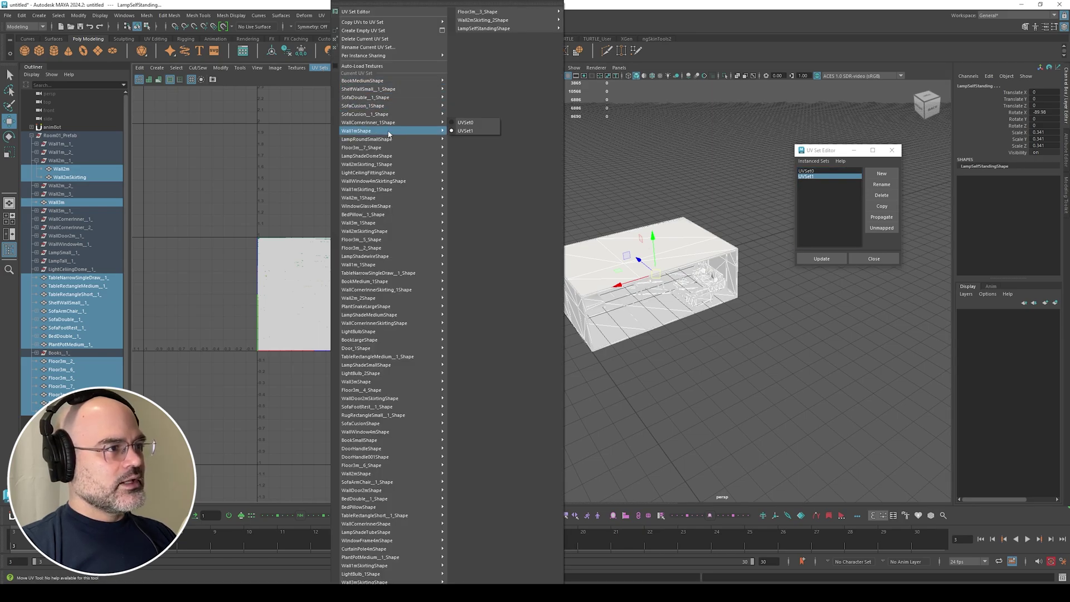
mouse_move(388, 341)
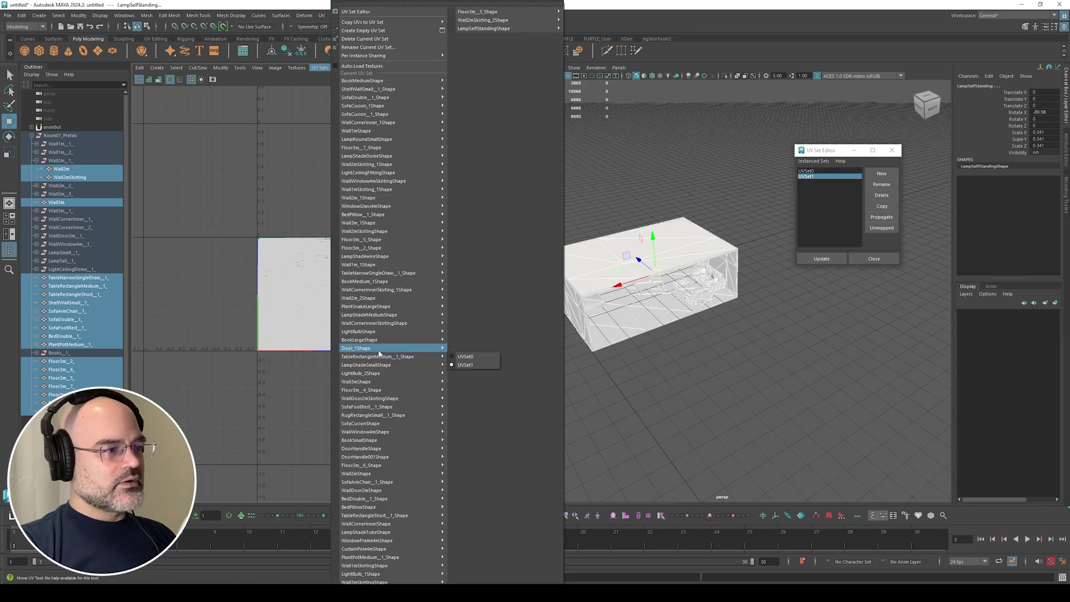
mouse_move(394, 415)
mouse_move(402, 582)
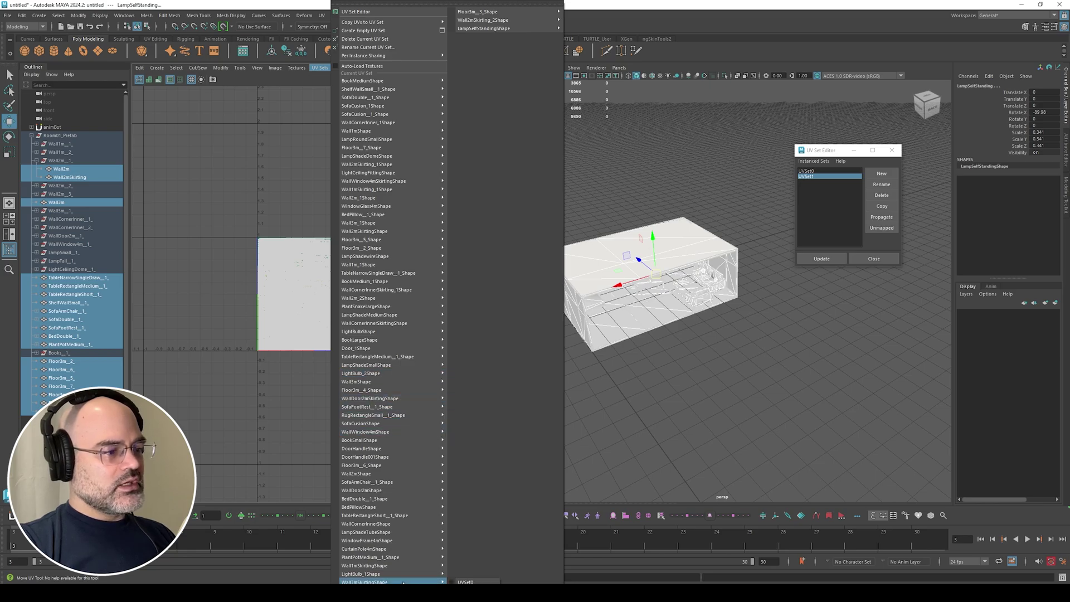
left_click(465, 582)
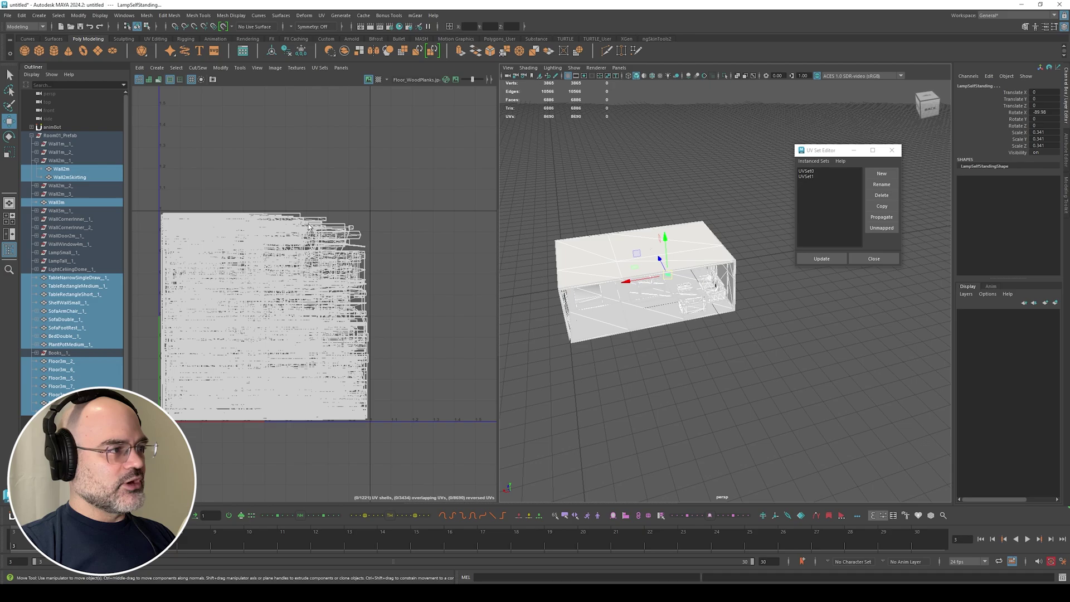
Turn on shaded UV shells and inspect the room meshes' UVSet1 layout for overlaps.
key("space")
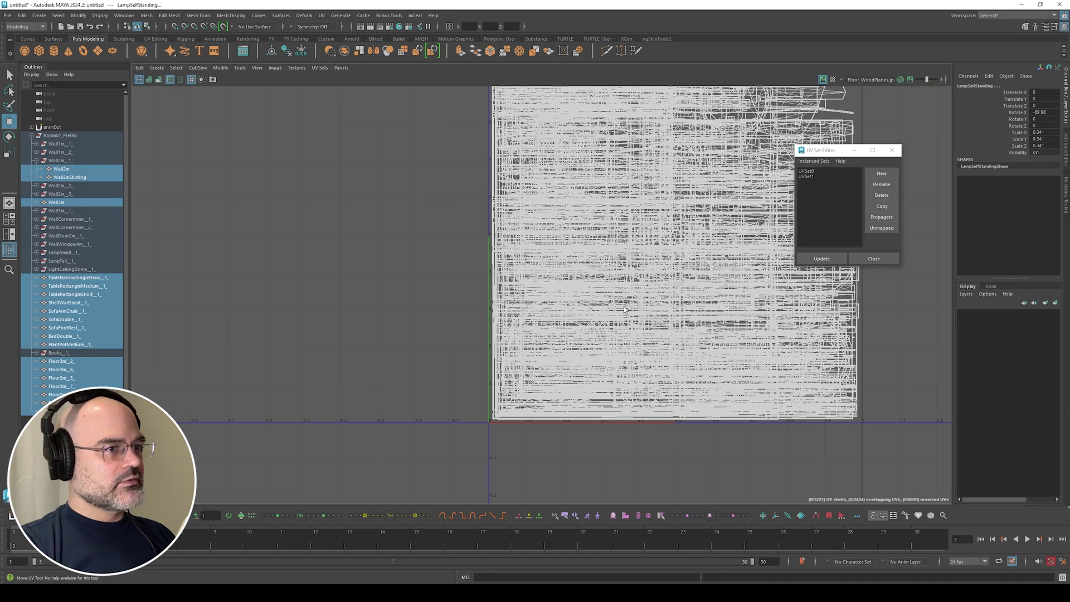
middle_click_drag(624, 310, 438, 359, "alt")
left_click(149, 79)
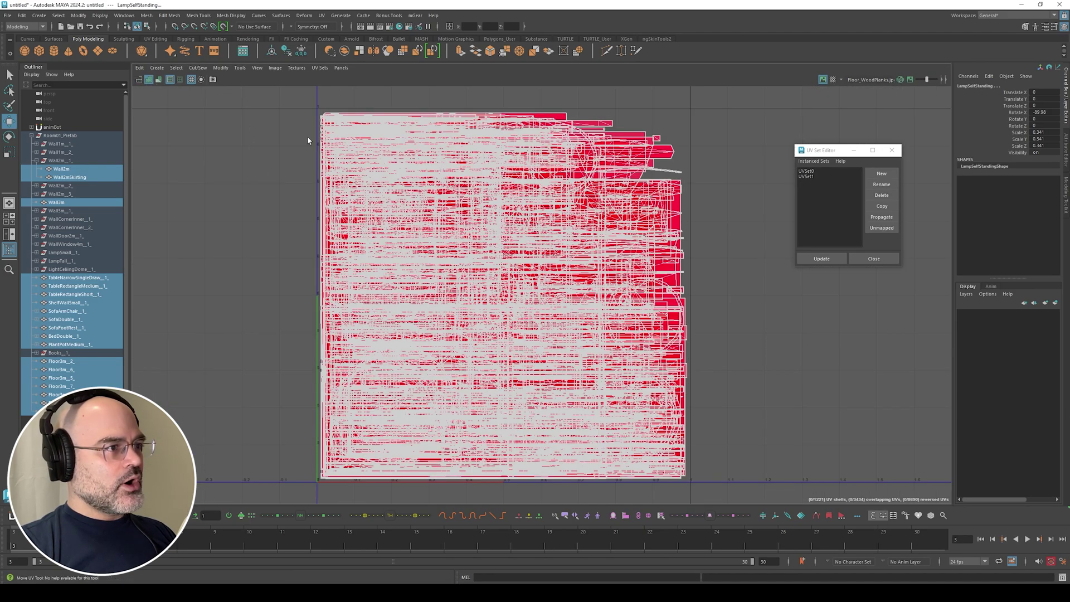
key("space")
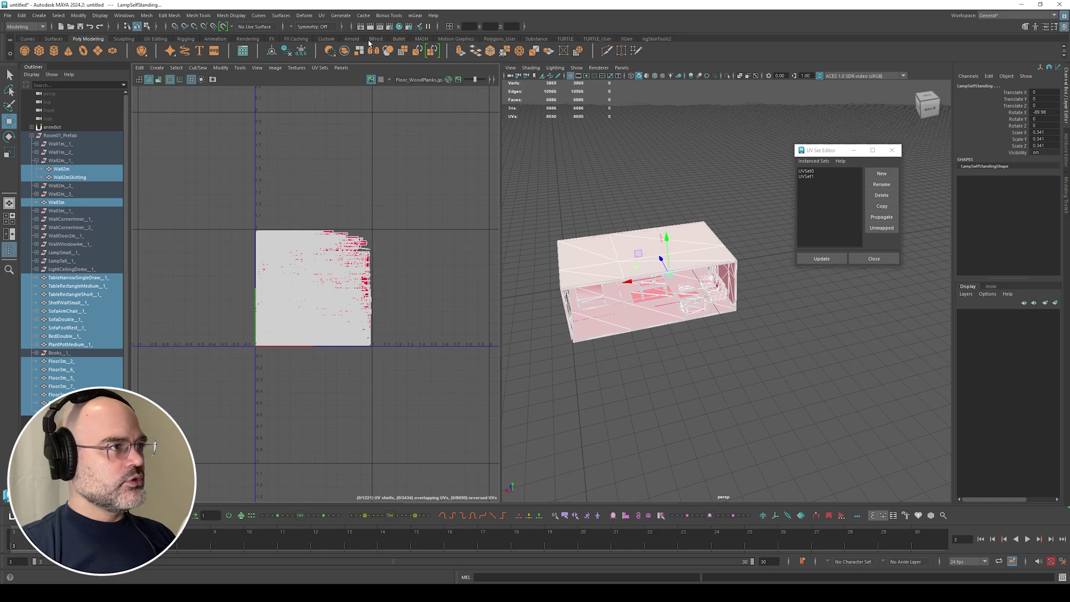
Apply Automatic UV mapping to all selected room meshes.
left_click(322, 15)
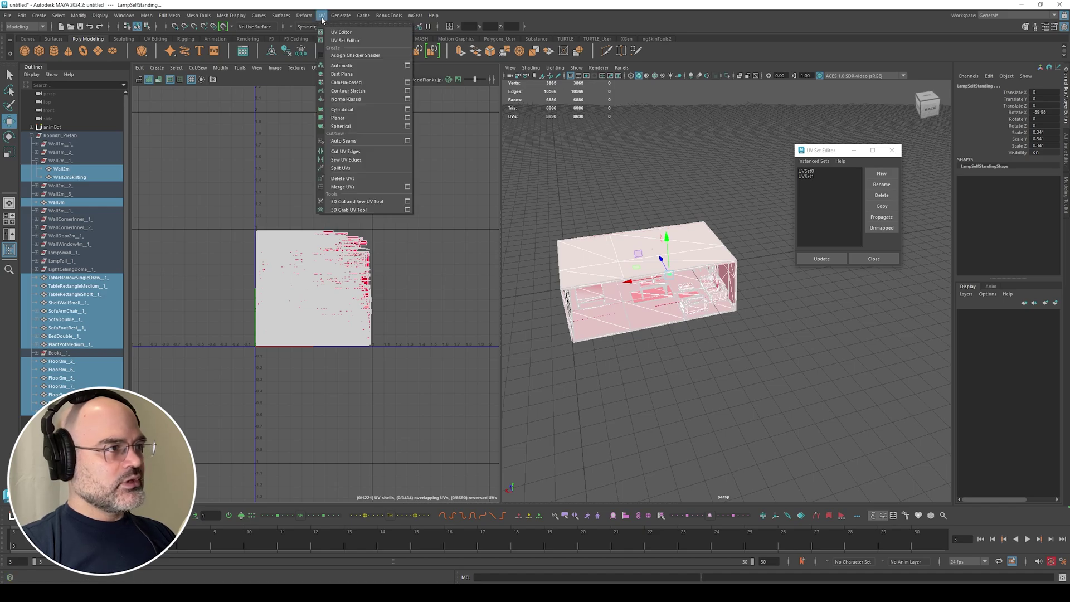
left_click(359, 66)
key("space")
scroll(371, 271, "down", 4)
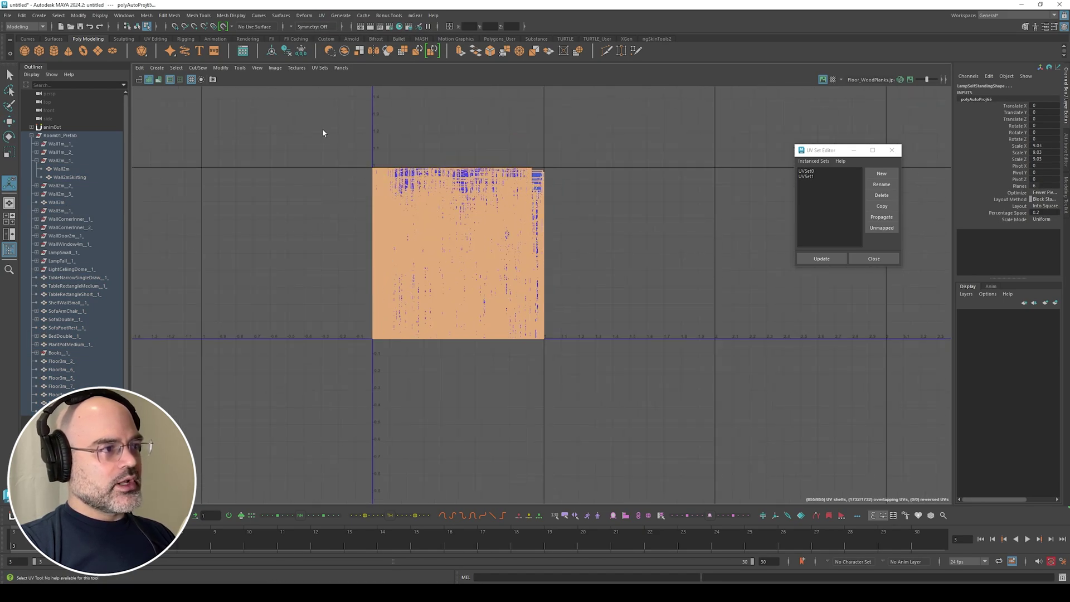
Select all the room's UVs and lay them out non-overlapping with packing resolution 2048 and Preserve 3D Ratios pre-scaling.
left_click_drag(324, 132, 775, 502)
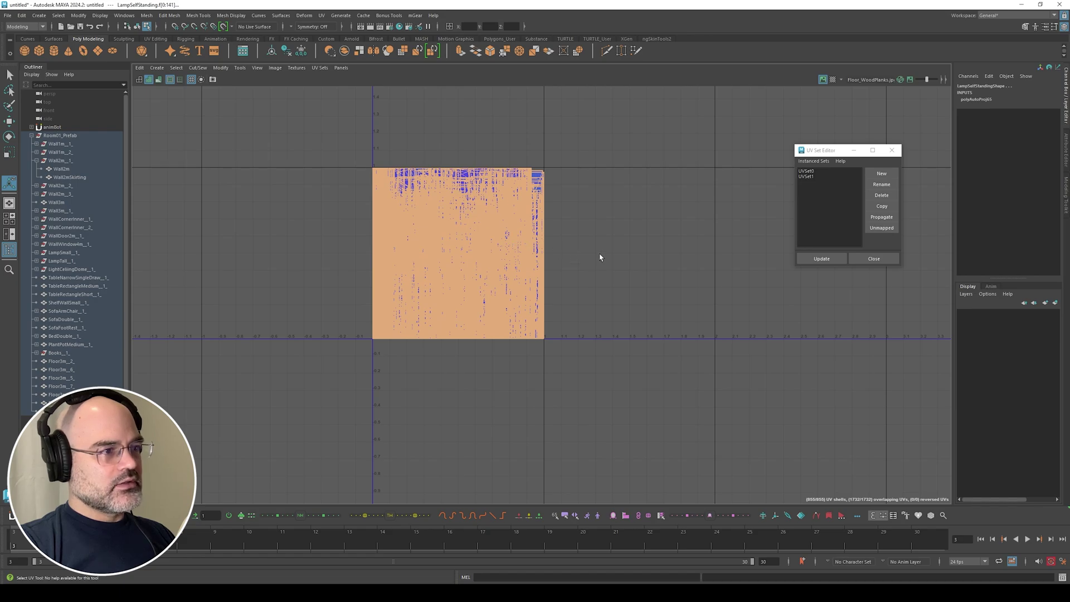
scroll(600, 257, "up", 3)
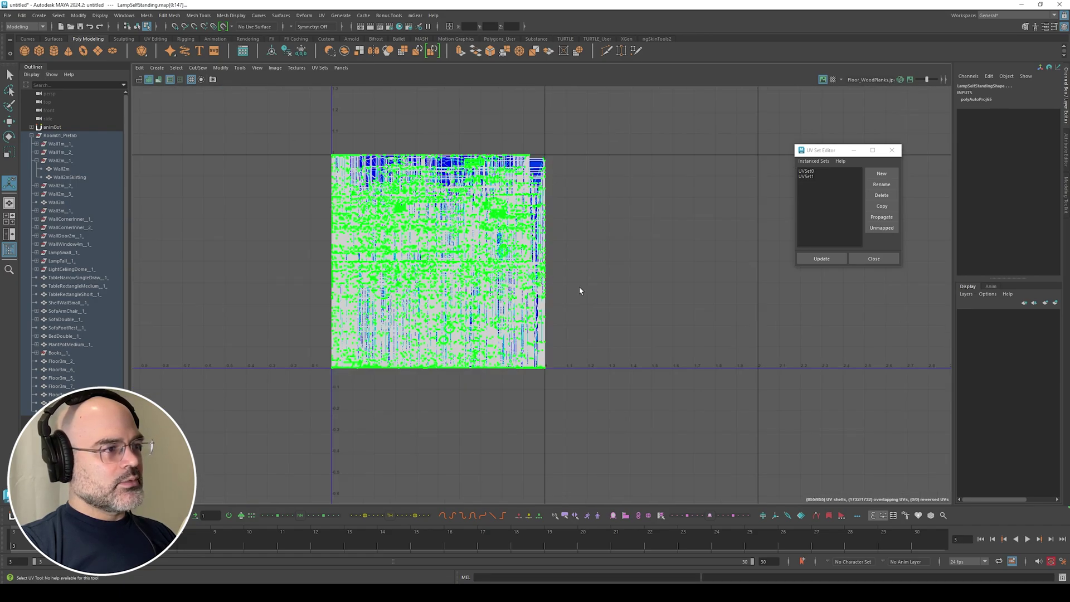
left_click_drag(655, 415, 230, 101)
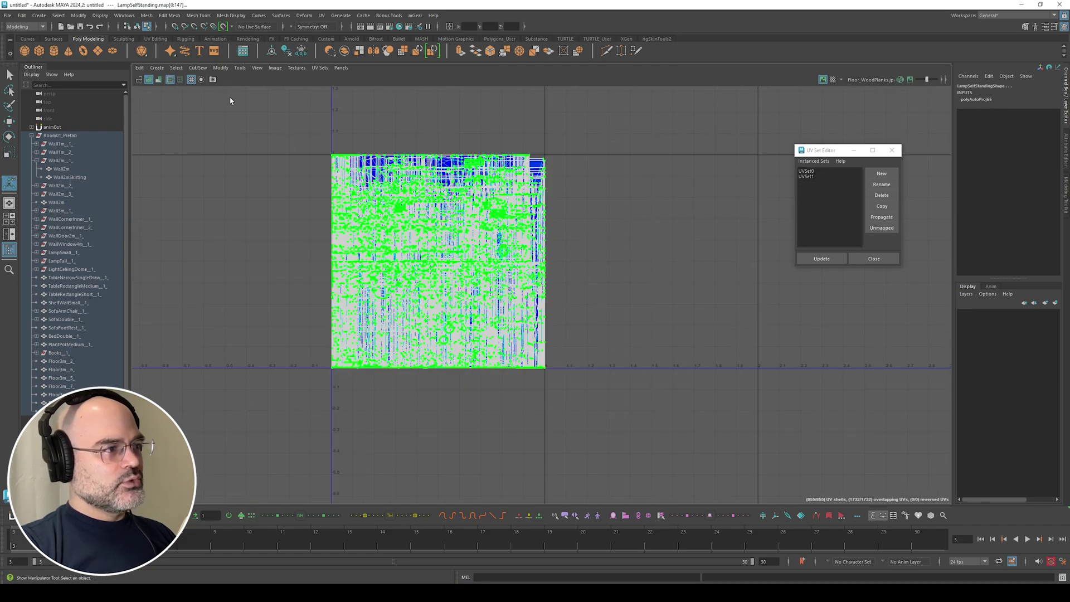
right_click_drag(446, 219, 390, 242, "shift")
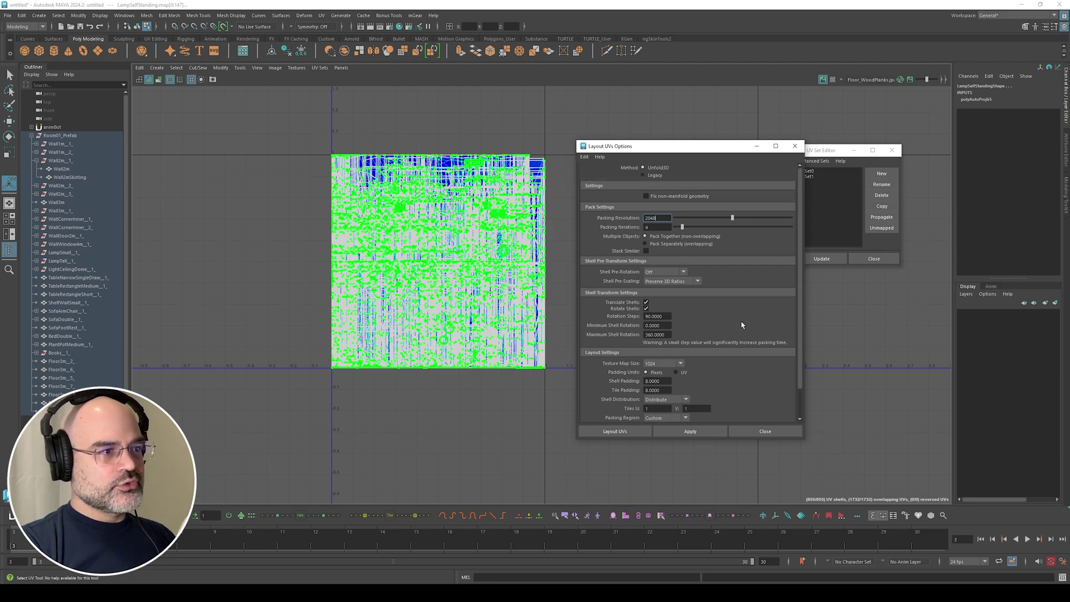
scroll(741, 325, "down", 2)
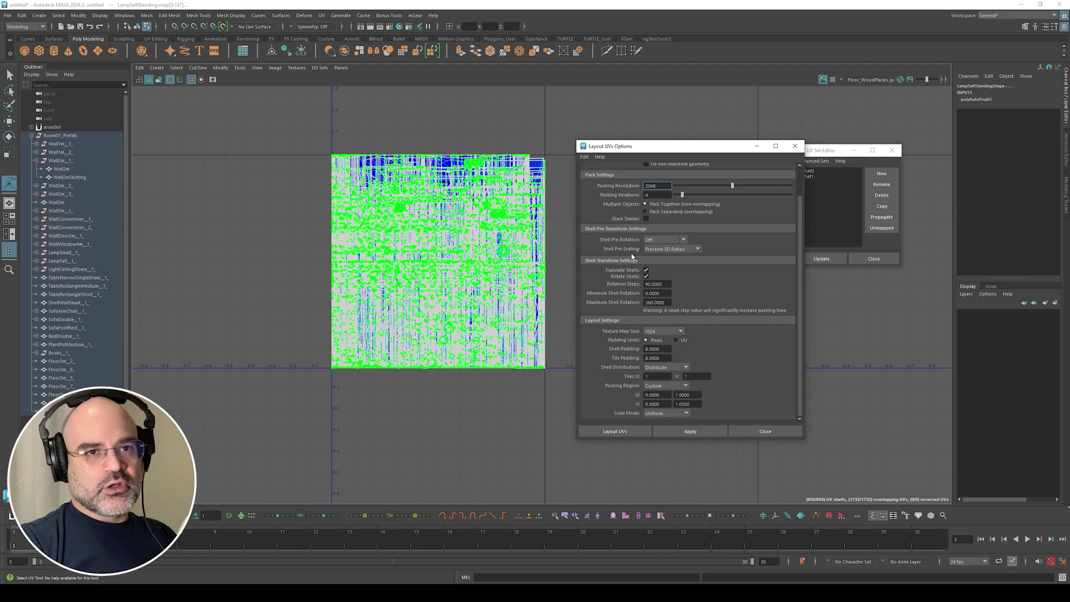
left_click(686, 251)
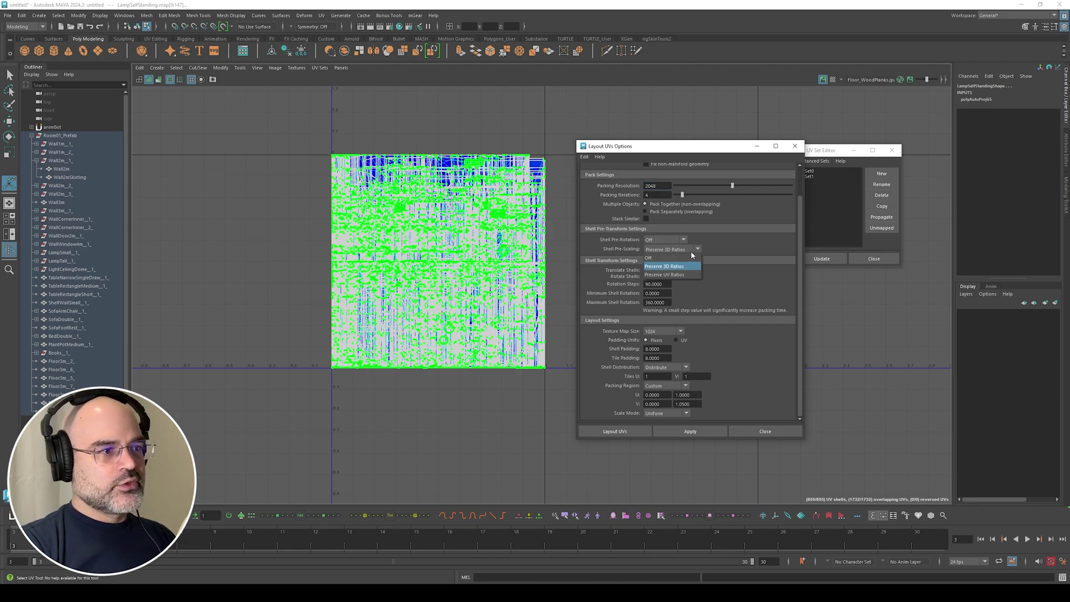
left_click(690, 251)
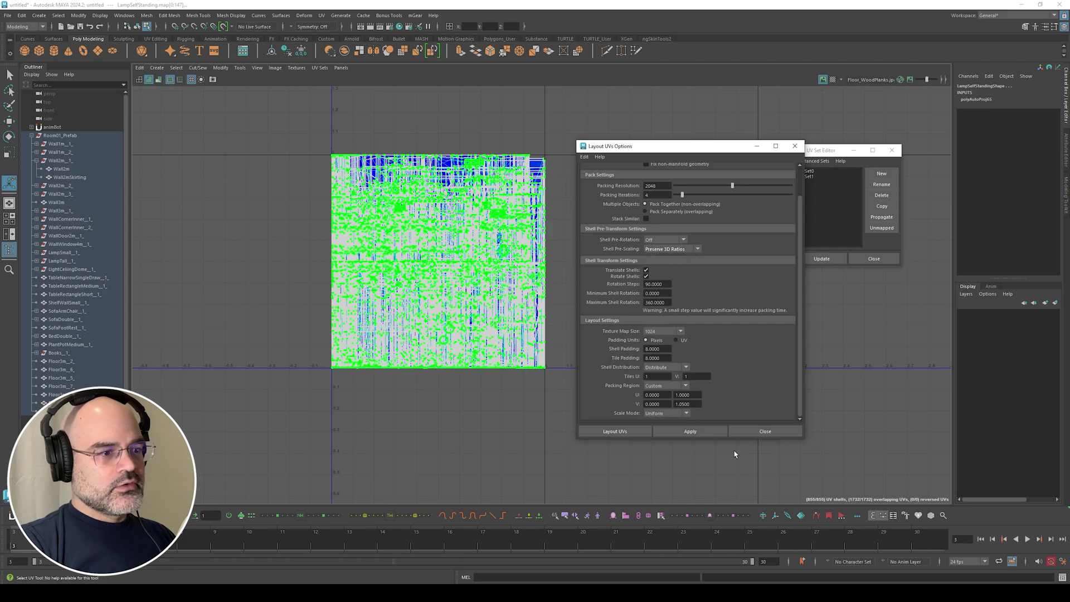
left_click(704, 434)
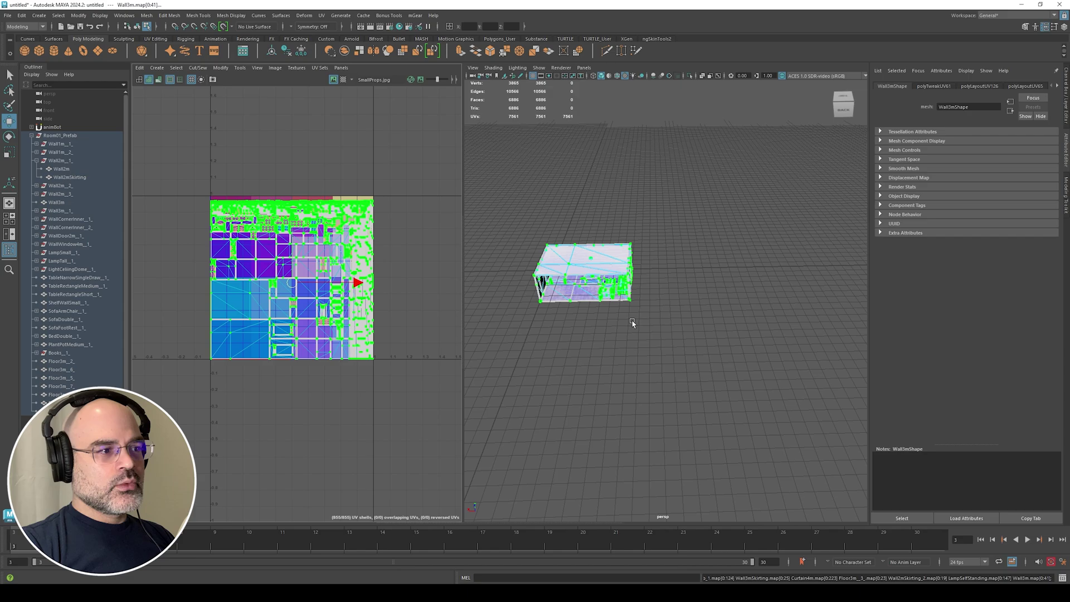
Duplicate the Room01_Prefab group and rename the copy Room01_Prefab_Merged.
scroll(609, 353, "up", 3)
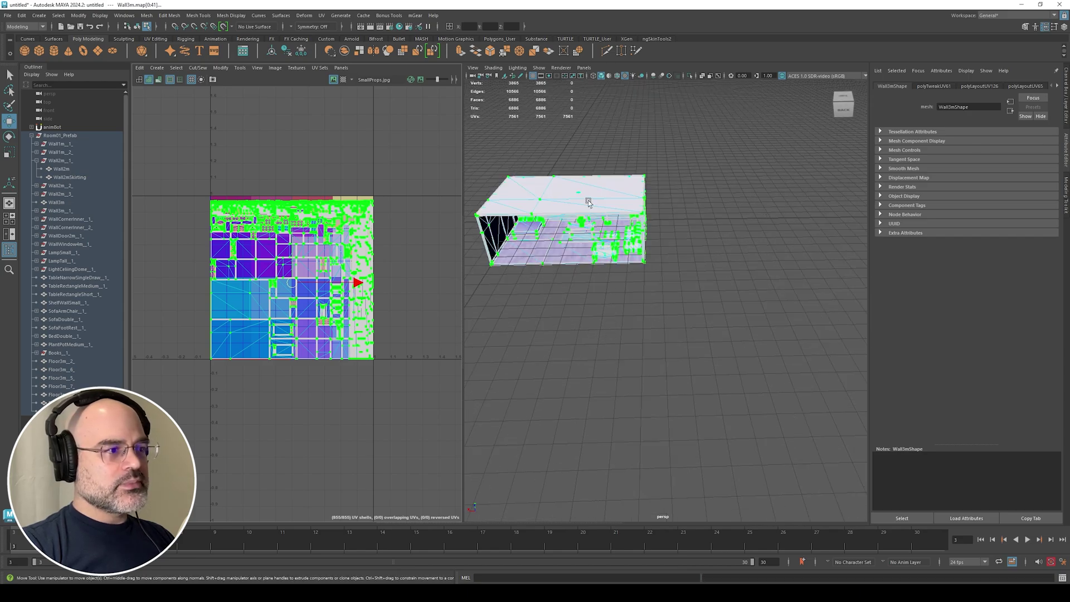
middle_click_drag(653, 221, 683, 287, "alt")
scroll(684, 287, "up", 4)
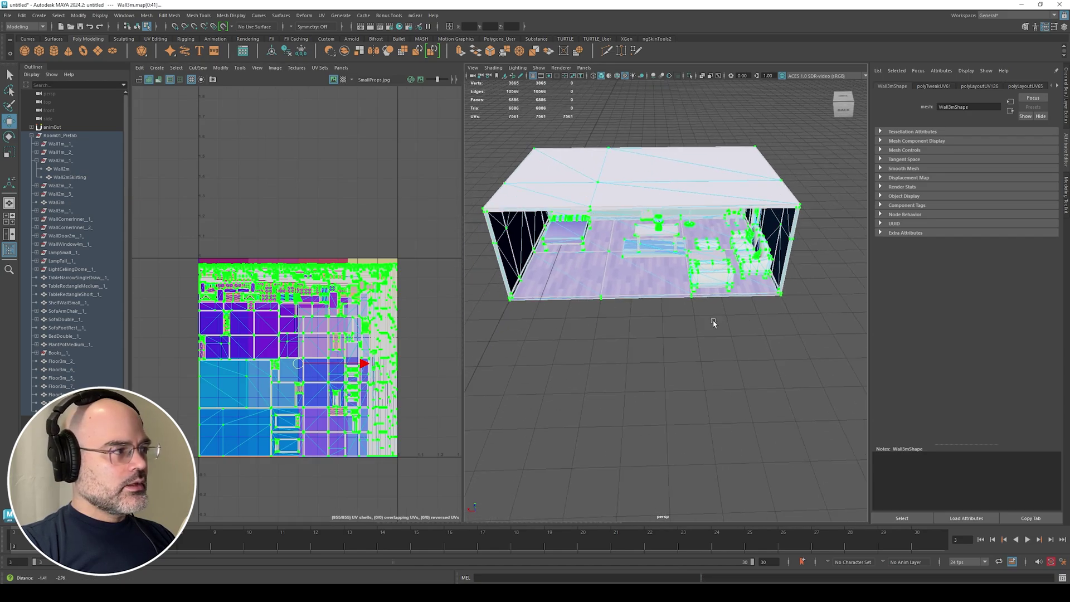
left_click_drag(713, 322, 700, 298, "alt")
left_click(61, 136)
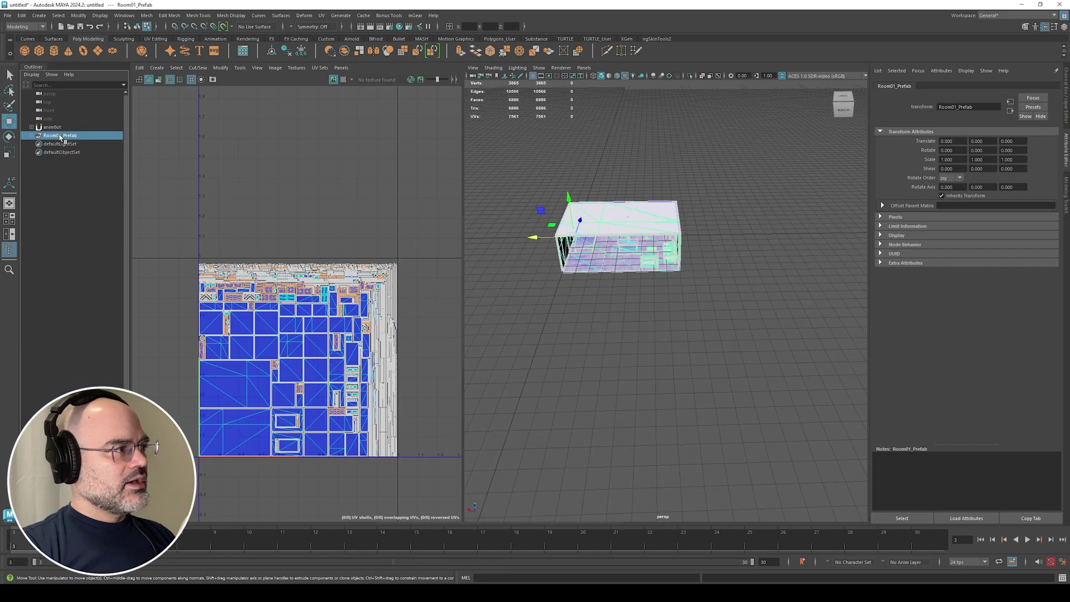
left_click_drag(621, 316, 634, 353, "alt")
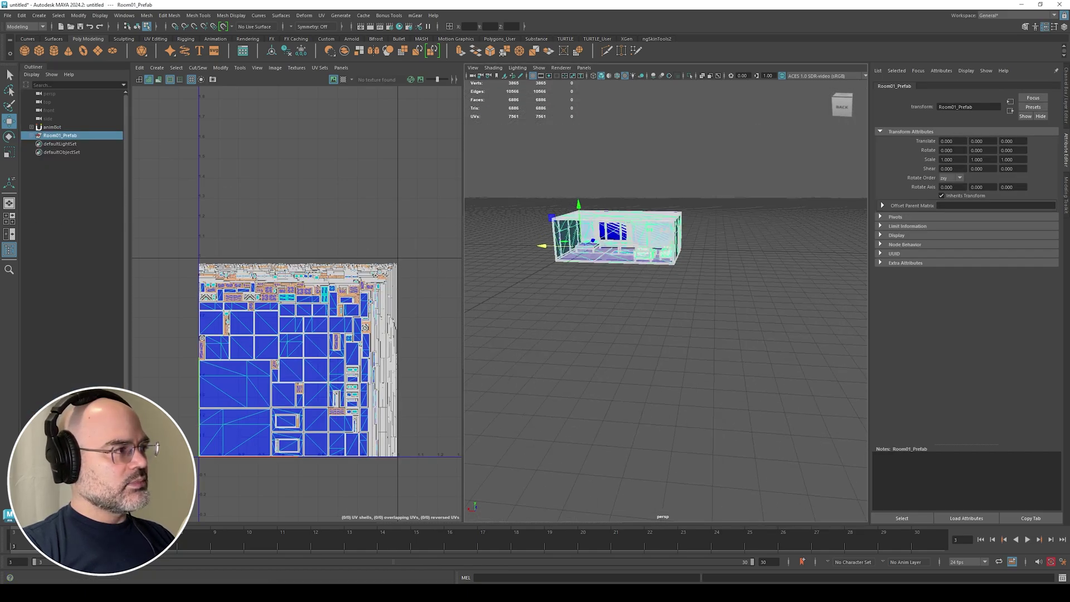
left_click(86, 188)
left_click(60, 136)
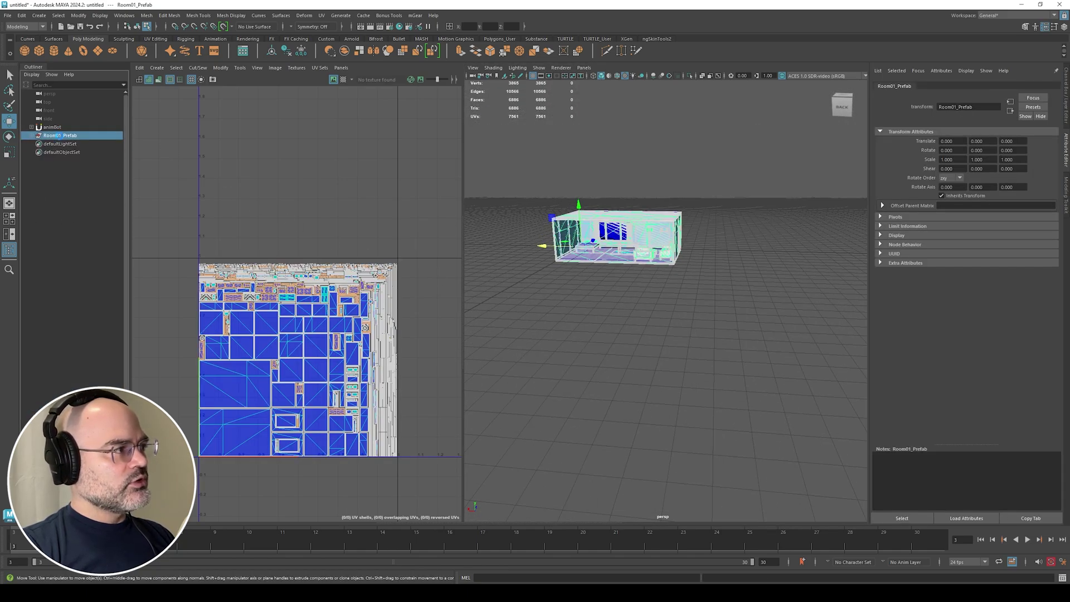
key("ctrl+d")
double_click(86, 144)
type("_Merged")
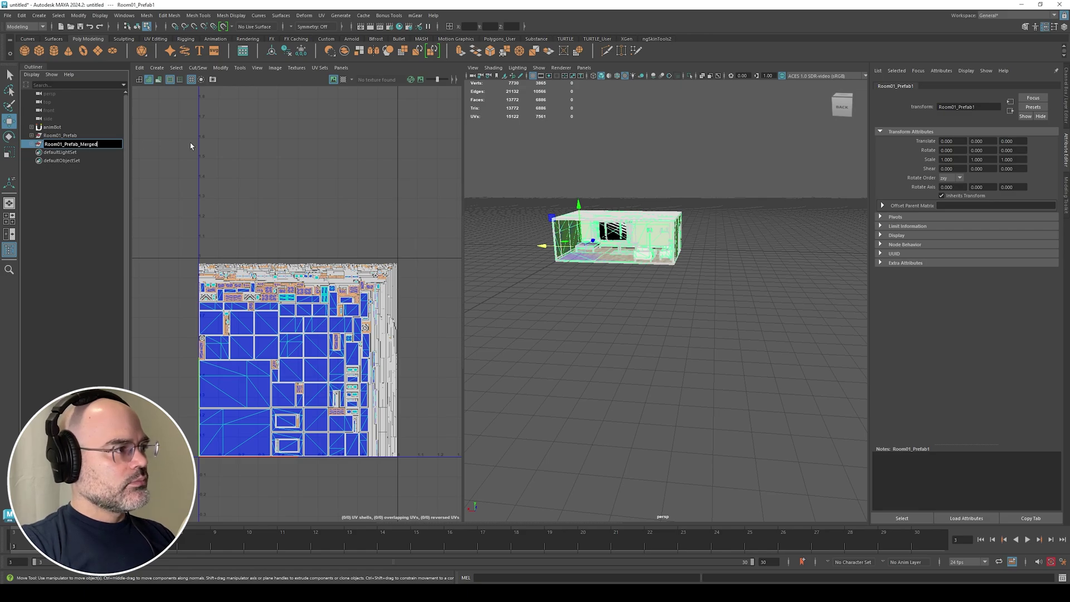
Combine all meshes in the Room01_Prefab_Merged group into a single mesh.
key("Return")
left_click_drag(668, 319, 677, 327, "alt")
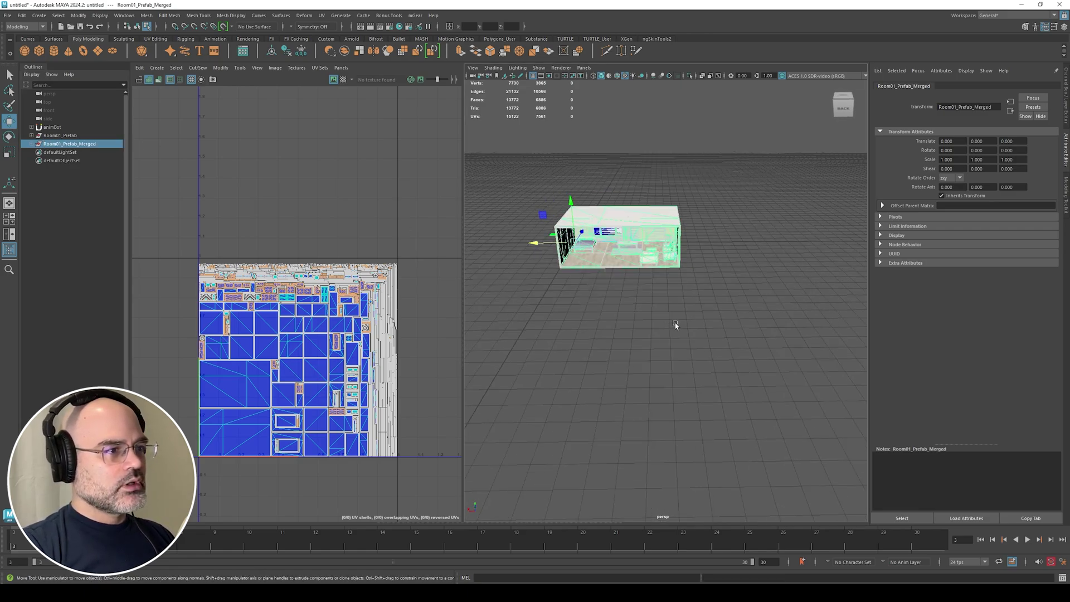
right_click_drag(738, 249, 725, 424, "shift")
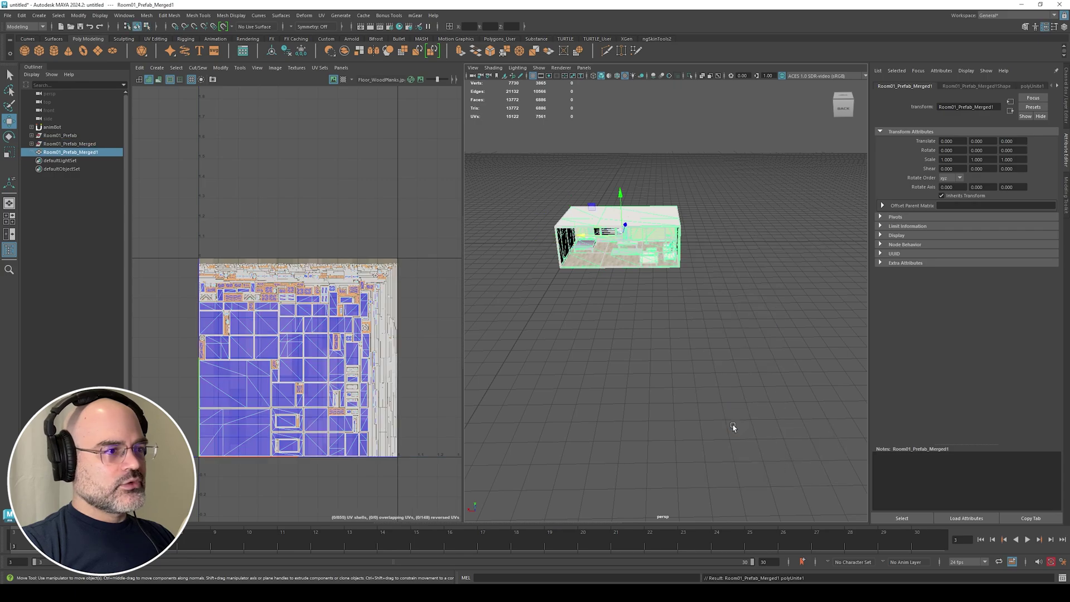
Rename the combined mesh Room01_Merged and parent it under the Room01_Prefab_Merged group.
double_click(78, 152)
key("BackSpace")
key("BackSpace")
key("BackSpace")
key("BackSpace")
key("BackSpace")
key("BackSpace")
key("BackSpace")
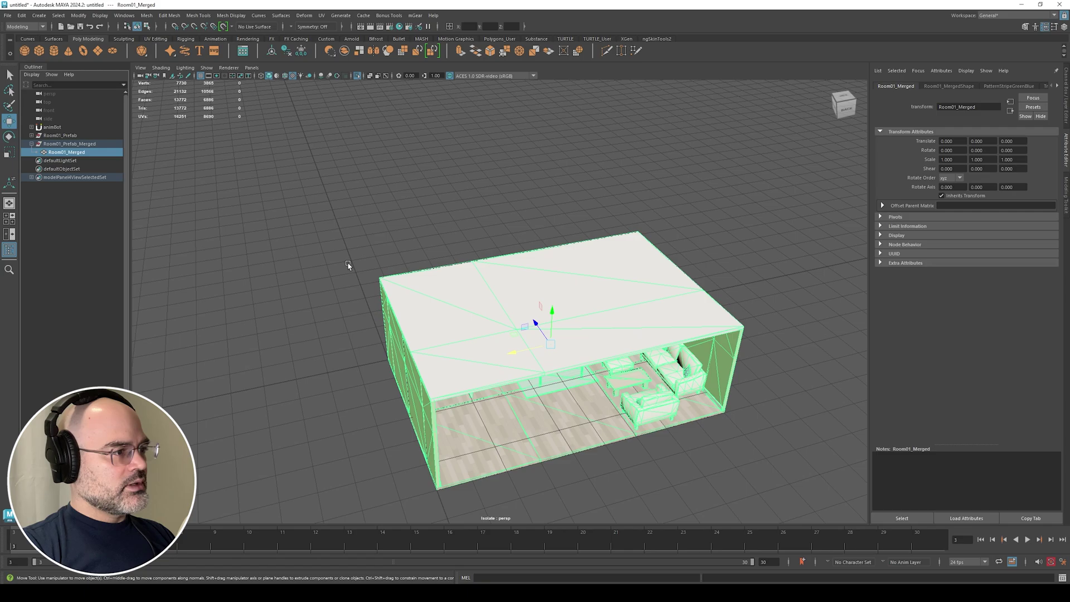
Snap the pivot of Room01_Merged to the grid at the room's bottom outer corner.
left_click_drag(346, 266, 490, 226, "alt")
key("d")
key("x")
left_click_drag(551, 346, 400, 434)
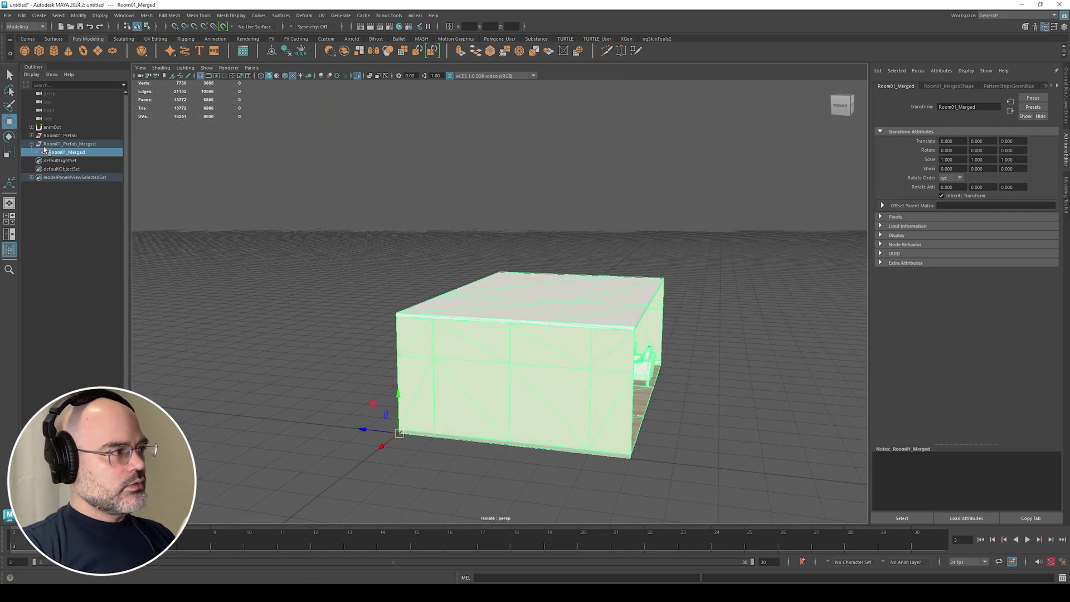
Select the original Room01_Prefab group and check its pivot and child objects.
left_click(60, 135)
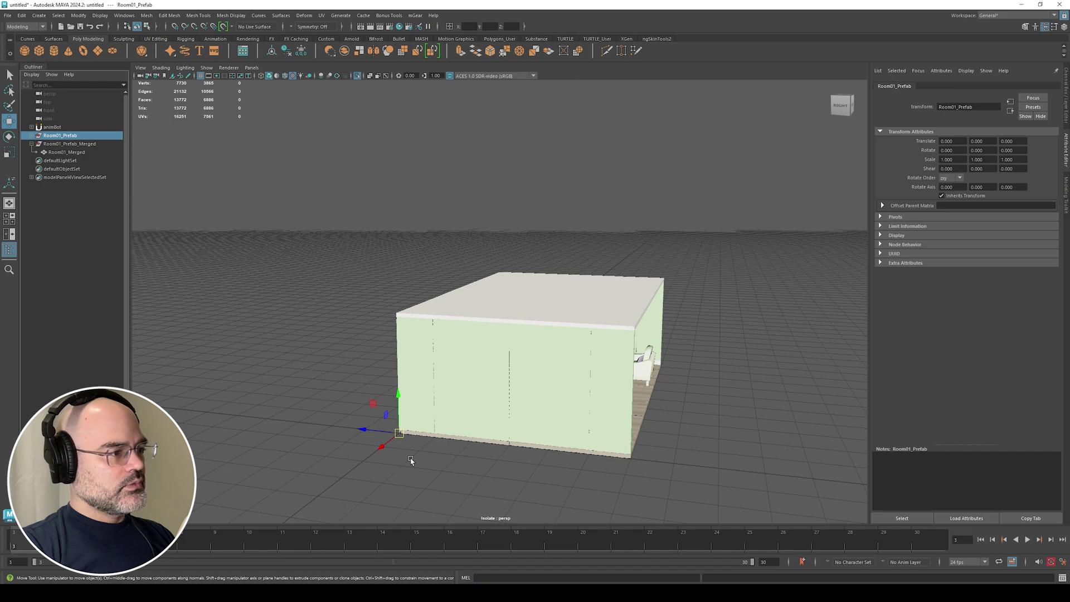
left_click(32, 136)
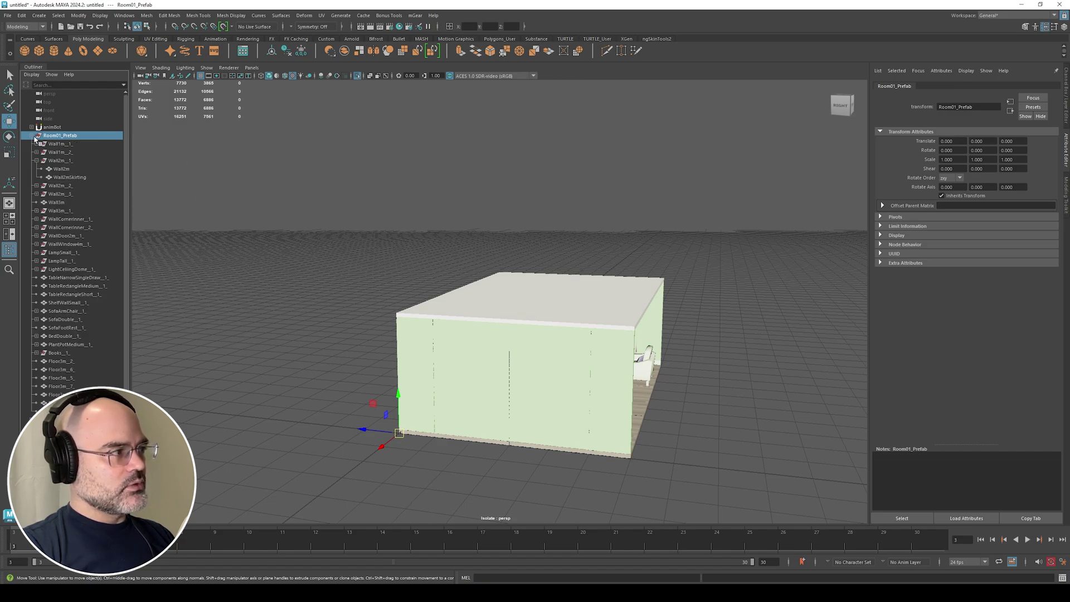
left_click(33, 136)
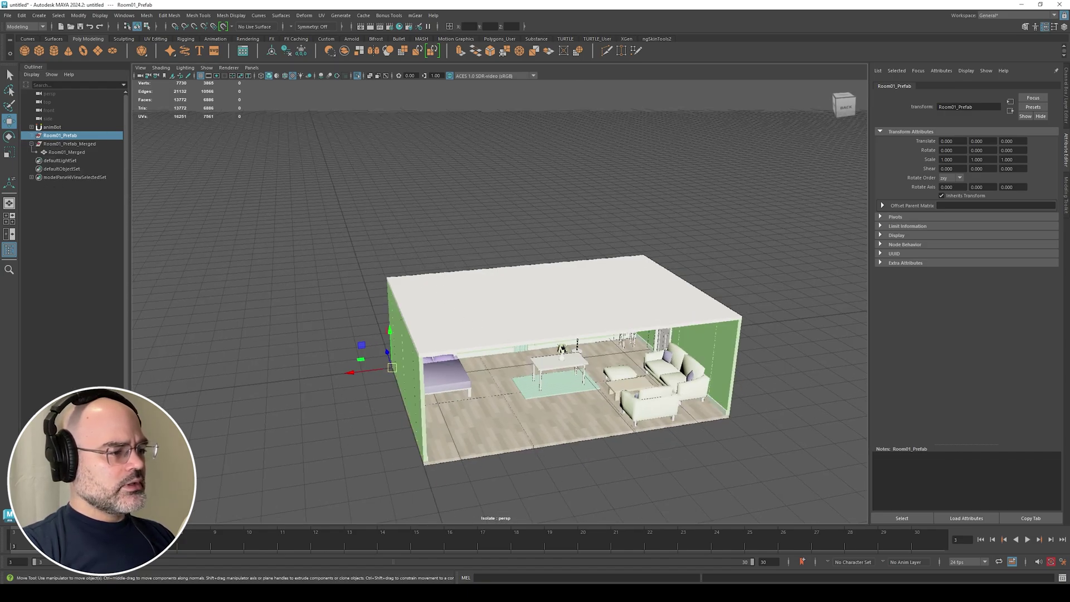
Switch to Unity and create a Maya_Exports folder inside the project's Export folder.
mouse_move(441, 594)
left_click(437, 555)
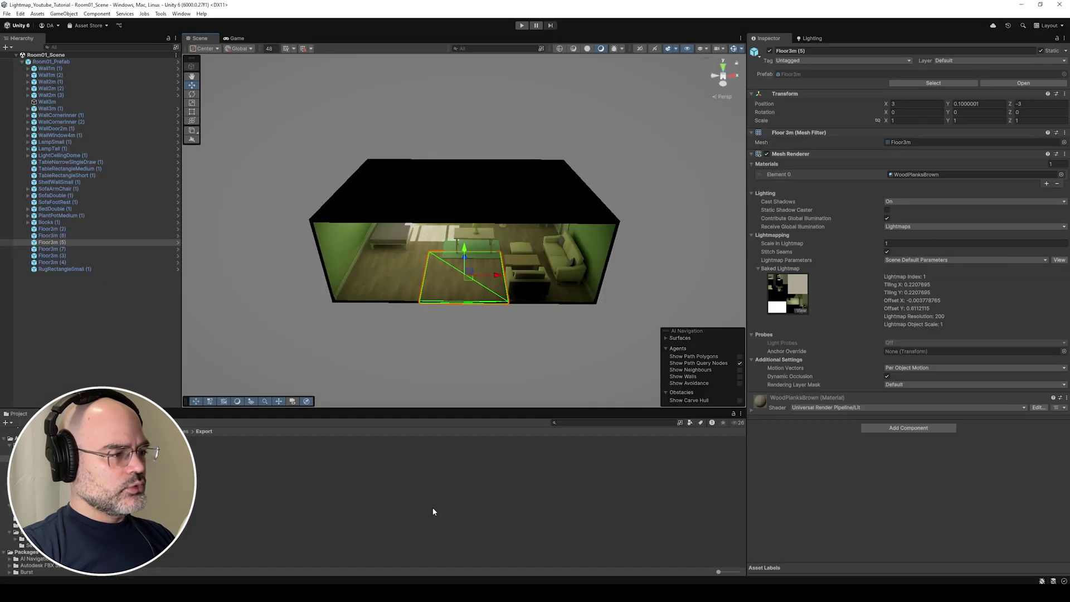
right_click(197, 466)
left_click(346, 227)
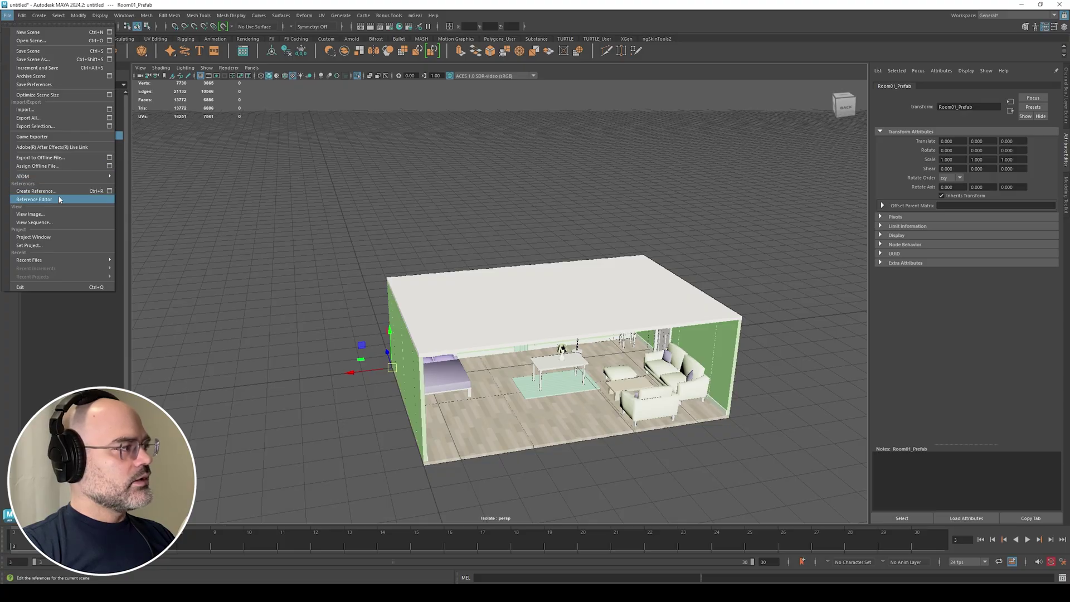
Switch to Maya and set the Game Exporter's export path to the Unity project's Management_Tutorial\Scenes\Export\Maya_Exports folder.
left_click(56, 136)
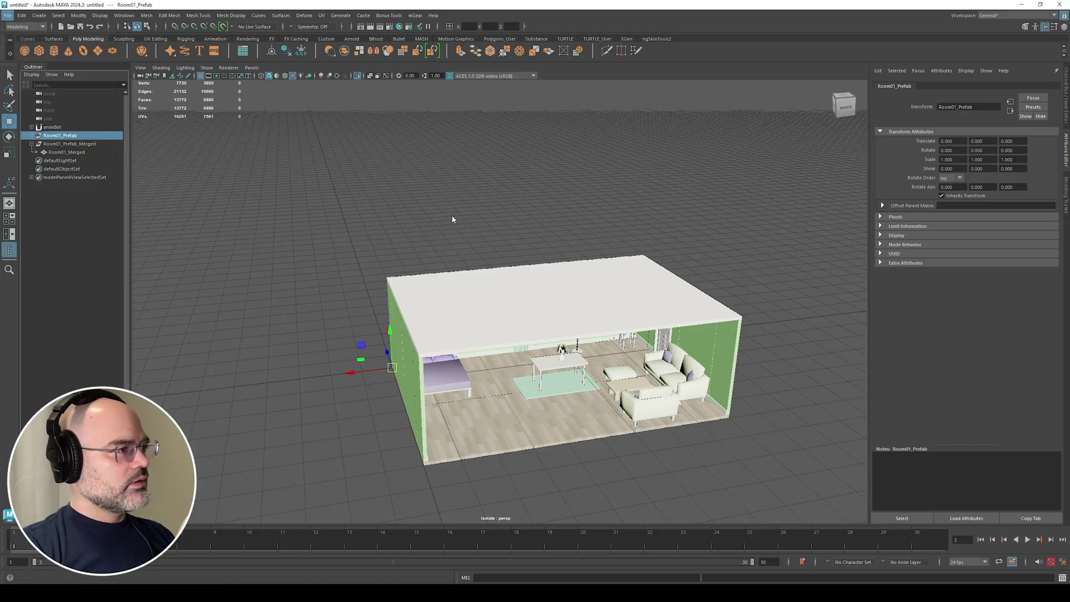
left_click_drag(505, 381, 507, 413)
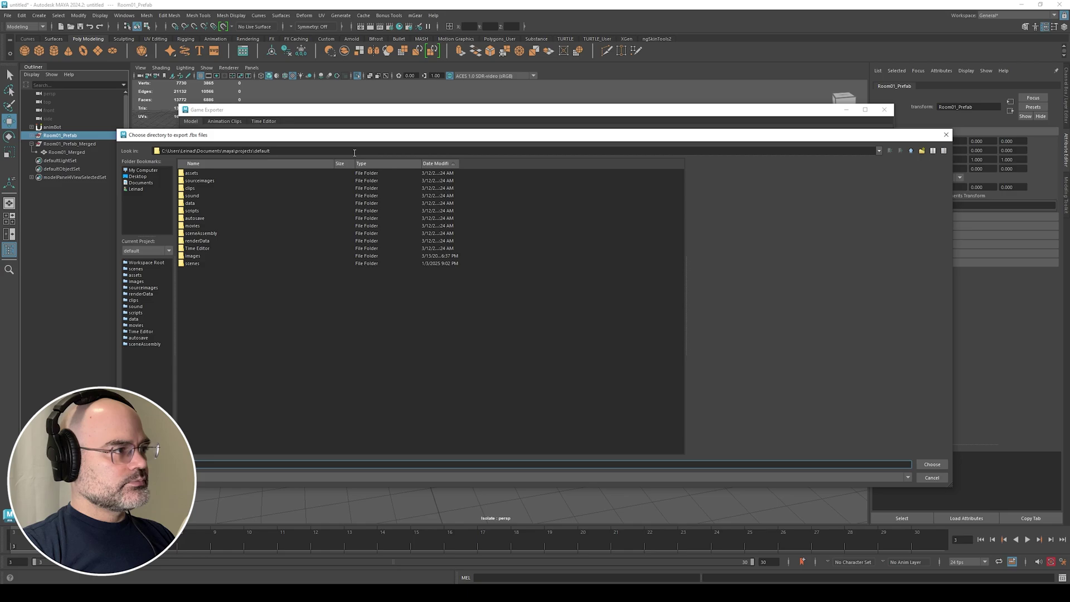
triple_click(355, 152)
type("C:\\Users\\Leinad\\Documents\\GitHub\\Lightmap_Youtube_Tutorial\\Assets\\Management_Tutorial\\Scenes\\Export\\Maya_Exports")
key("Return")
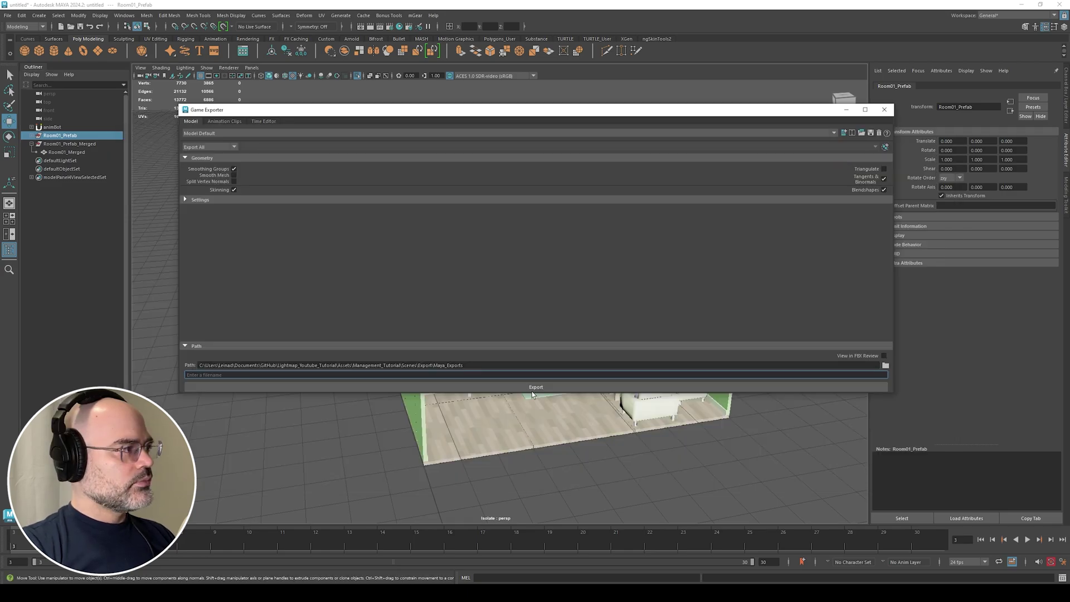
Name the export file Room01_Original_Custom_Lightmap and disable Skinning, Blendshapes and Embed Media.
type("Room01_Original_Custom_Lightmap")
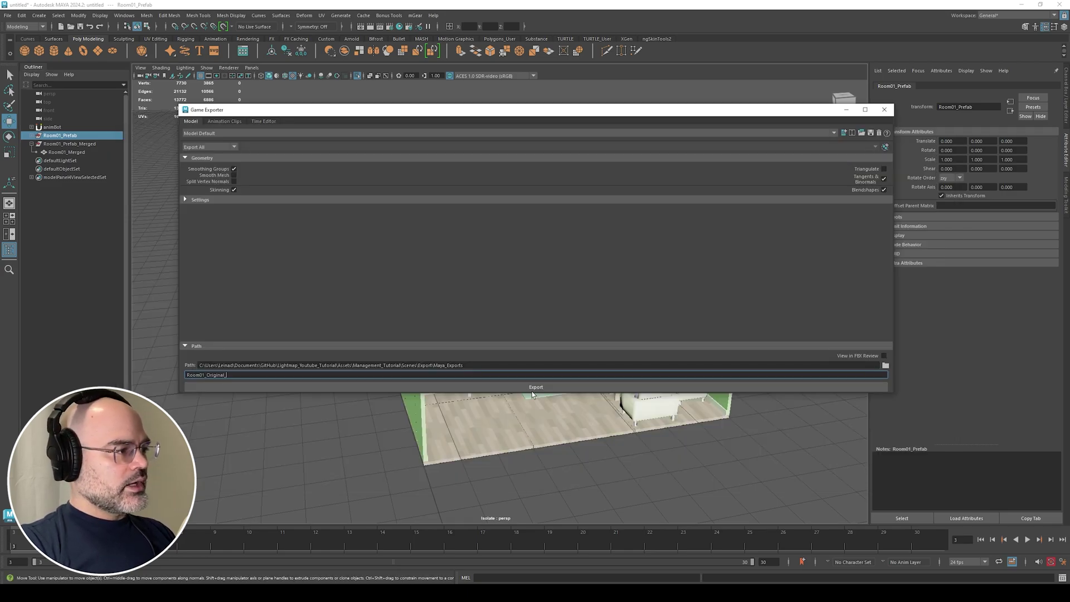
left_click(234, 190)
left_click(884, 190)
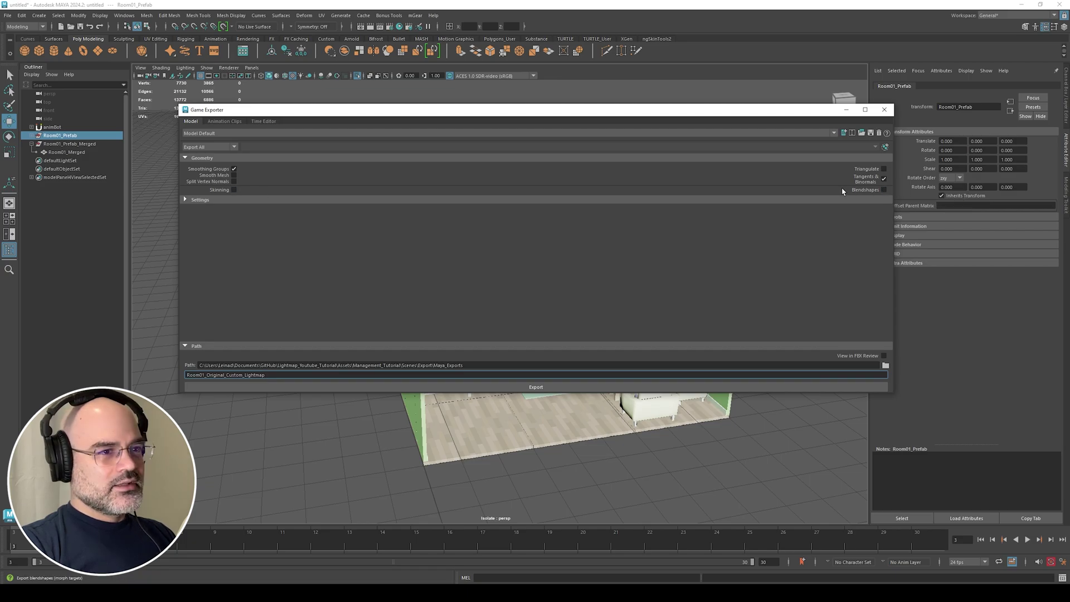
left_click(646, 199)
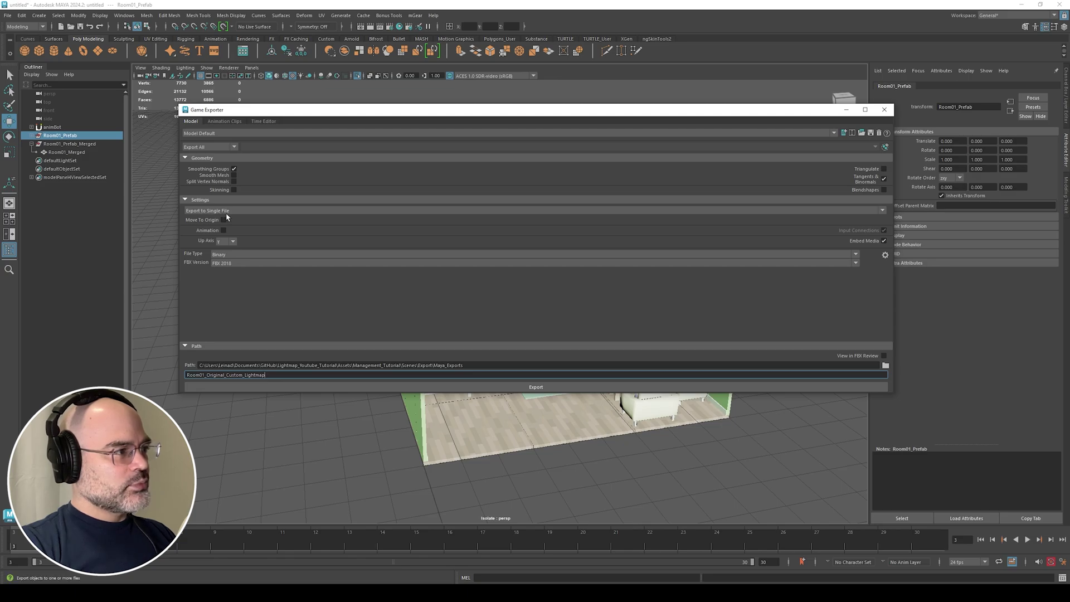
left_click(884, 241)
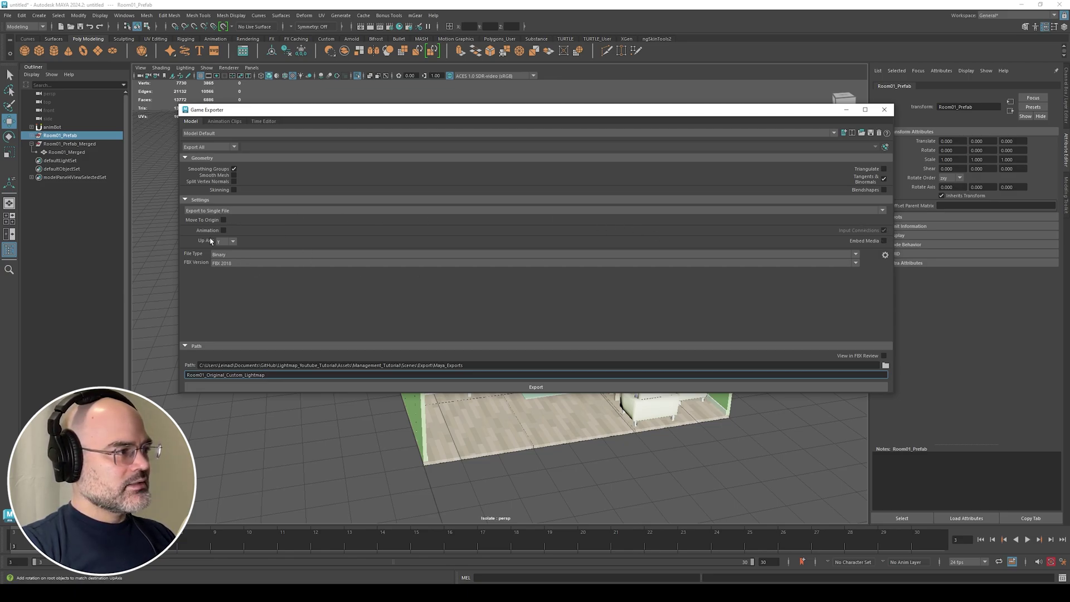
Set the exporter to Export Selection and export the Room01_Prefab group.
left_click(213, 149)
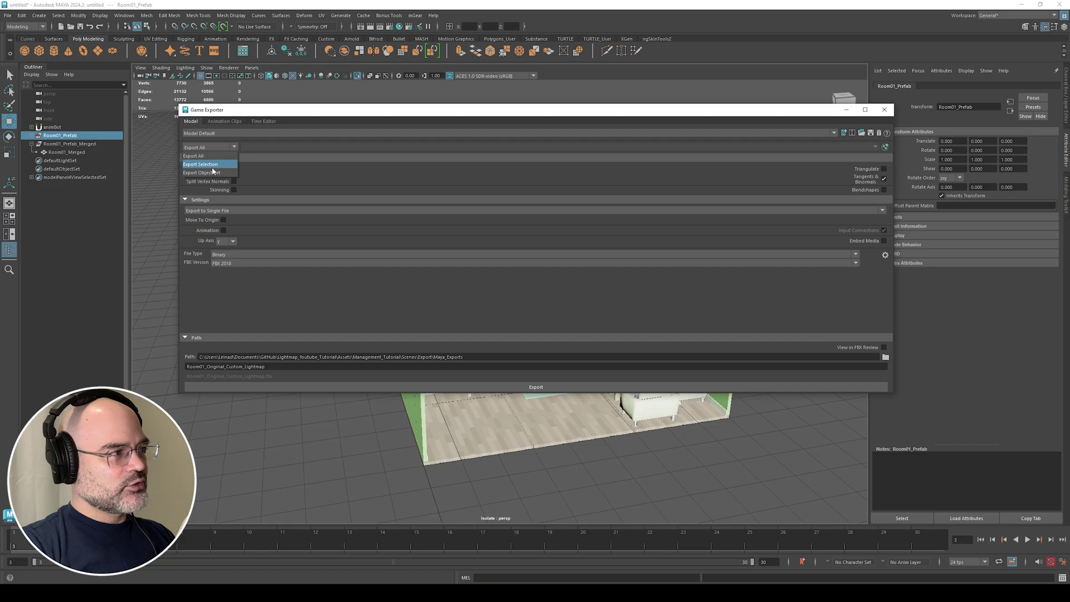
left_click(203, 165)
double_click(253, 302)
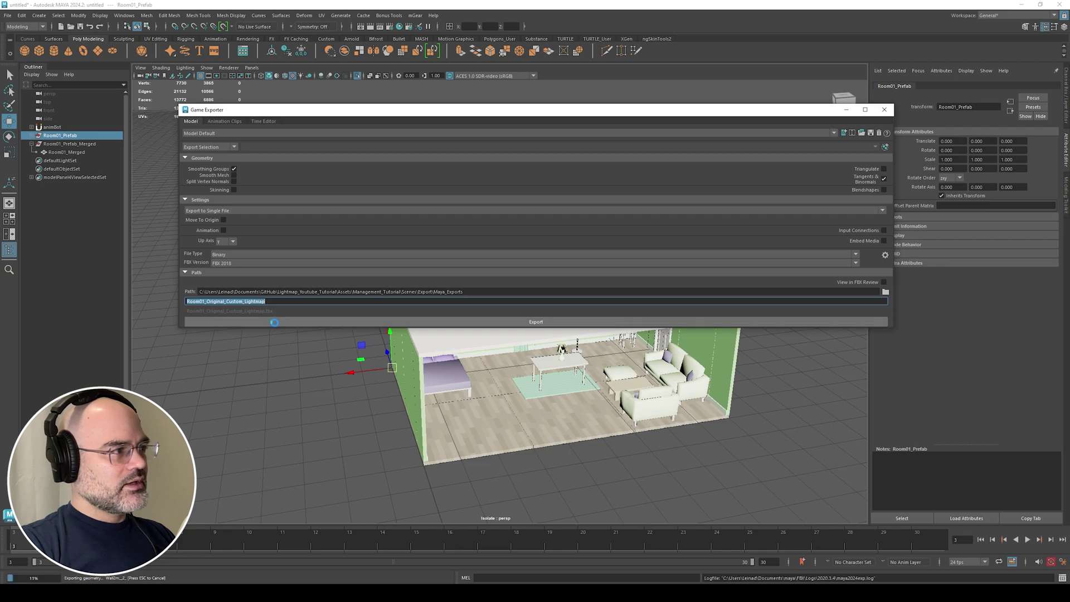
Export the Room01_Prefab_Merged group as Room01_Original_Custom_Lightmap_Merged.
left_click(81, 146)
left_click(301, 302)
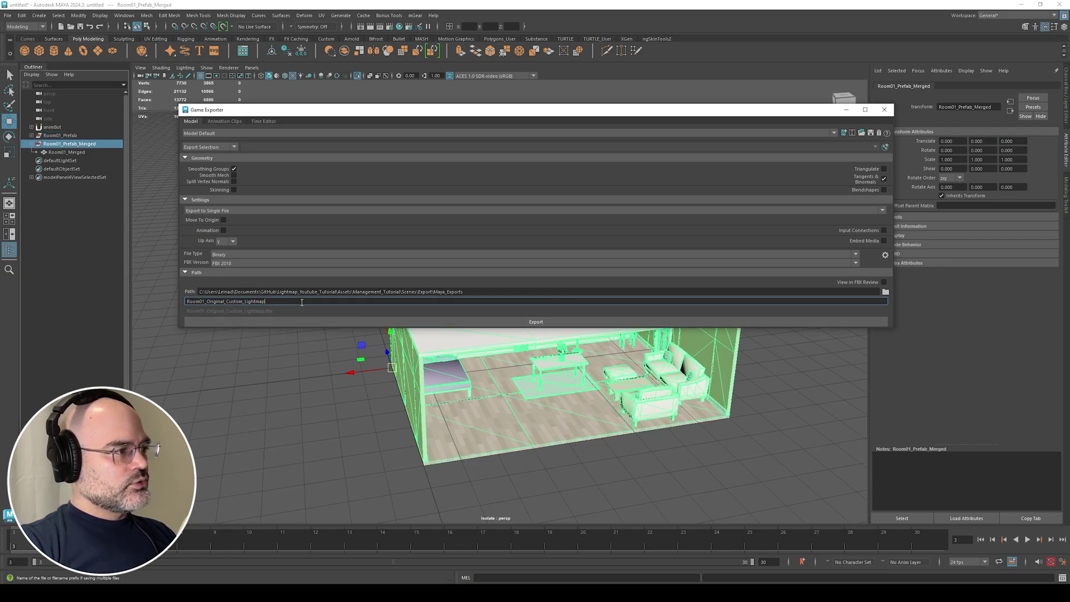
type("_")
type("Merged")
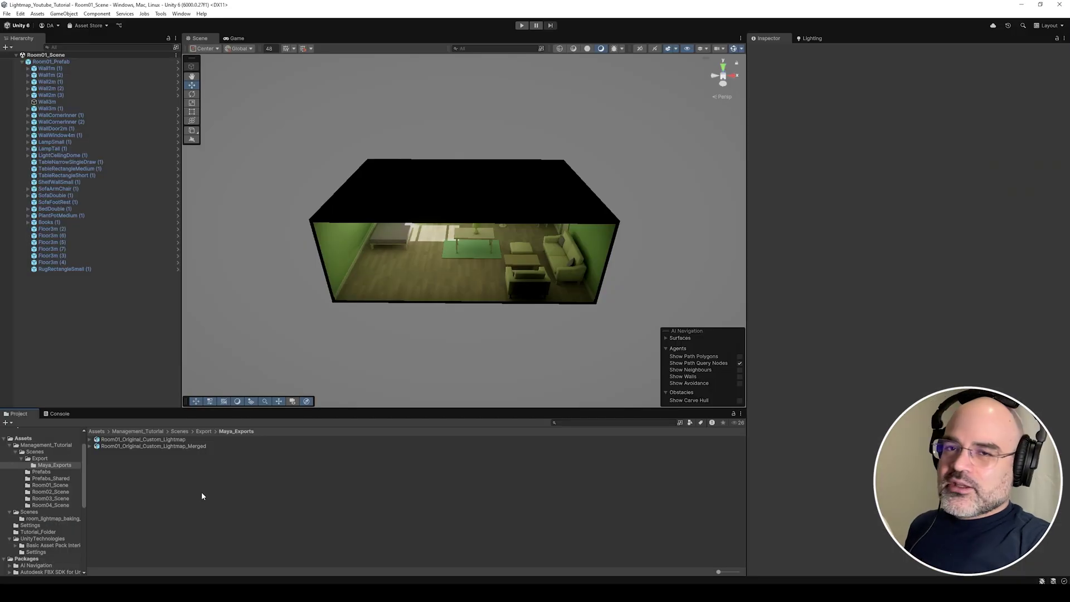
Switch to Unity and inspect the merged export's material settings and its Room01_Merged mesh.
left_click(148, 446)
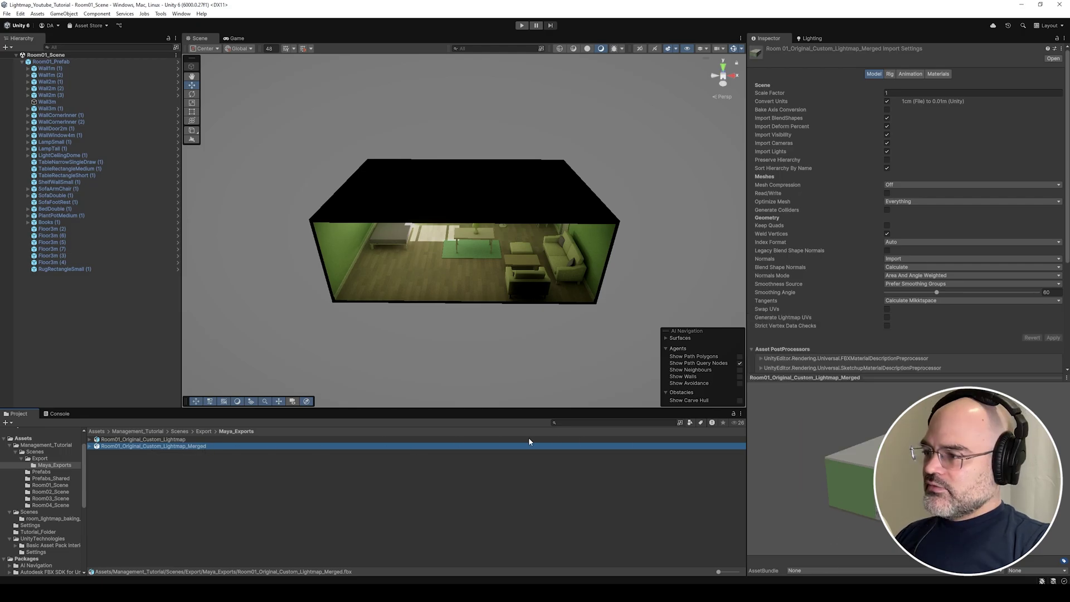
left_click(939, 74)
left_click(97, 446)
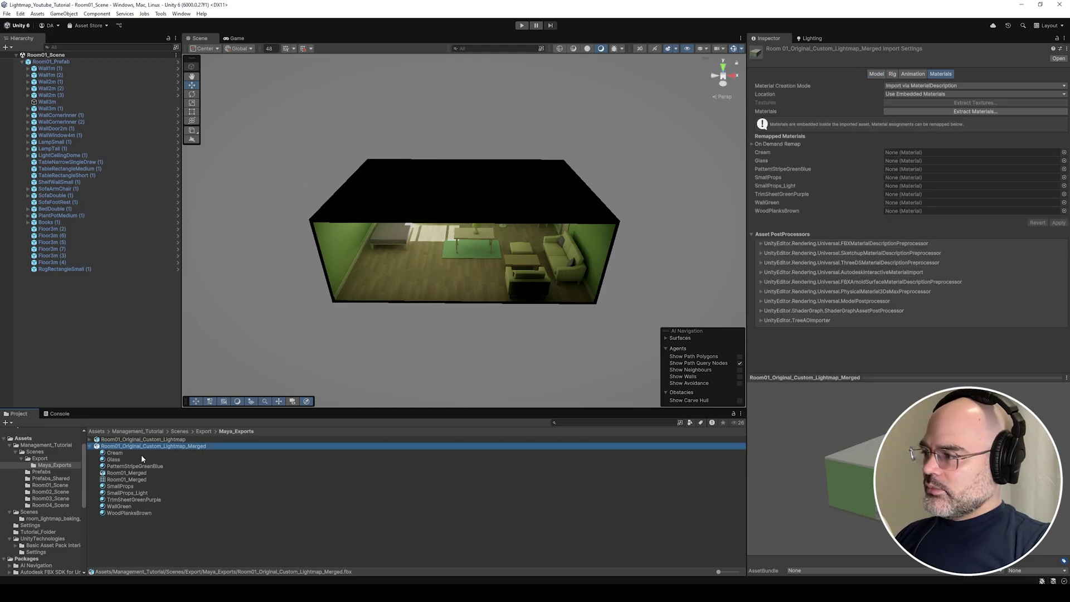
left_click(138, 480)
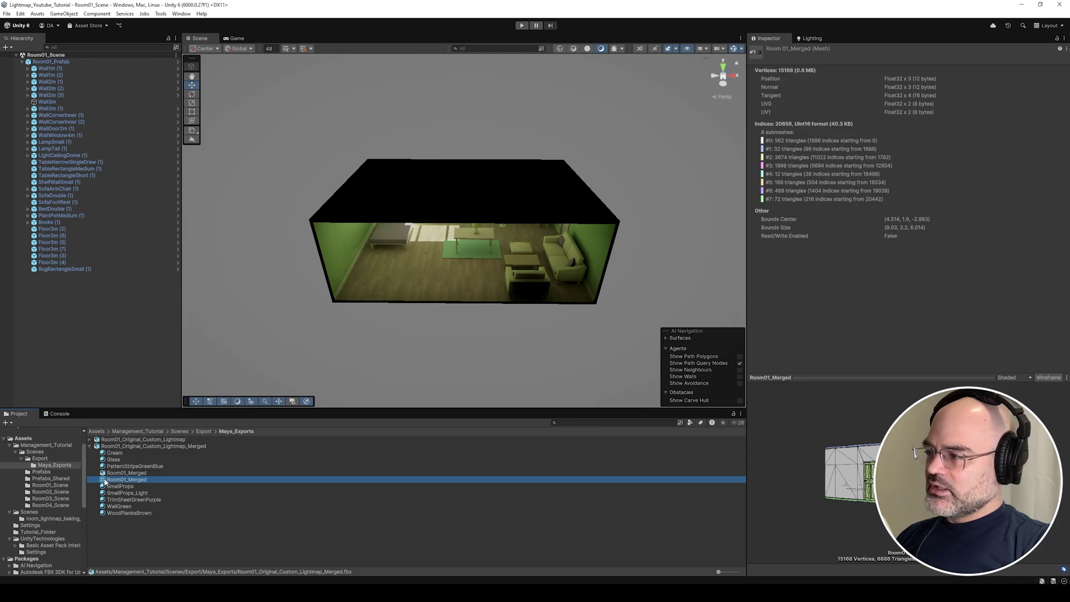
Preview the Room01_Merged mesh's UV Layout on Channel 1 in an enlarged preview.
left_click(1029, 378)
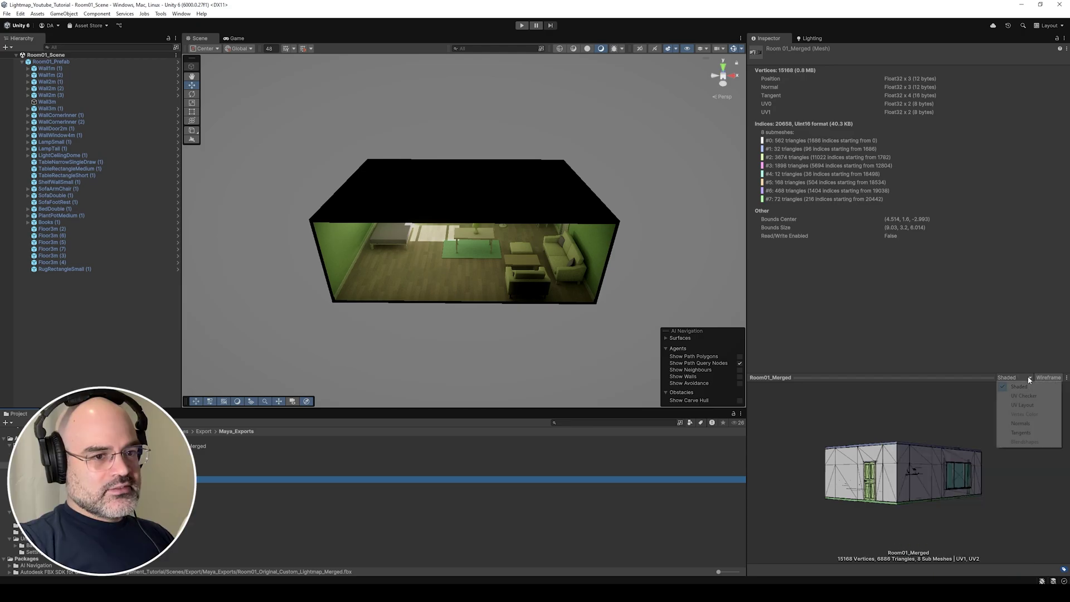
left_click(1027, 405)
left_click_drag(981, 378, 981, 205)
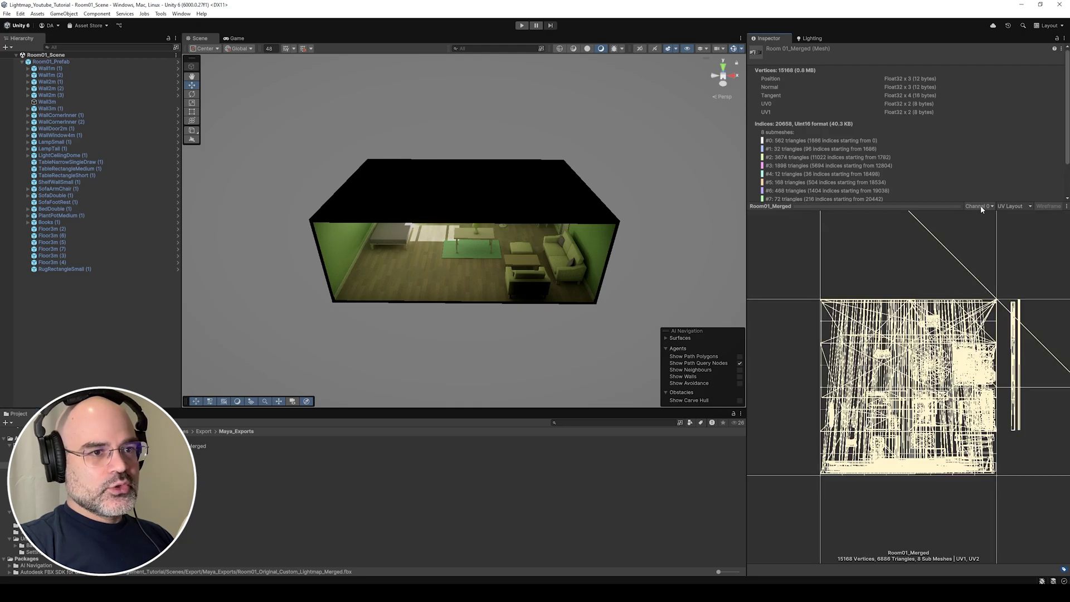
left_click(981, 205)
left_click(989, 224)
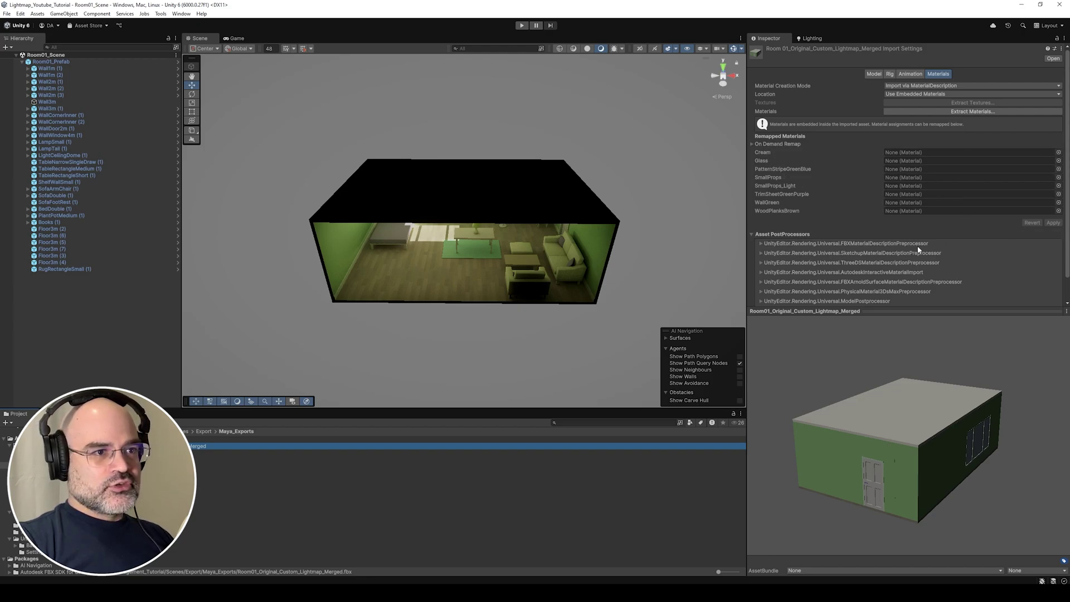
Expand the Room01_Original_Custom_Lightmap model and look through its separate meshes, from BedPillow to the books.
left_click(139, 440)
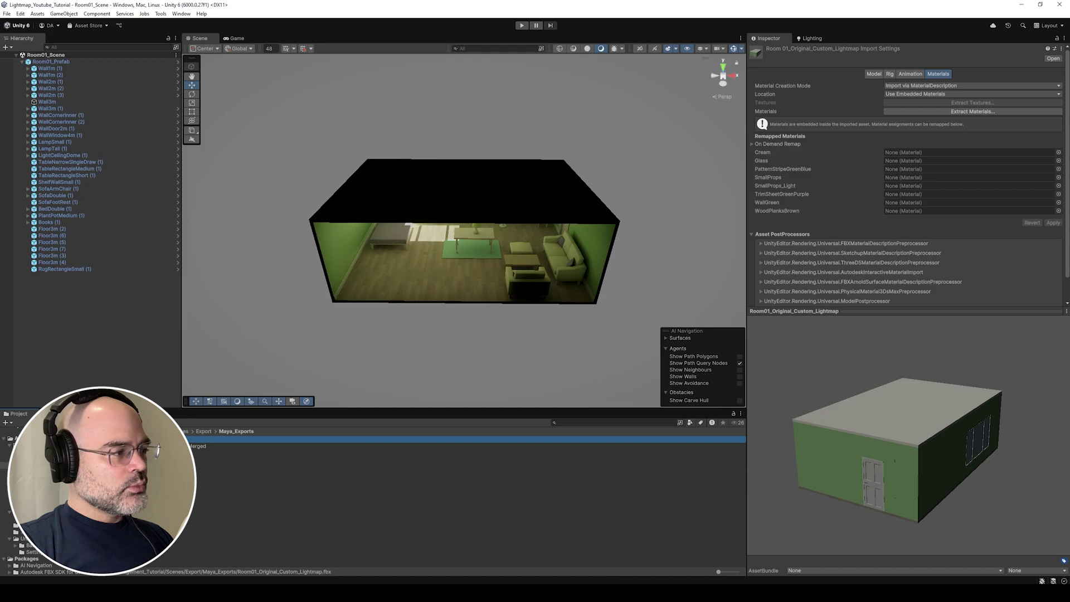
left_click(89, 439)
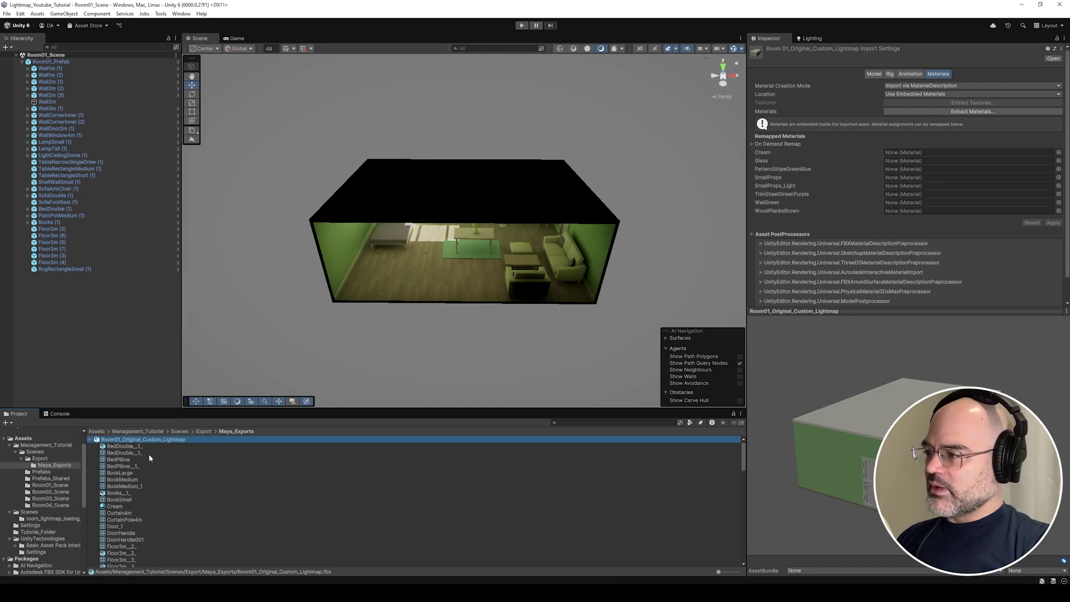
left_click(131, 460)
key("Down")
key("Down")
key("Down")
key("Down")
key("Down")
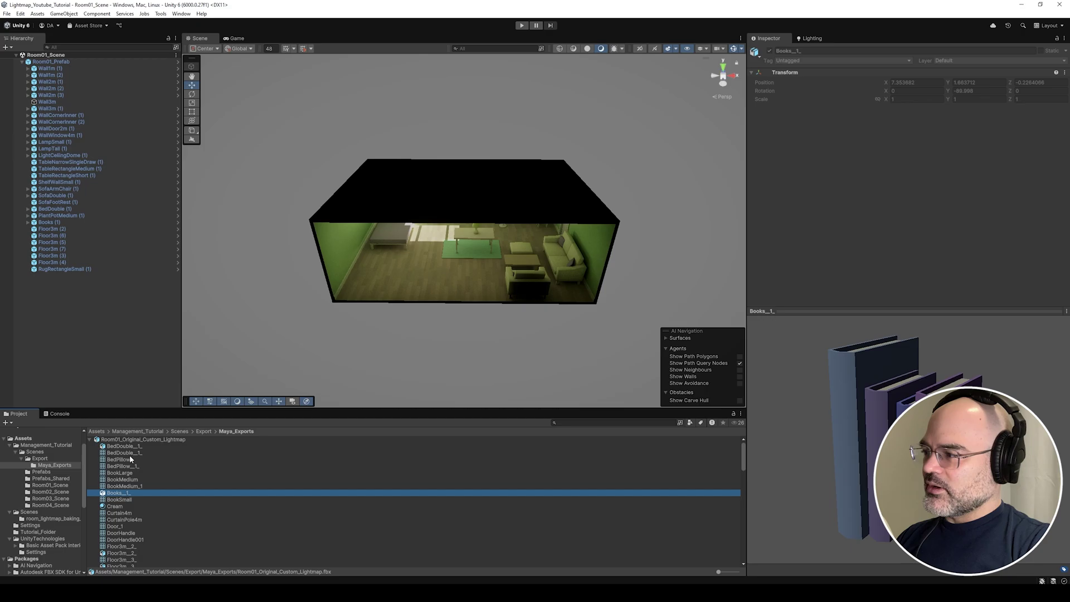
Remap the Cream and Glass materials of Room01_Original_Custom_Lightmap to the matching project materials.
left_click(177, 441)
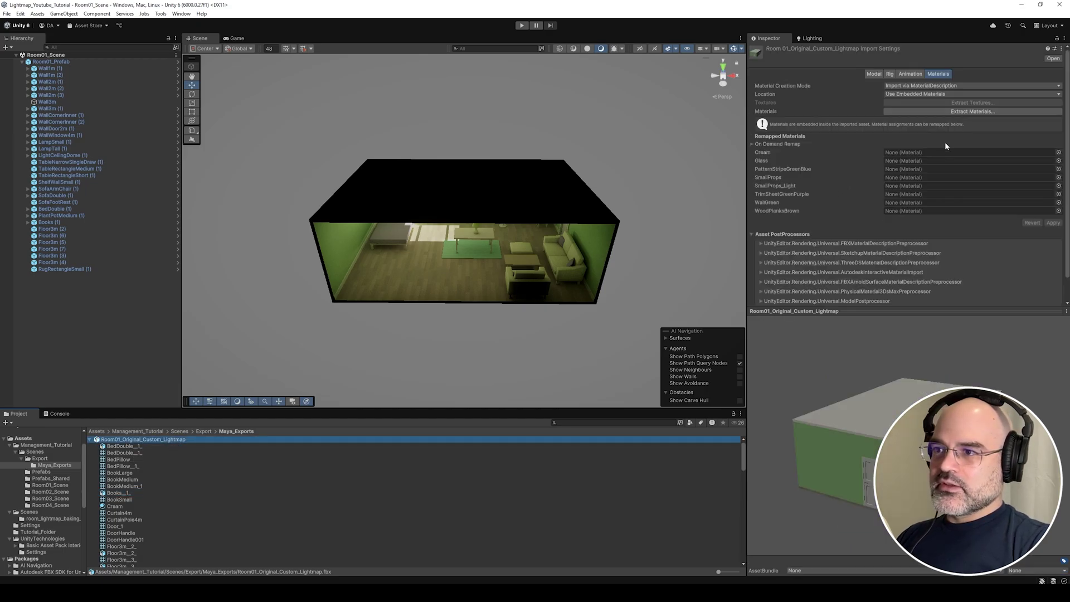
key("Left")
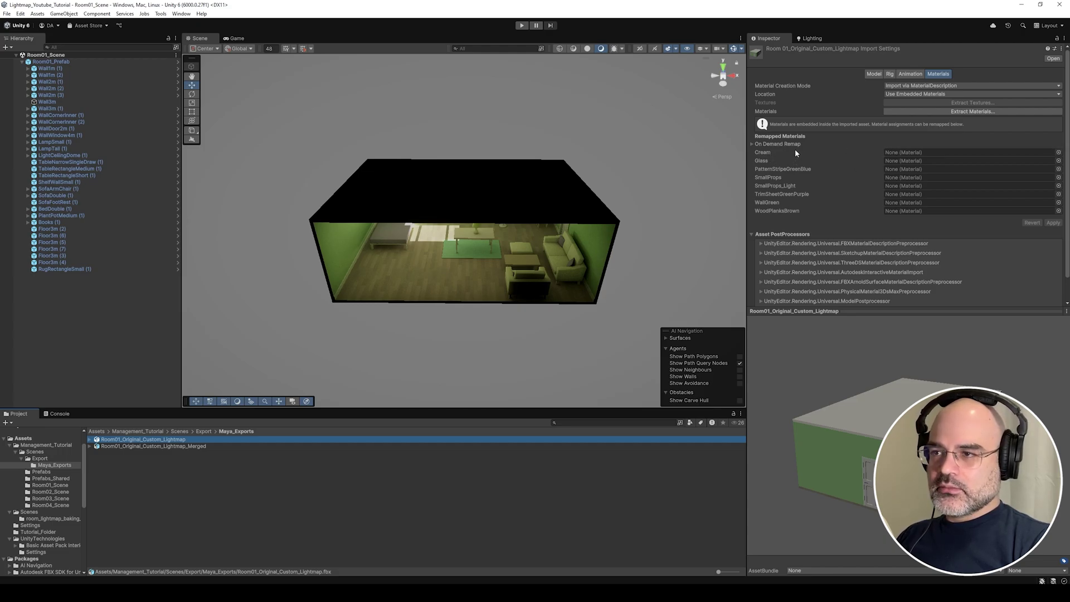
left_click(1059, 153)
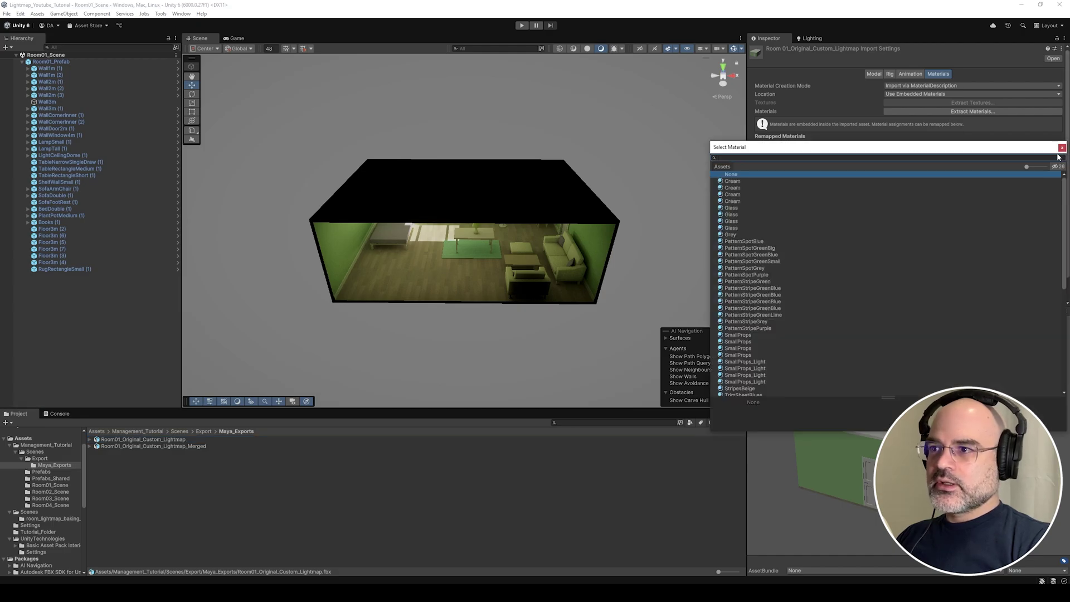
type("cream")
key("Down")
key("Return")
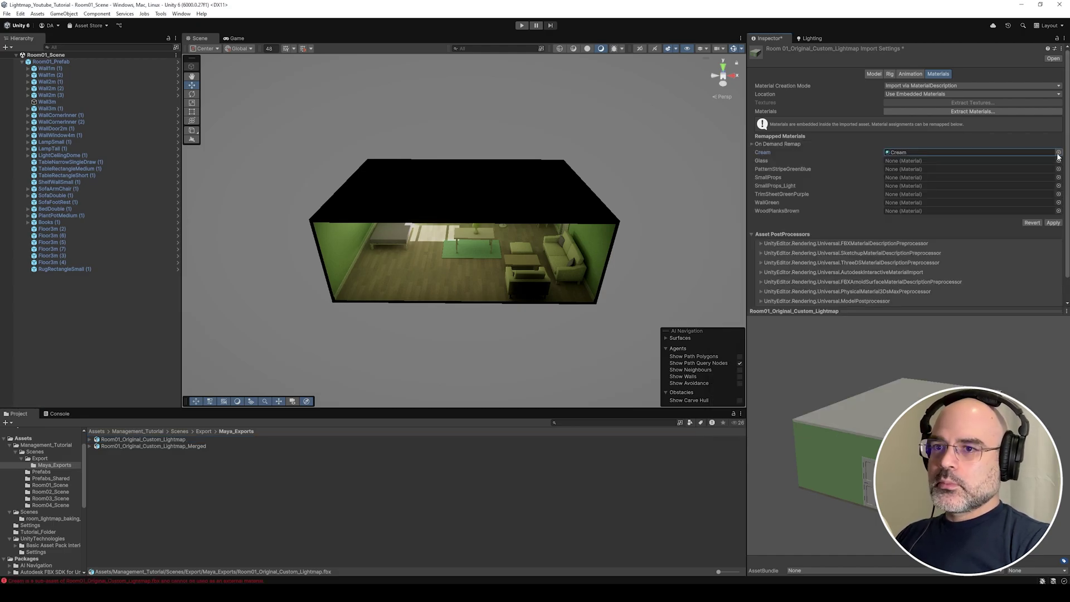
left_click(1059, 161)
Remap the model's PatternStripeGreenBlue slot to the project's PatternStripeGreenBlue material.
left_click(1059, 169)
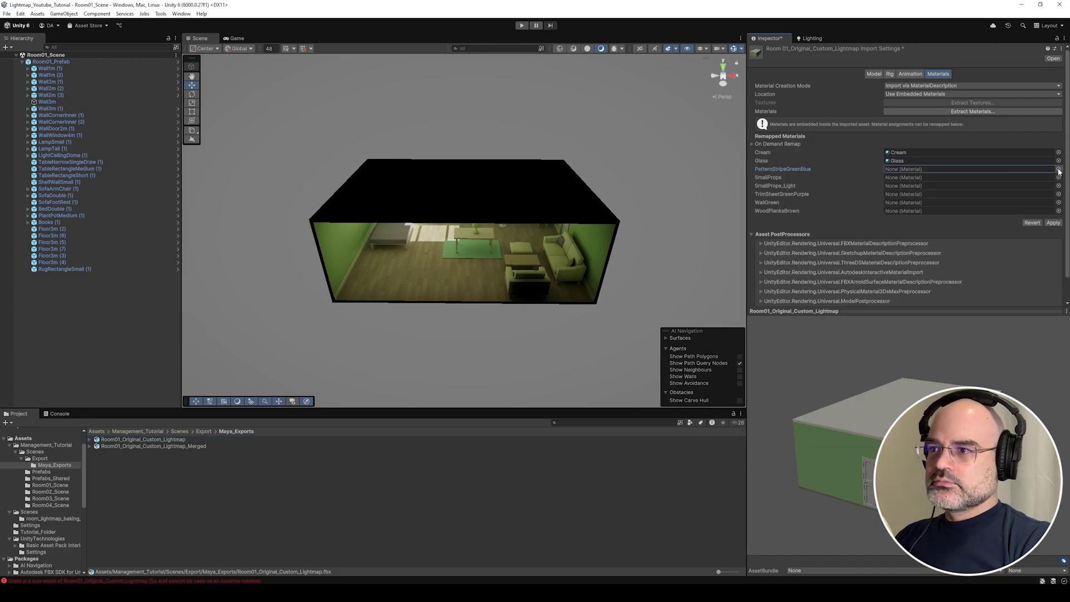
type("patternstripegreenblue")
key("Down")
key("Down")
key("Down")
key("Down")
key("Return")
Remap the model's SmallProps slot to the SmallProps material from the Basic Asset Pack Interior.
left_click(1059, 177)
type("small")
key("Down")
key("Down")
key("Down")
key("Down")
key("Return")
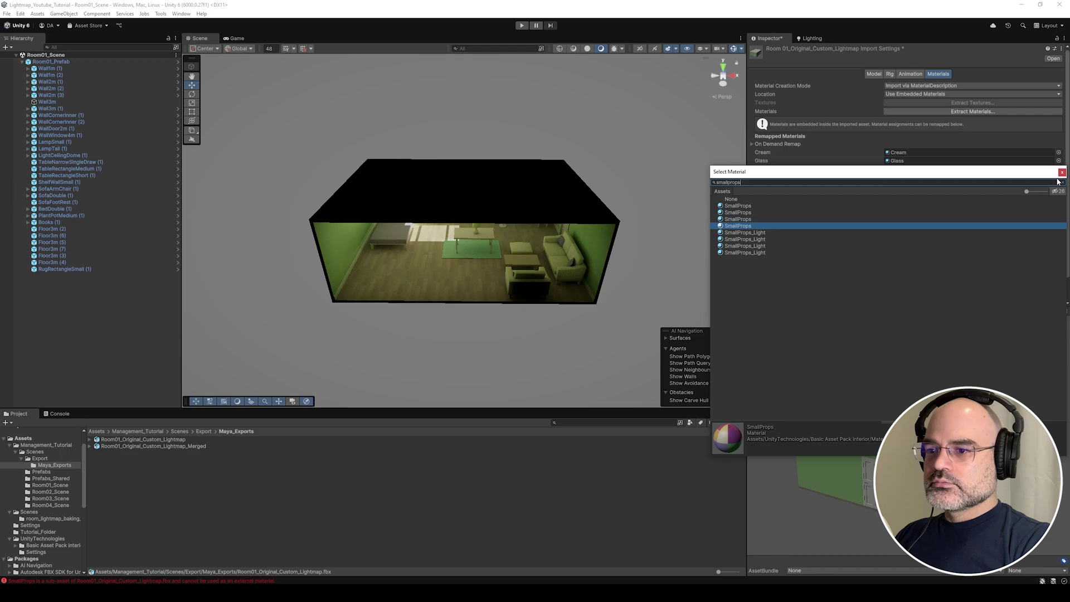
Remap the model's SmallProps_Light slot to the project's SmallProps_Light material.
left_click(1059, 185)
left_click_drag(946, 182, 577, 118)
type("smallprops_light")
key("Down")
key("Down")
key("Down")
key("Down")
key("Up")
key("Up")
key("Up")
key("Return")
Remap the model's TrimSheetGreenPurple slot to the project's TrimSheetGreenPurple material.
left_click(1059, 194)
left_click_drag(921, 190, 430, 103)
type("trimsheetgreenp")
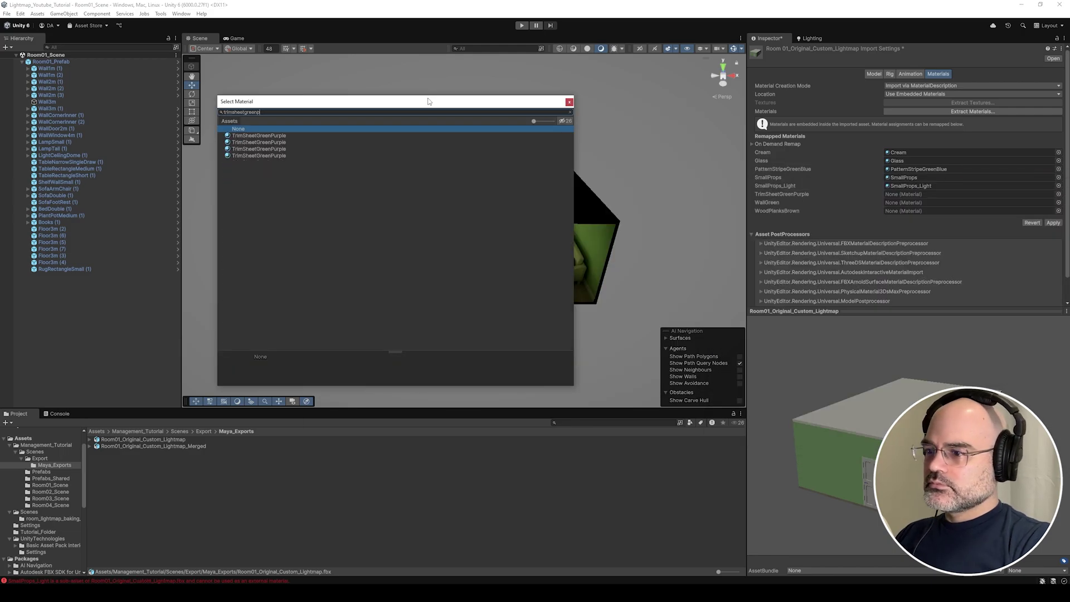
key("Down")
key("Return")
Remap the WallGreen and WoodPlanksBrown slots to their matching project materials and apply the import settings.
left_click(1058, 203)
type("wa")
key("Down")
key("Return")
left_click(1059, 211)
left_click_drag(921, 206, 270, 103)
type("wood")
key("Down")
key("Return")
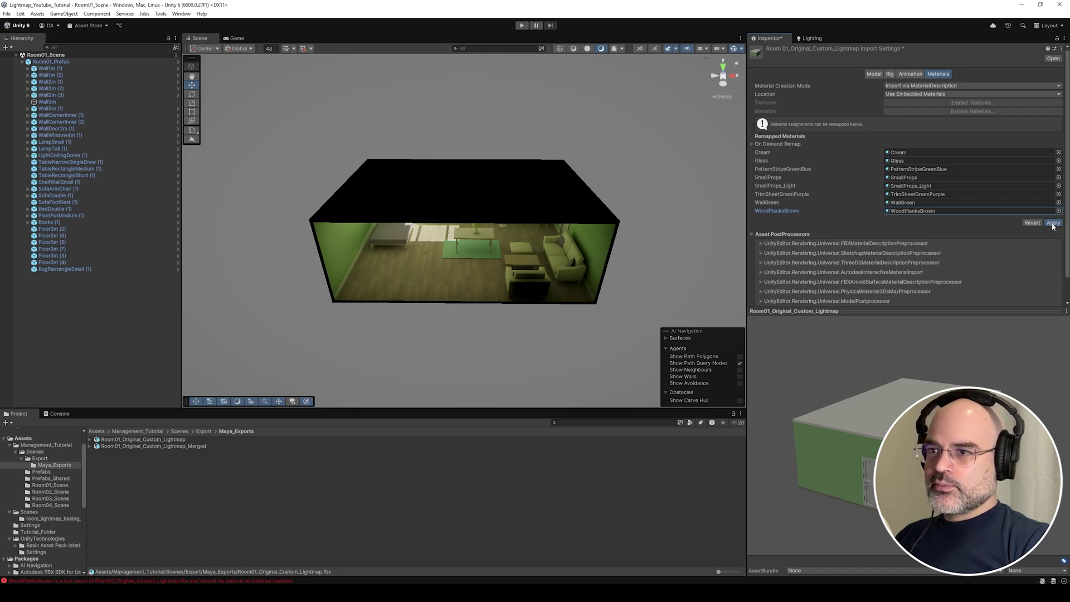
left_click(1053, 223)
Remap the material slots of Room01_Original_Custom_Lightmap_Merged to the project materials, finding SmallProps for its slot.
left_click_drag(965, 440, 914, 440)
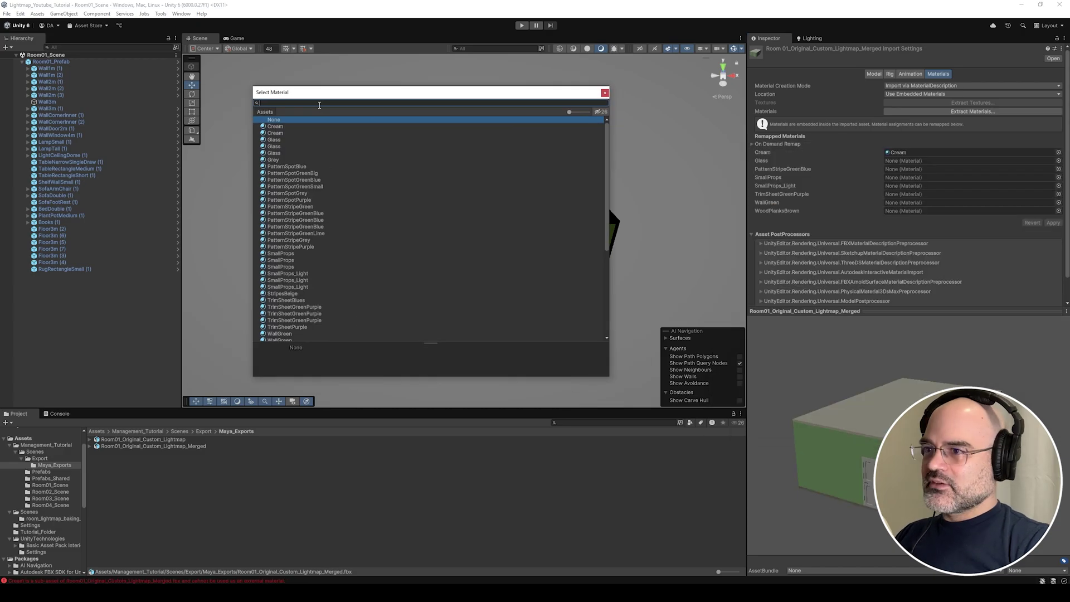
type("smallprop")
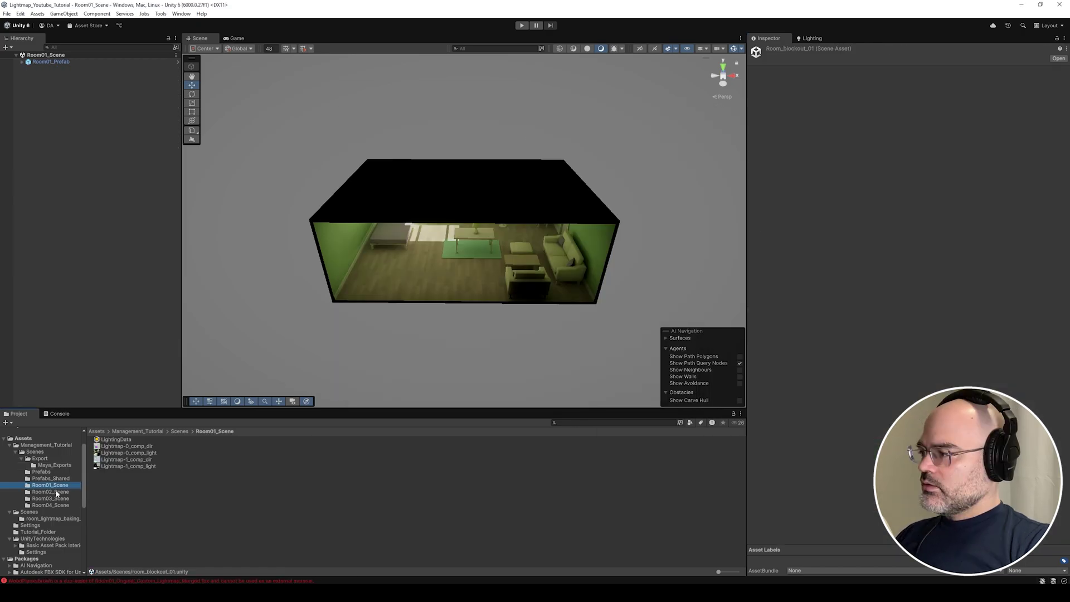
Open Room01_Scene from the Scenes folder and deactivate its Room01_Prefab.
left_click(13, 452)
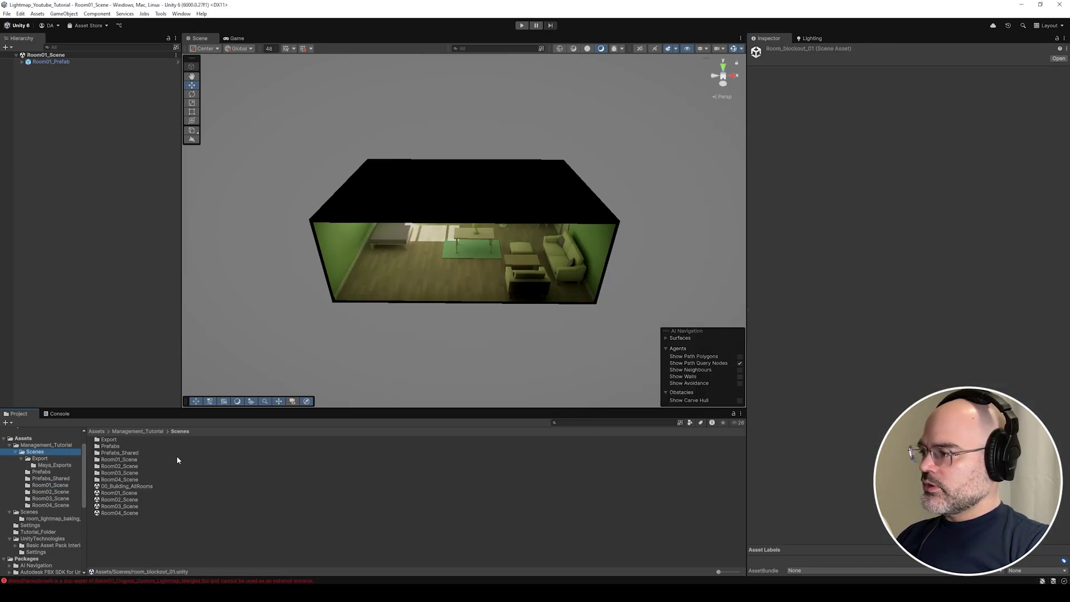
left_click(119, 493)
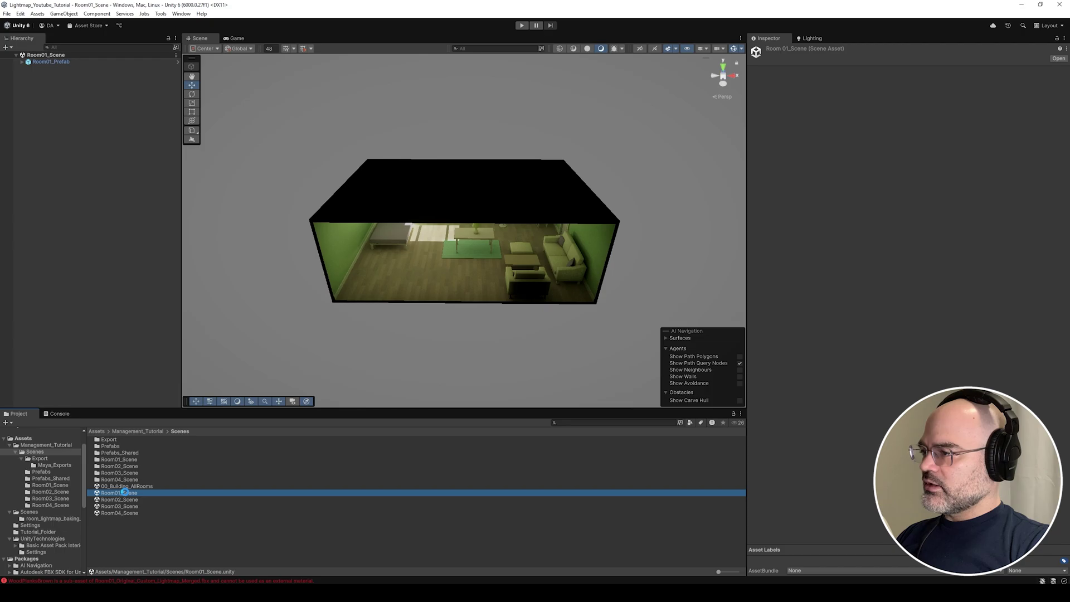
left_click(448, 267)
left_click_drag(448, 267, 468, 252, "alt")
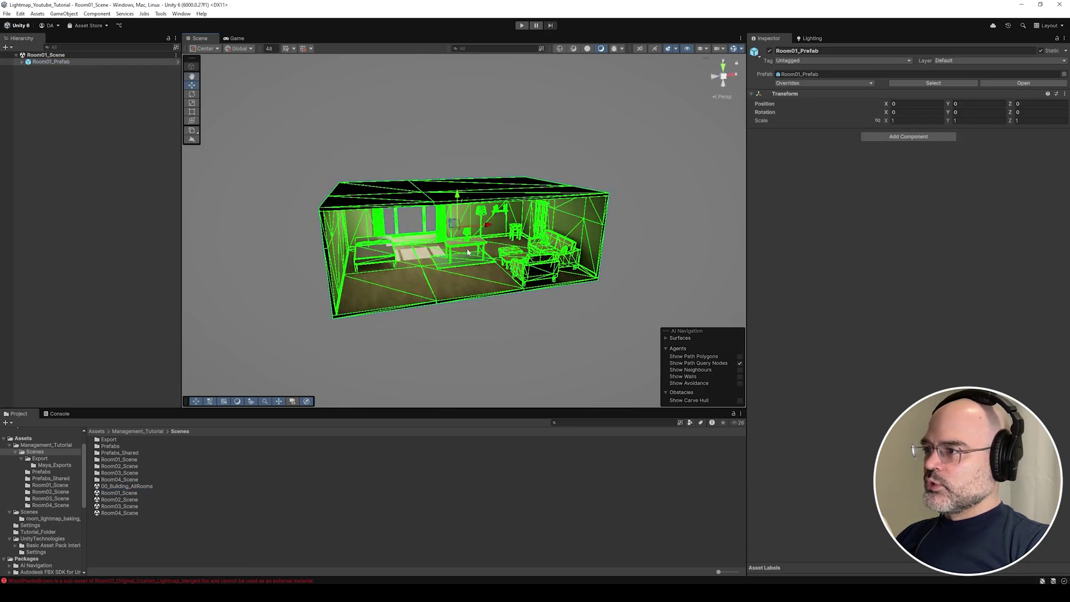
left_click(770, 51)
Add the Room01_Original_Custom_Lightmap_Merged model from Maya_Exports to the scene and display the Scene view unlit.
left_click(54, 465)
left_click_drag(186, 445, 93, 282)
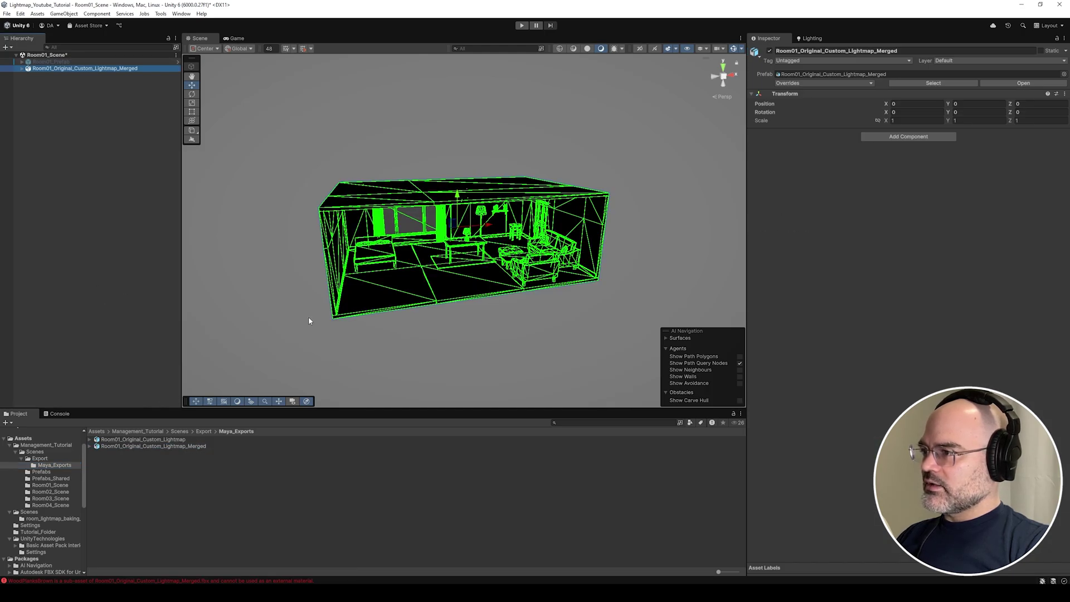
left_click(585, 48)
left_click(390, 340)
left_click_drag(374, 266, 401, 279, "alt")
scroll(385, 276, "up", 3)
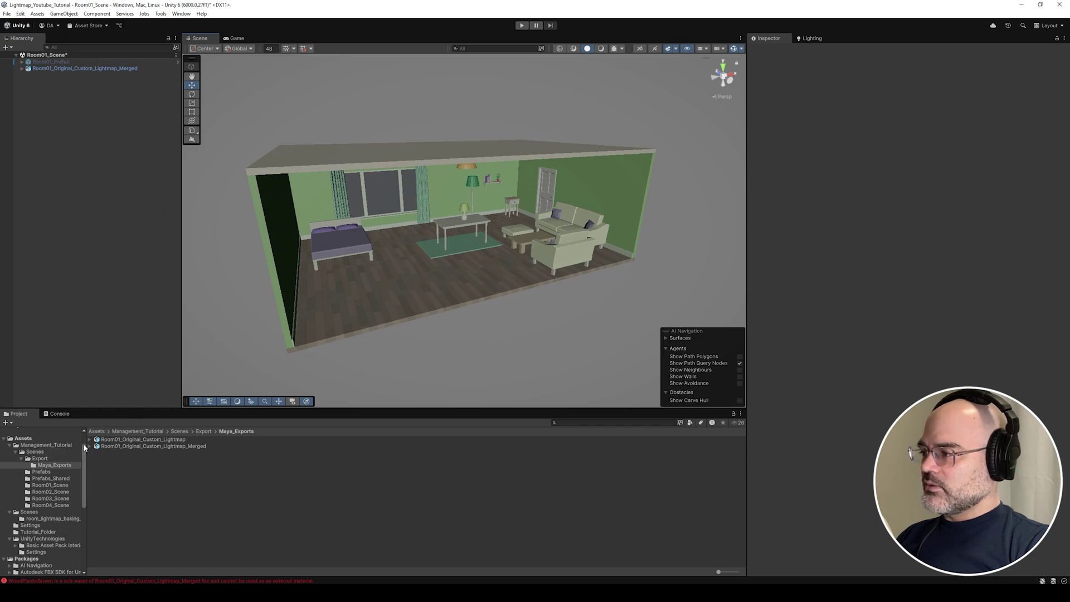
Find Light_Rig_Prefab in the Prefabs_Shared folder, examine its directional light and light blockers in prefab editing, and return to the scene.
left_click(68, 458)
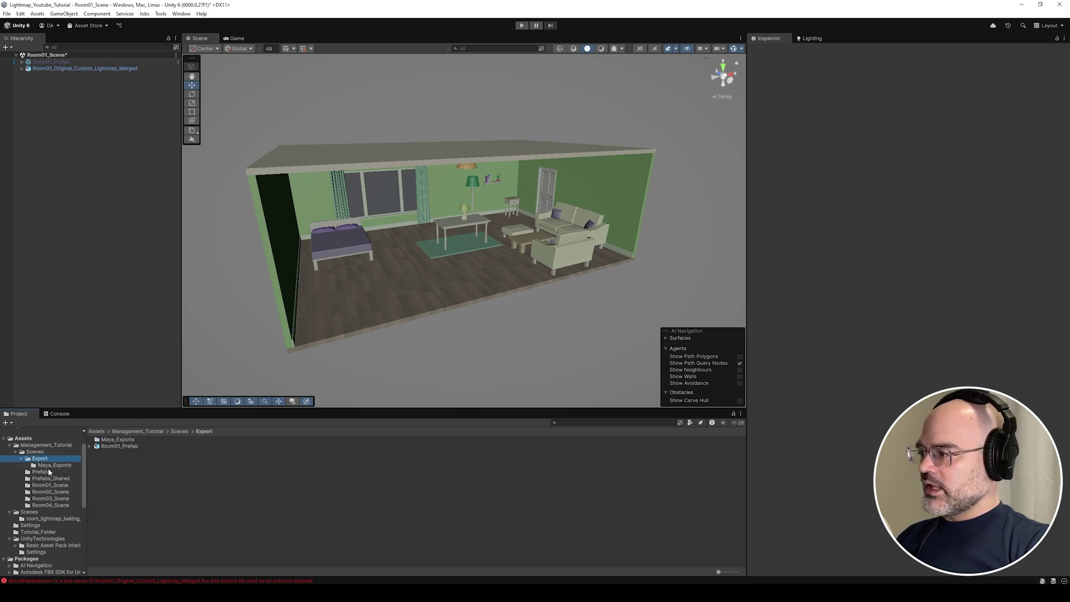
left_click(56, 479)
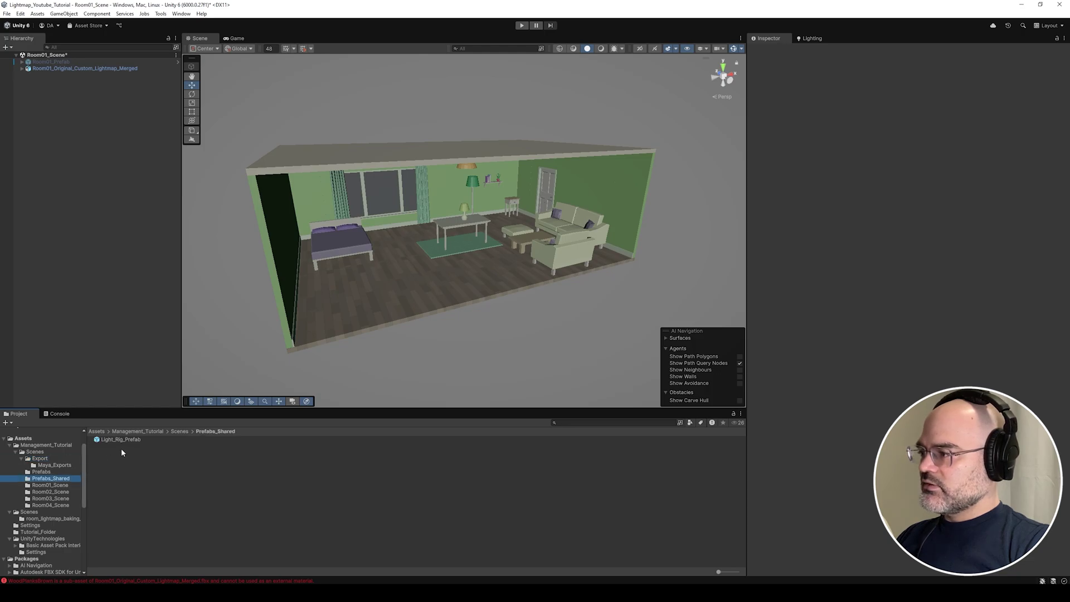
left_click(120, 440)
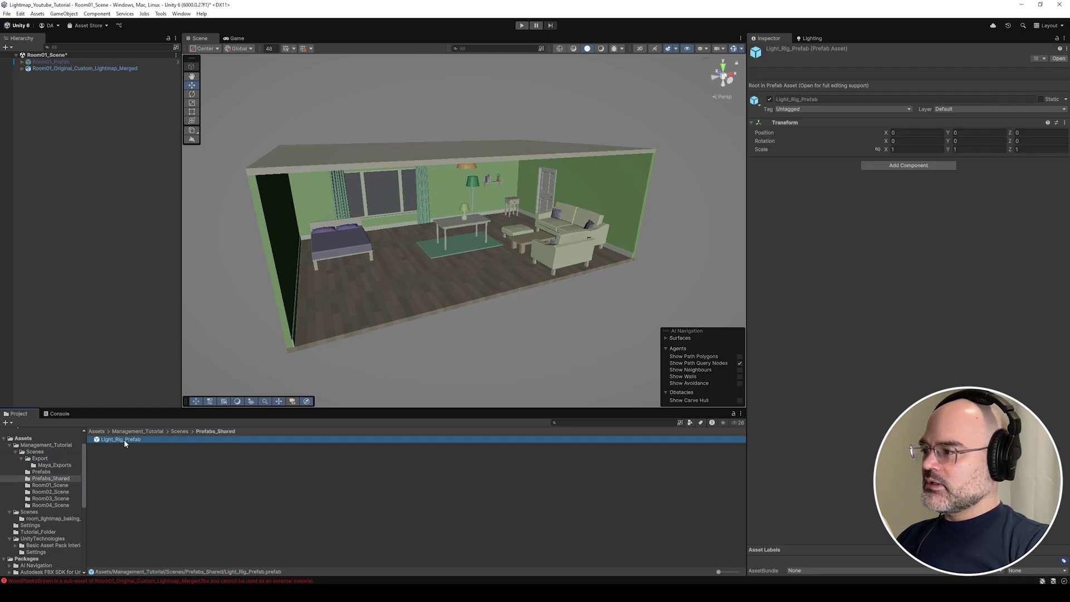
double_click(123, 440)
left_click_drag(419, 299, 474, 273, "alt")
left_click(569, 193)
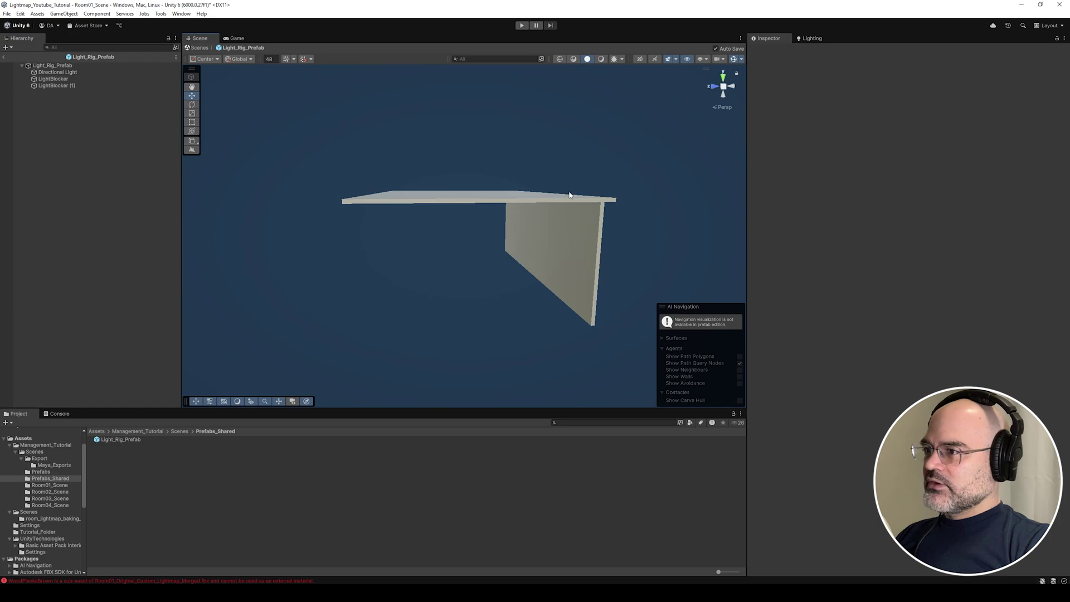
left_click(76, 73)
left_click_drag(591, 159, 476, 154, "alt")
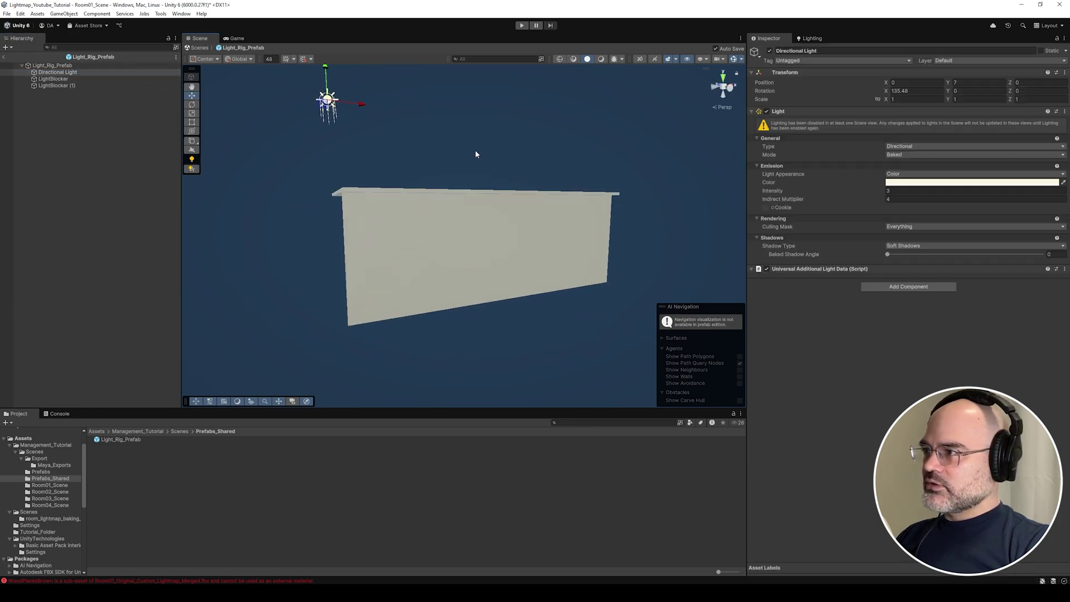
left_click(4, 57)
Add Light_Rig_Prefab to Room01_Scene as a root object and check its light blockers and directional light.
left_click_drag(328, 263, 584, 224, "alt")
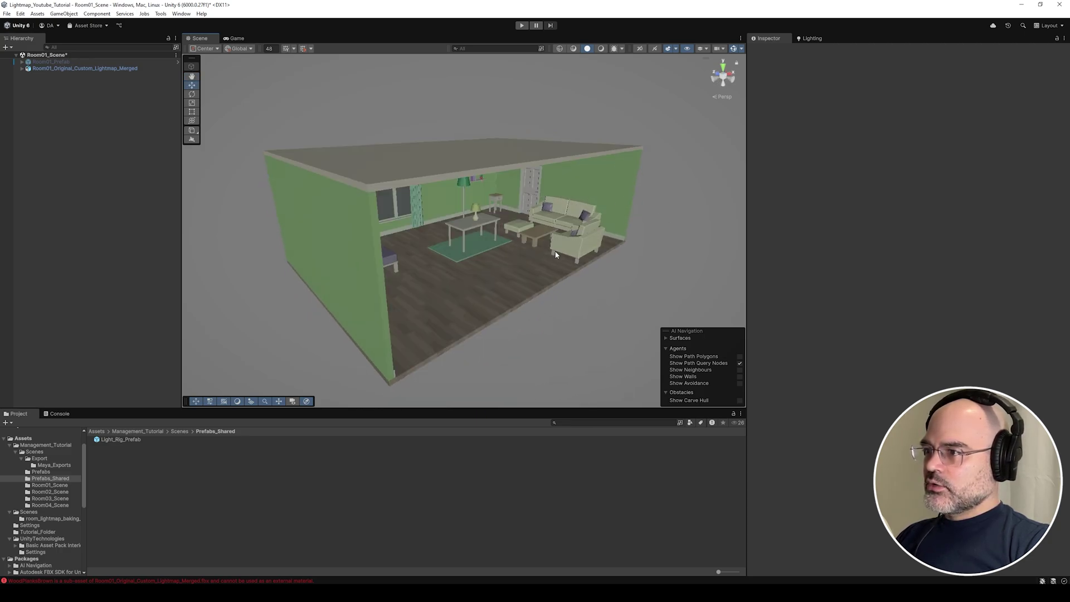
left_click_drag(500, 246, 465, 169, "alt")
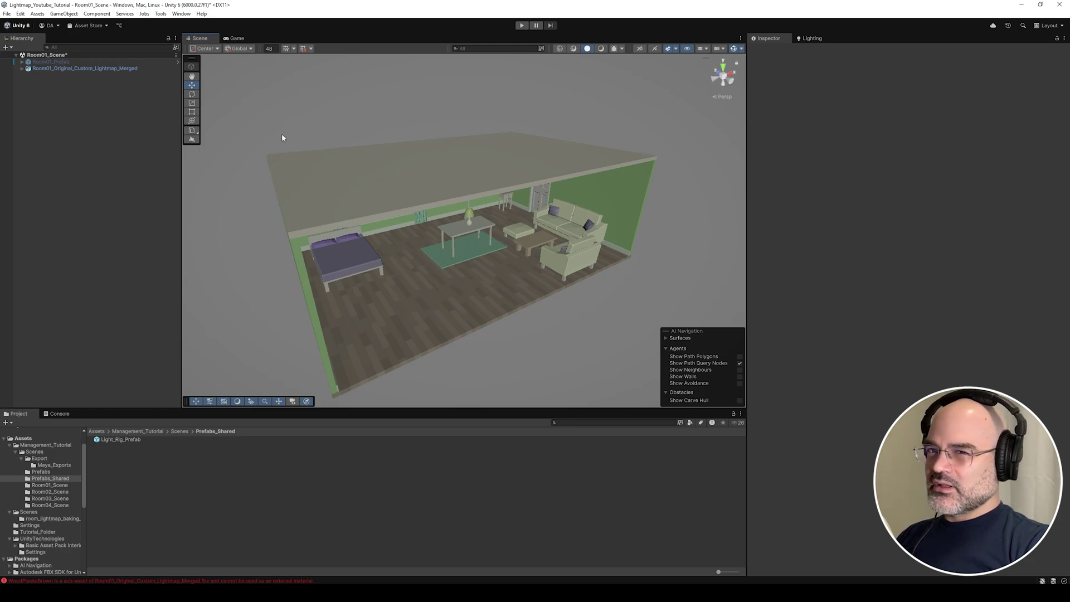
left_click_drag(402, 312, 538, 212, "alt")
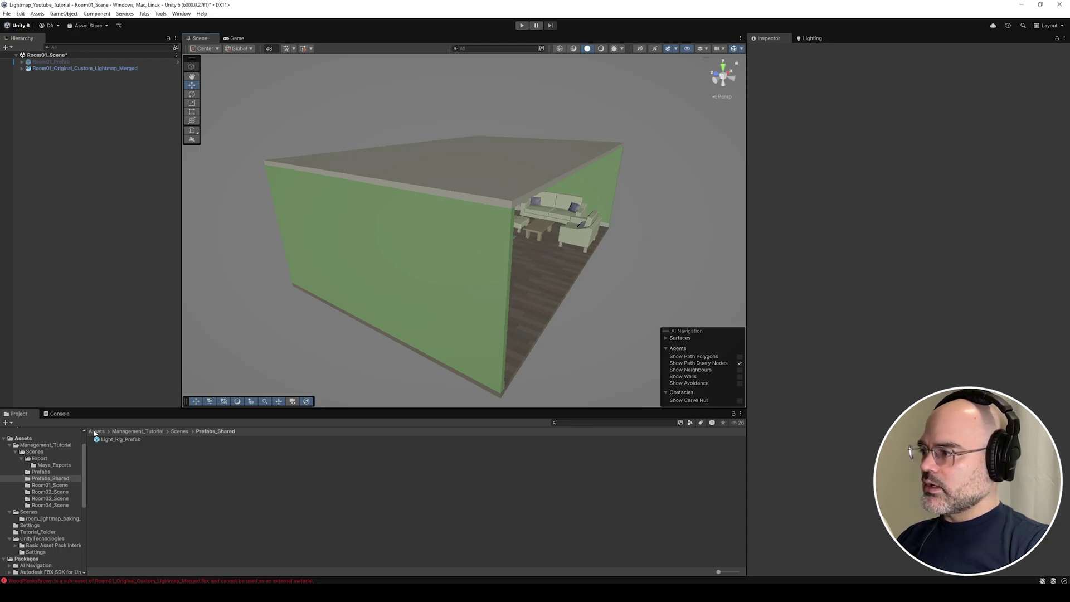
left_click_drag(117, 440, 63, 224)
left_click_drag(70, 78, 76, 72)
left_click_drag(655, 152, 457, 247, "alt")
left_click(23, 81)
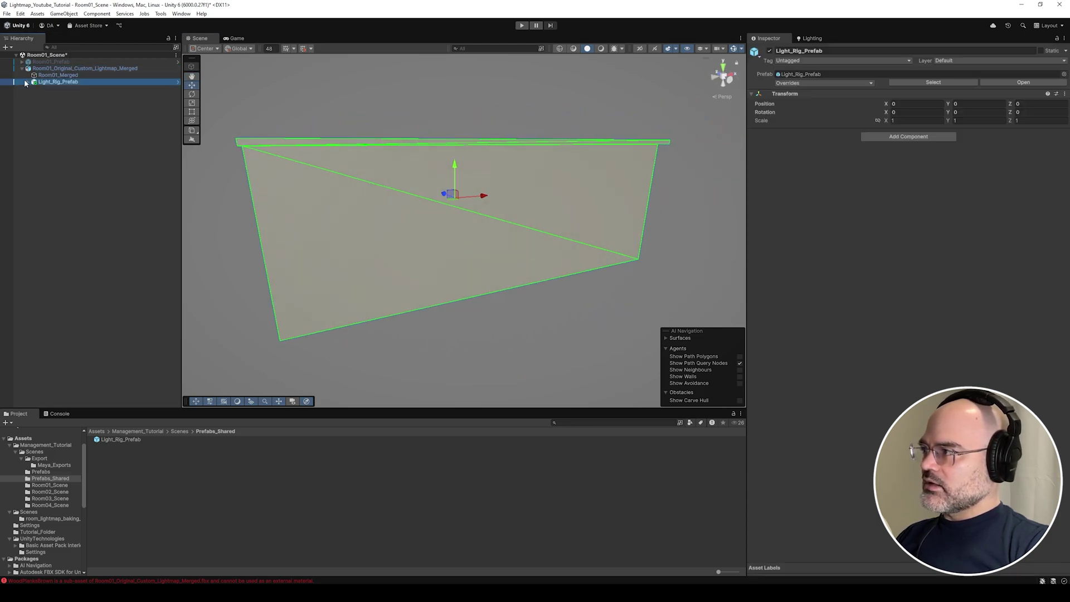
left_click(56, 102)
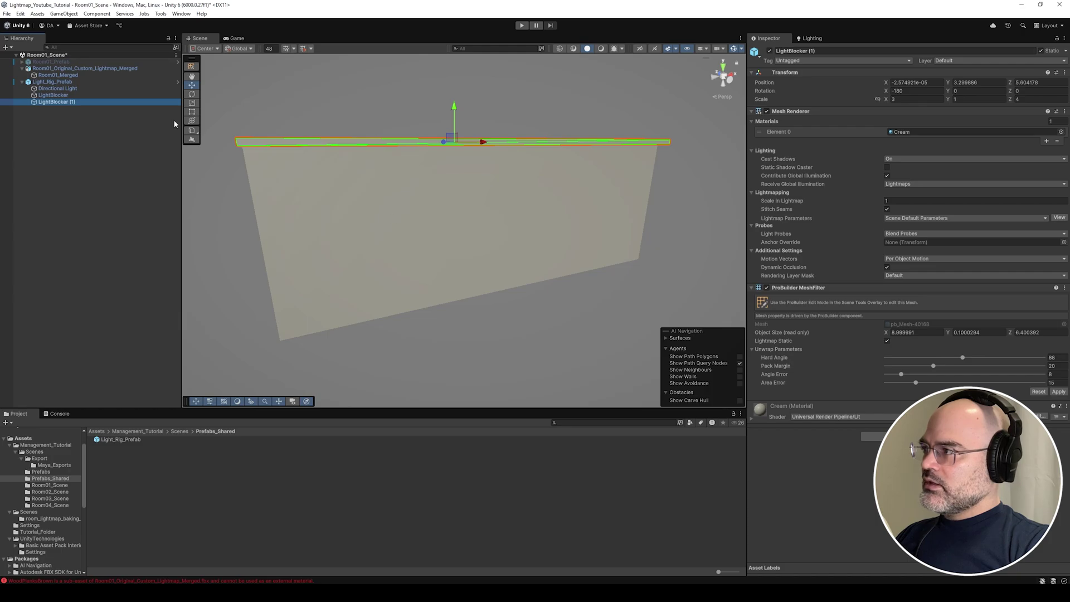
left_click(58, 88)
left_click_drag(335, 267, 384, 262, "alt")
Mark the merged room model and its child mesh as static and check its lightmap resolution in the baked lighting visualization.
left_click(54, 69)
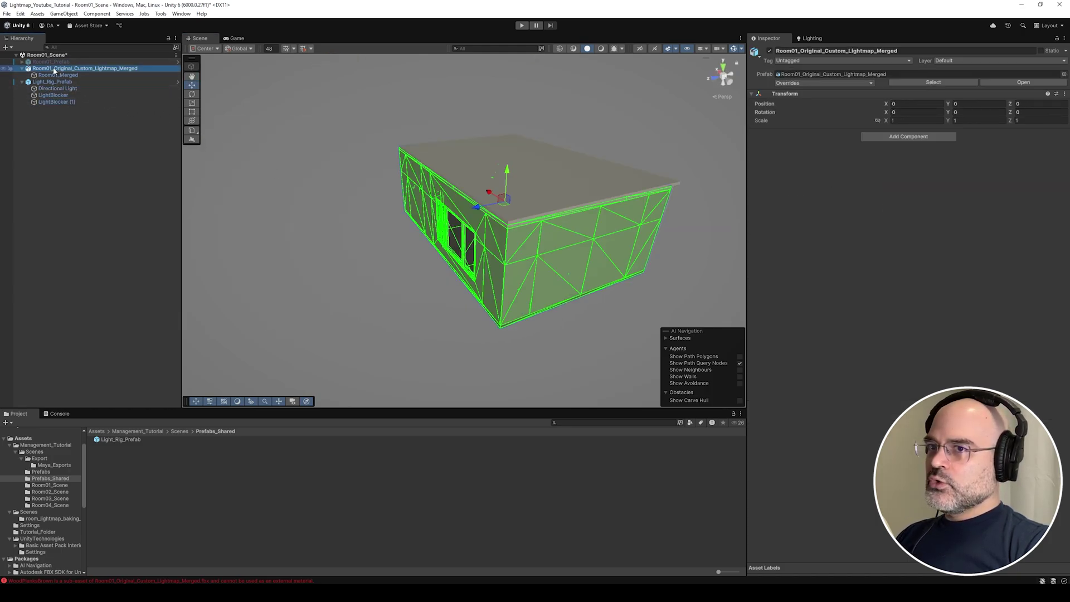
left_click(1041, 52)
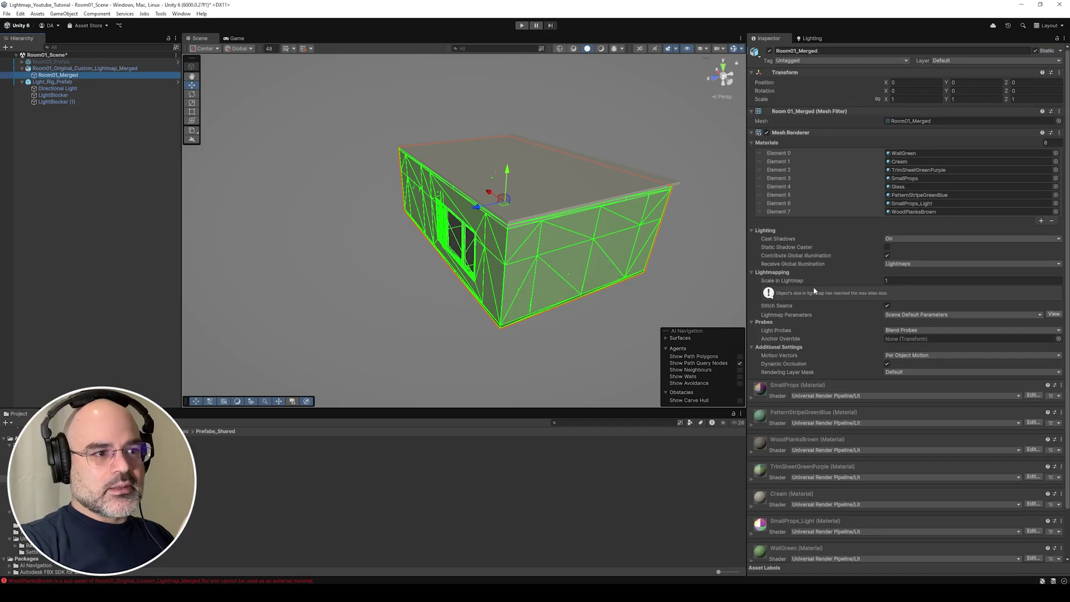
left_click(622, 50)
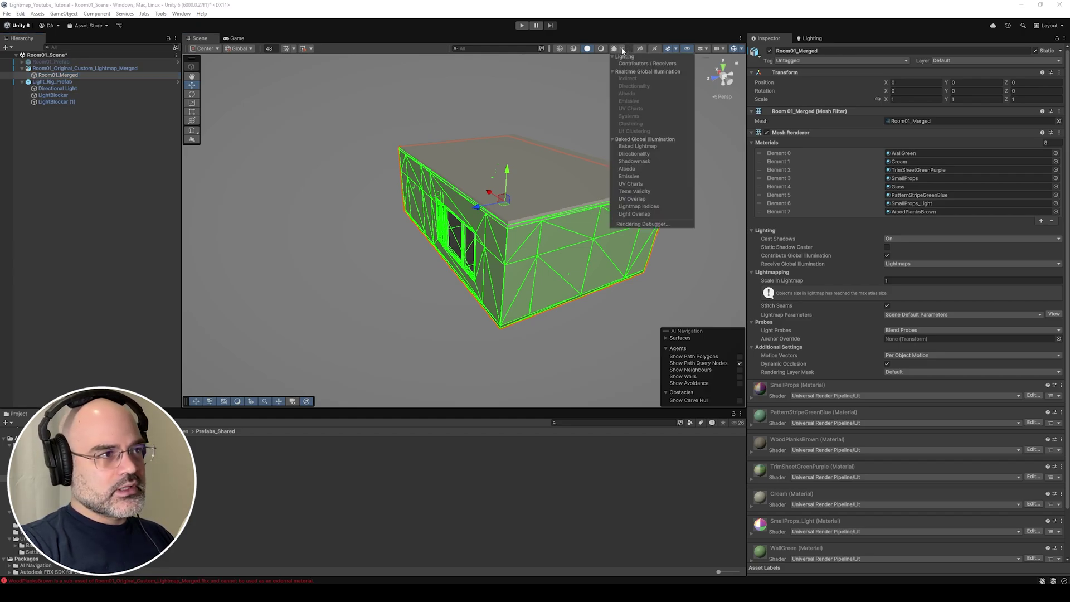
left_click(616, 49)
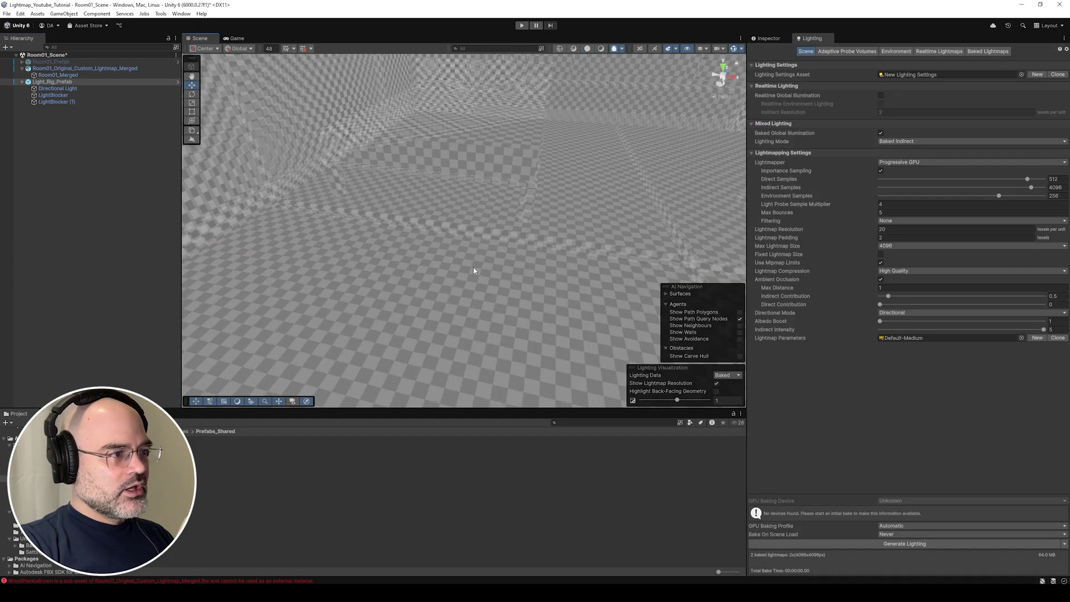
right_click_drag(680, 290, 586, 230)
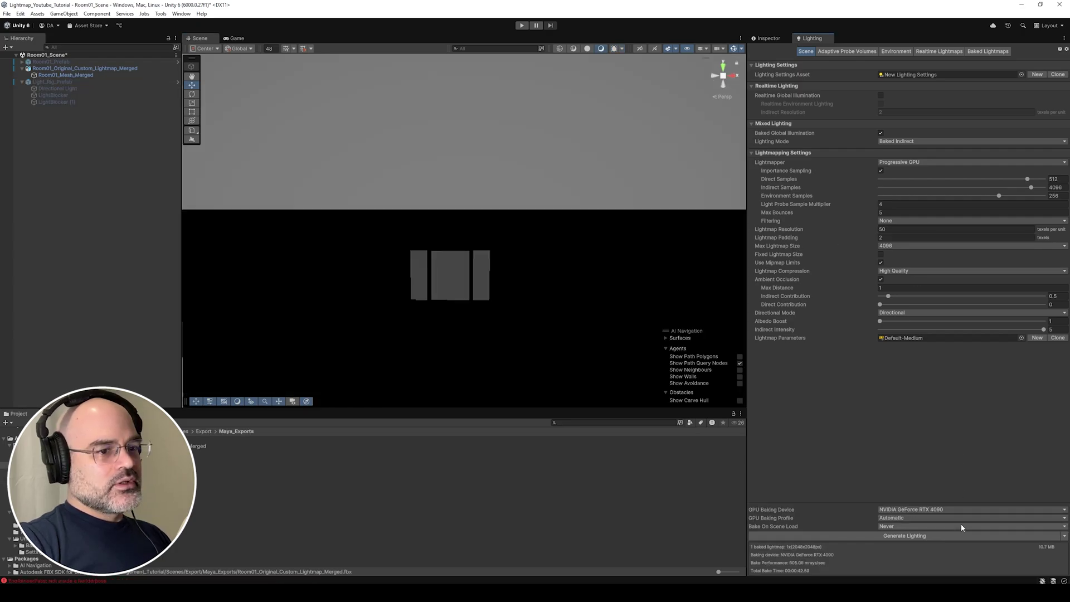
Generate the lighting with the light rig inactive and clear the console messages.
left_click(928, 534)
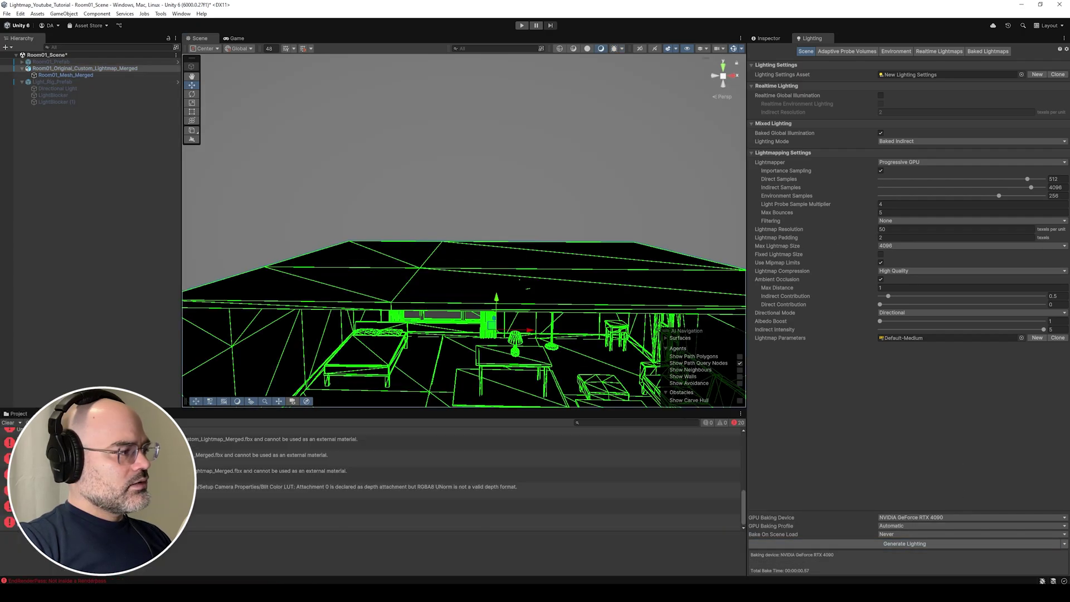
left_click(8, 423)
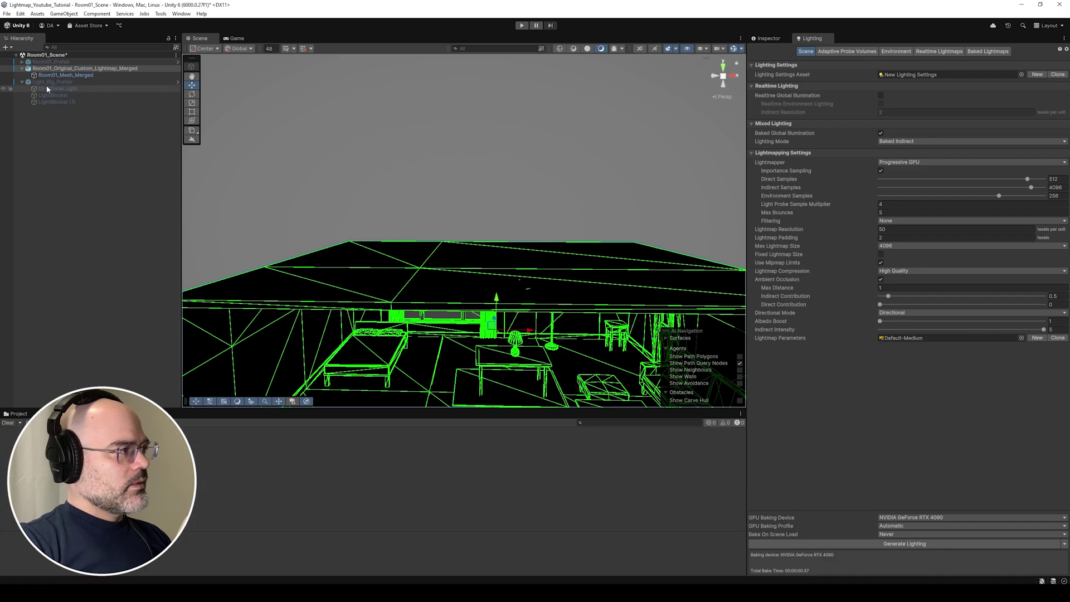
Activate Light_Rig_Prefab, check its Directional Light, and bring up the scene's lighting settings.
left_click(69, 63)
left_click(70, 67)
left_click(776, 37)
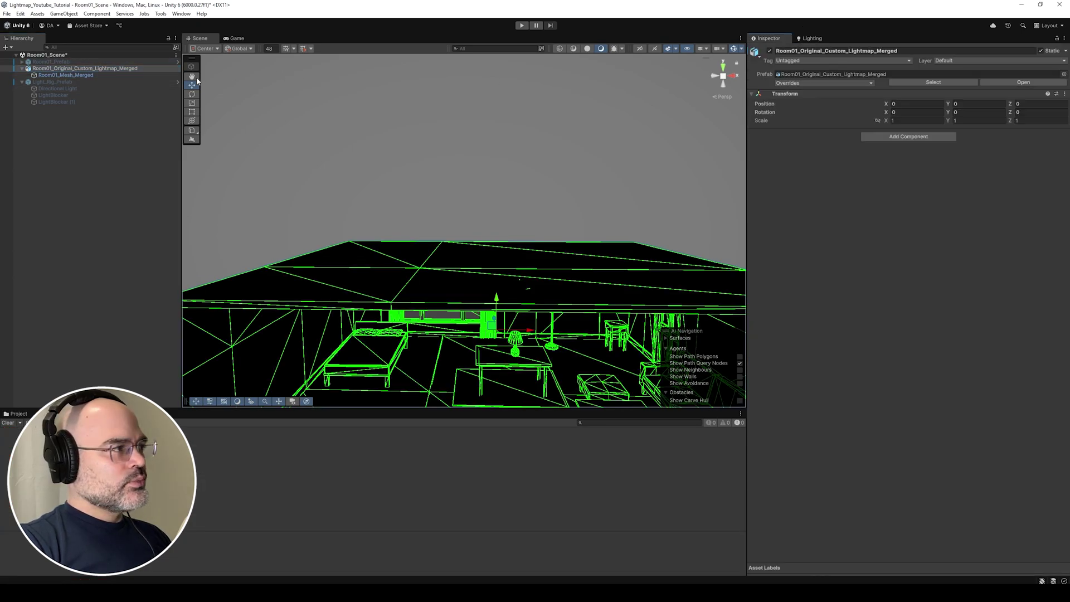
left_click(83, 82)
left_click(770, 50)
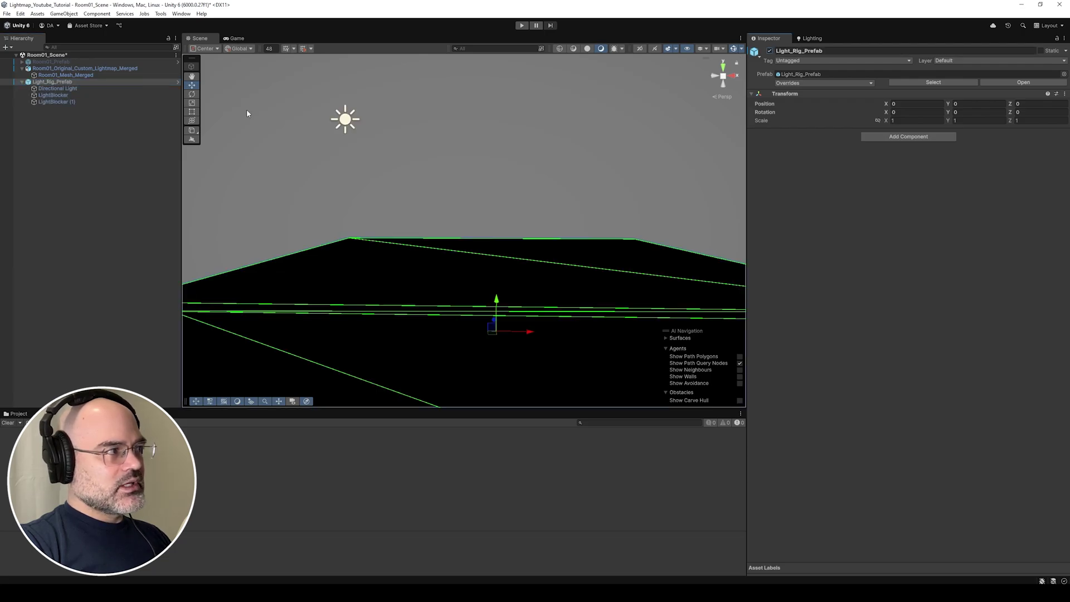
left_click(102, 89)
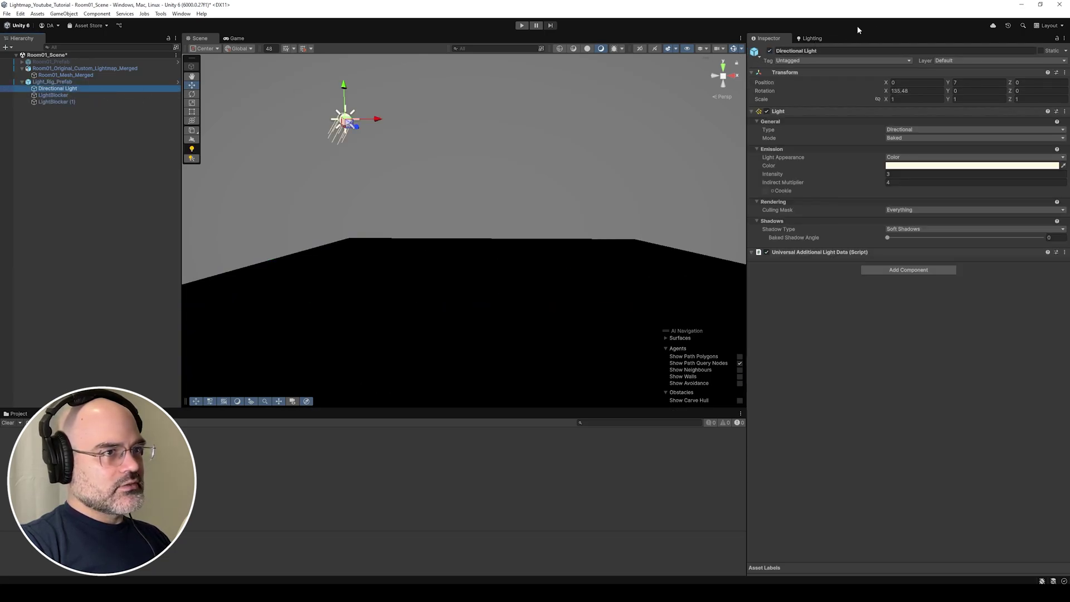
left_click(812, 38)
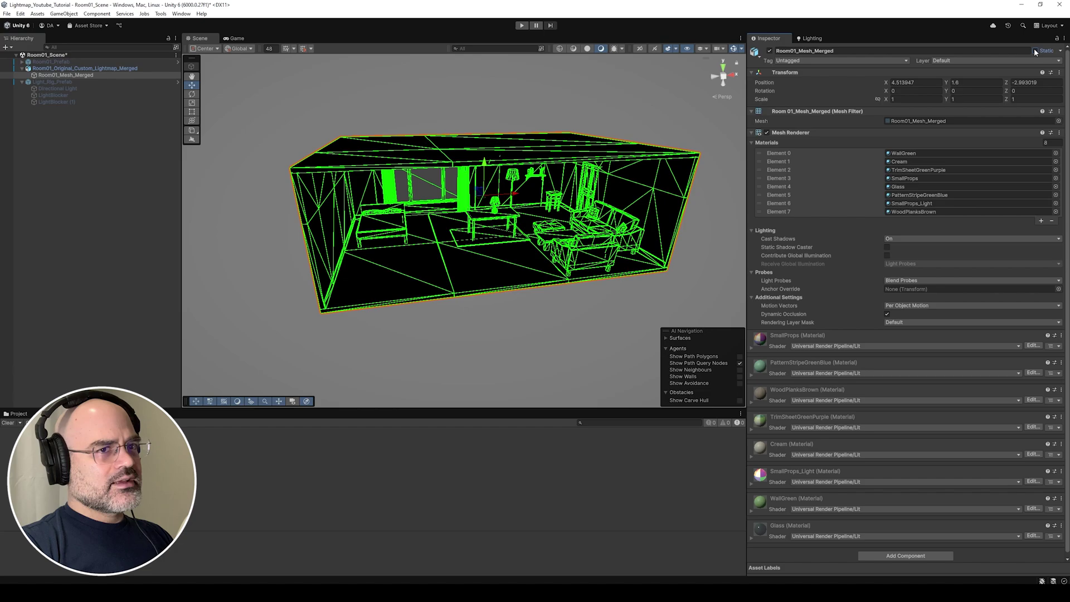
Mark Room01_Mesh_Merged as static and generate the scene lighting.
left_click(1035, 50)
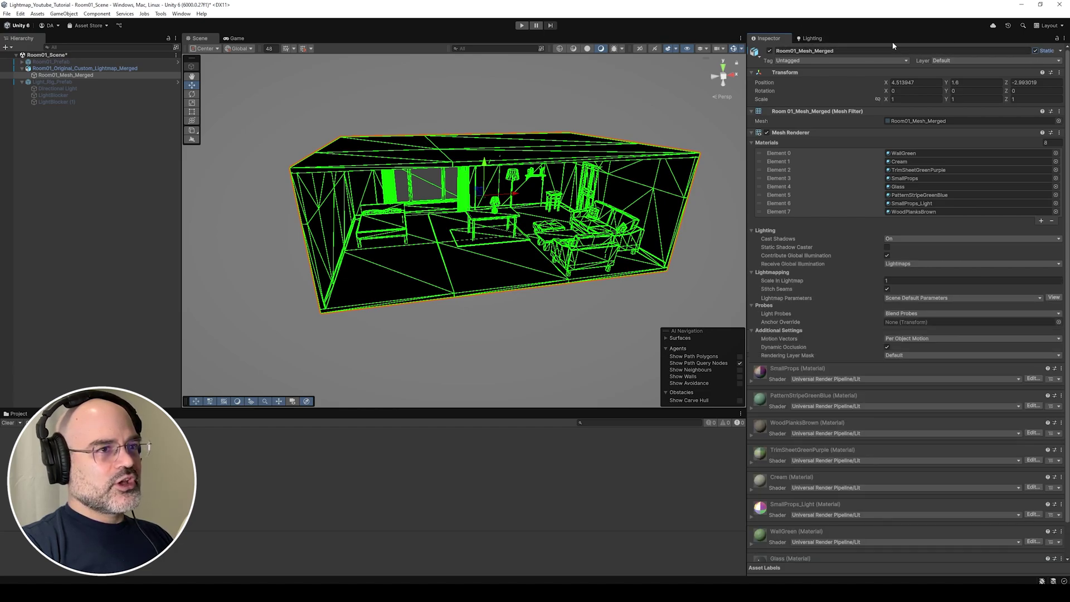
left_click(811, 38)
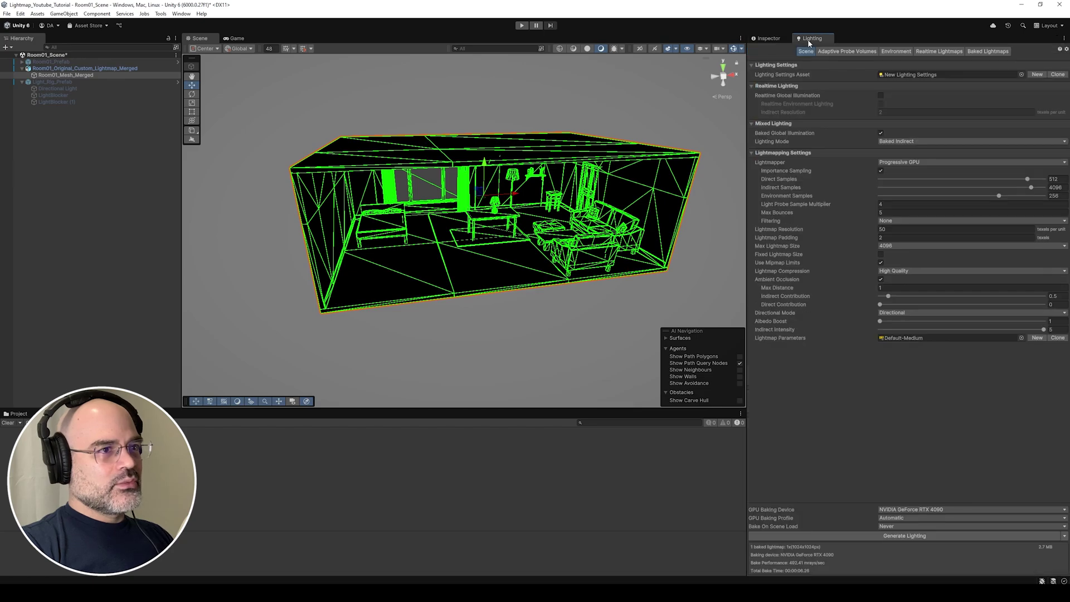
left_click(904, 537)
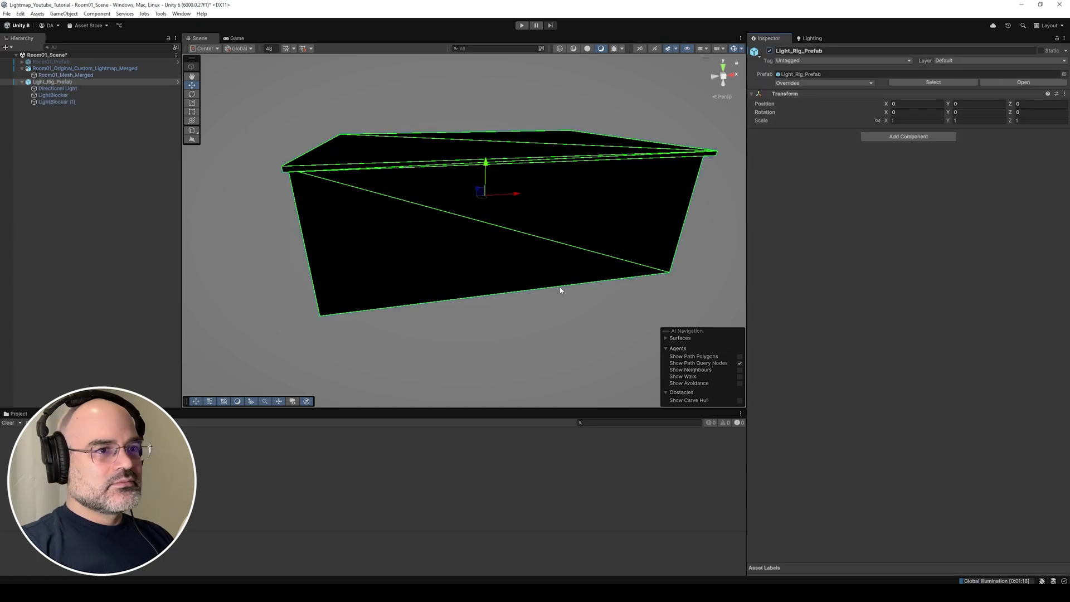
Examine the lit merged room and view its baked lightmaps.
left_click(561, 290)
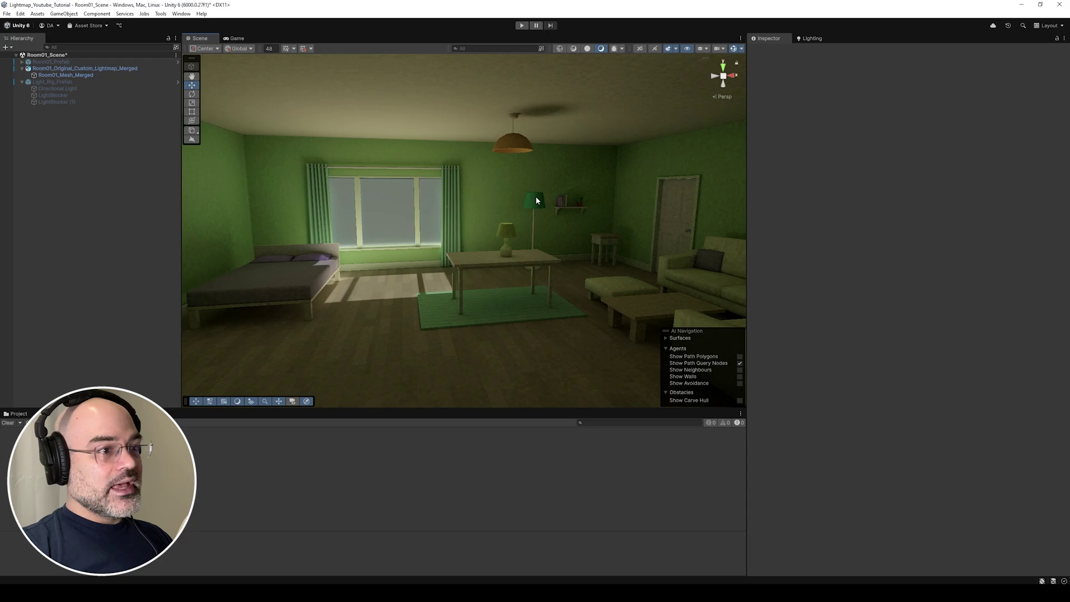
left_click(798, 40)
left_click(987, 51)
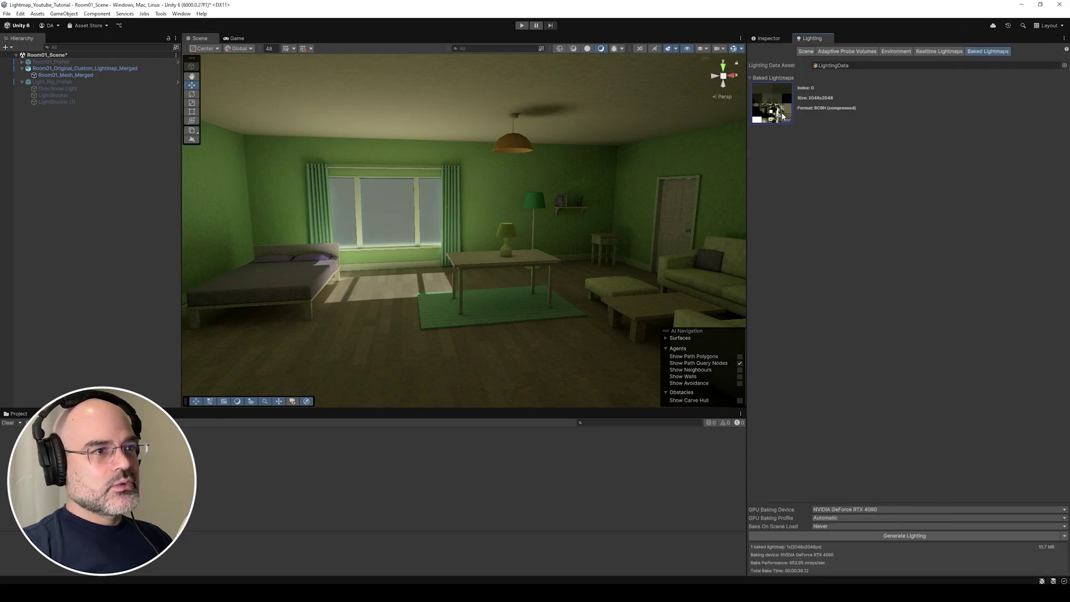
Preview the merged room's baked lightmap with its UV layout at full size.
double_click(782, 115)
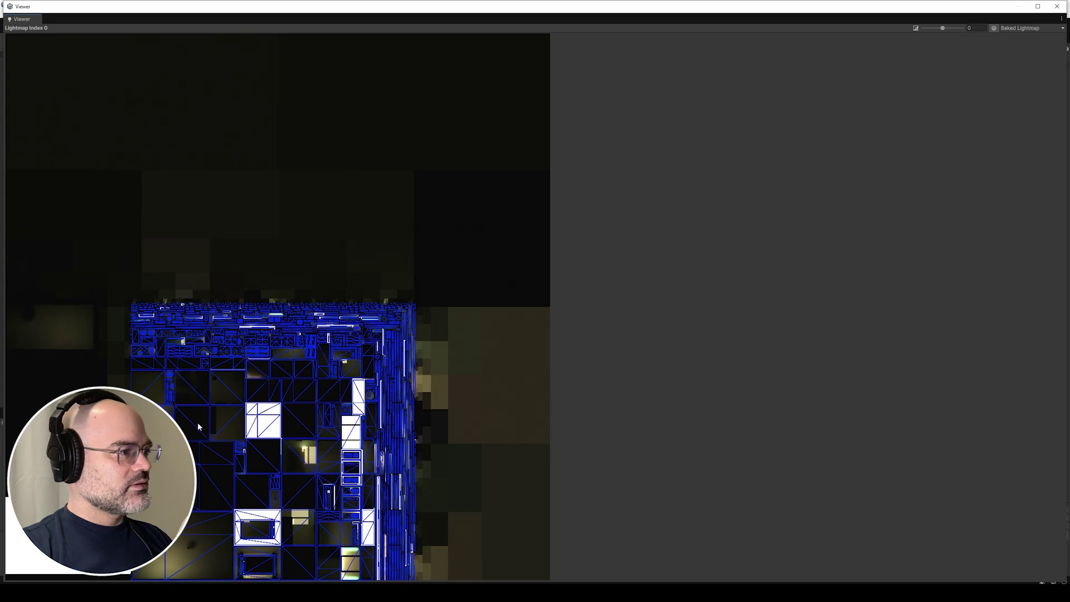
left_click(1055, 11)
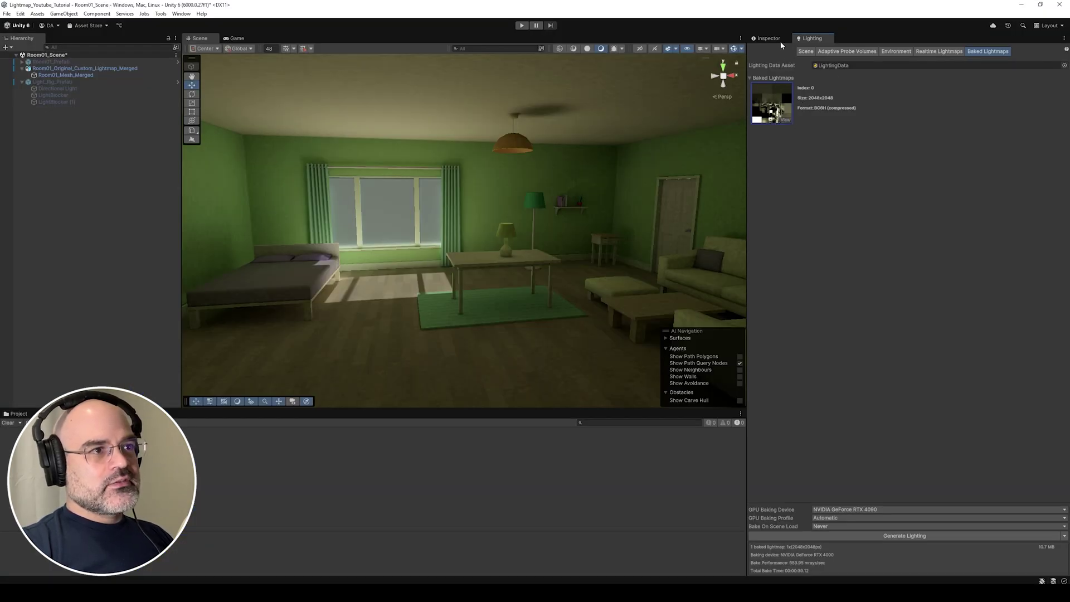
Set Scale In Lightmap to 200000 on the Mesh Renderer of Room01_Mesh_Merged.
left_click(766, 39)
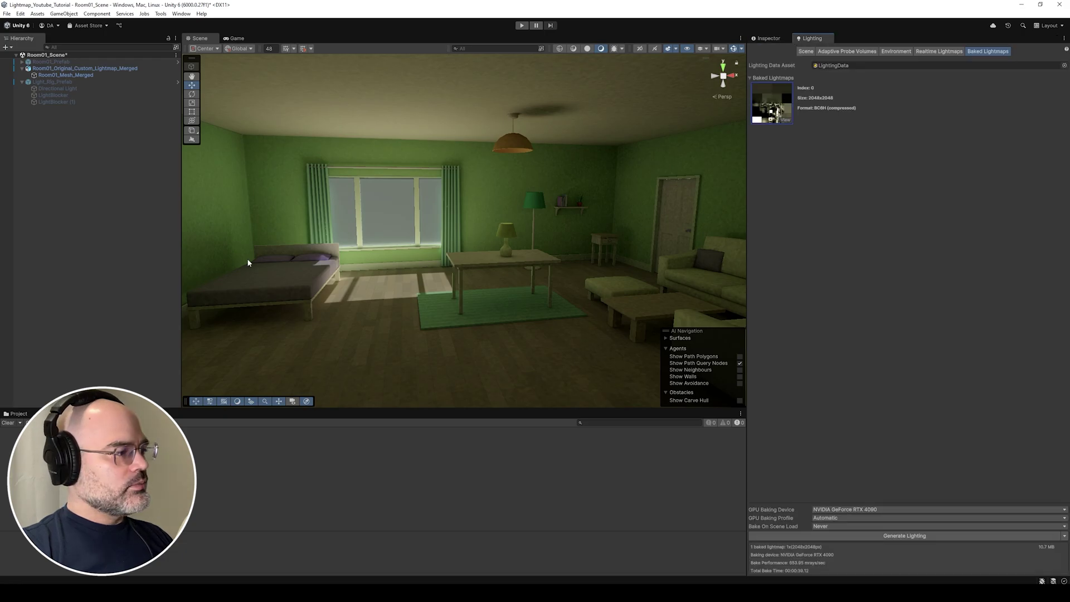
left_click(98, 75)
left_click(768, 38)
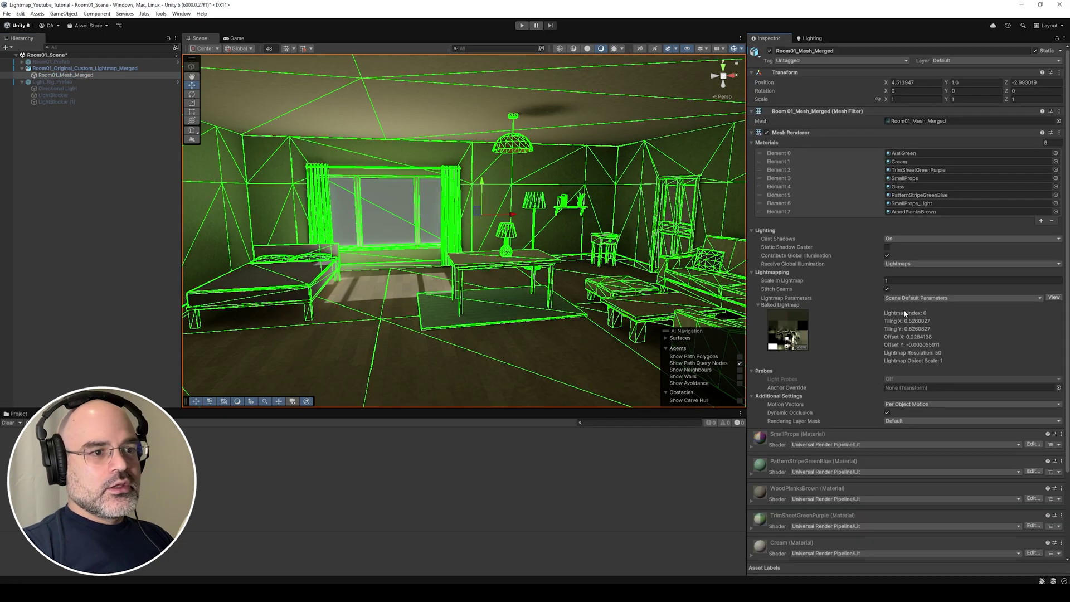
left_click(887, 281)
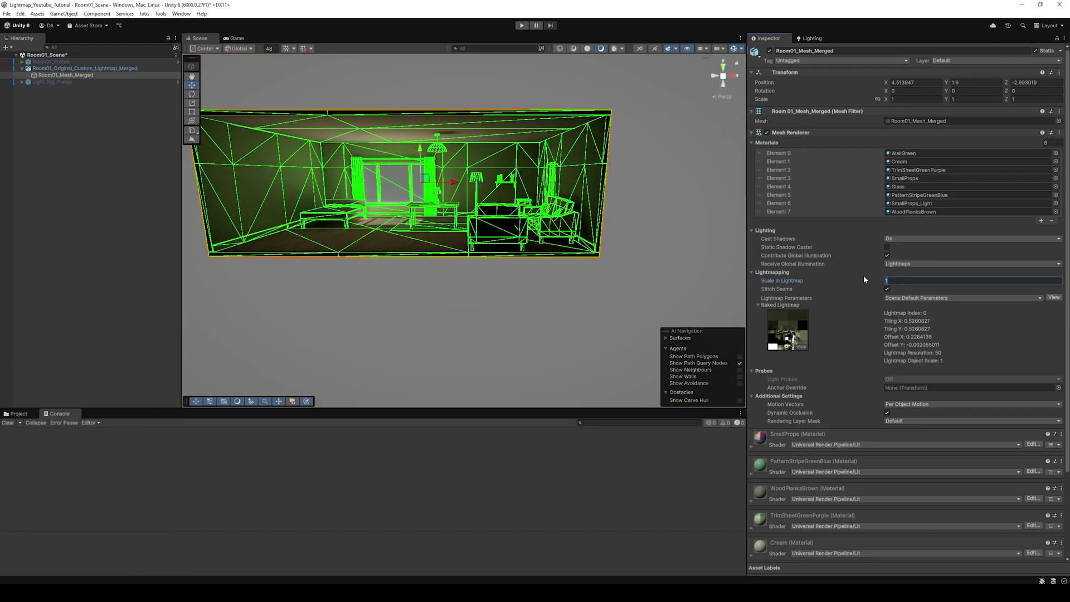
type("200000")
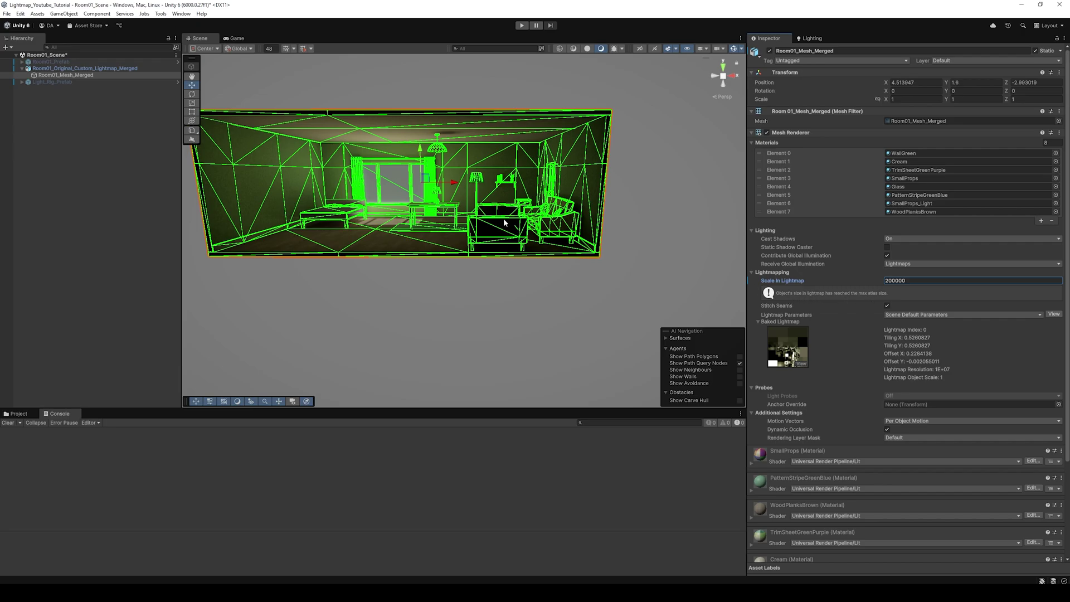
left_click(445, 298)
Reselect Room01_Mesh_Merged and recheck its lightmapping settings.
left_click(58, 75)
left_click(630, 251)
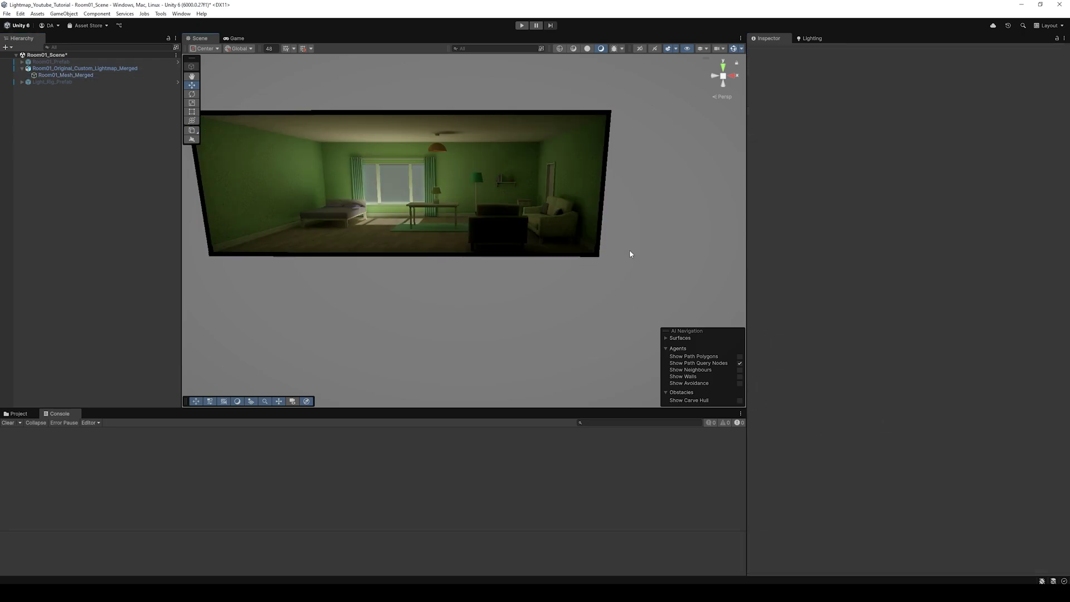
left_click(583, 246)
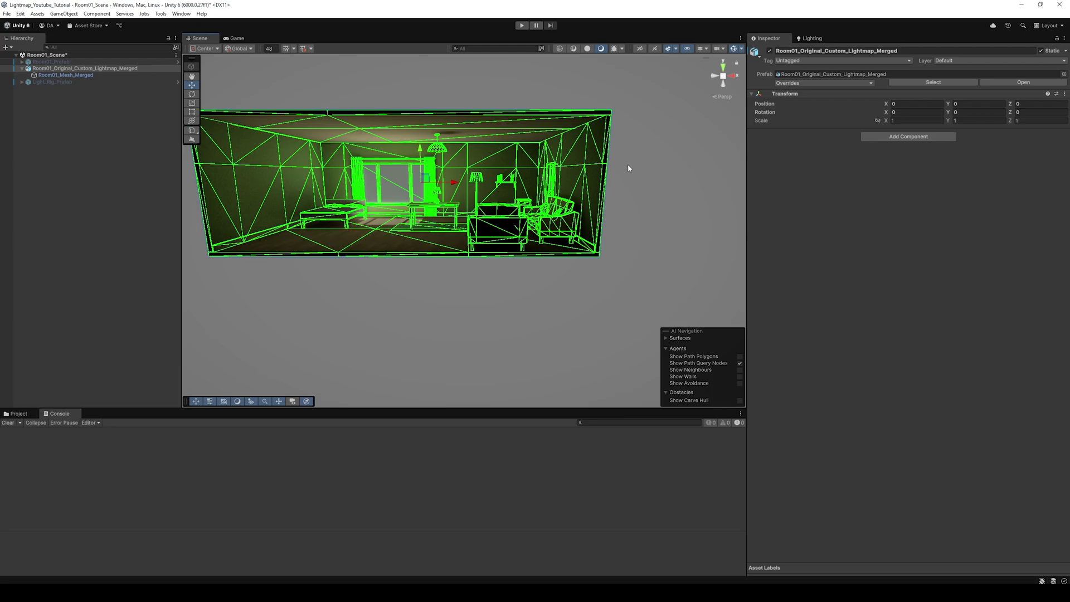
left_click(811, 39)
left_click(774, 39)
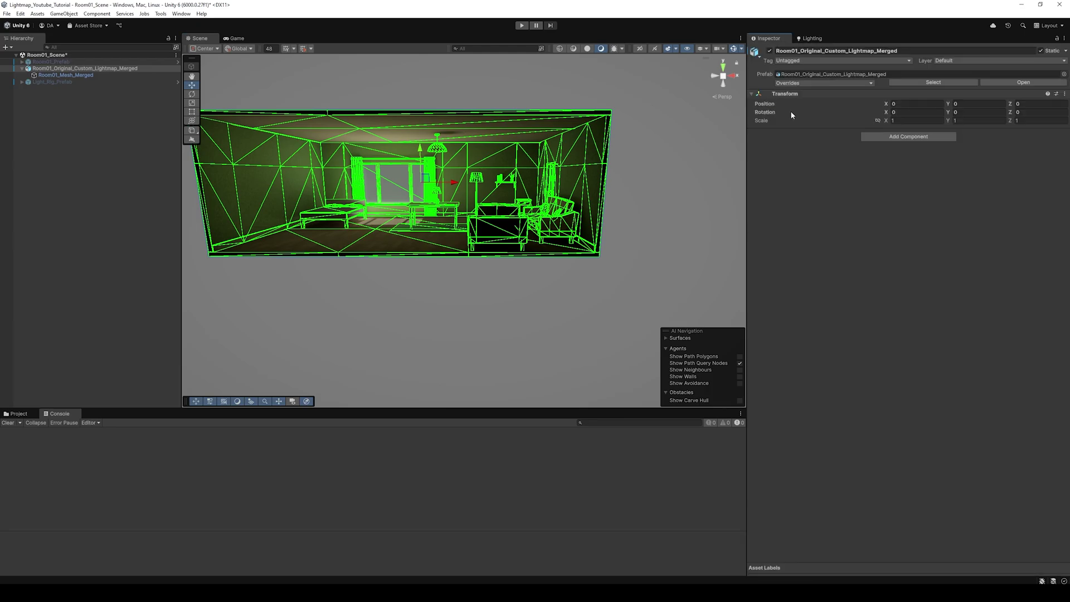
left_click(549, 212)
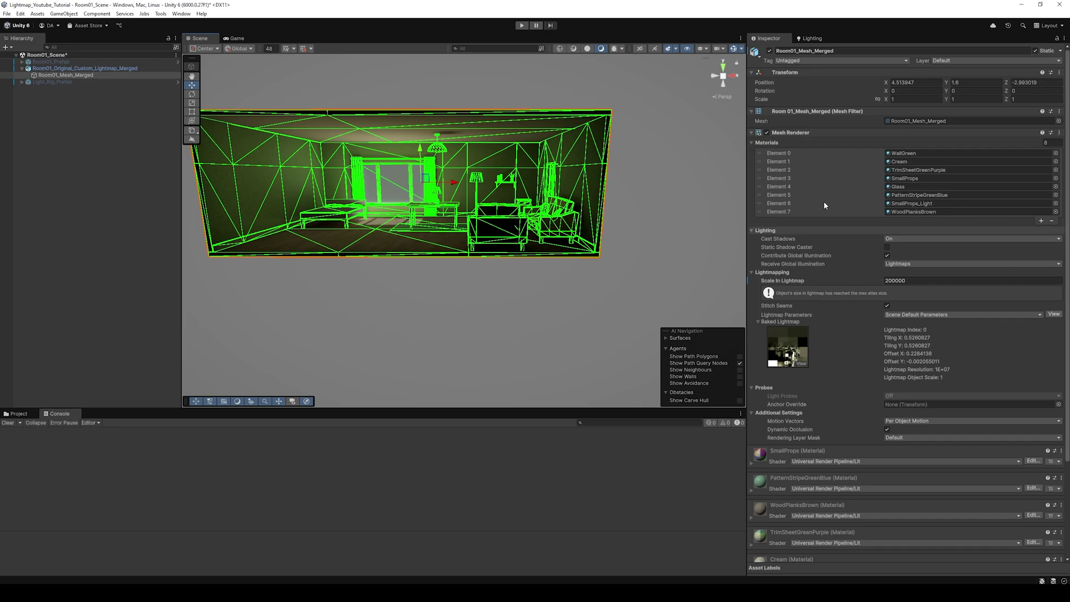
Bring up the scene's lightmapping settings and check the Max Lightmap Size options.
left_click(811, 38)
left_click(806, 51)
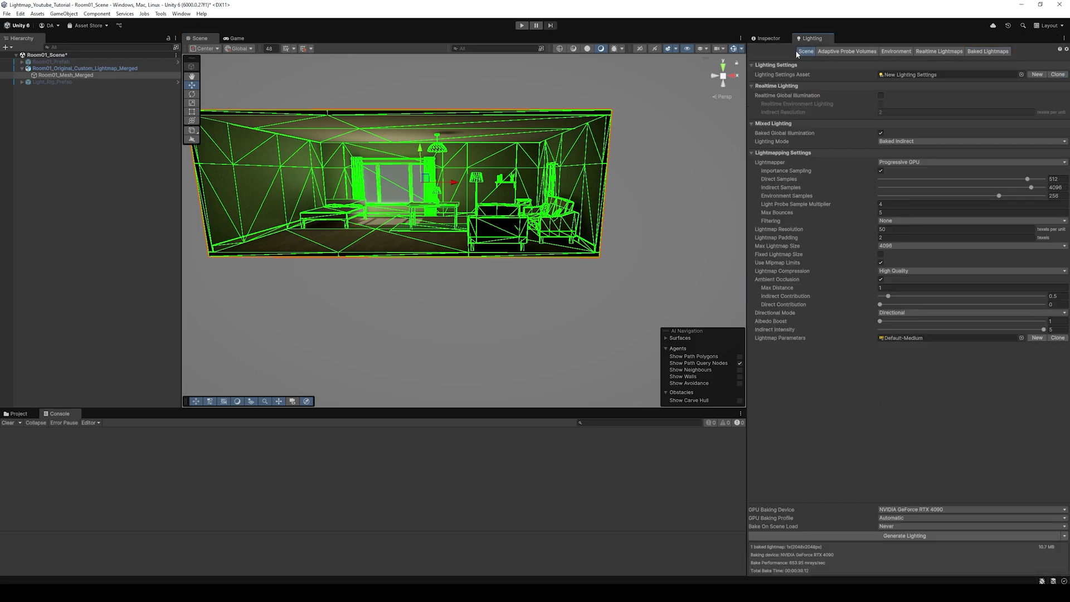
left_click(895, 246)
left_click(771, 251)
left_click(923, 246)
left_click(872, 393)
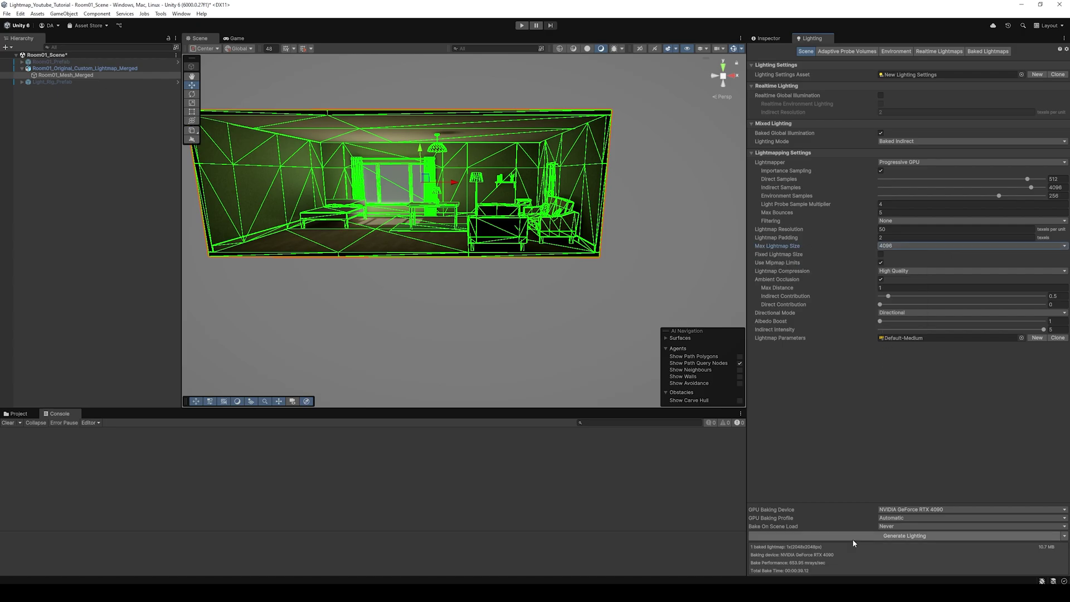
Start and cancel a lighting bake at 4096, and set the Max Lightmap Size to 2048.
left_click(849, 536)
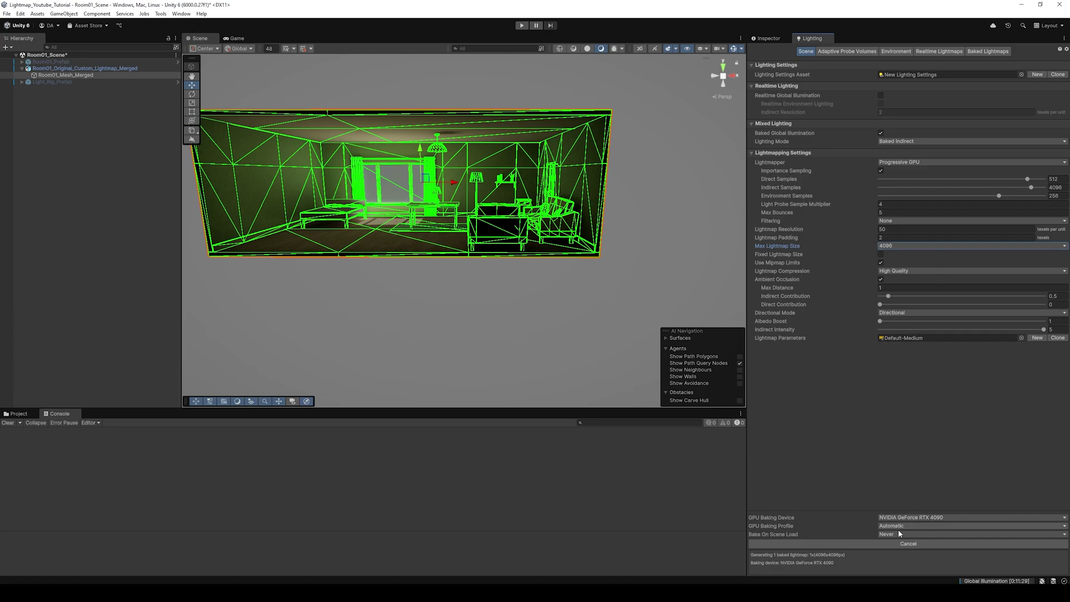
left_click(890, 543)
left_click(903, 248)
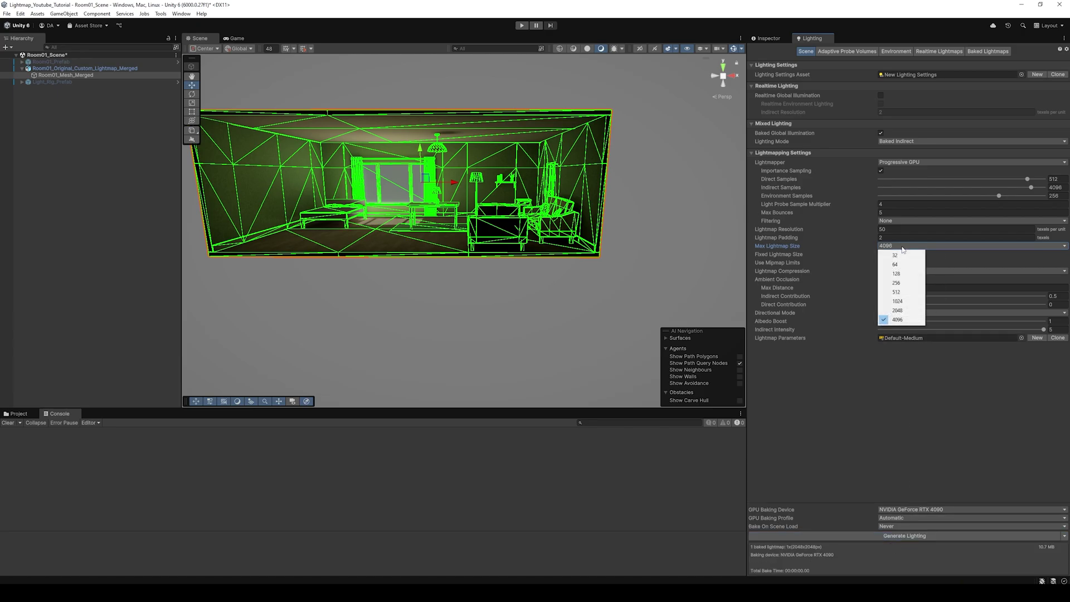
left_click(898, 311)
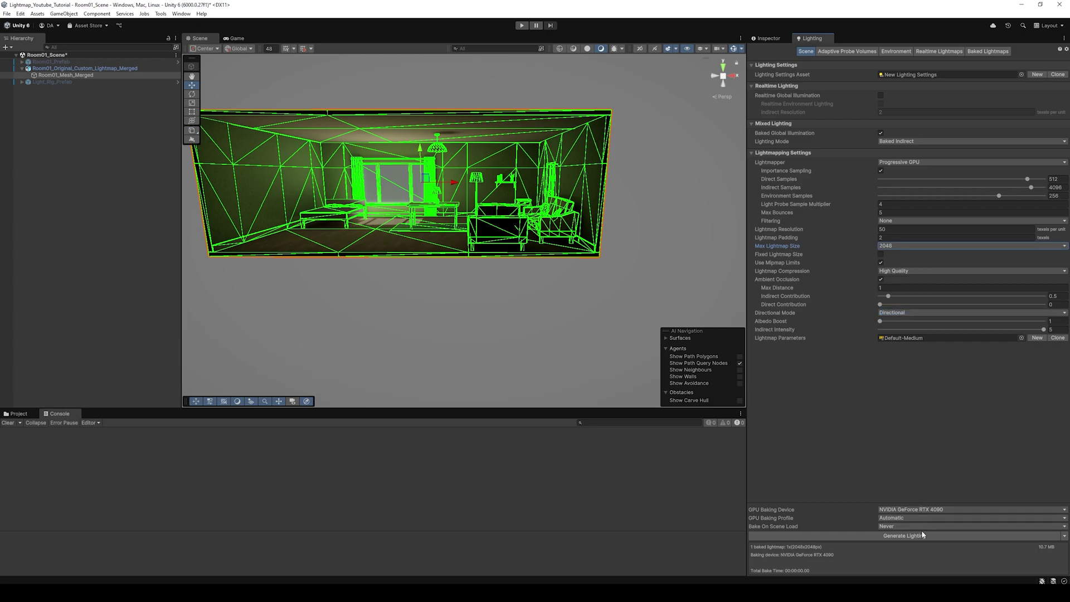
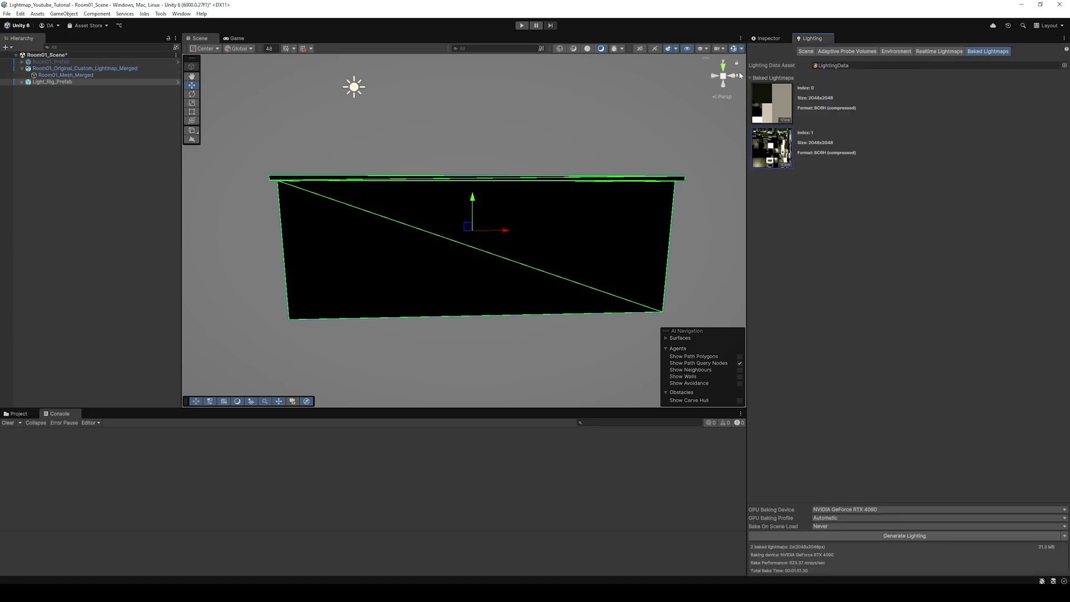
Expand Light_Rig_Prefab and check which baked lightmap its LightBlocker uses.
left_click(768, 37)
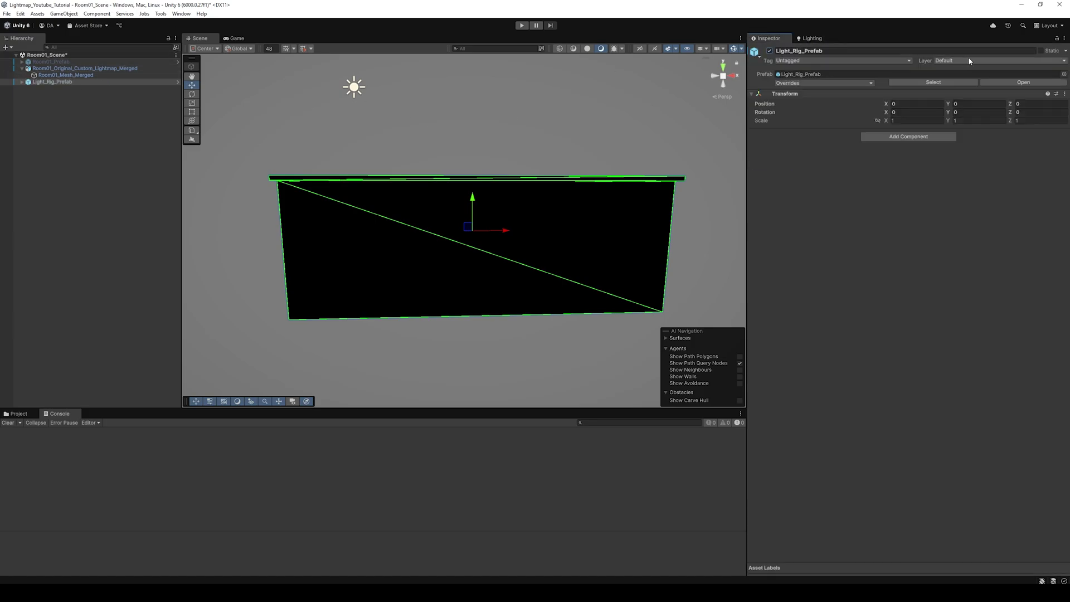
left_click(62, 86)
left_click(61, 83)
key("Right")
left_click(53, 96)
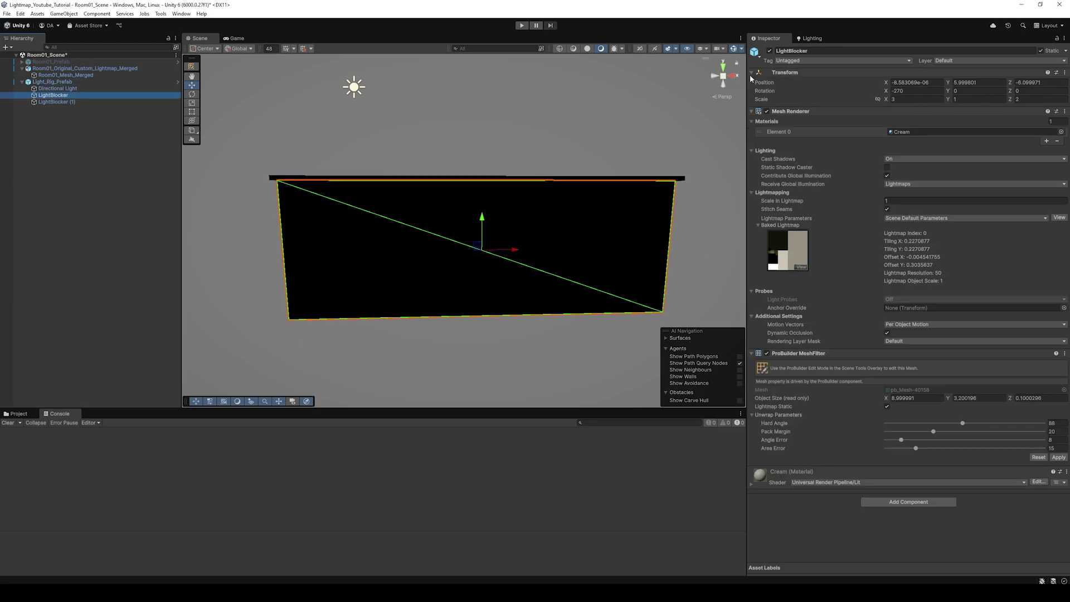
left_click(805, 38)
Delete Lightmap-0_comp_light and Lightmap-0_comp_dir from the Room01_Scene folder.
left_click(17, 415)
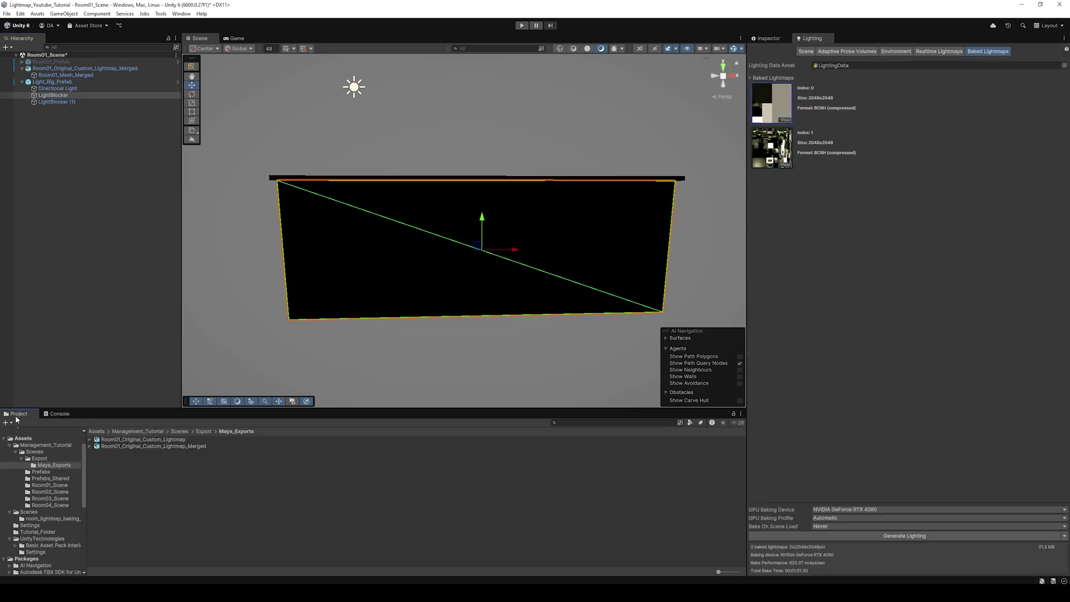
left_click(774, 94)
left_click(130, 453)
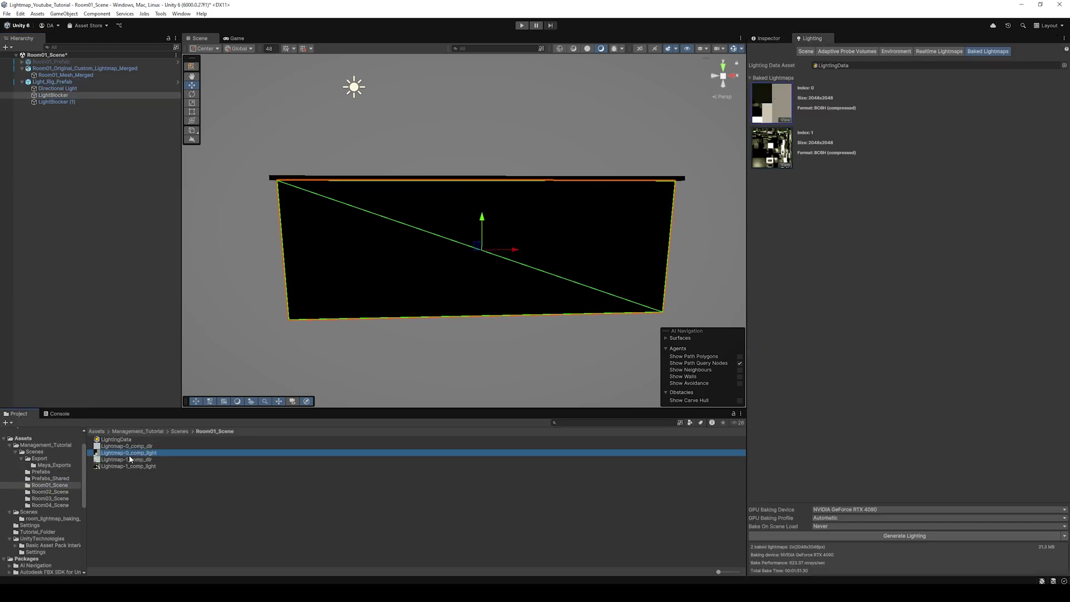
left_click(132, 447, "shift")
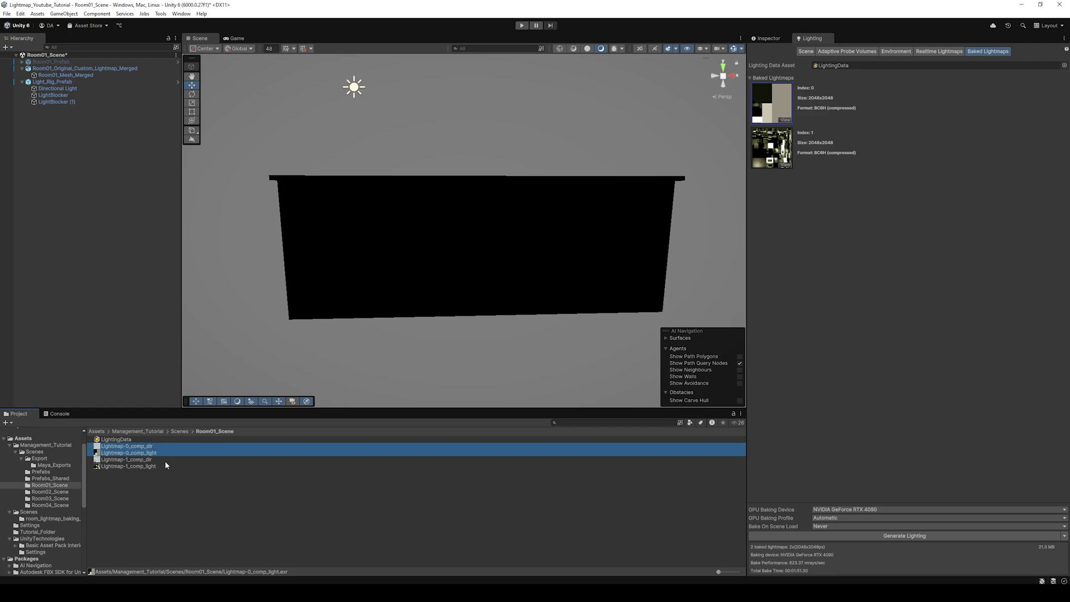
key("Delete")
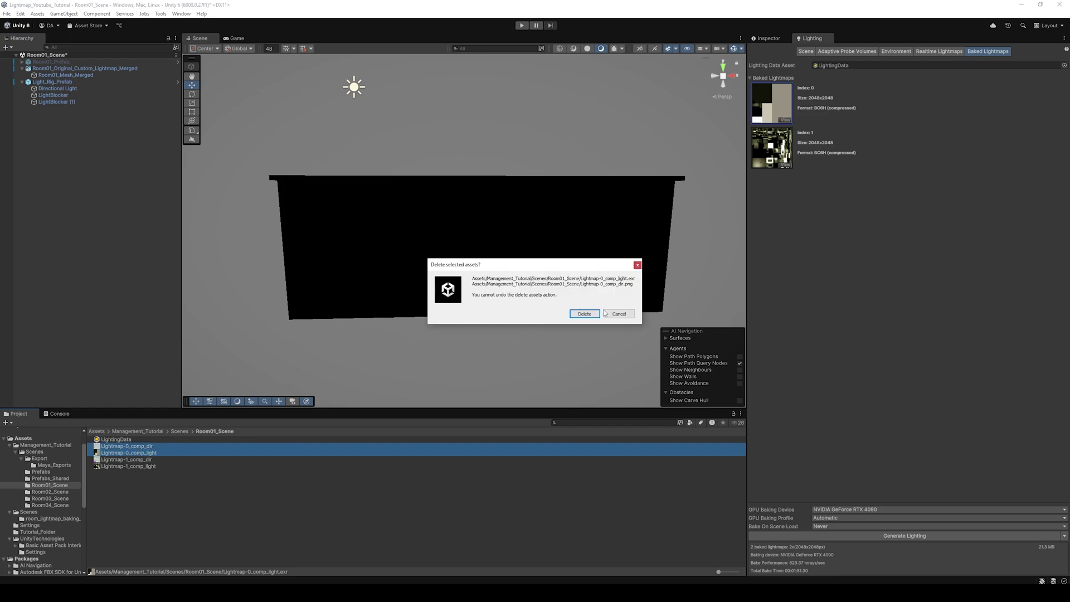
left_click(583, 314)
Turn off the Static flag on the light rig's LightBlocker objects.
left_click(69, 96)
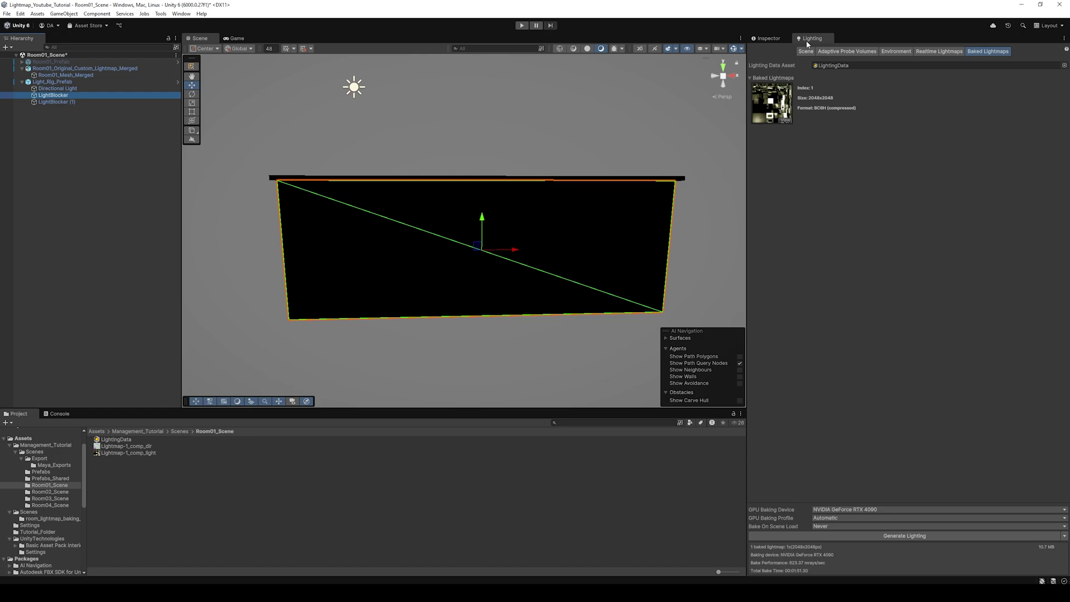
left_click(781, 41)
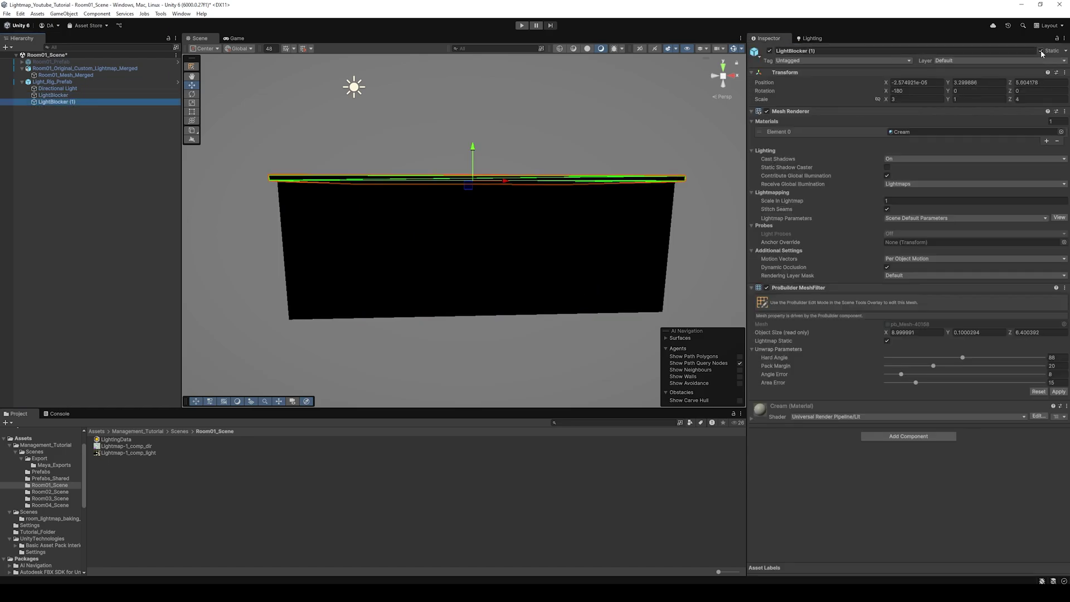
left_click(1041, 51)
Inspect the LightBlocker and the room from several angles while the lighting bakes.
left_click(507, 261)
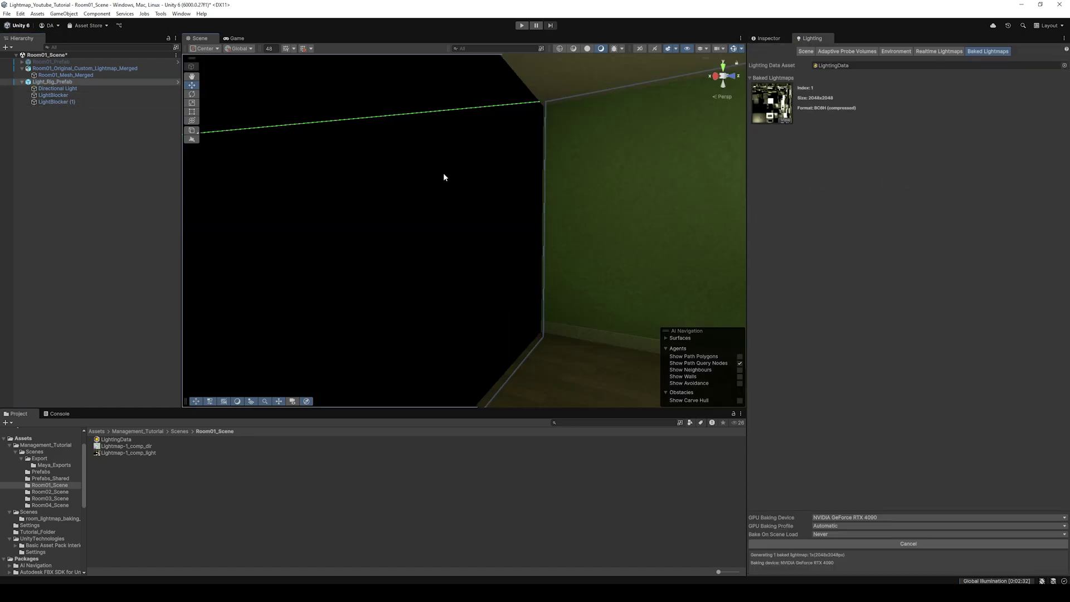
left_click(444, 175)
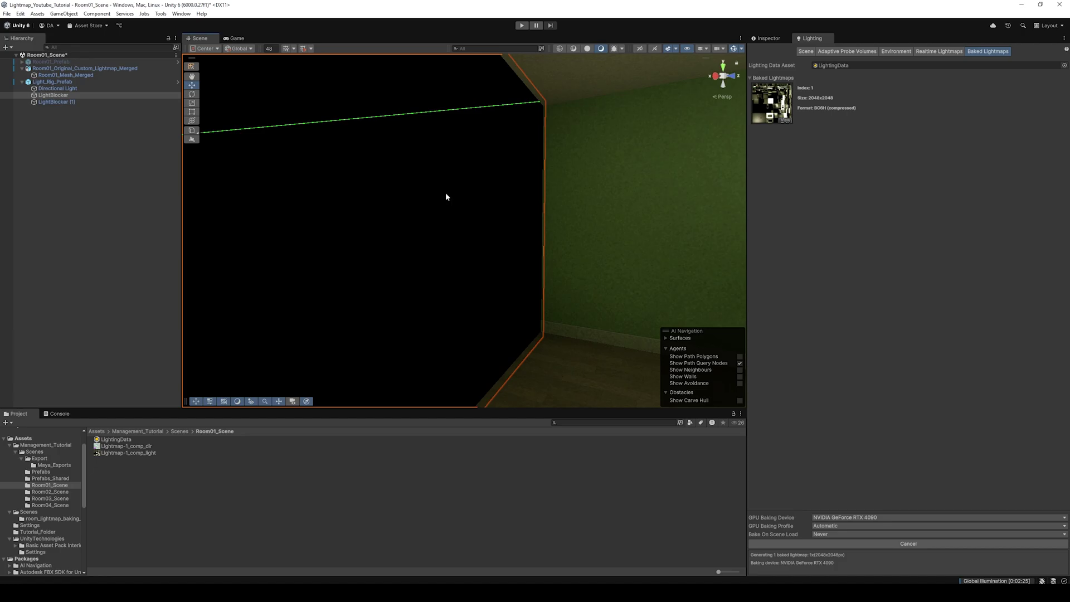
right_click_drag(446, 192, 632, 294)
right_click_drag(568, 266, 304, 261)
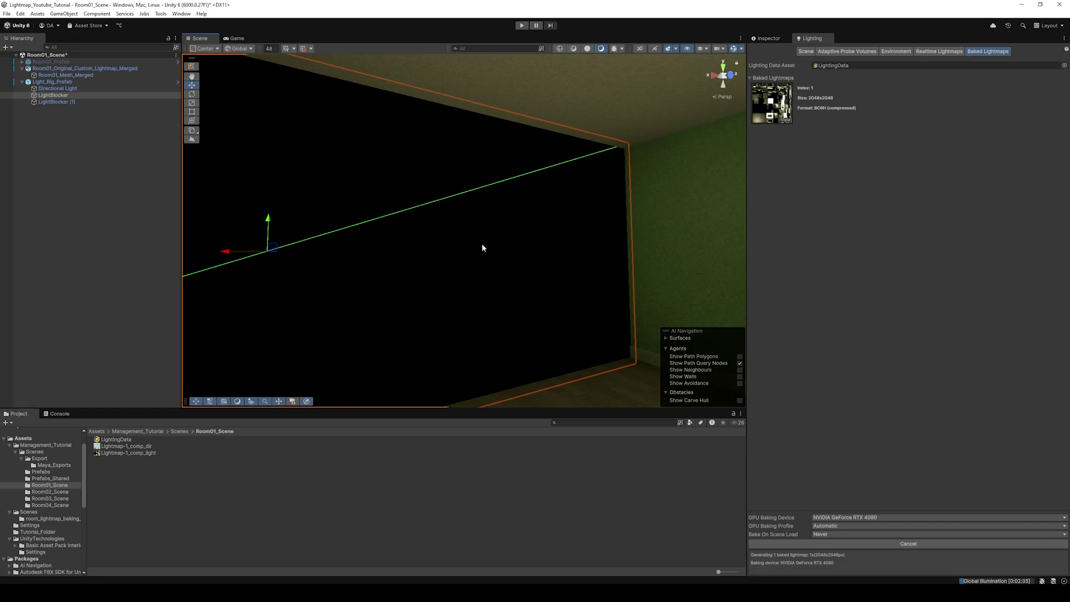
right_click_drag(494, 262, 826, 283)
mouse_move(536, 287)
right_mouse_down()
mouse_move(484, 287)
mouse_move(519, 287)
right_mouse_up()
key("s")
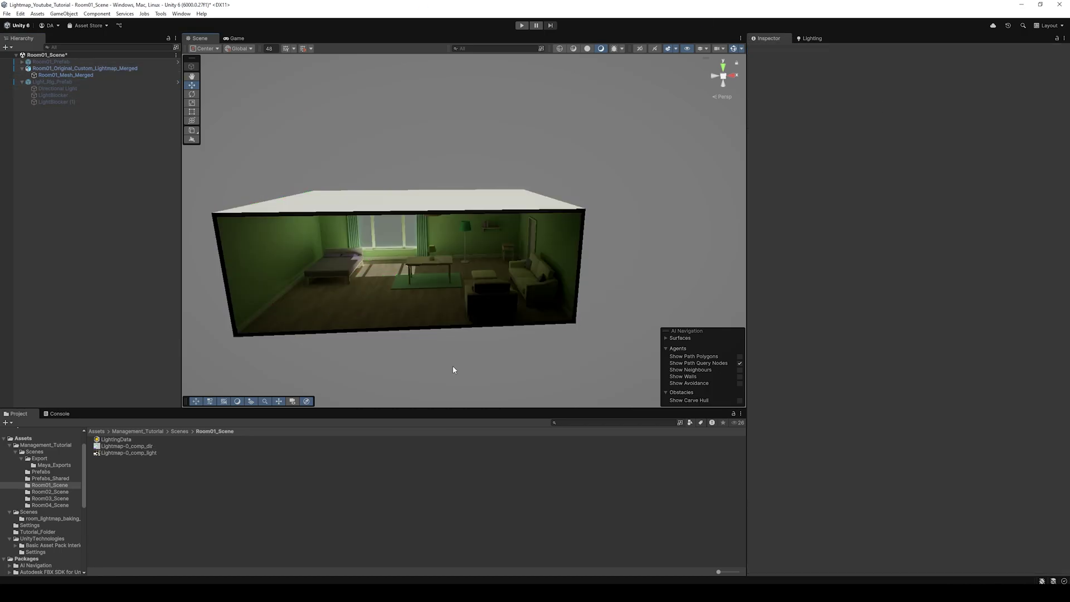
Set the Max Size of Lightmap-0_comp_light to 2048 and compare the baked wall lighting up close.
scroll(453, 335, "down", 10)
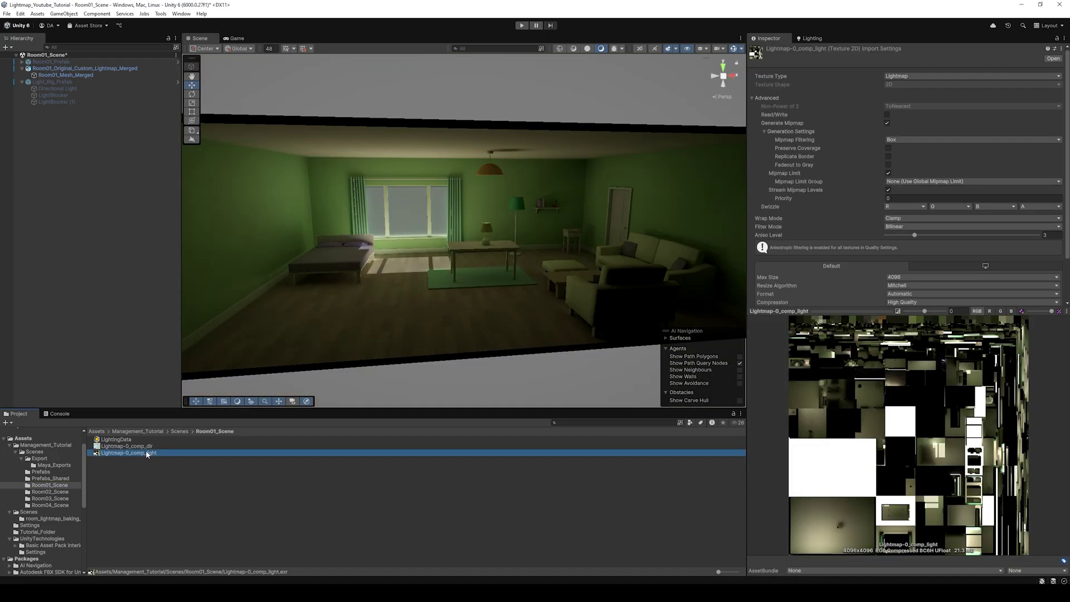
left_click_drag(479, 253, 500, 252, "alt")
key("w")
right_click_drag(500, 252, 455, 199)
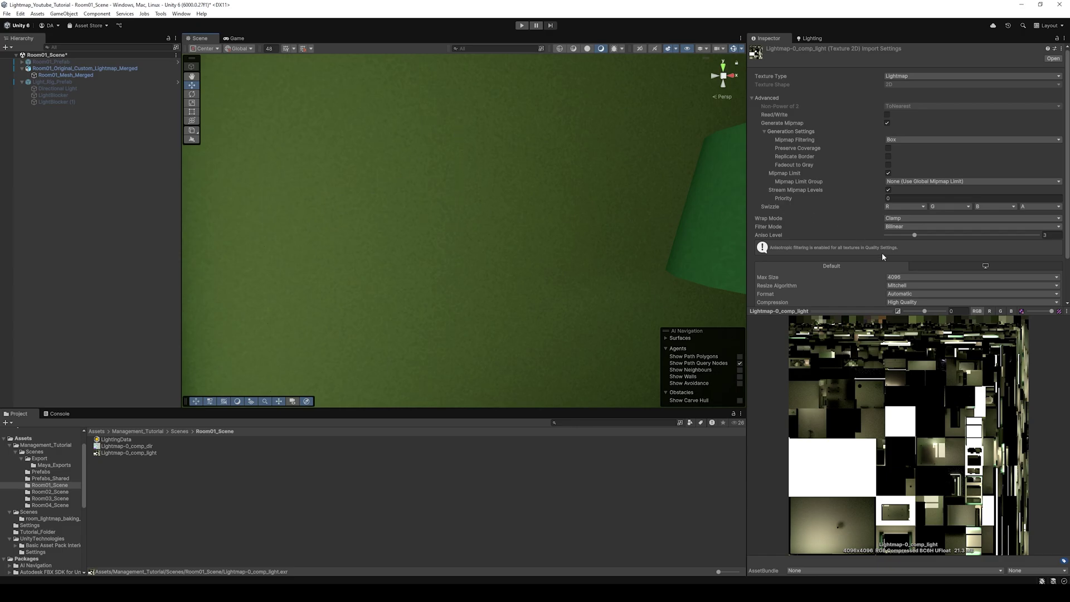
left_click_drag(863, 311, 863, 376)
left_click(906, 277)
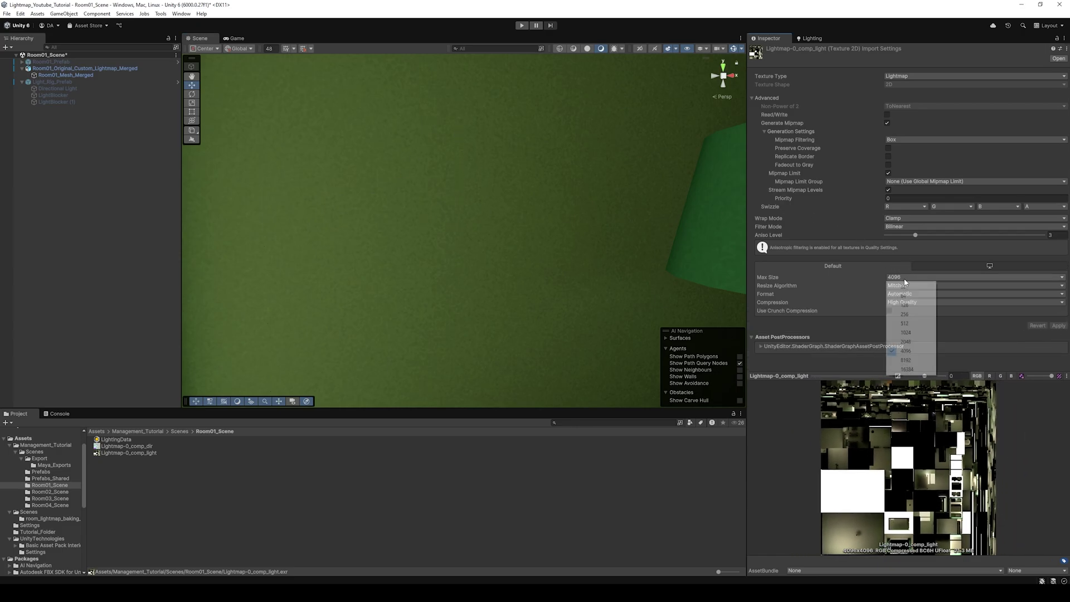
left_click(906, 342)
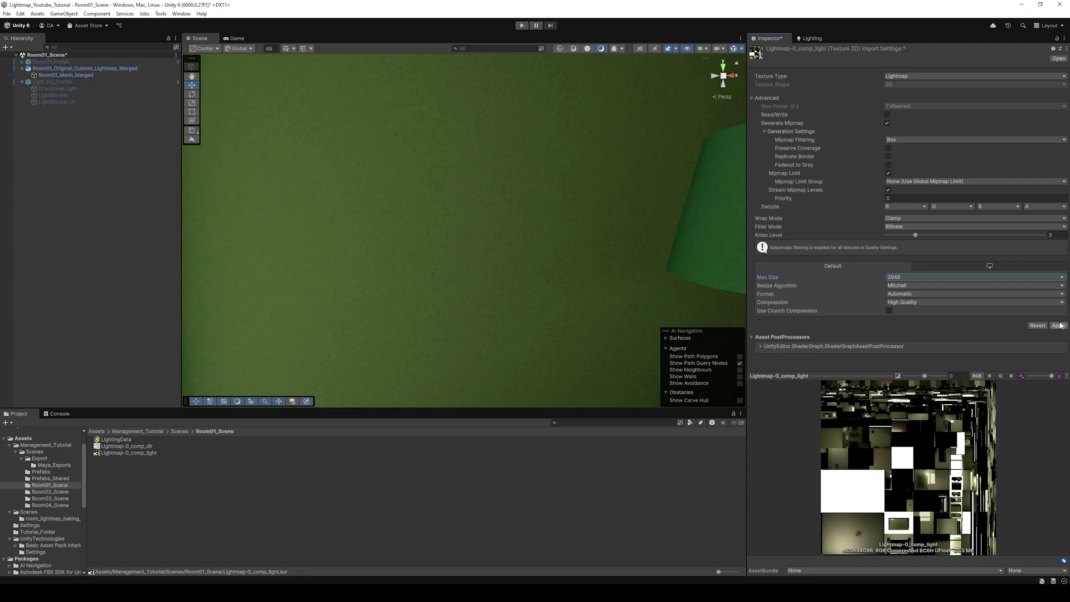
left_click(1059, 325)
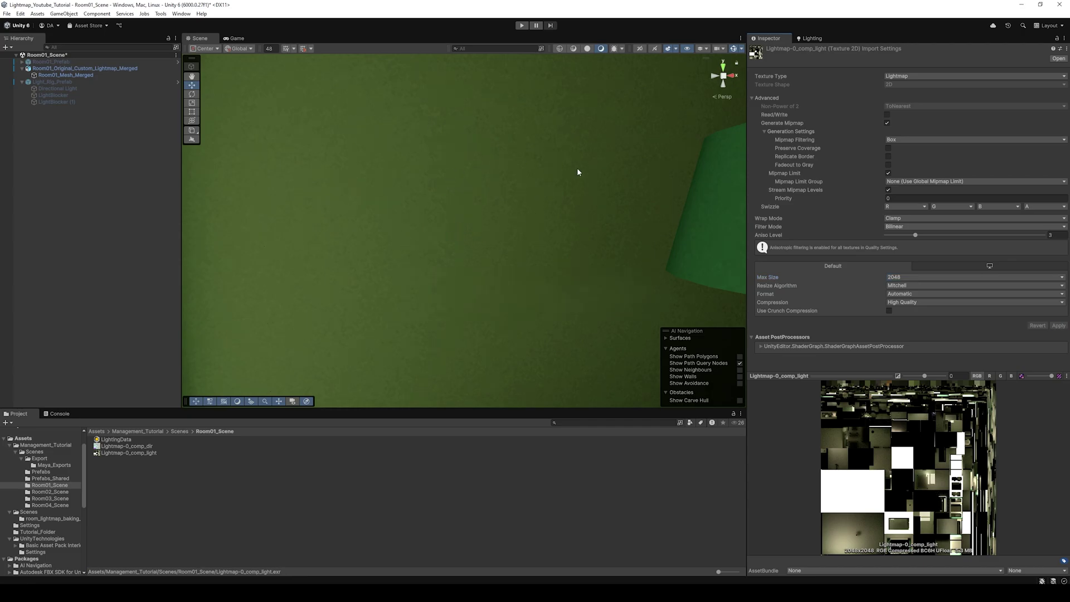
key("s")
right_click_drag(533, 195, 511, 236)
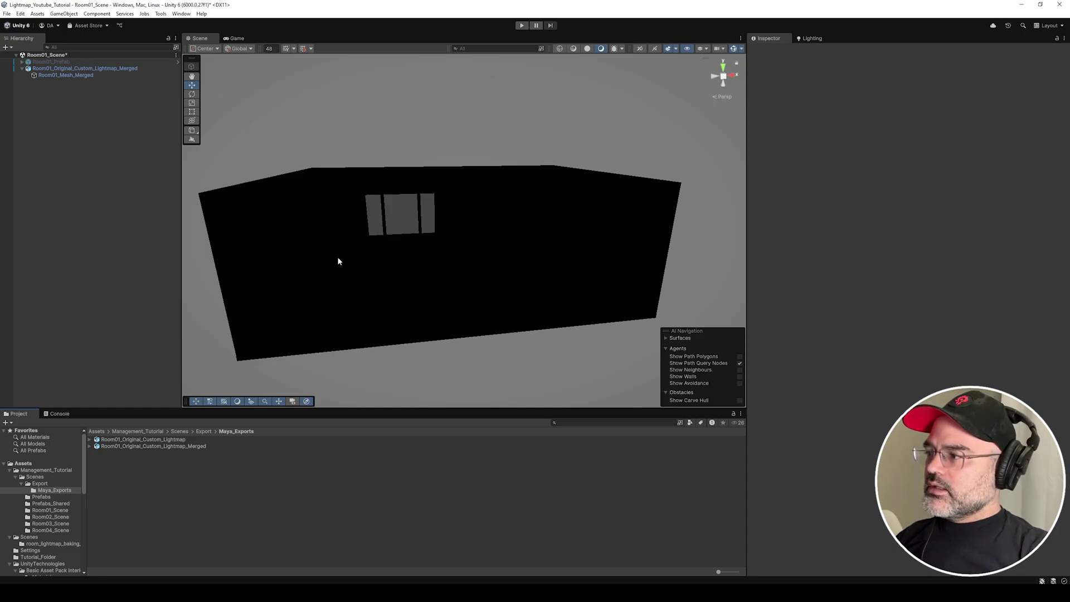
Create a folder named Material_Lightmap_Tutorial inside the Export folder and open it.
left_click(204, 431)
right_click(151, 467)
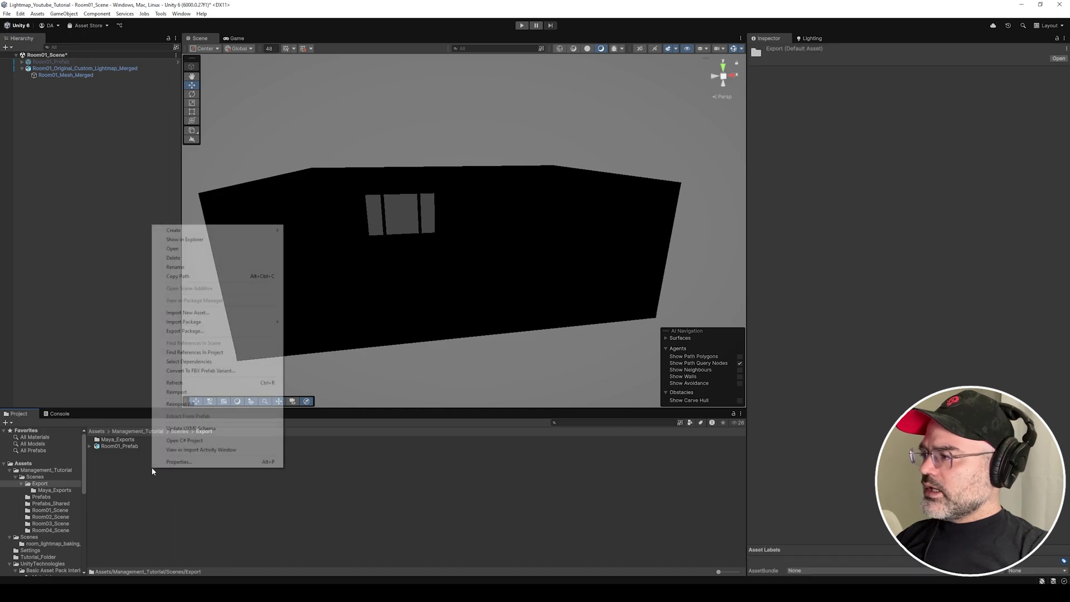
mouse_move(247, 237)
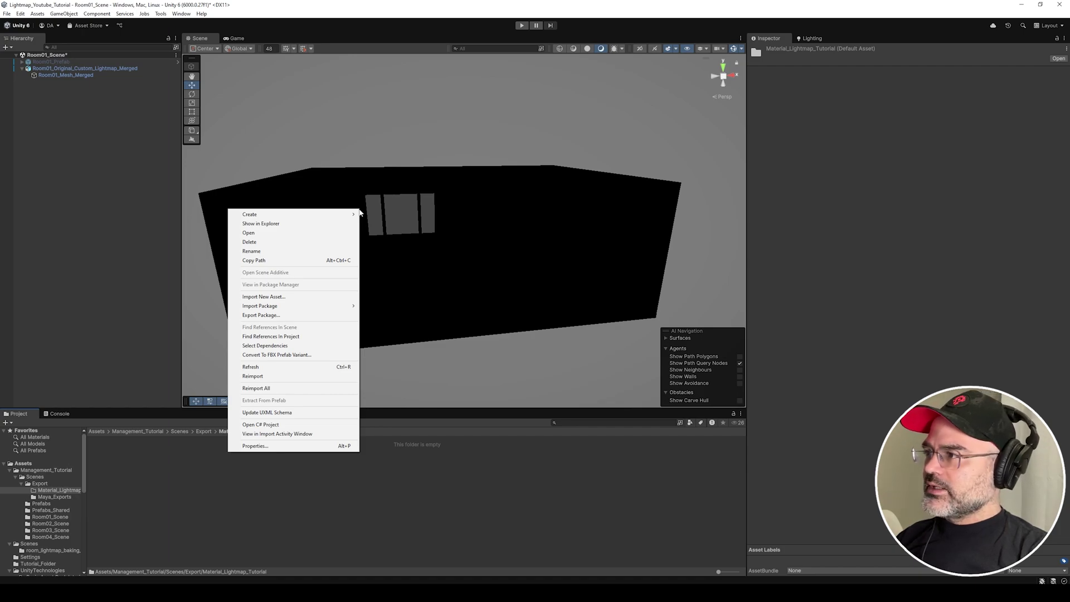
Create a URP Lit Shader Graph named Room_Lightmap_Shader in the Material_Lightmap_Tutorial folder and open it for editing.
mouse_move(351, 216)
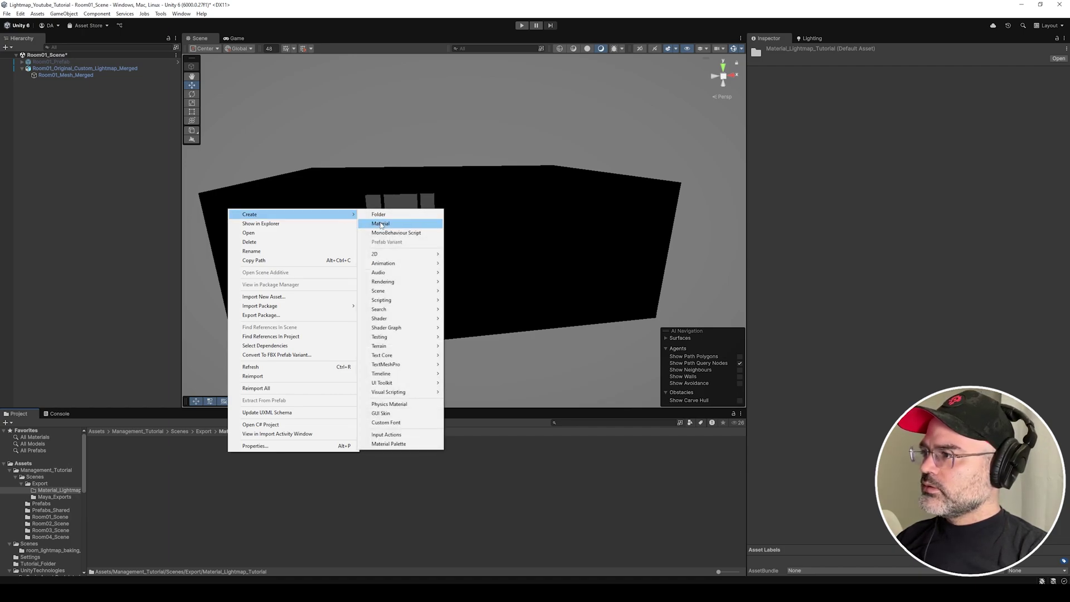
mouse_move(384, 256)
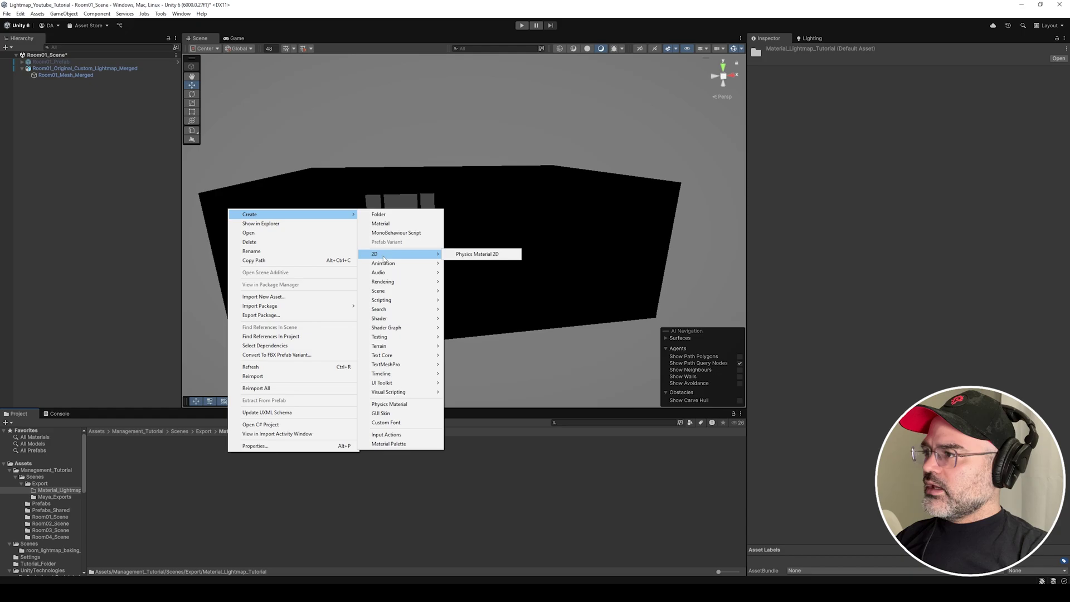
mouse_move(399, 328)
mouse_move(492, 331)
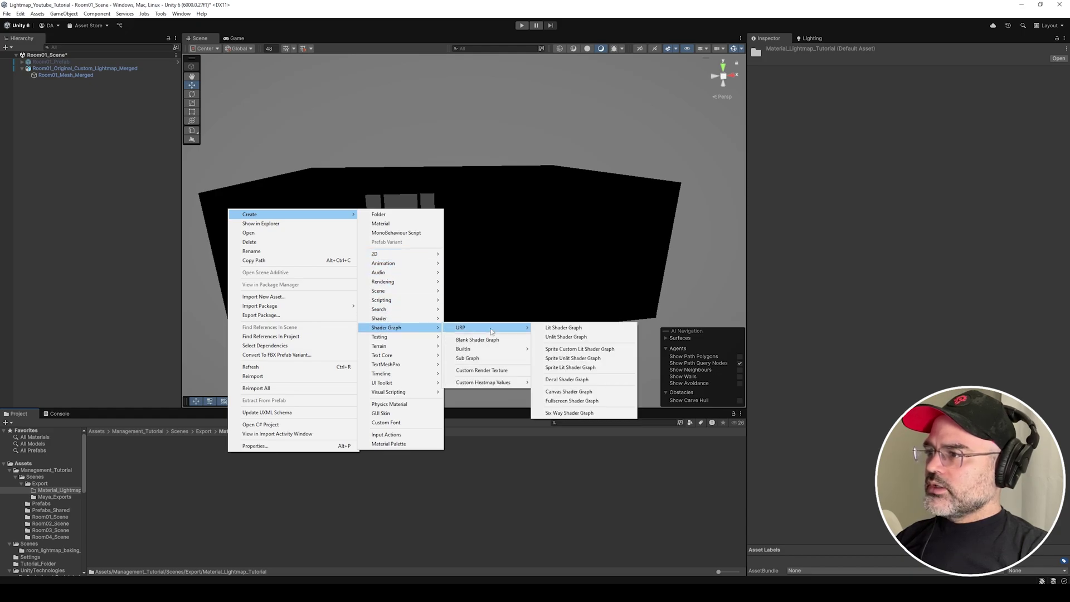
left_click(597, 332)
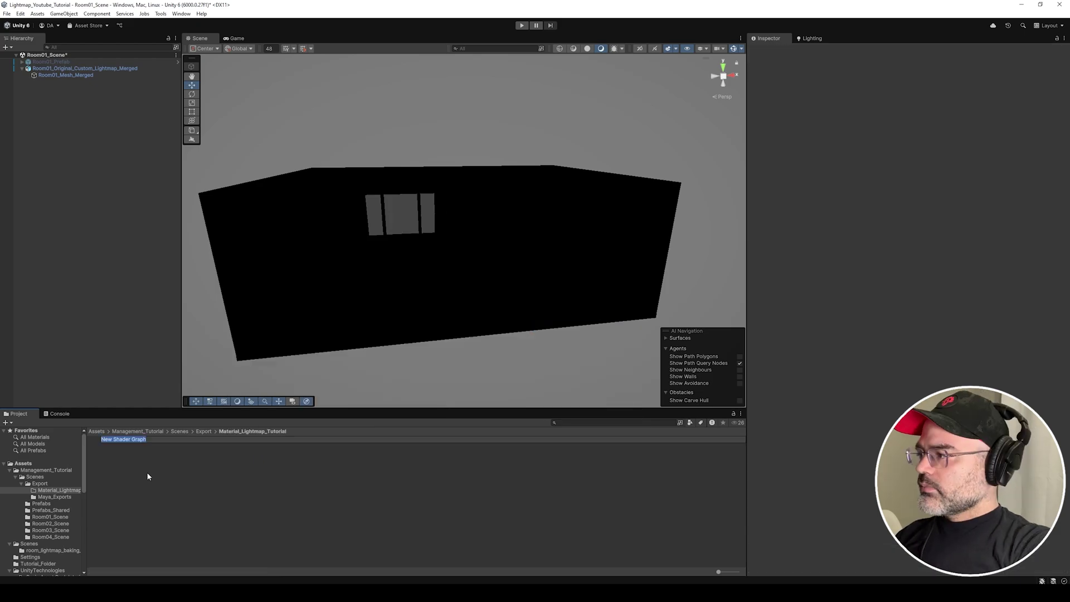
type("Room_Lightmap_Shader")
key("Return")
double_click(131, 440)
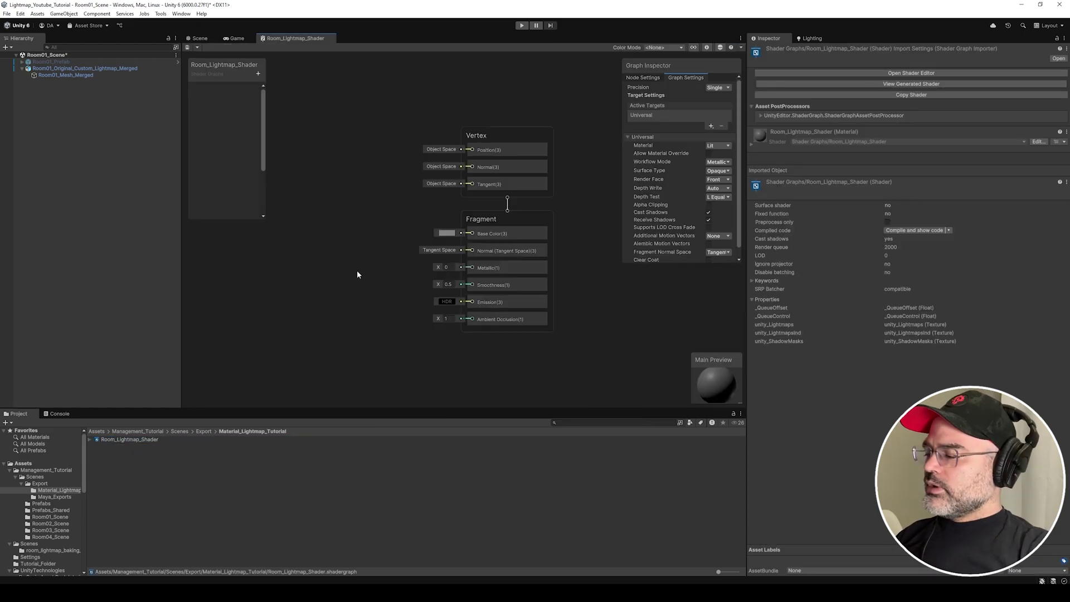
Maximize the shader graph and add two Sample Texture 2D nodes, placed one below the other.
key("shift+space")
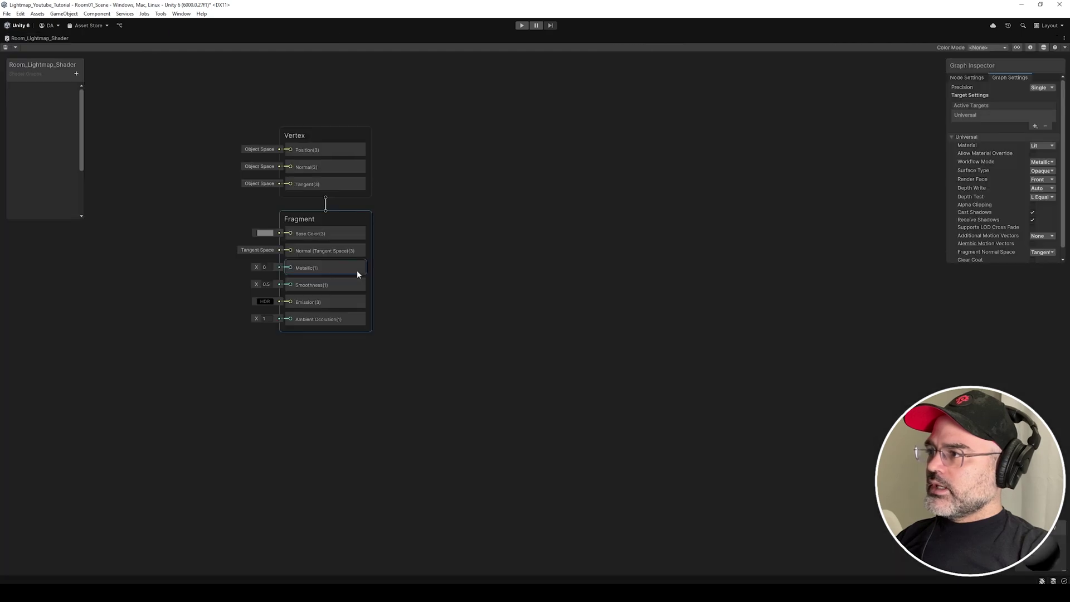
key("shift+space")
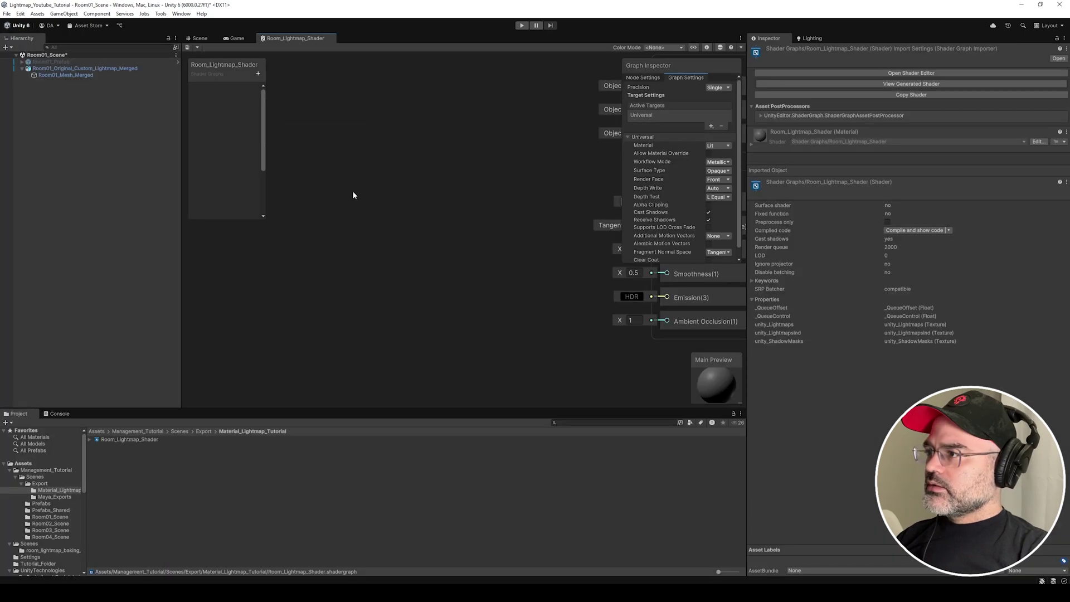
key("space")
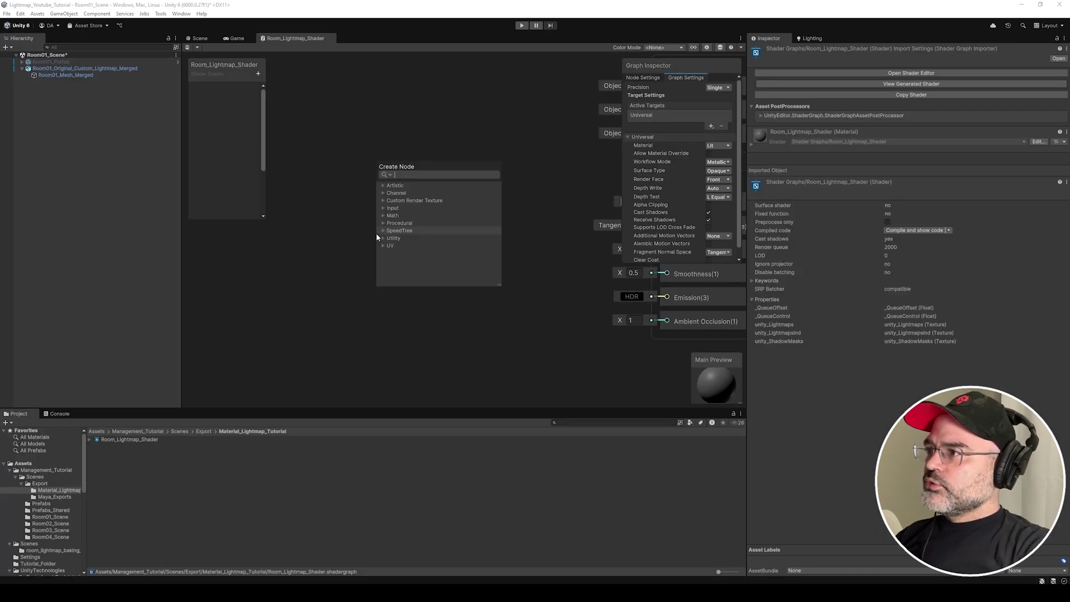
type("tex")
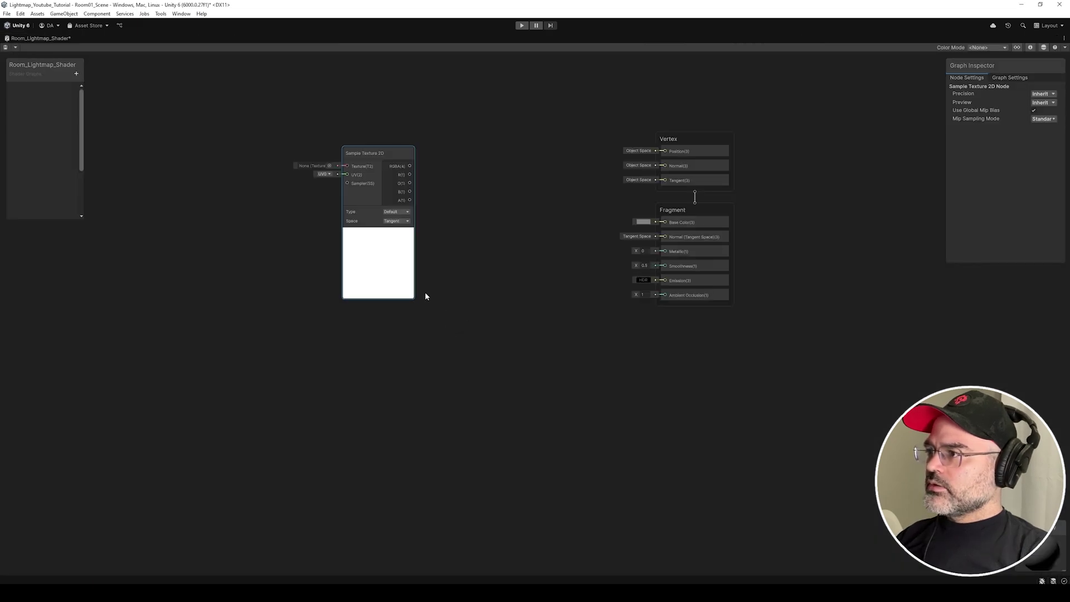
key("ctrl+d")
left_click_drag(457, 302, 375, 323)
Add a Texture 2D property named BaseMap and place it beside the upper Sample Texture 2D node.
left_click(76, 74)
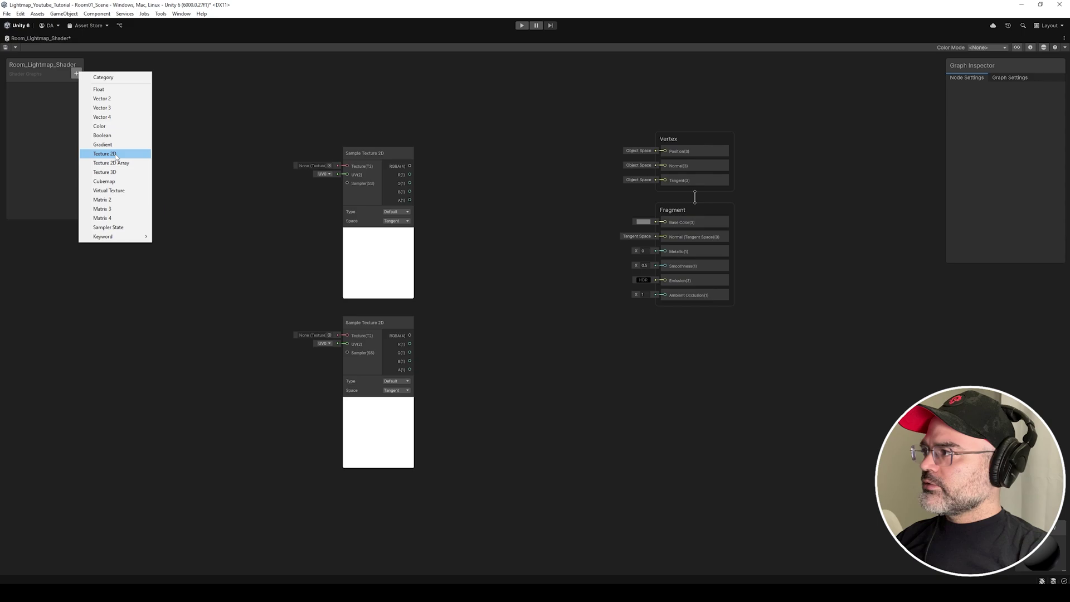
left_click(116, 156)
type("B")
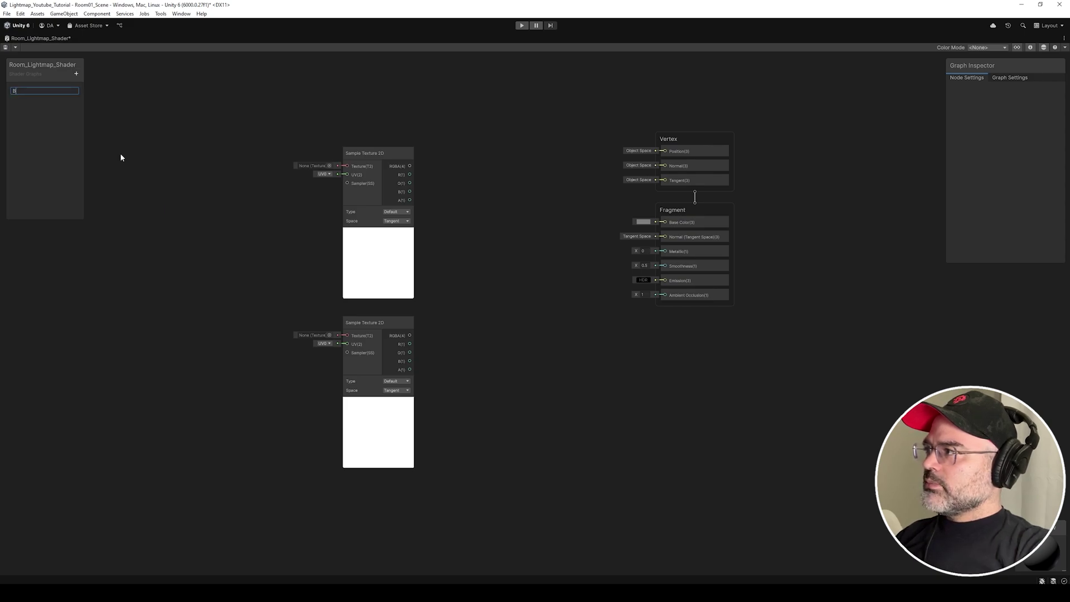
type("aseMap")
key("Return")
left_click_drag(28, 88, 233, 174)
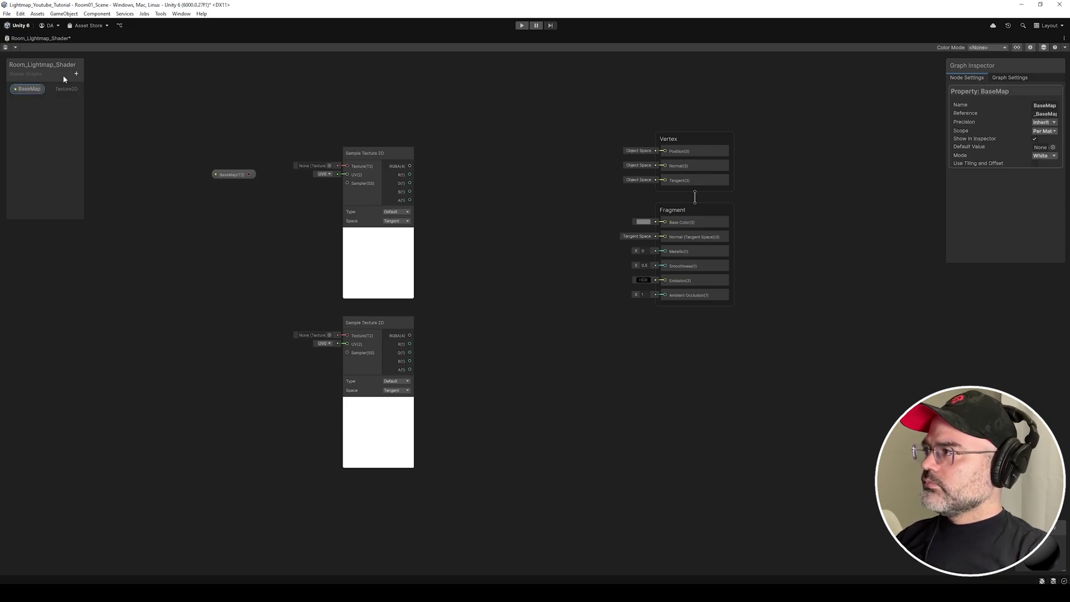
Add a Texture 2D property named Lightmap and place it beside the lower Sample Texture 2D node.
left_click(76, 74)
left_click(106, 156)
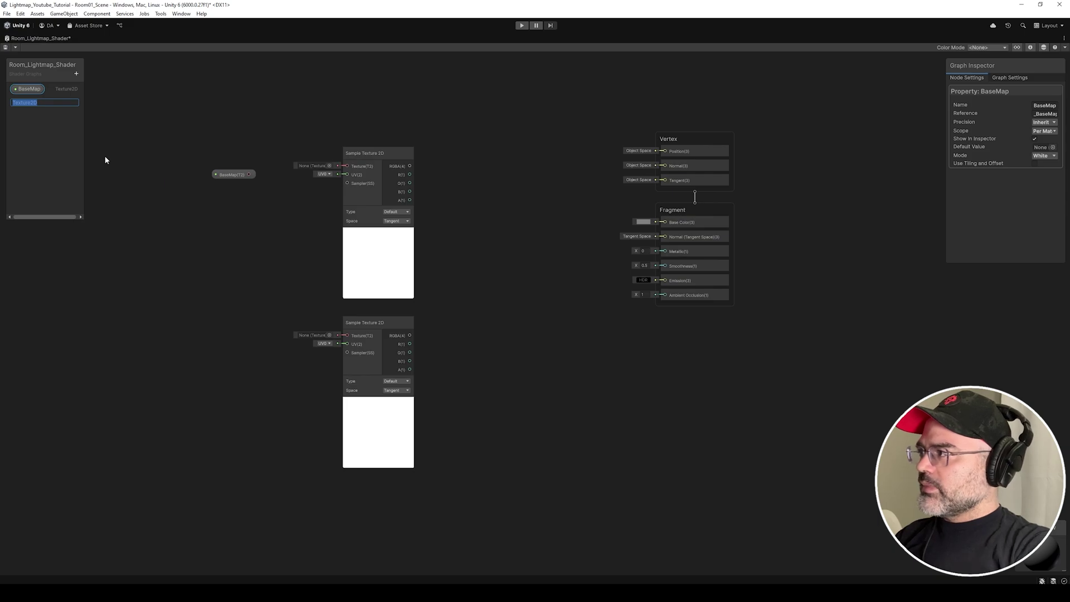
type("Lightmap")
key("Return")
left_click_drag(28, 100, 249, 350)
Add a Float property named Intensity (Lightmap) and place it in the graph below the fragment block.
left_click(77, 74)
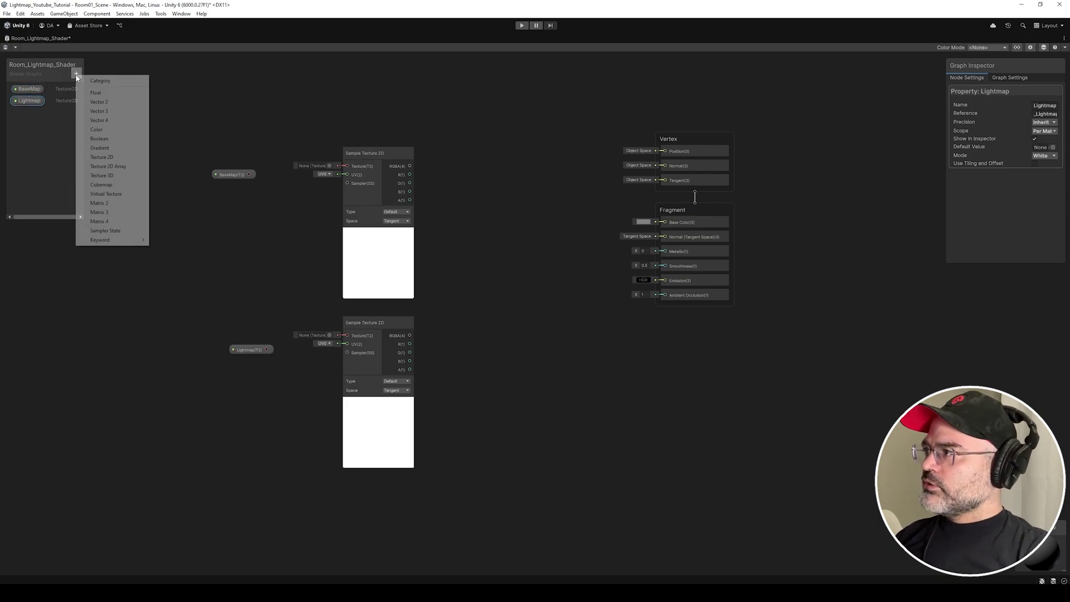
left_click(96, 92)
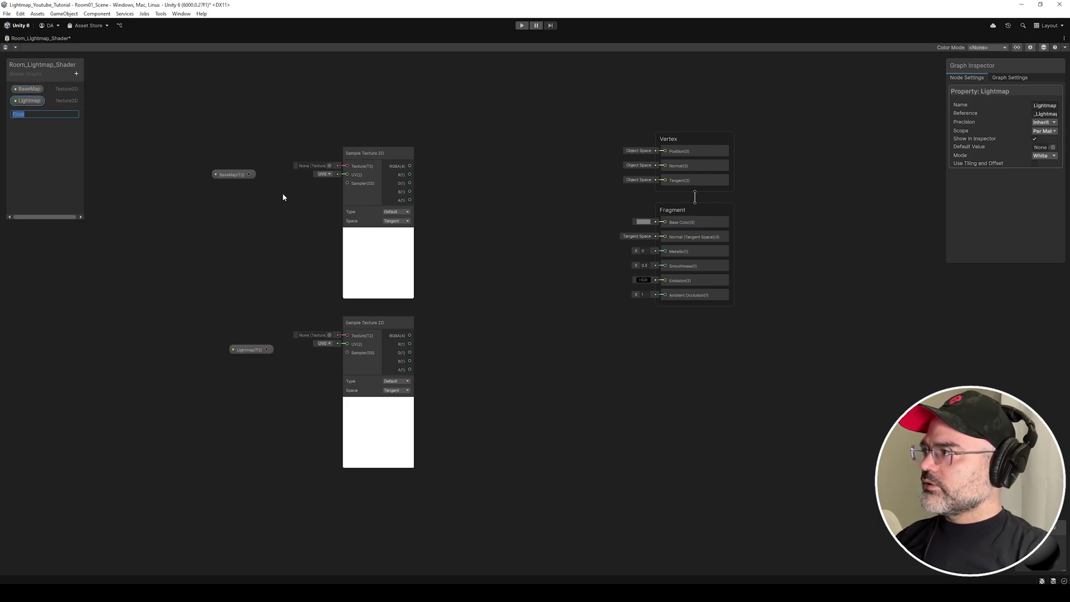
type("Intensity (Light)")
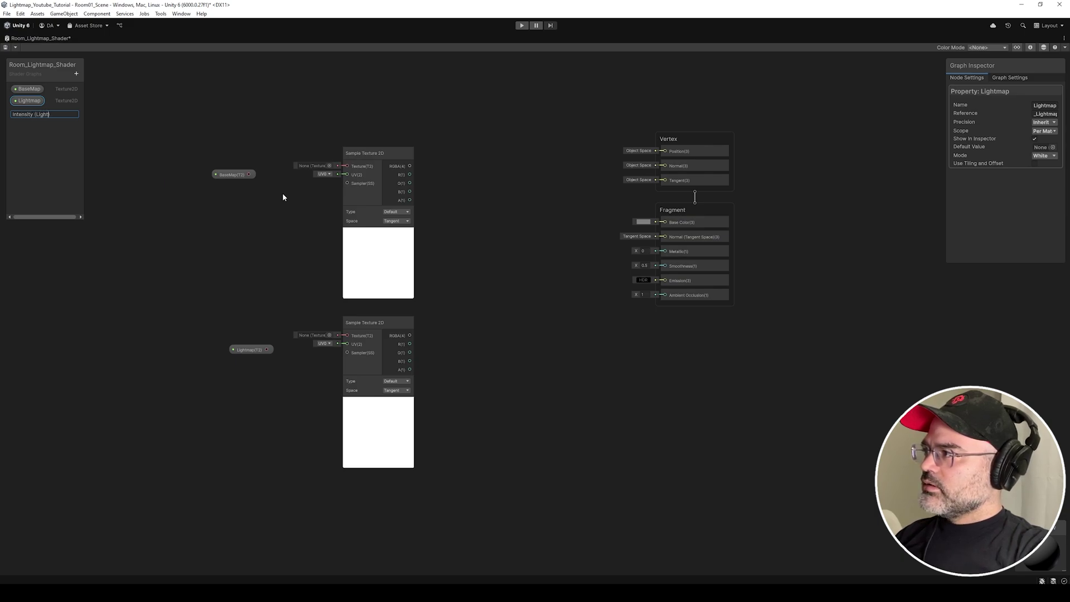
type("map")
key("Return")
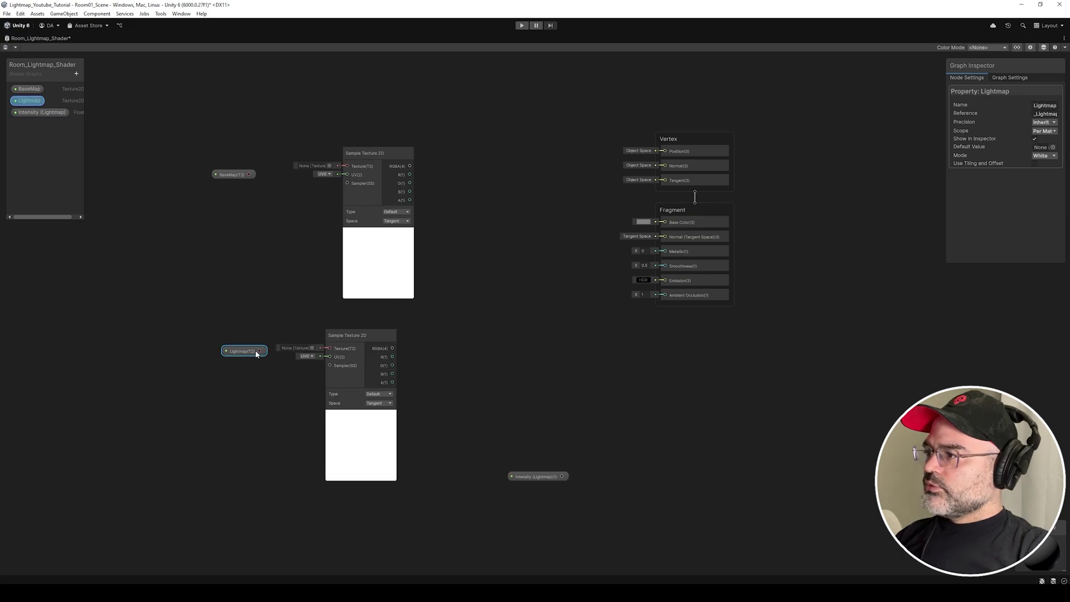
Connect Lightmap to the lower Sample Texture 2D node's texture input and BaseMap to the upper one's.
left_click(264, 352)
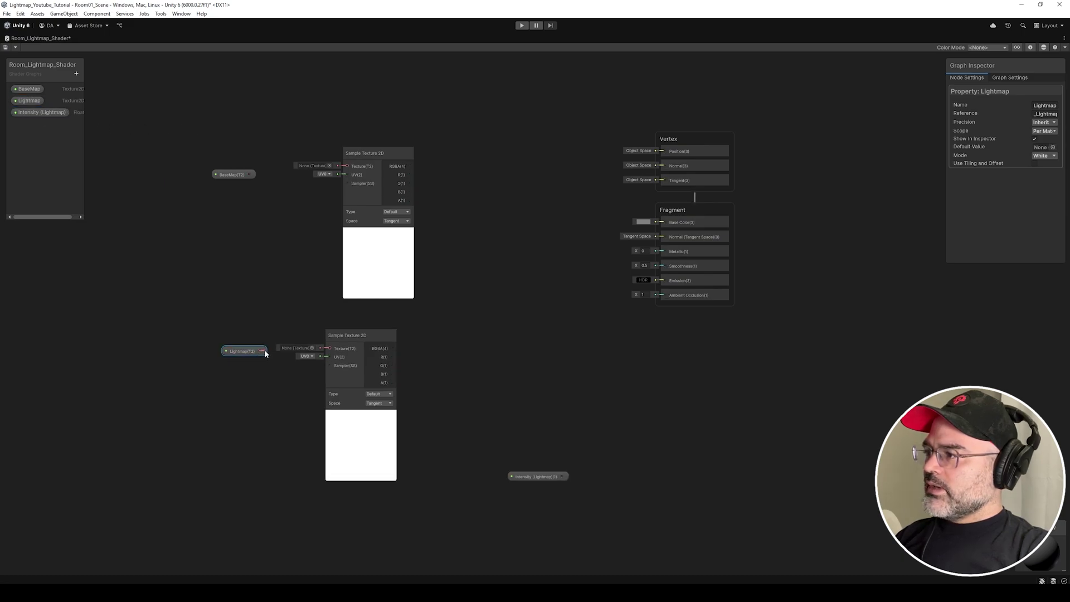
left_click_drag(314, 353, 316, 352)
left_click_drag(231, 176, 346, 166)
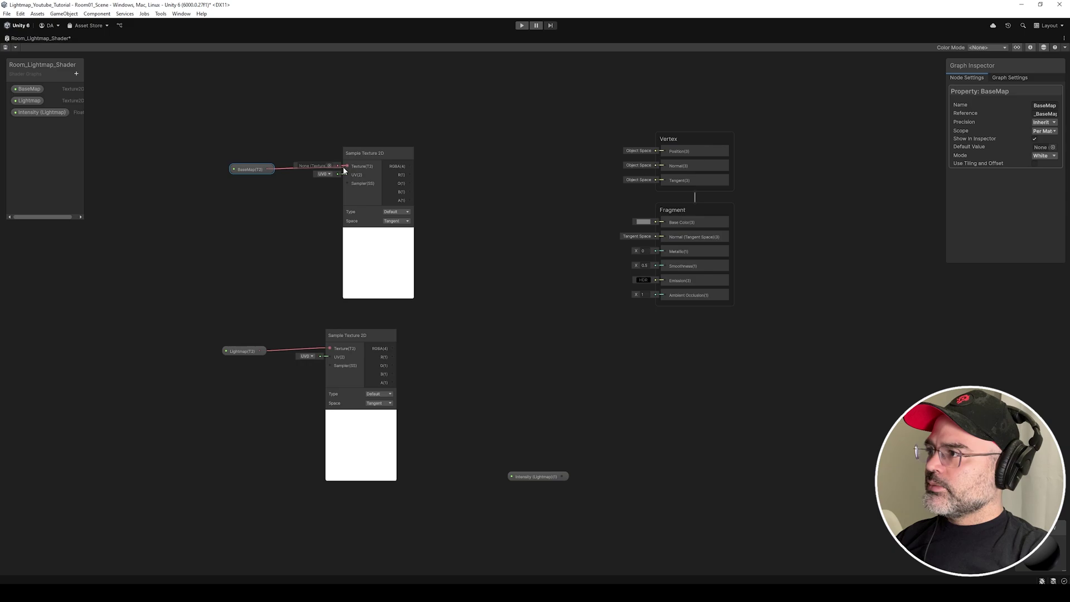
left_click_drag(253, 172, 254, 168)
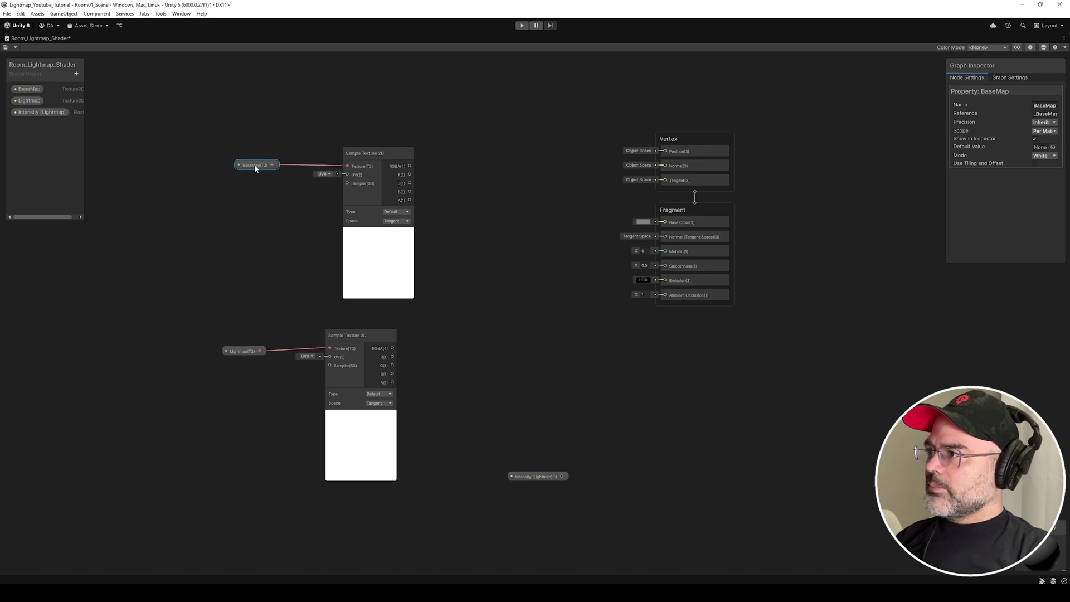
Keep the BaseMap sampler on UV0 and set the Lightmap sampler's UV channel to UV1.
left_click(325, 174)
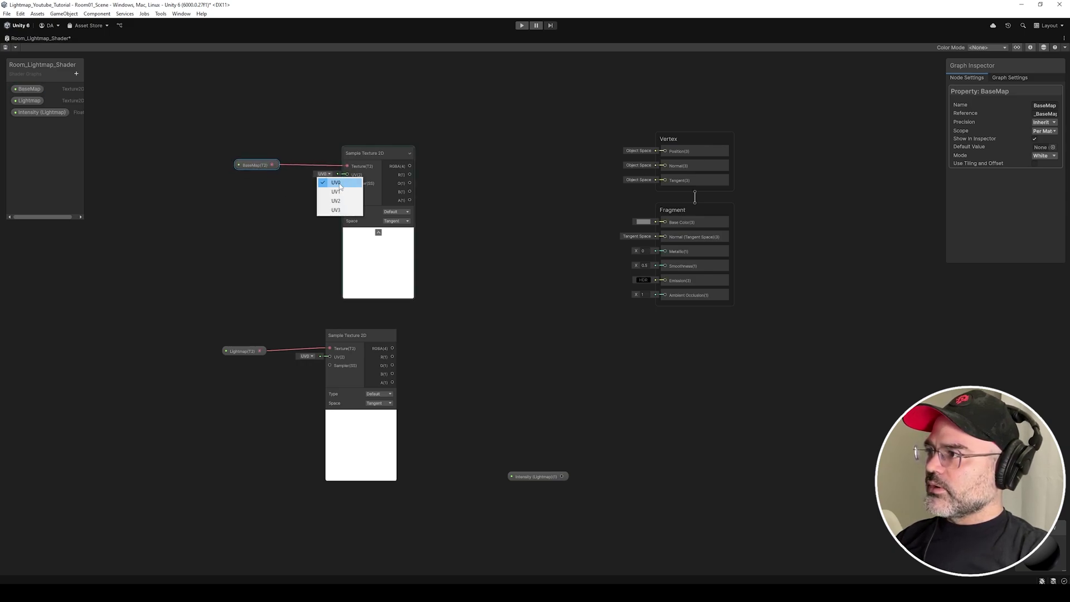
left_click(340, 186)
left_click_drag(239, 354, 253, 347)
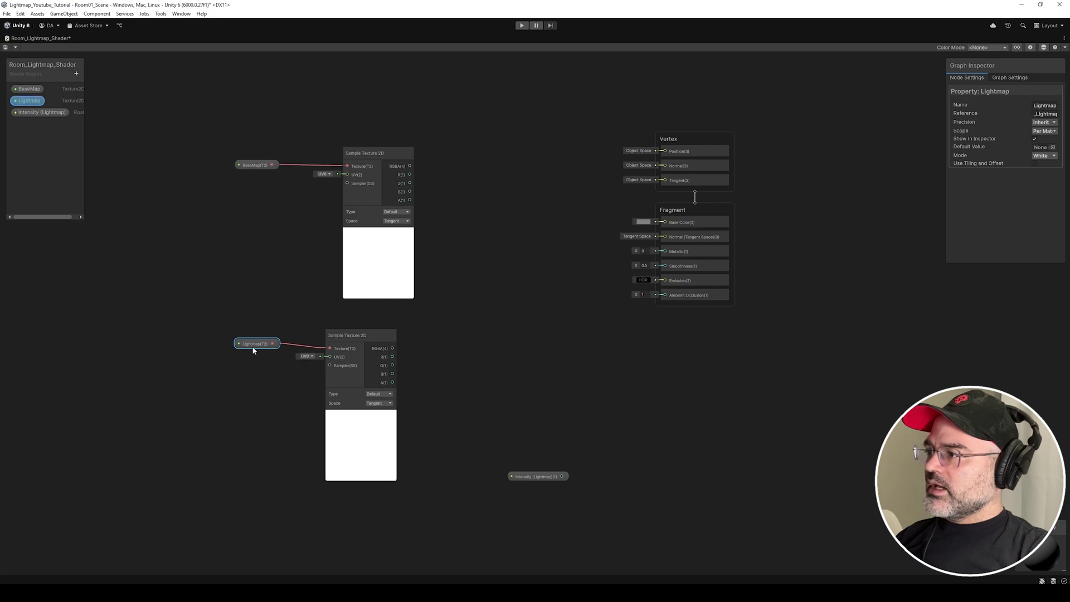
left_click(309, 358)
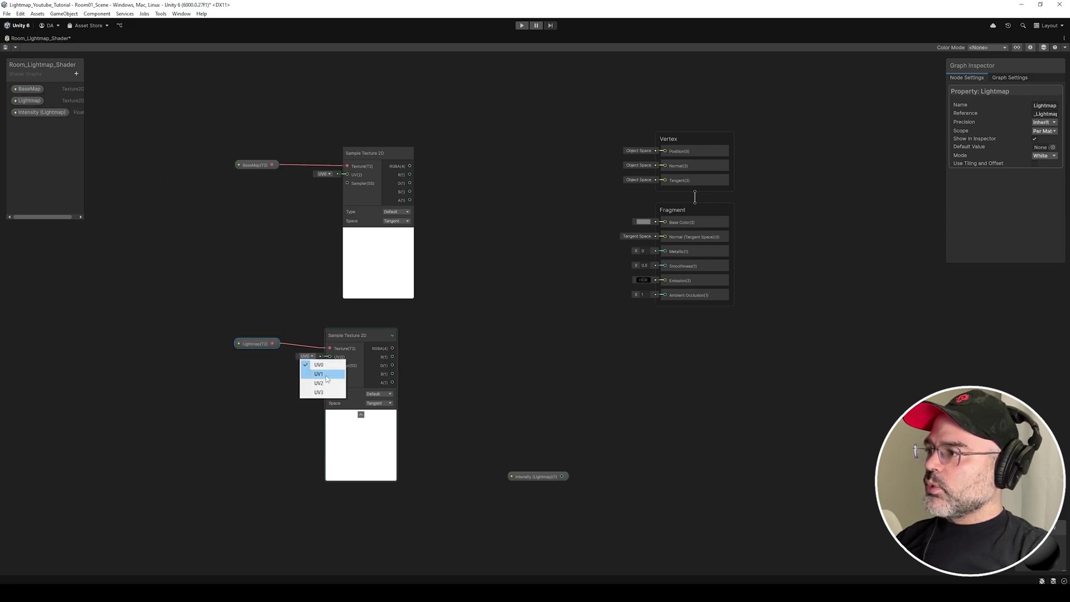
left_click(309, 369)
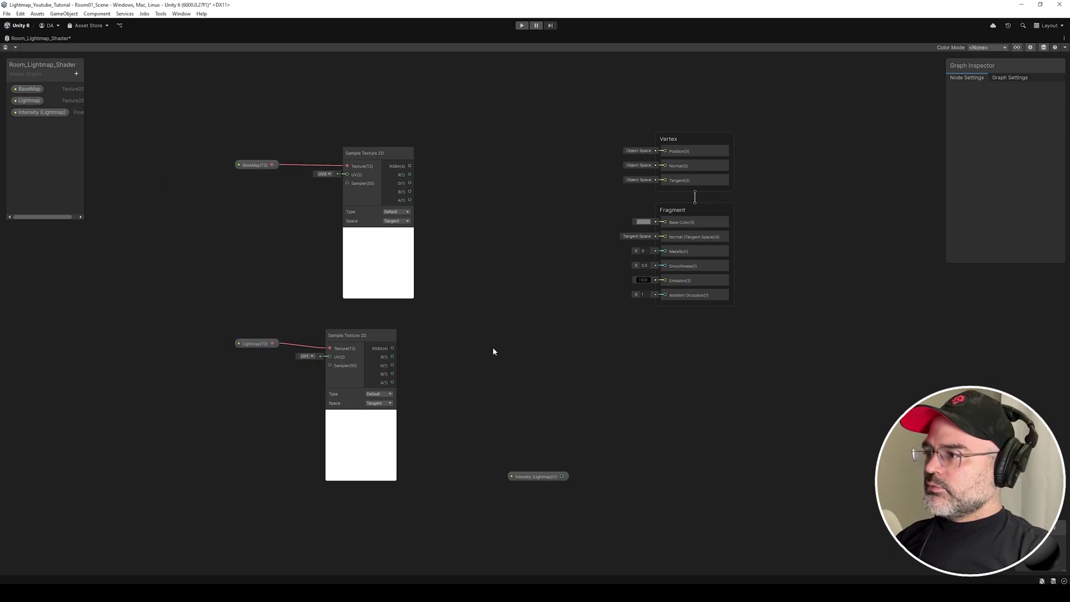
Add a Blend node between the texture samplers and the fragment block, with its mode set to Multiply.
key("space")
type("ble")
key("Return")
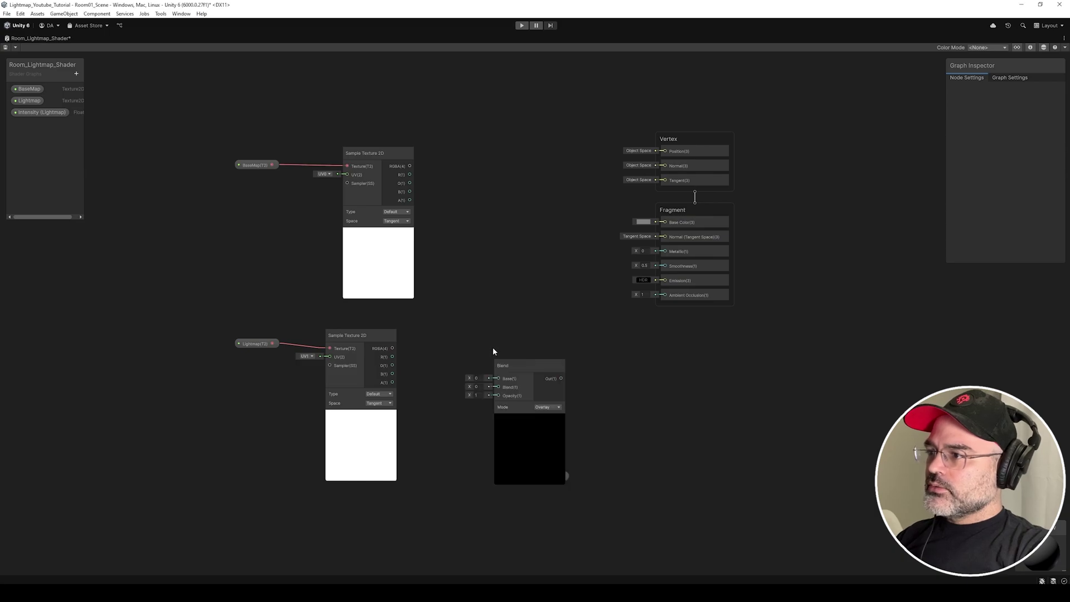
left_click(539, 335)
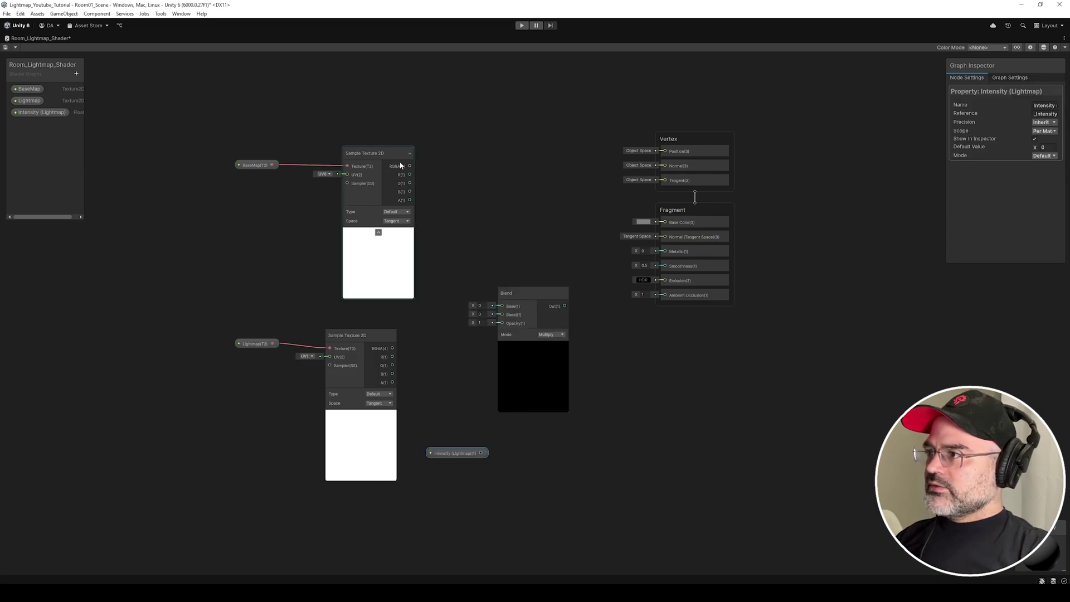
Wire the BaseMap sample, Lightmap sample and Intensity (Lightmap) into Blend's Base, Blend and Opacity inputs, and its output into the fragment Base Color.
left_click_drag(410, 166, 502, 307)
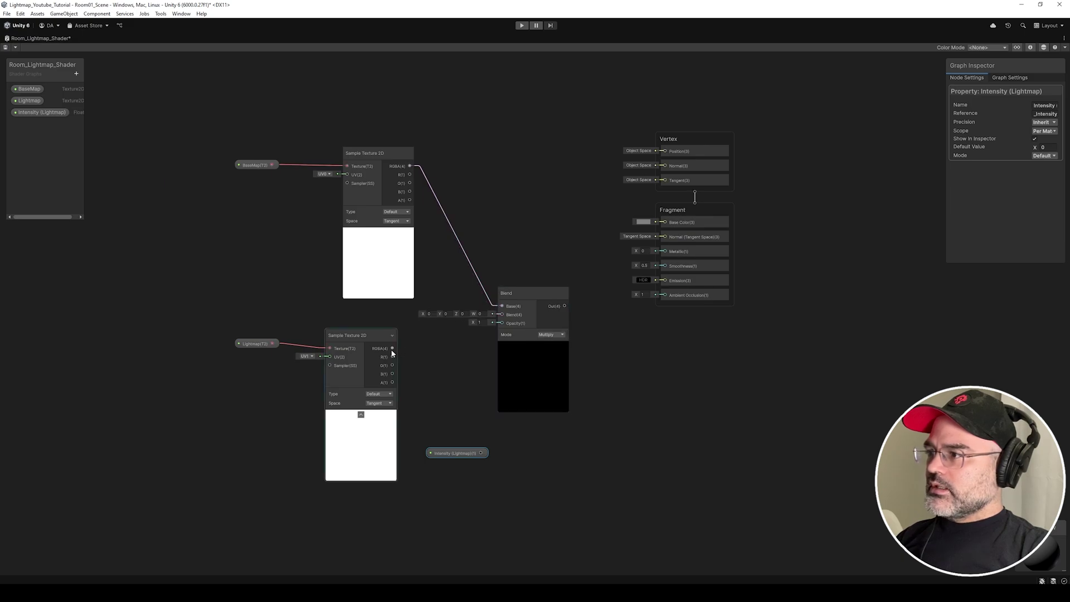
left_click_drag(392, 348, 500, 315)
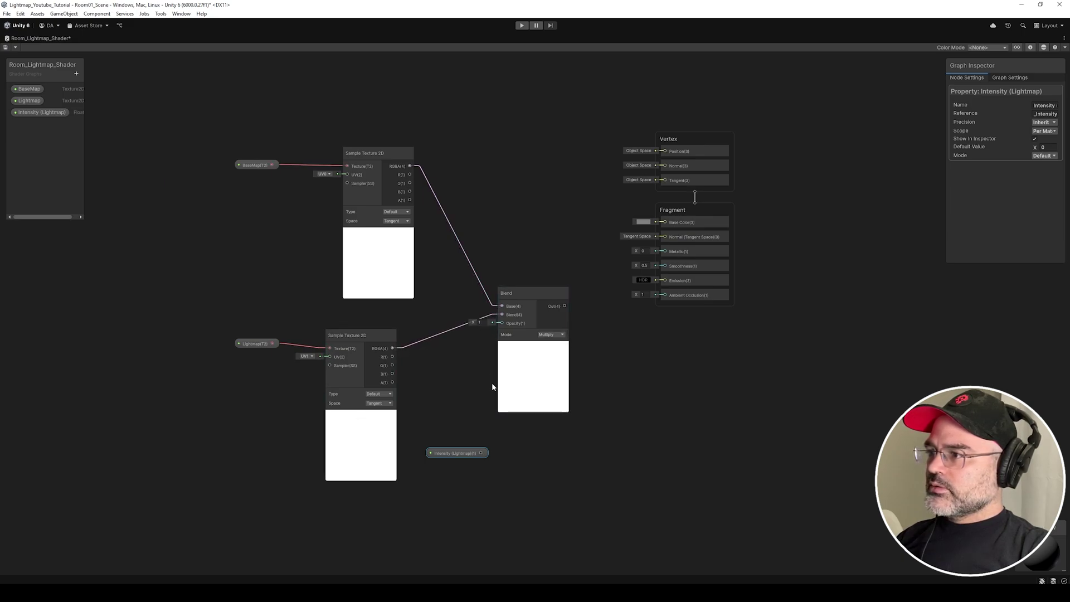
left_click_drag(483, 453, 501, 323)
left_click_drag(566, 306, 646, 222)
Rearrange the Blend node and the BaseMap and Lightmap node groups so the graph is spaced out clearly.
left_click_drag(541, 403, 546, 341)
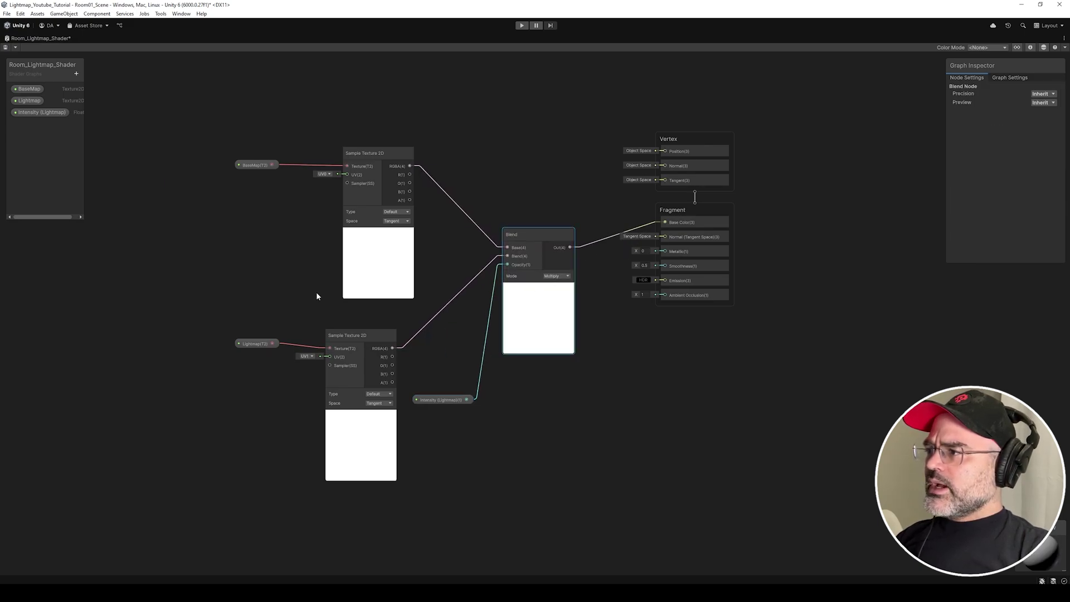
left_click_drag(199, 133, 342, 247)
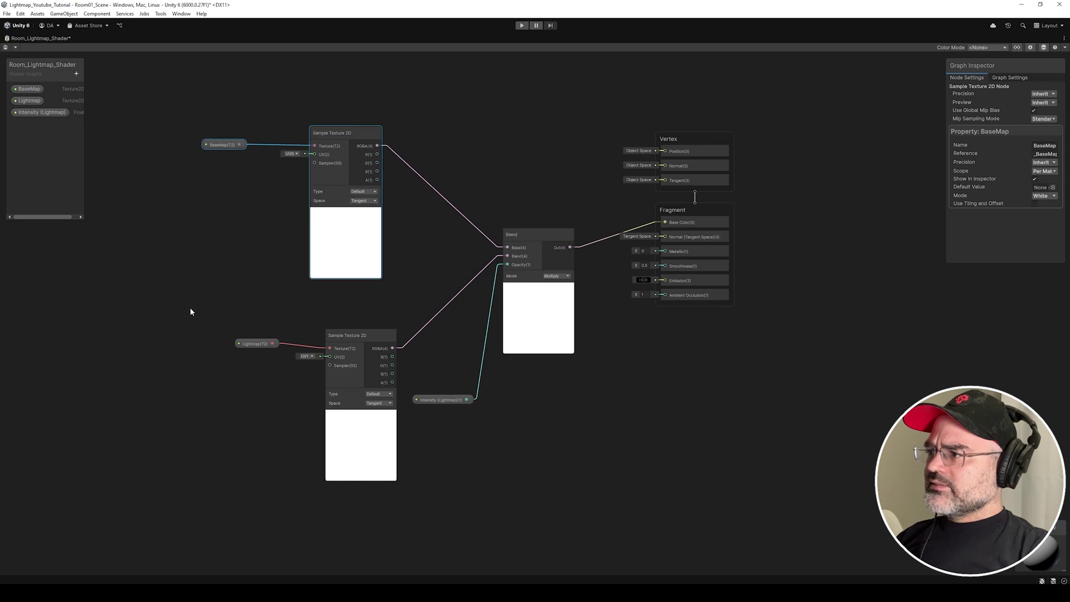
left_click_drag(203, 311, 251, 354)
left_click_drag(344, 437, 328, 432)
left_click_drag(193, 308, 302, 423)
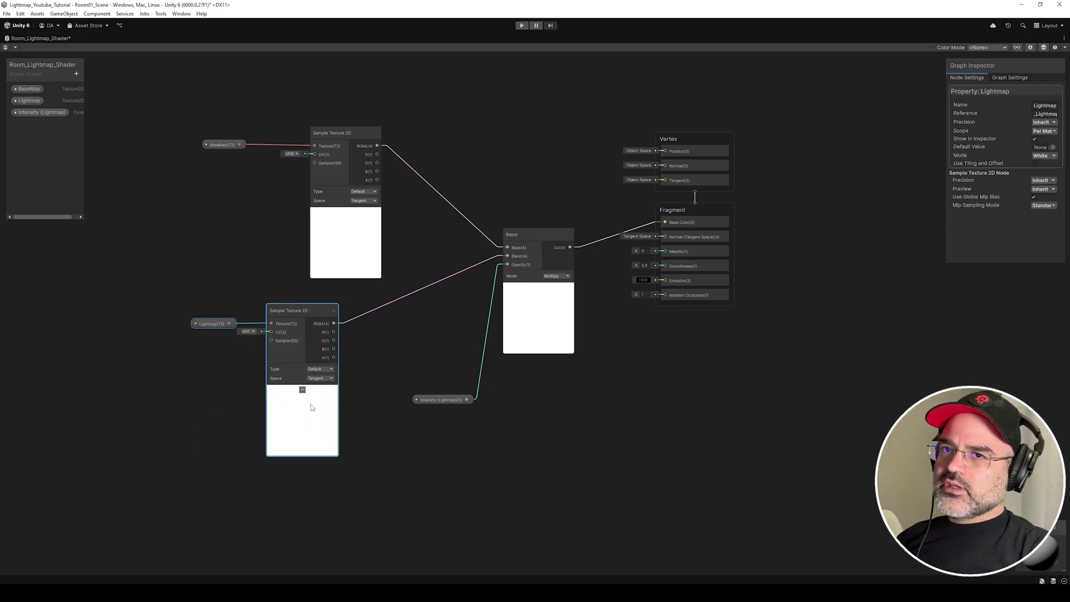
left_click(246, 119)
left_click_drag(222, 149, 252, 150)
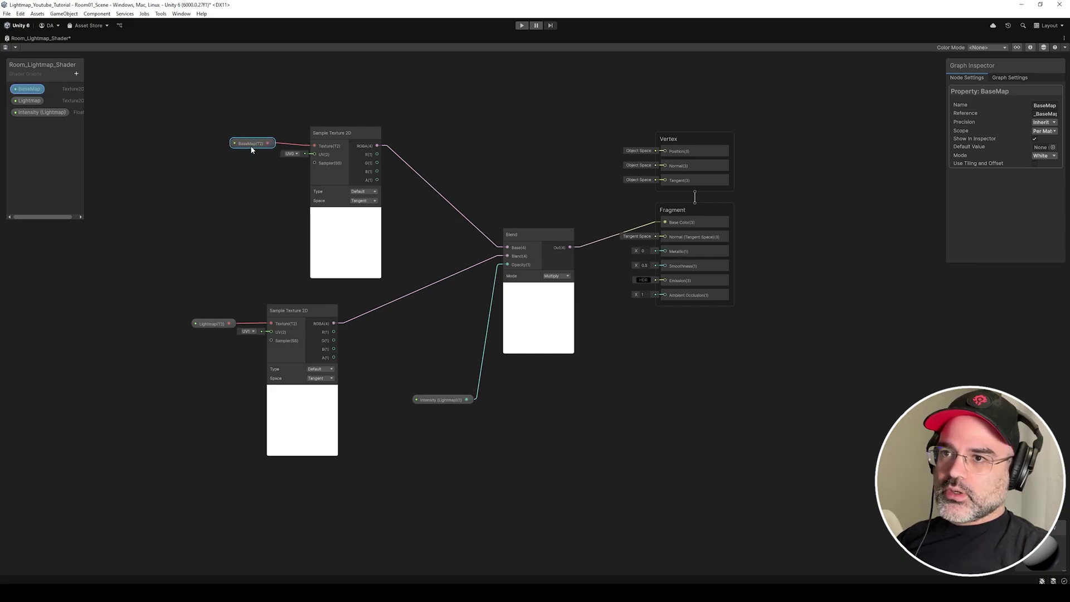
left_click(828, 167)
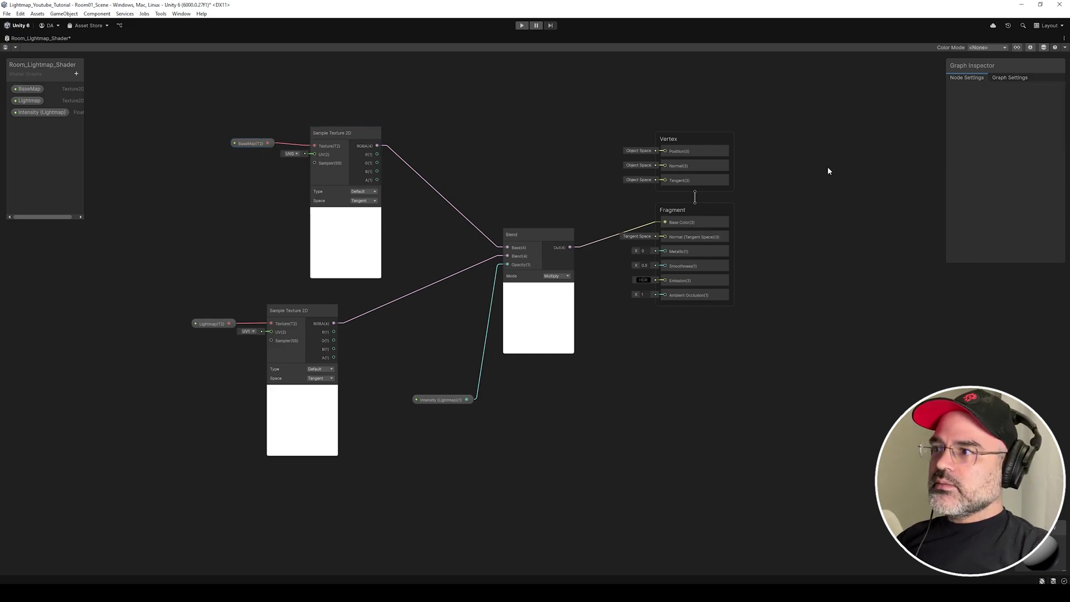
Change the shader graph's Universal target material type from Lit to Unlit and save the graph.
left_click(714, 215)
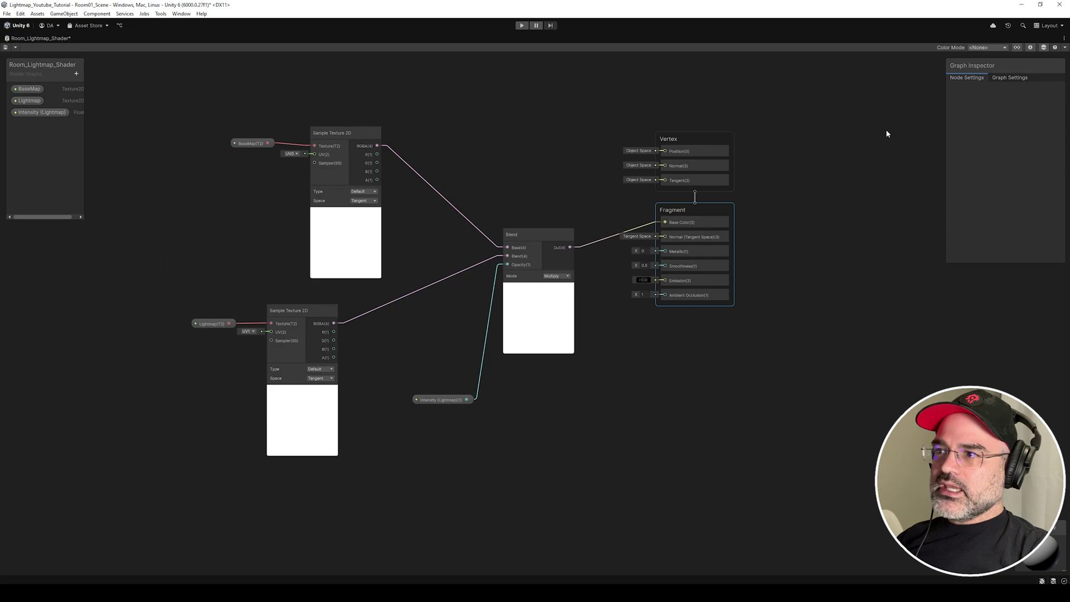
left_click(886, 134)
left_click(711, 210)
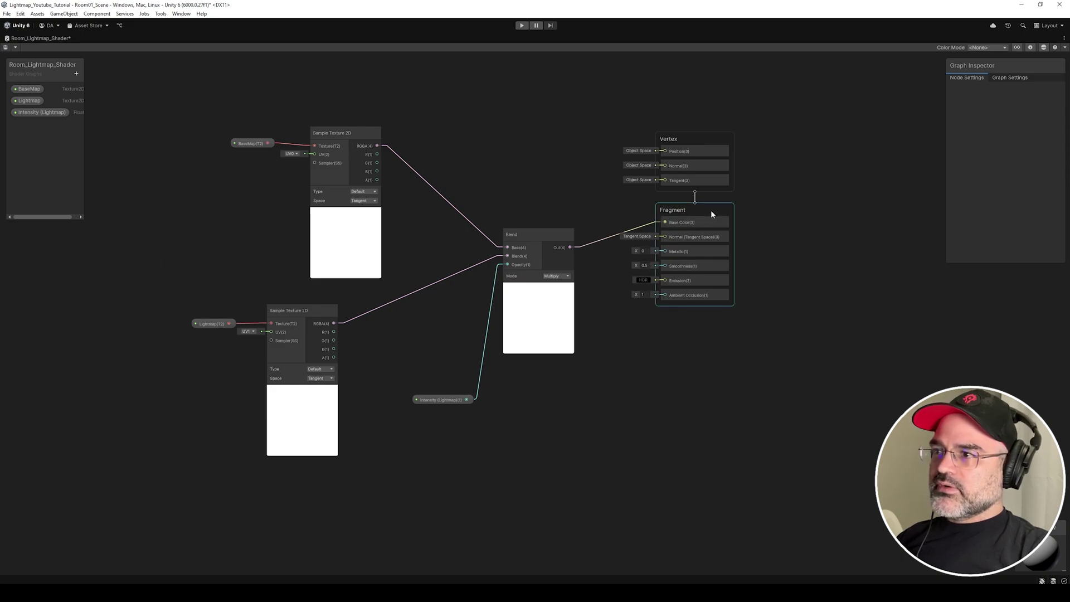
left_click(1006, 78)
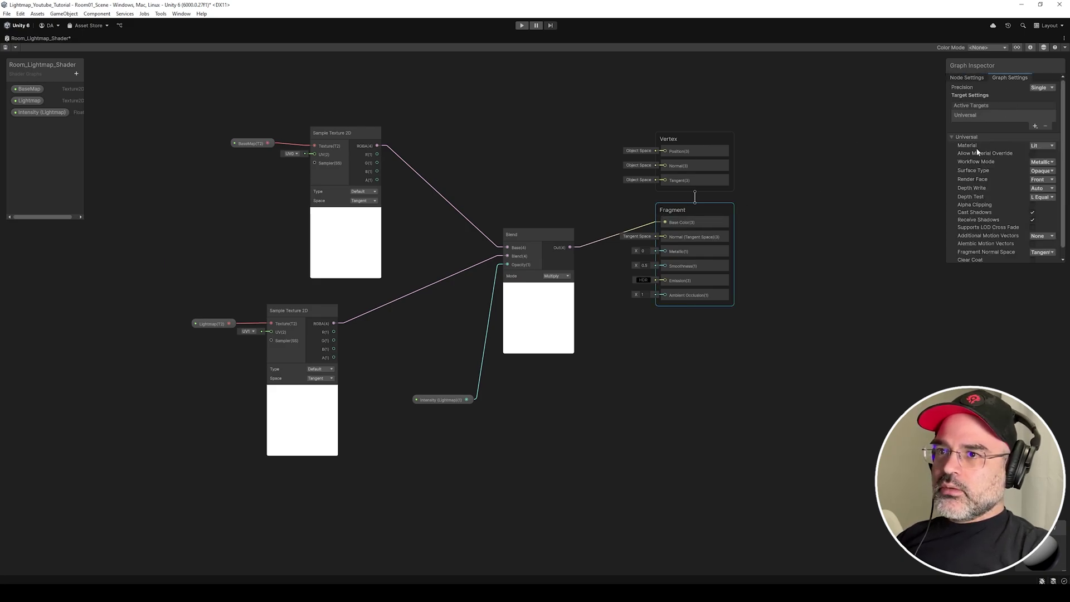
left_click(1037, 146)
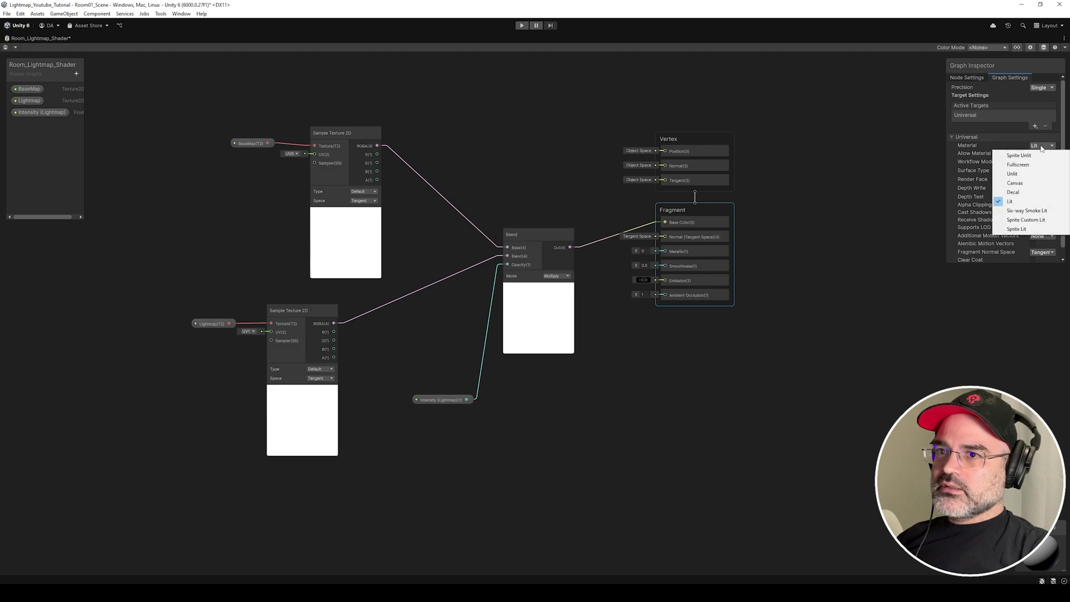
left_click(1013, 173)
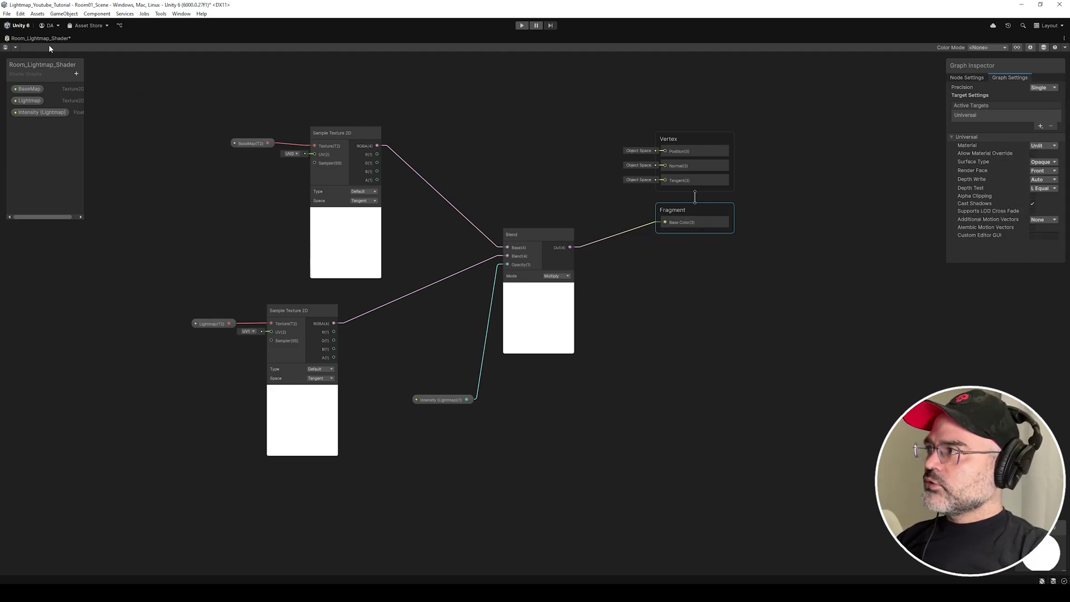
left_click(6, 48)
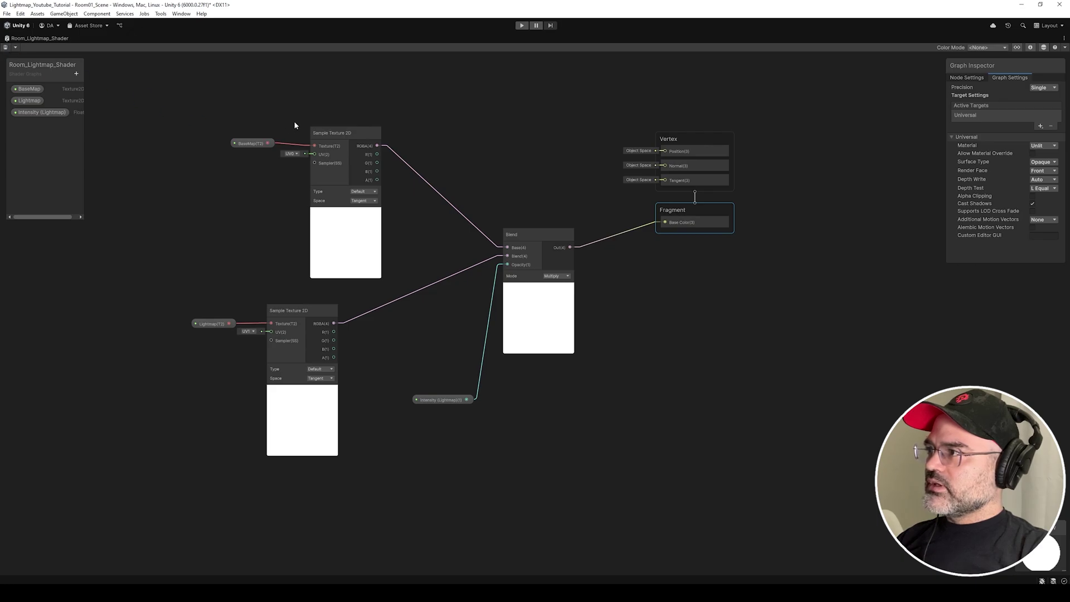
Set the Intensity (Lightmap) property to Slider mode with default 1 and a range of 0 to 1, and save the graph.
key("shift+space")
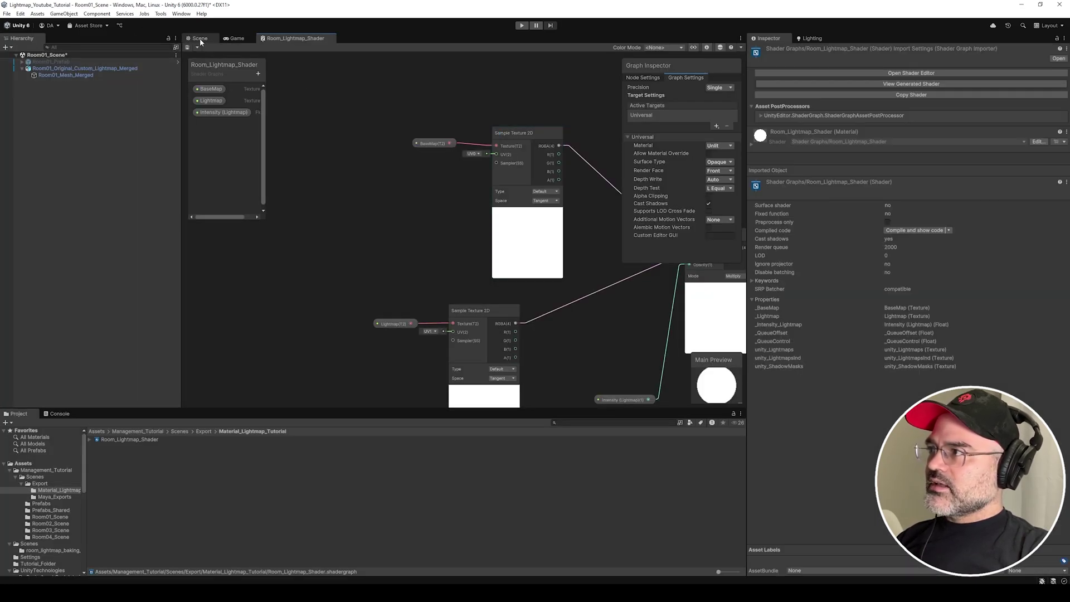
right_click(326, 161)
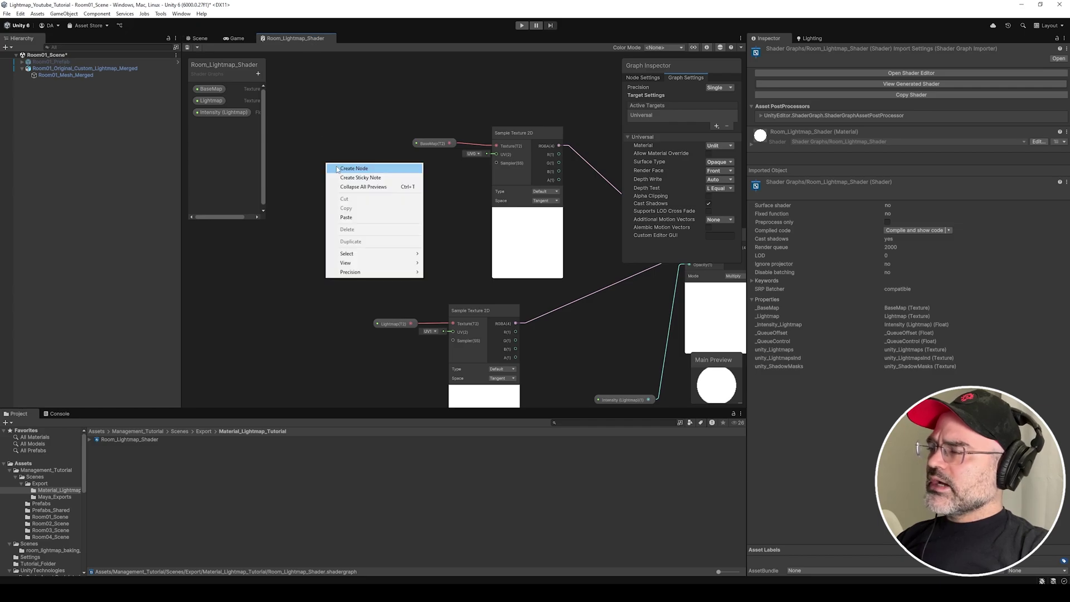
left_click(342, 166)
left_click(218, 112)
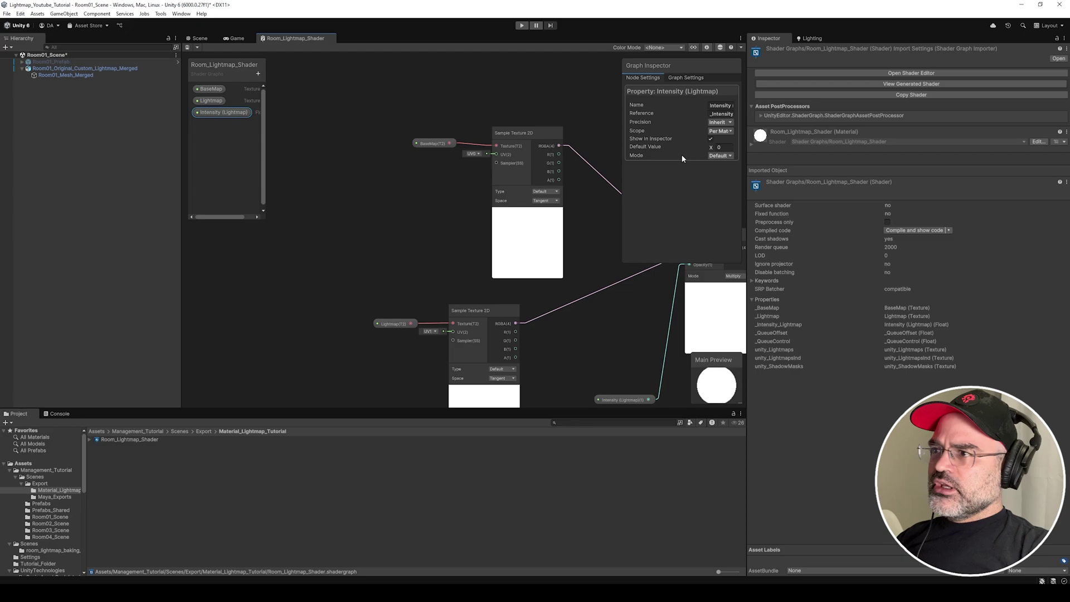
left_click(719, 155)
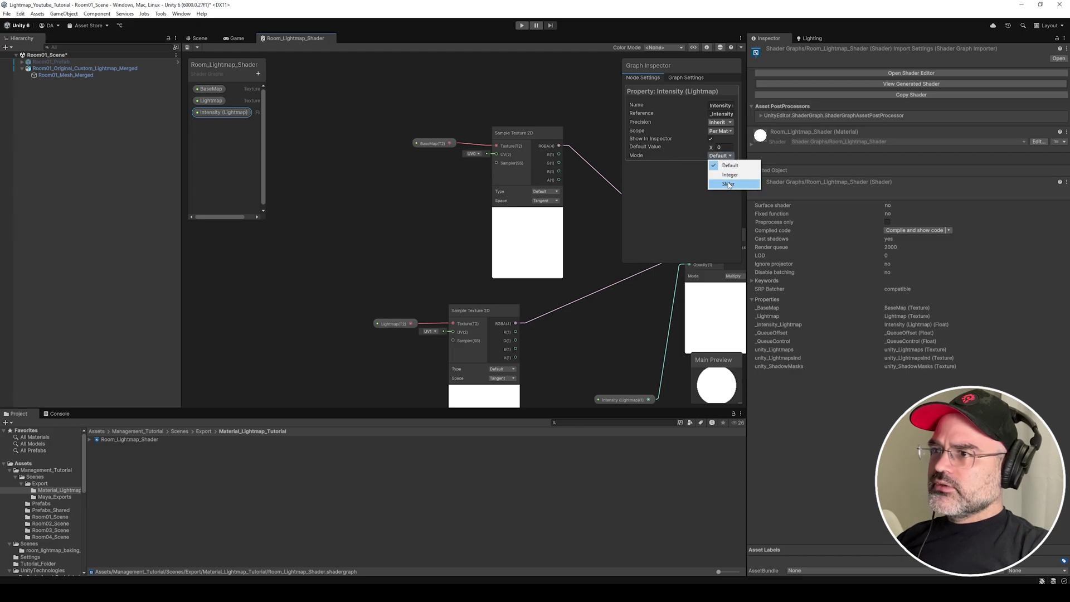
left_click(728, 184)
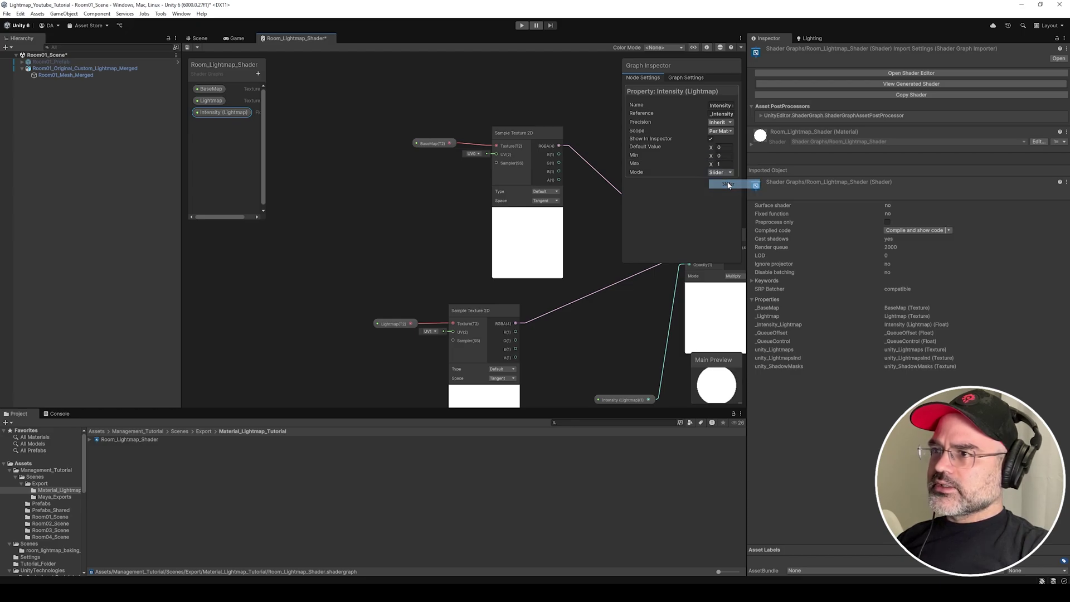
left_click(724, 155)
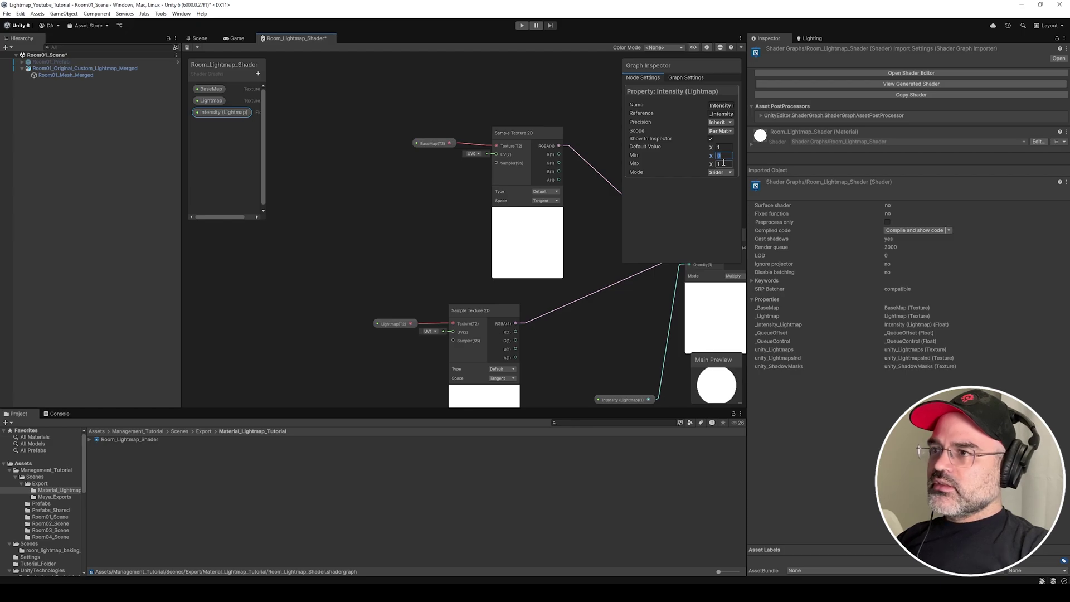
left_click(725, 148)
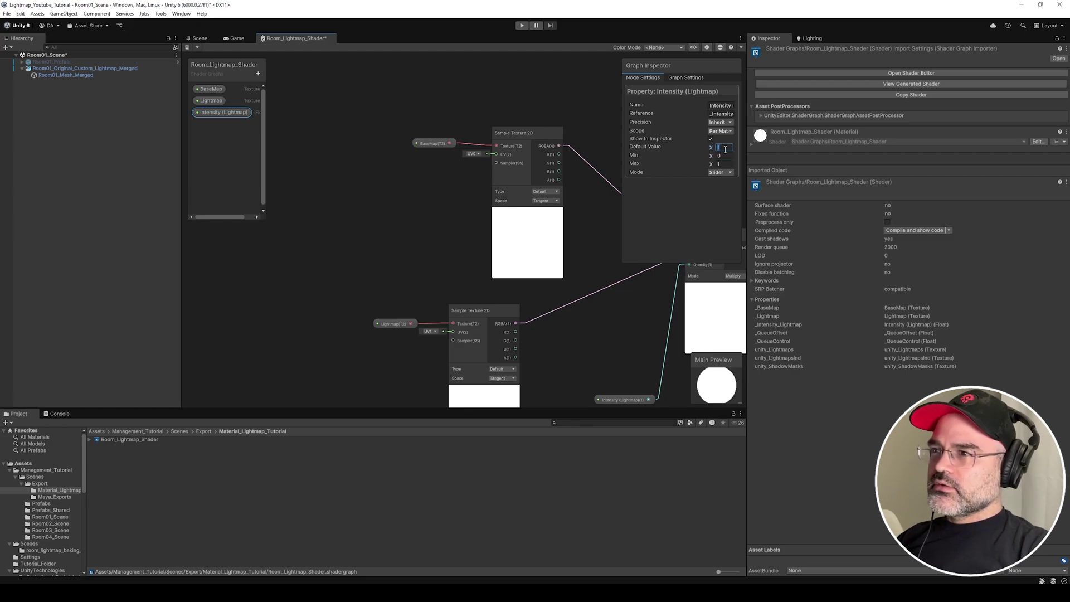
left_click(724, 164)
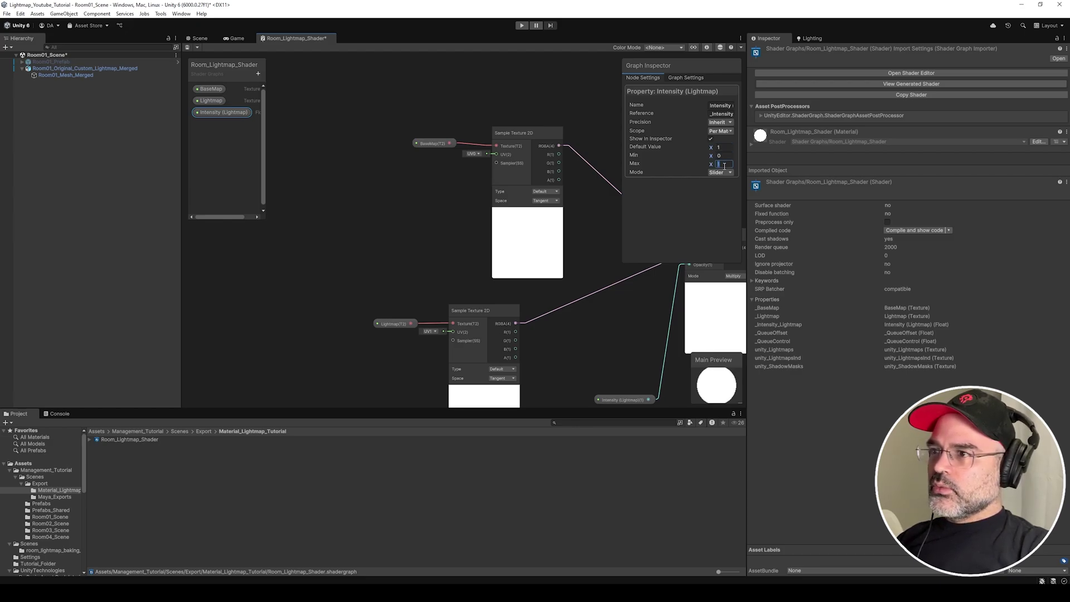
left_click(187, 50)
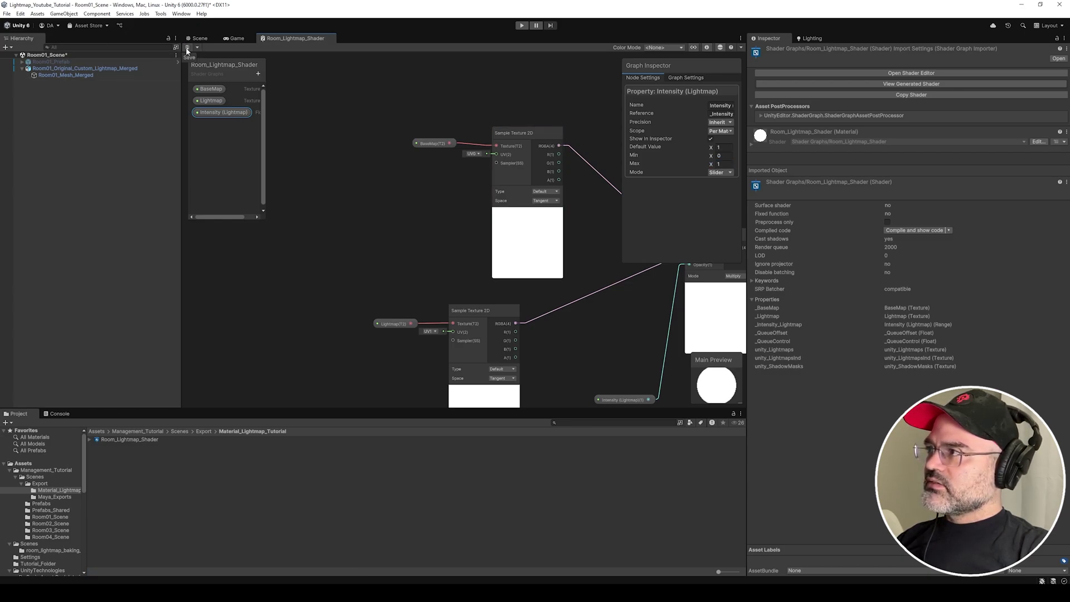
Return to the scene view and create a material from Room_Lightmap_Shader in the Material_Lightmap_Tutorial folder.
left_click(196, 38)
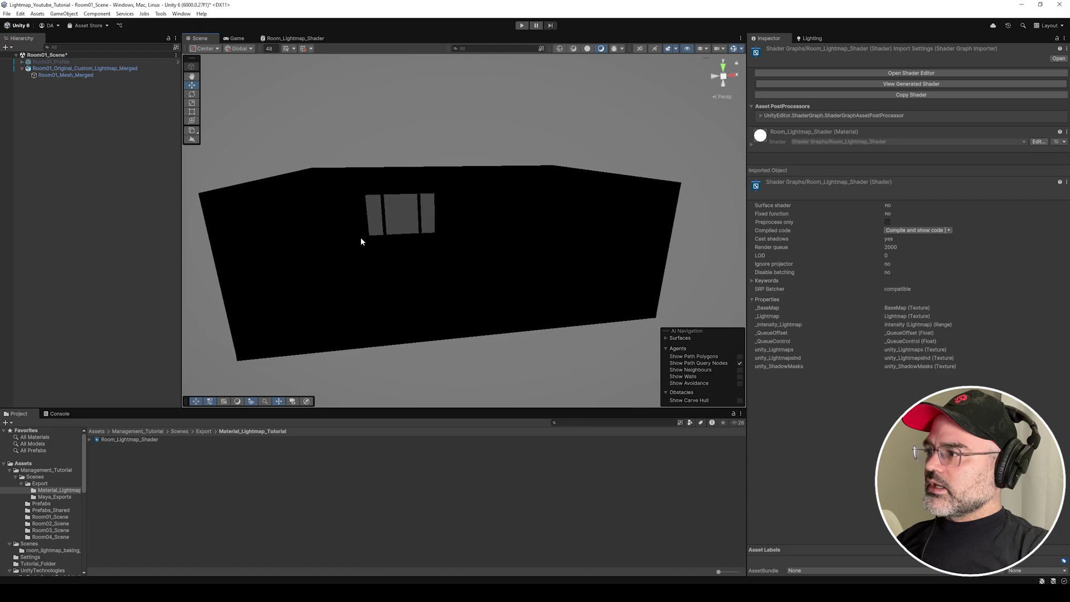
left_click(142, 441)
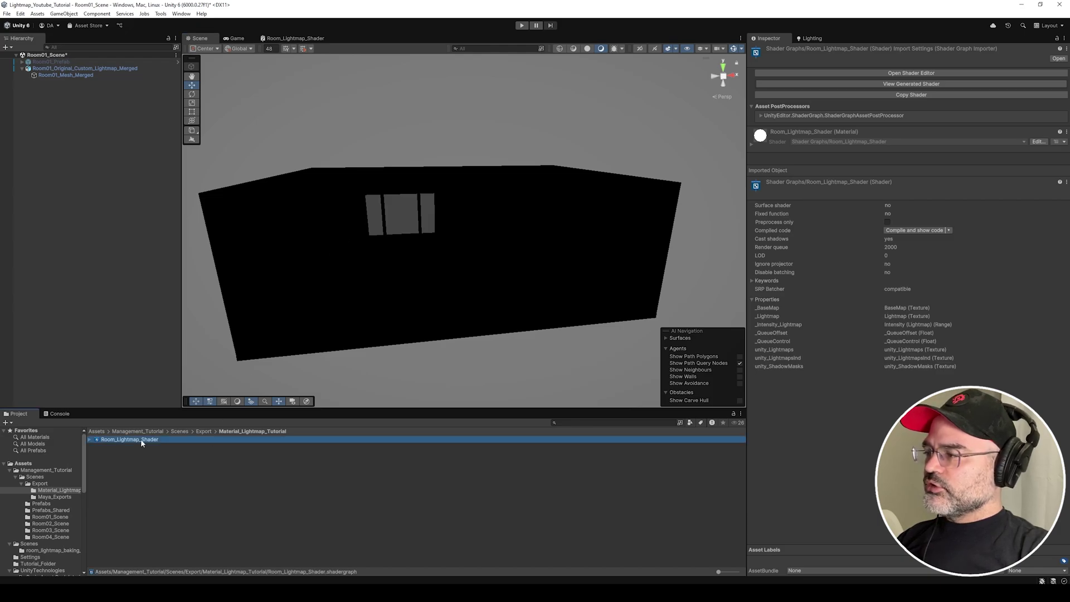
right_click(140, 440)
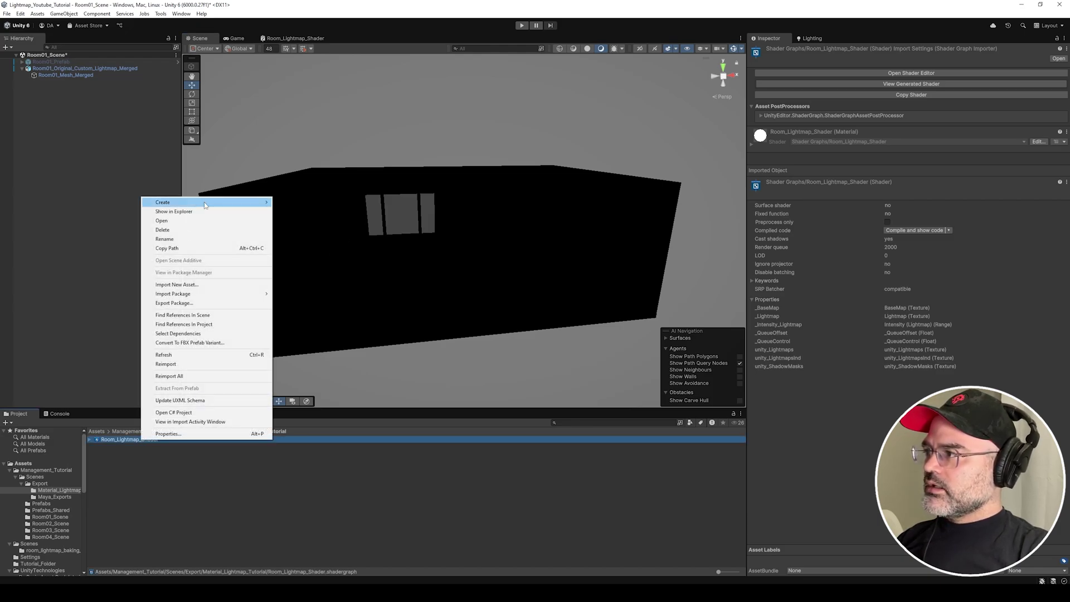
mouse_move(206, 205)
left_click(294, 212)
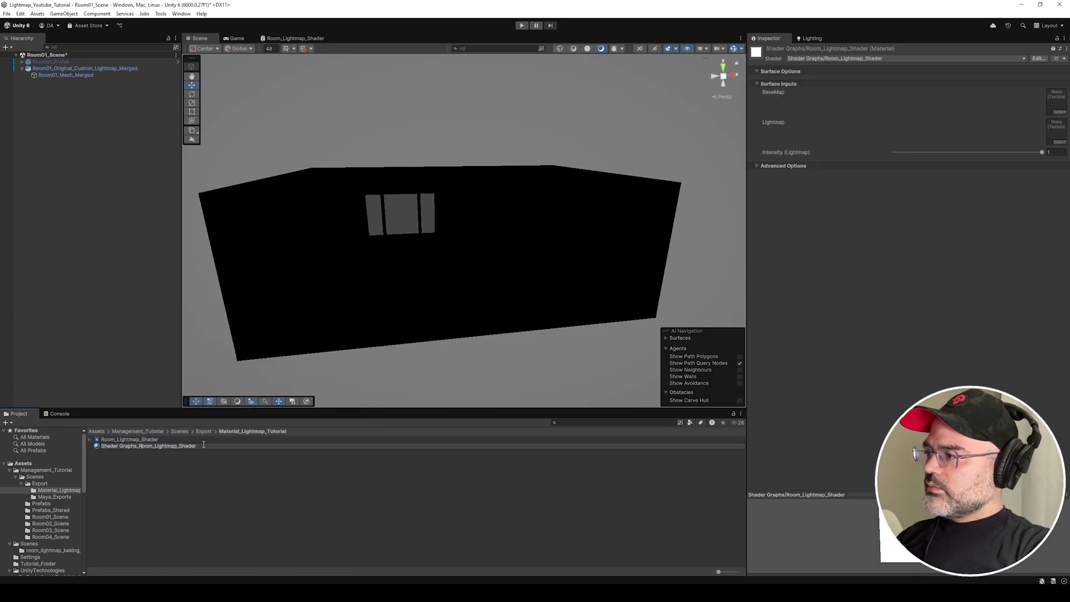
Name the new material Room_Lightmap_Mat.
key("BackSpace")
key("BackSpace")
key("BackSpace")
key("BackSpace")
key("BackSpace")
key("BackSpace")
key("BackSpace")
key("BackSpace")
key("BackSpace")
key("BackSpace")
key("BackSpace")
key("BackSpace")
key("BackSpace")
key("BackSpace")
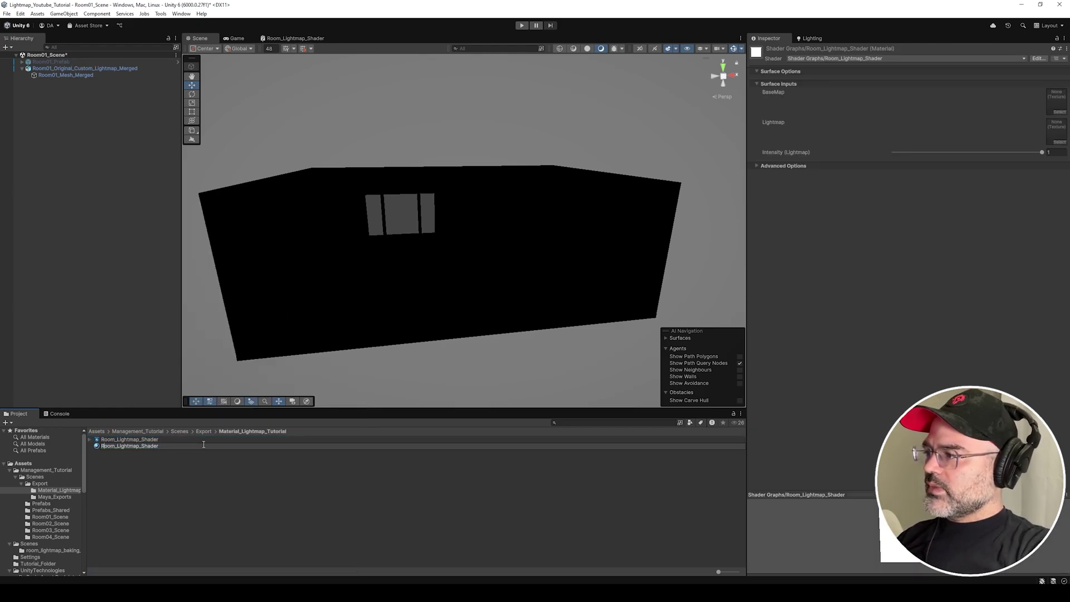
type("M")
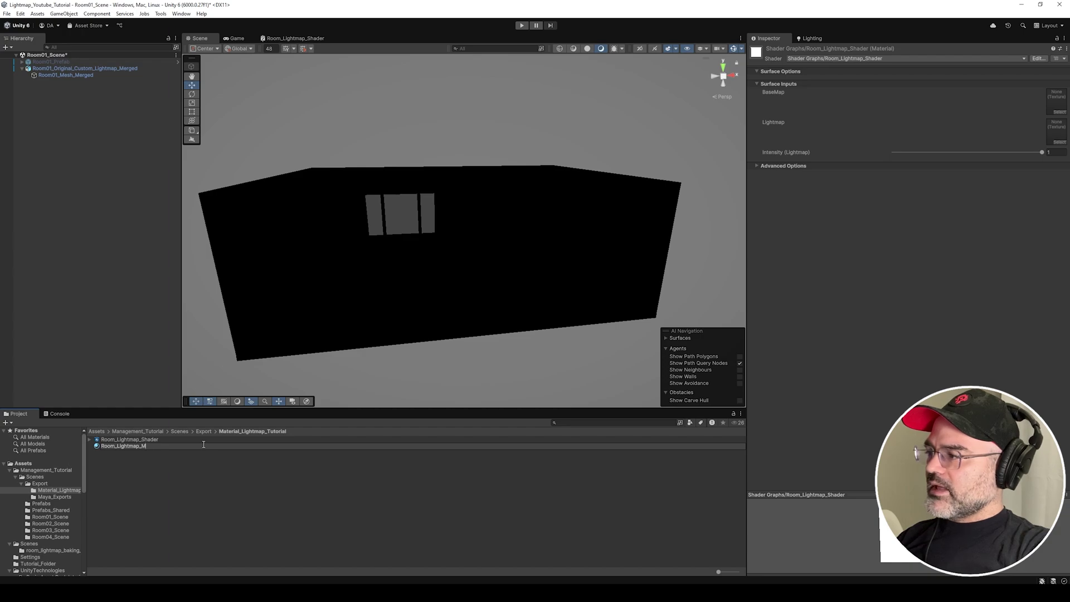
type("at")
key("Return")
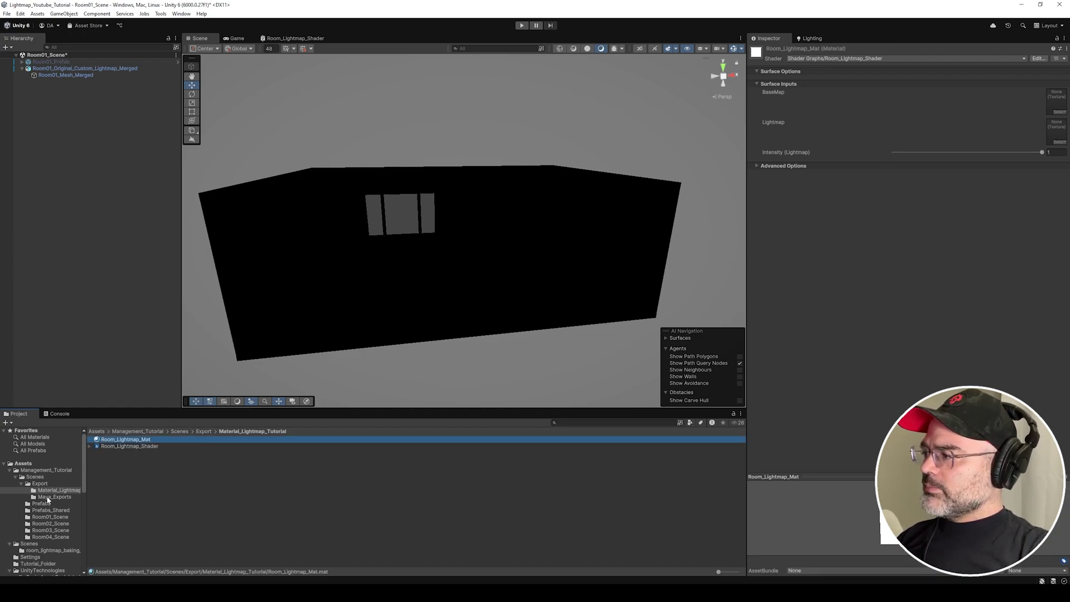
Locate the scene's baked lightmap file in the project and duplicate Lightmap-0_comp_light.
left_click(814, 39)
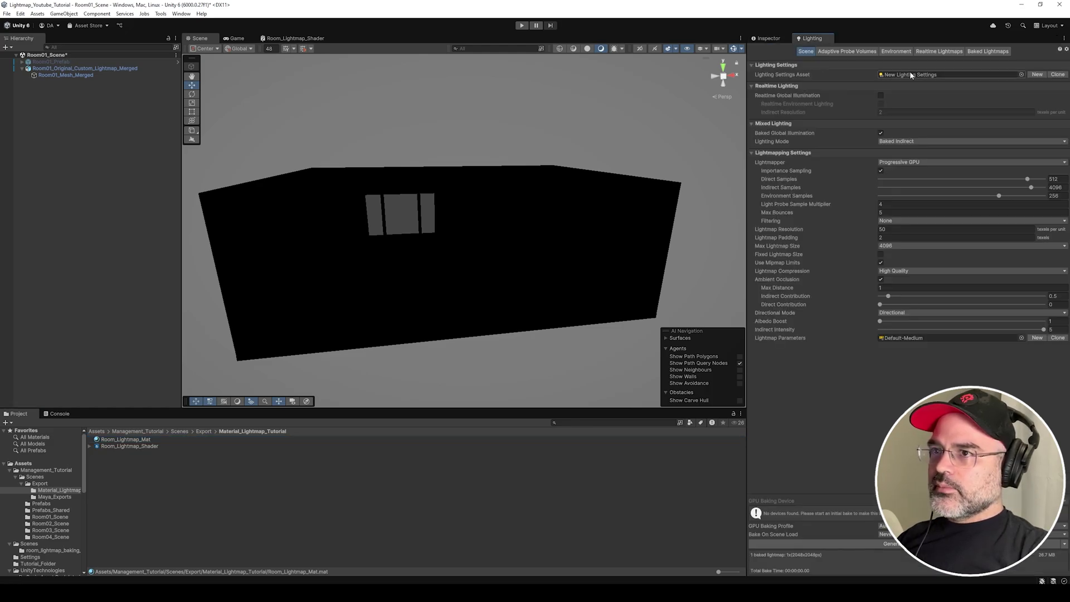
left_click(988, 52)
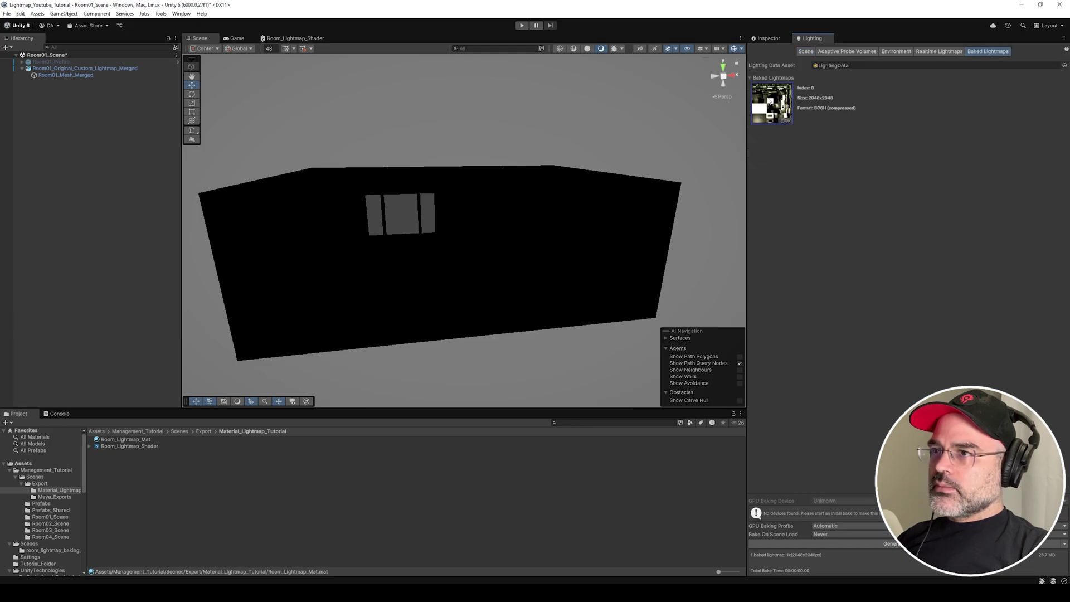
left_click(771, 104)
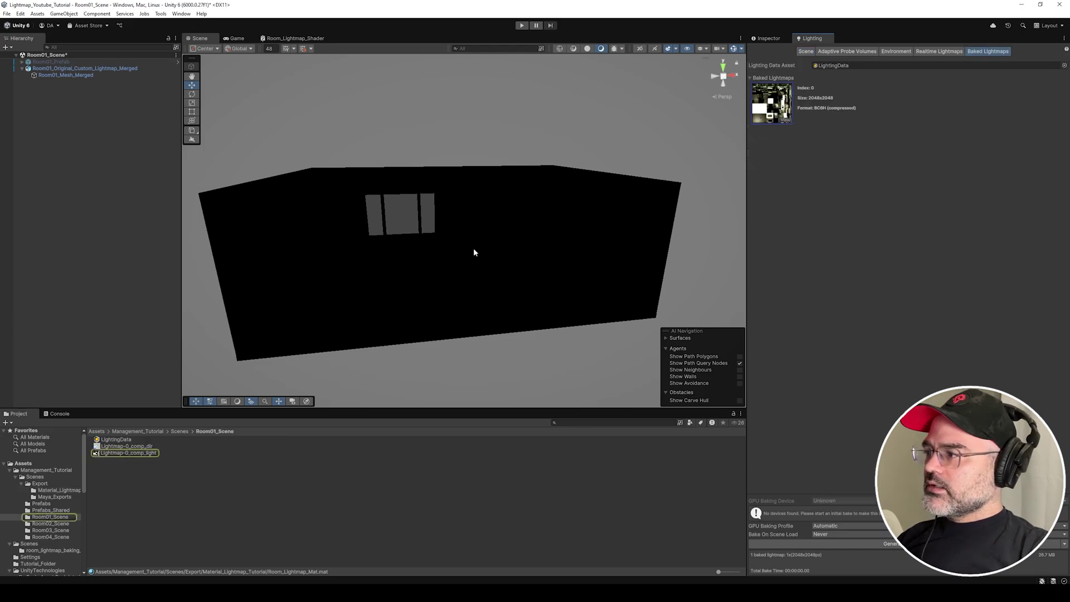
left_click(139, 453)
left_click(775, 38)
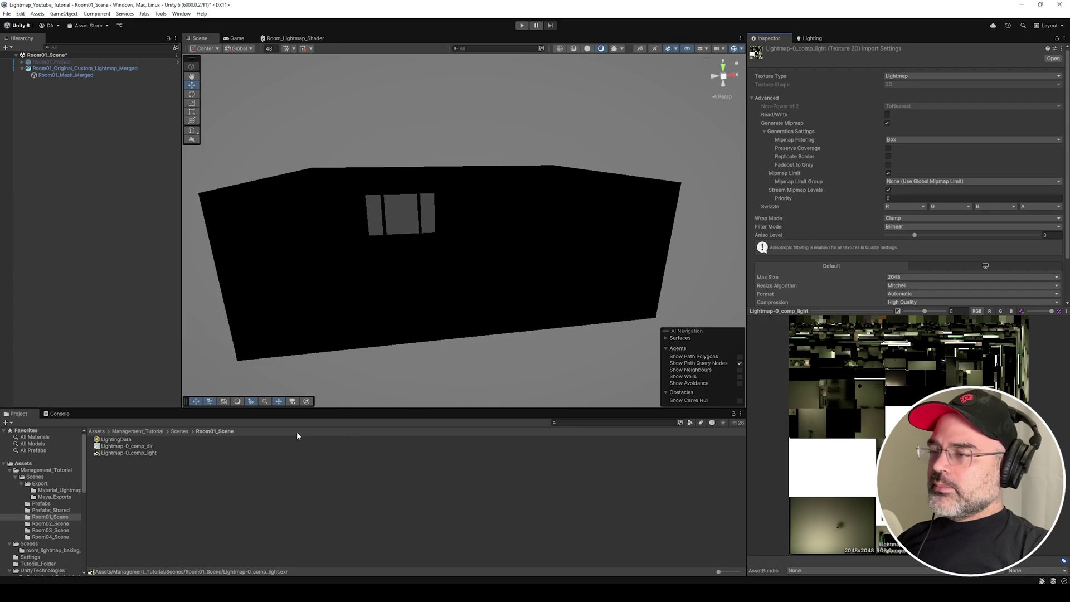
left_click(211, 491)
left_click(140, 453)
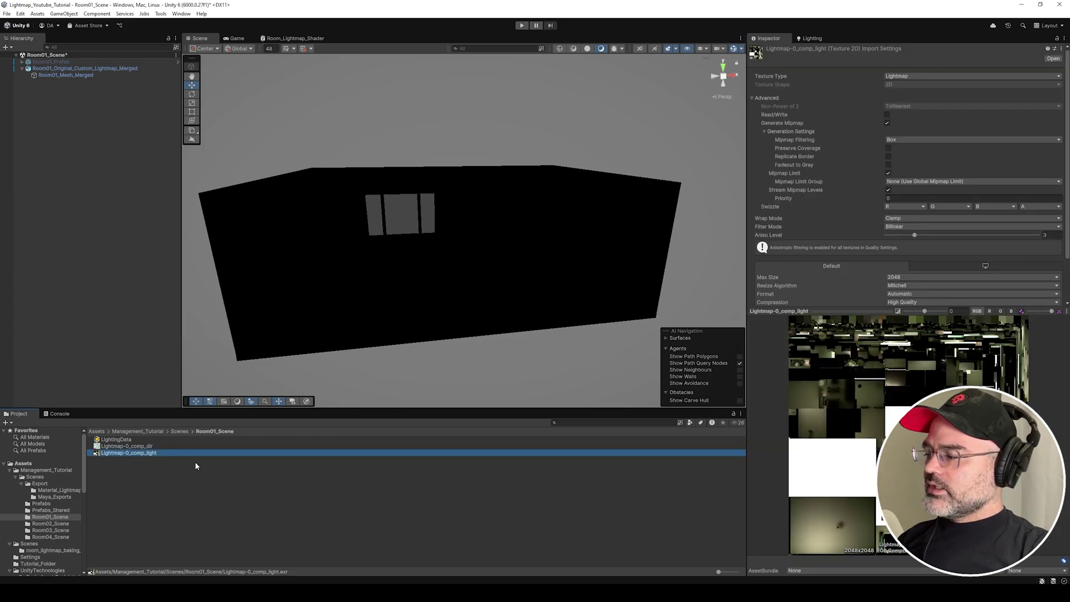
key("ctrl+d")
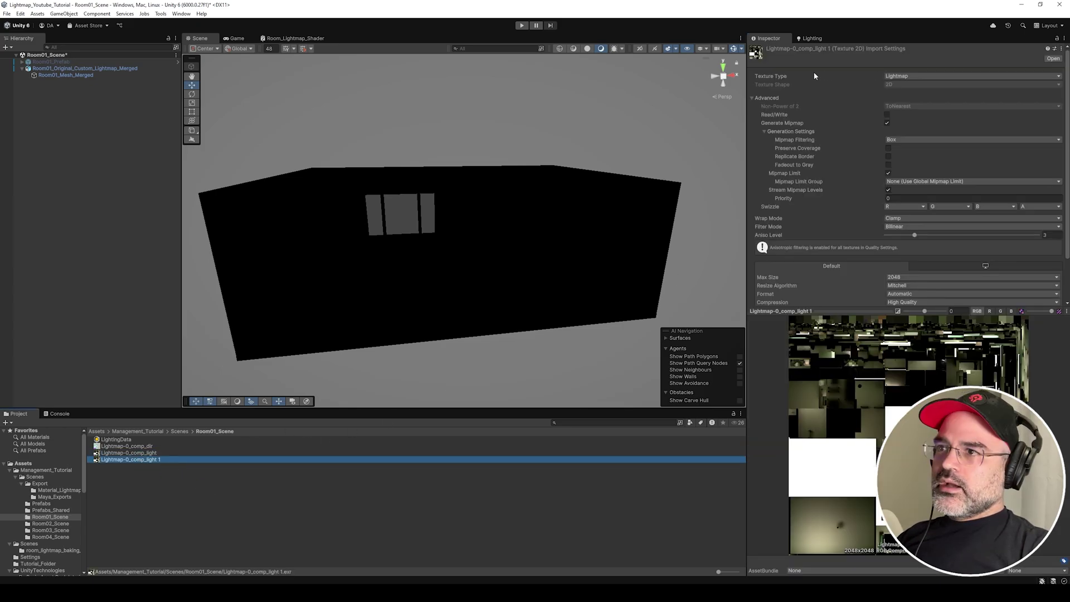
Set the duplicated lightmap's texture type to Default, disable Generate Mipmap and apply the import settings.
left_click(899, 77)
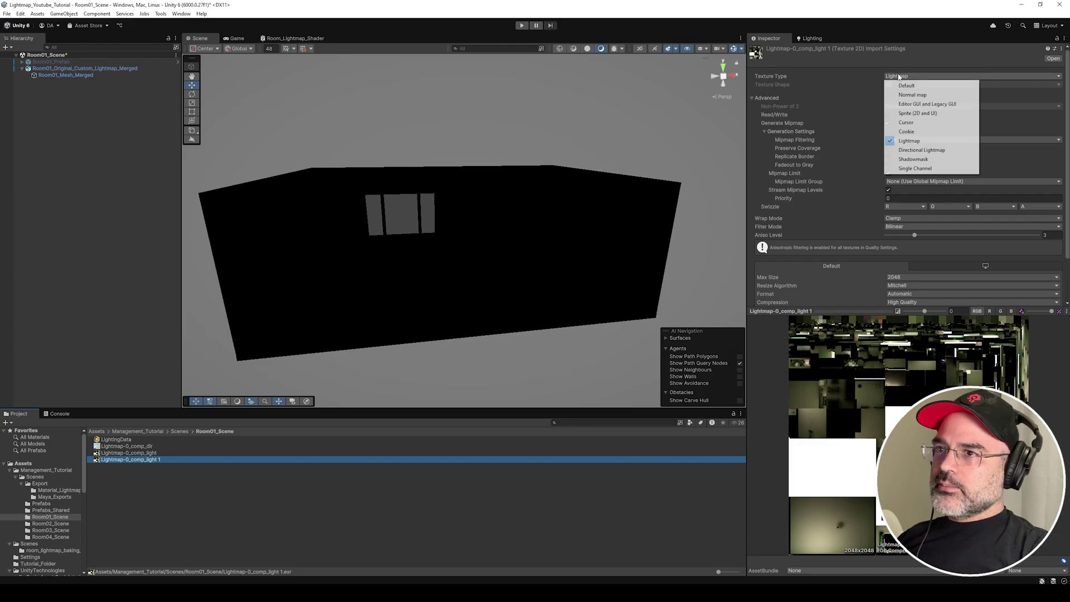
left_click(914, 87)
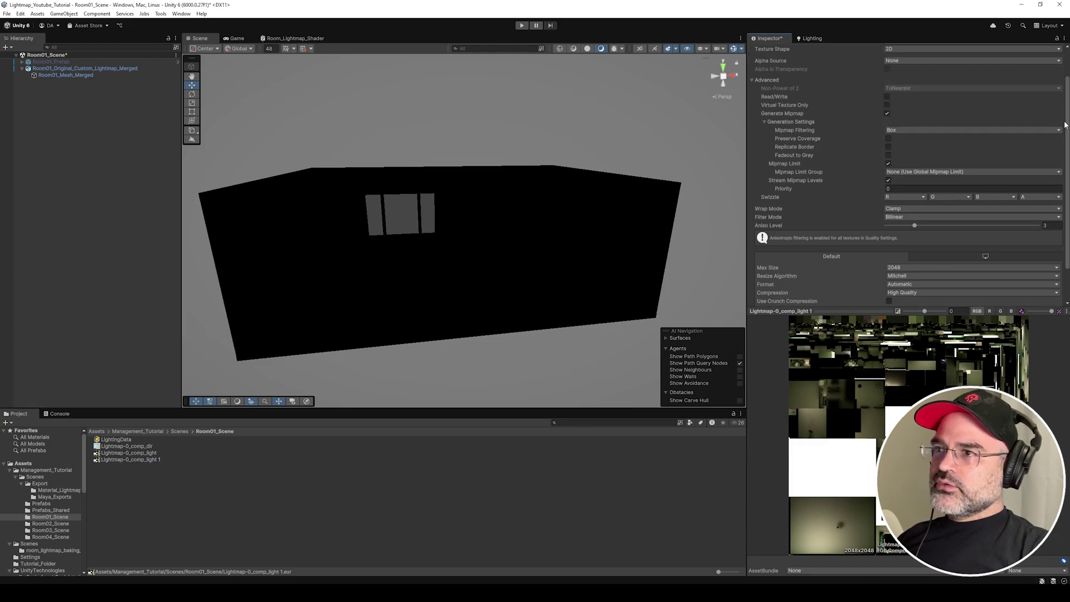
left_click(888, 114)
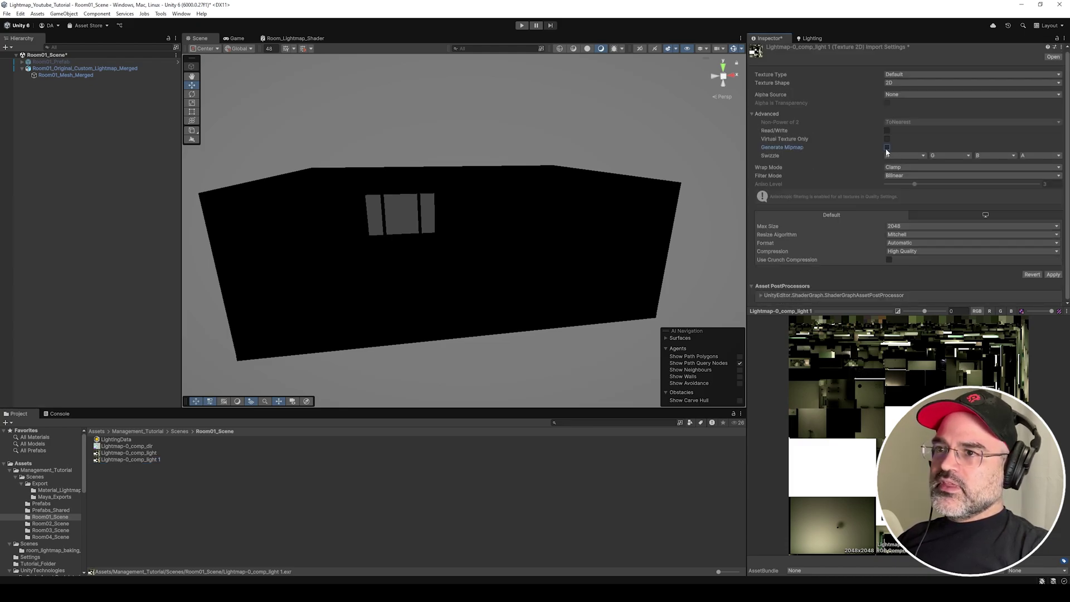
left_click(1054, 274)
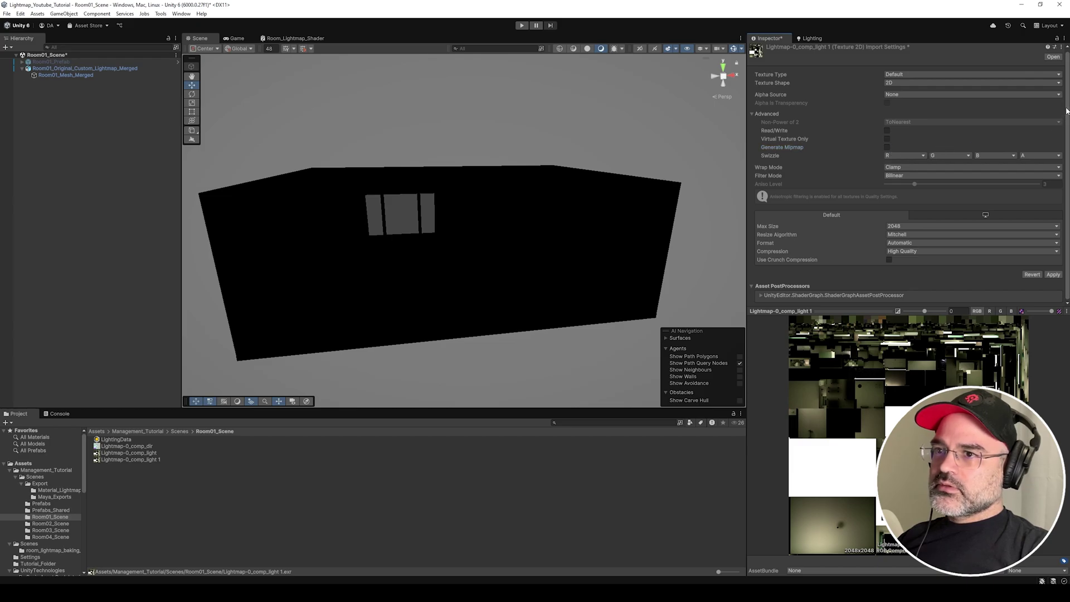
Rename the duplicated lightmap file as Room01_Lightmap_Texture.
left_click(139, 460)
key("F2")
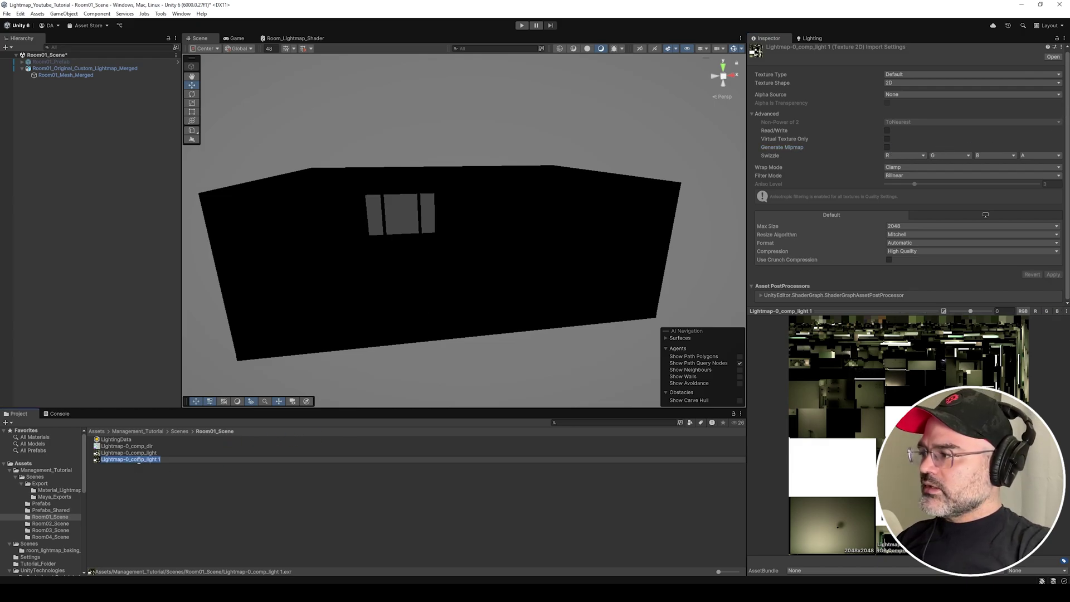
type("Room0")
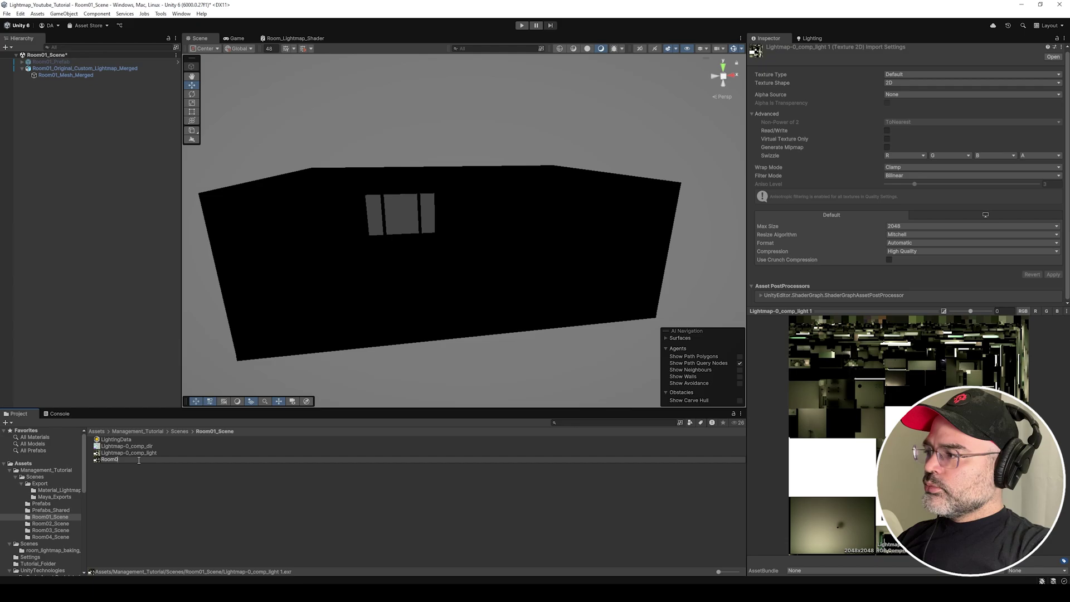
type("1_Lightmap_1")
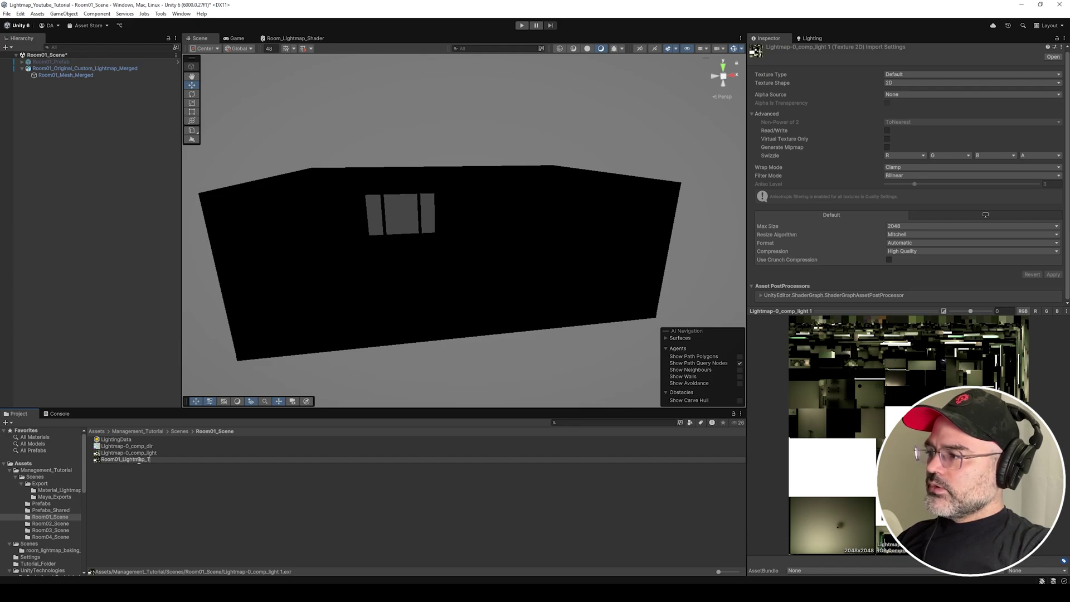
type("exture")
key("Return")
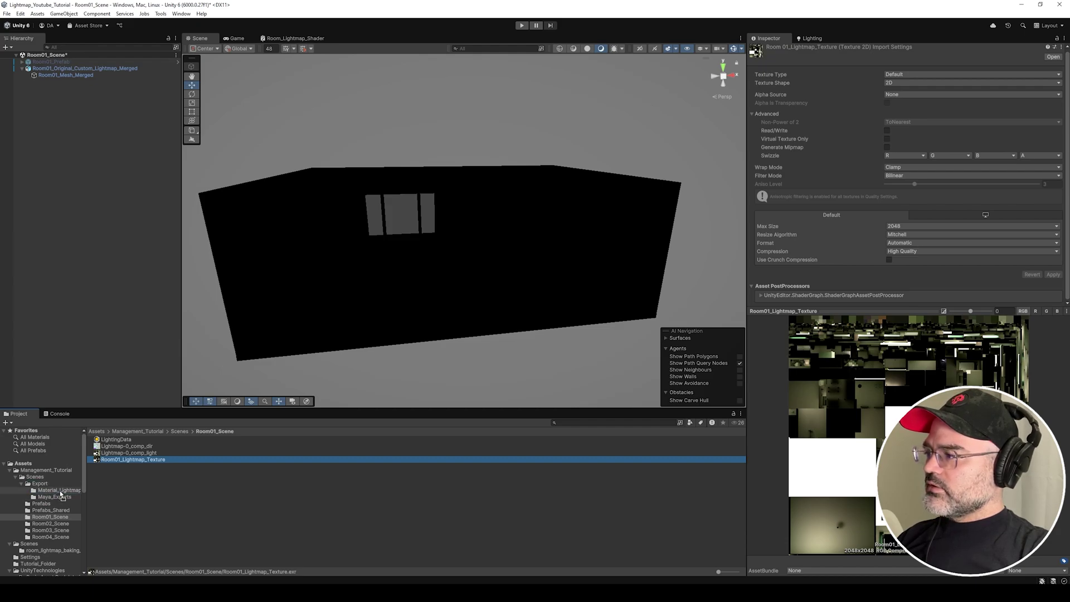
Move Room01_Lightmap_Texture into the Material_Lightmap_Tutorial folder and assign it as the Lightmap of Room_Lightmap_Mat.
left_click_drag(59, 491, 59, 490)
left_click(59, 491)
left_click(132, 446)
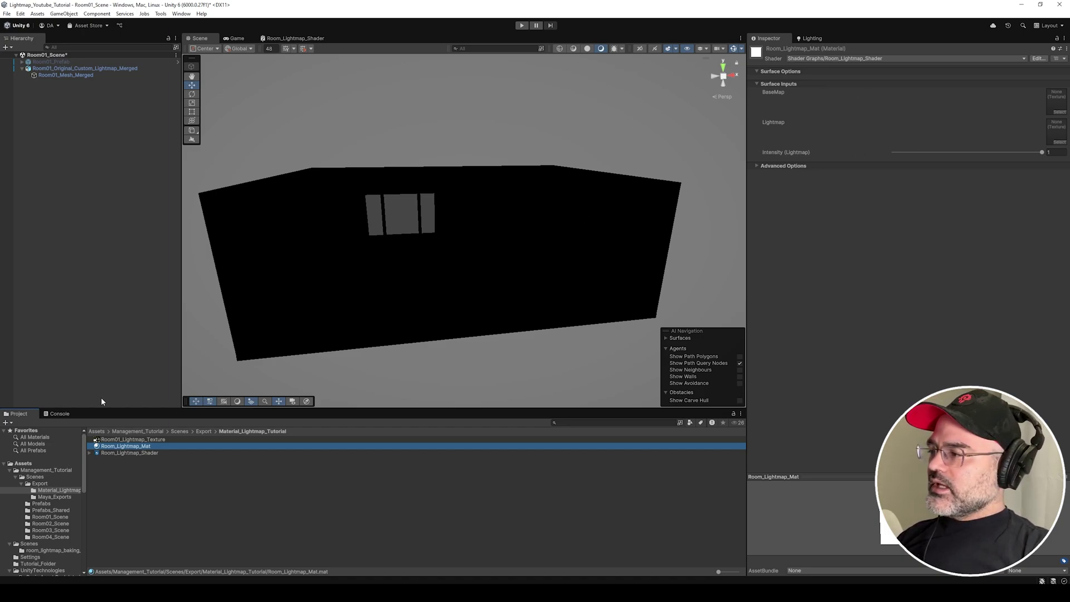
left_click_drag(134, 440, 1058, 132)
left_click_drag(1058, 133, 1057, 132)
Check the material names on Room01_Mesh_Merged and rename Room_Lightmap_Mat as WallGreen_Room01_Lightmap_Mat.
left_click(78, 112)
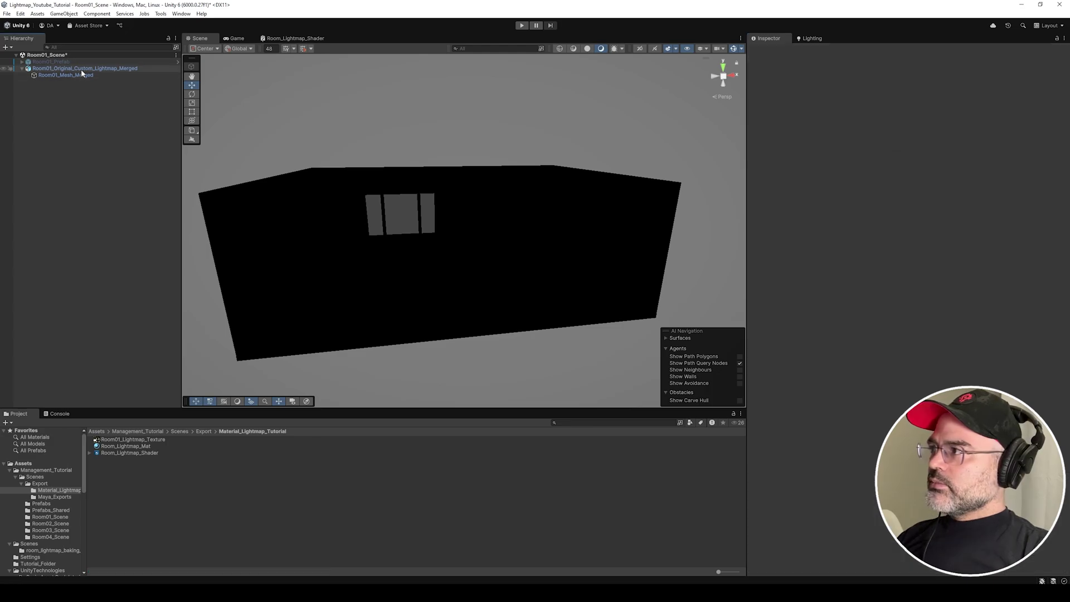
left_click(82, 69)
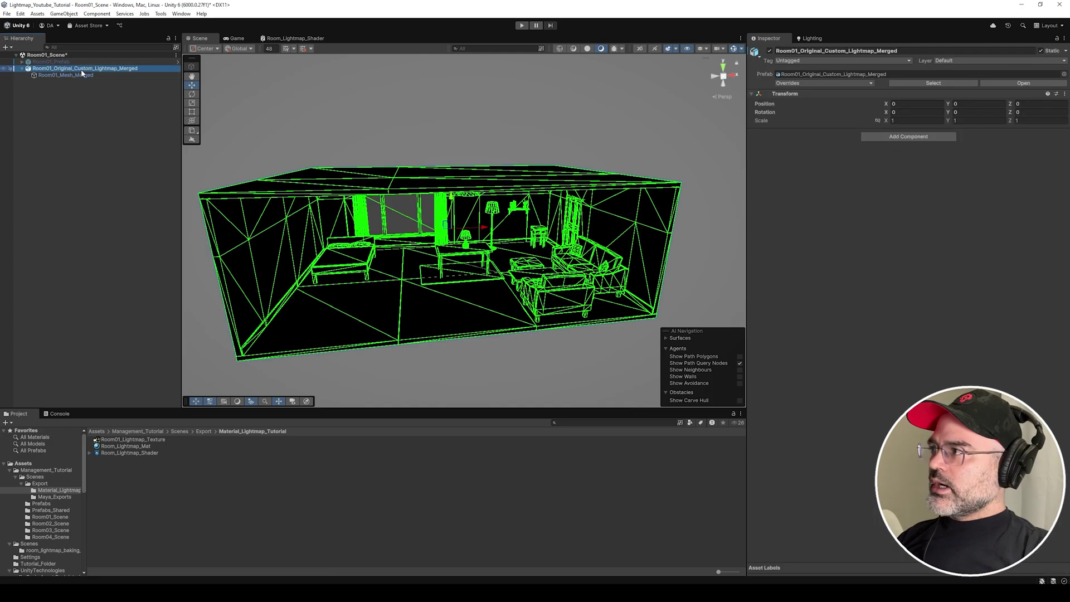
left_click(82, 75)
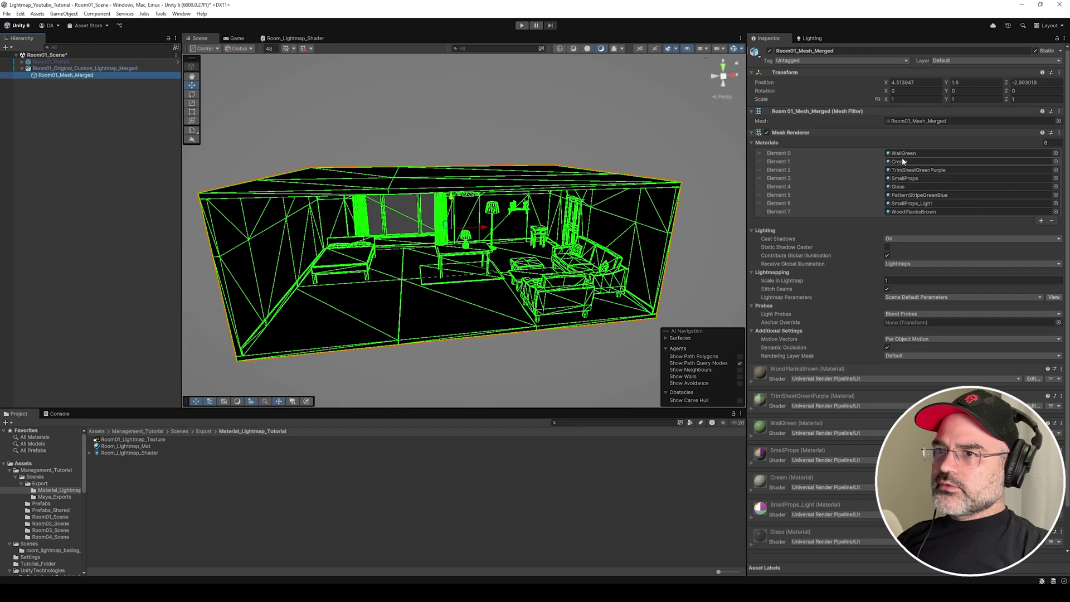
left_click(125, 447)
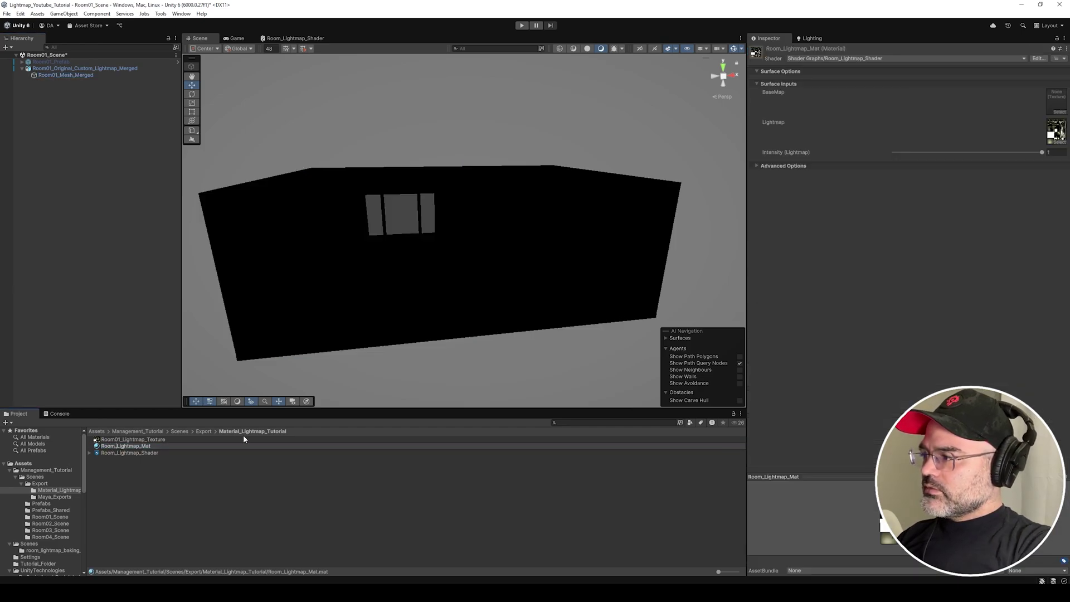
key("Left")
key("BackSpace")
key("BackSpace")
key("BackSpace")
type("oom01")
key("Home")
type("Wal")
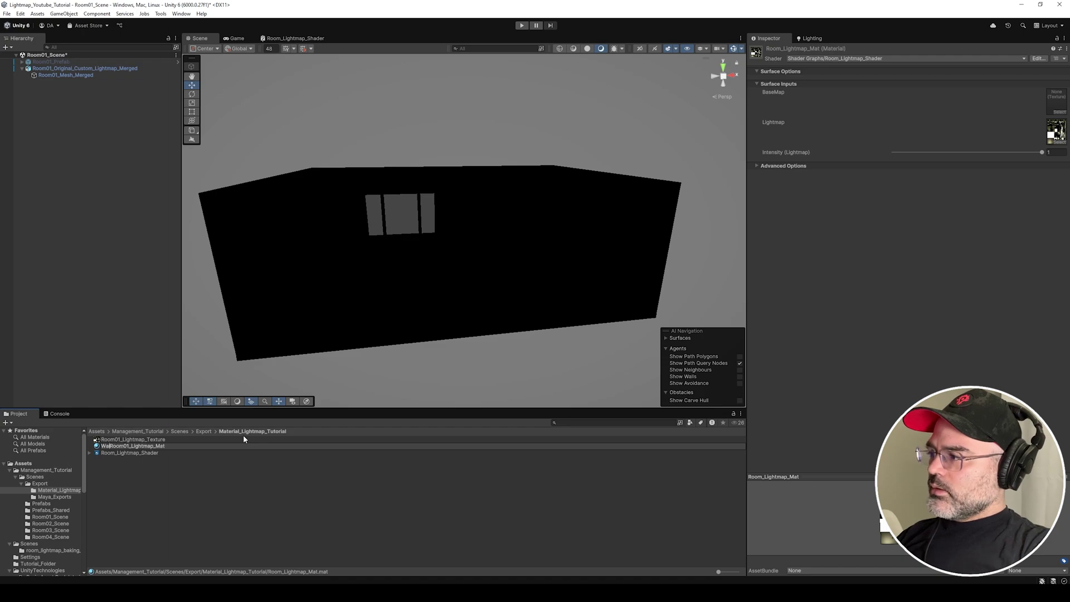
type("llGreen_")
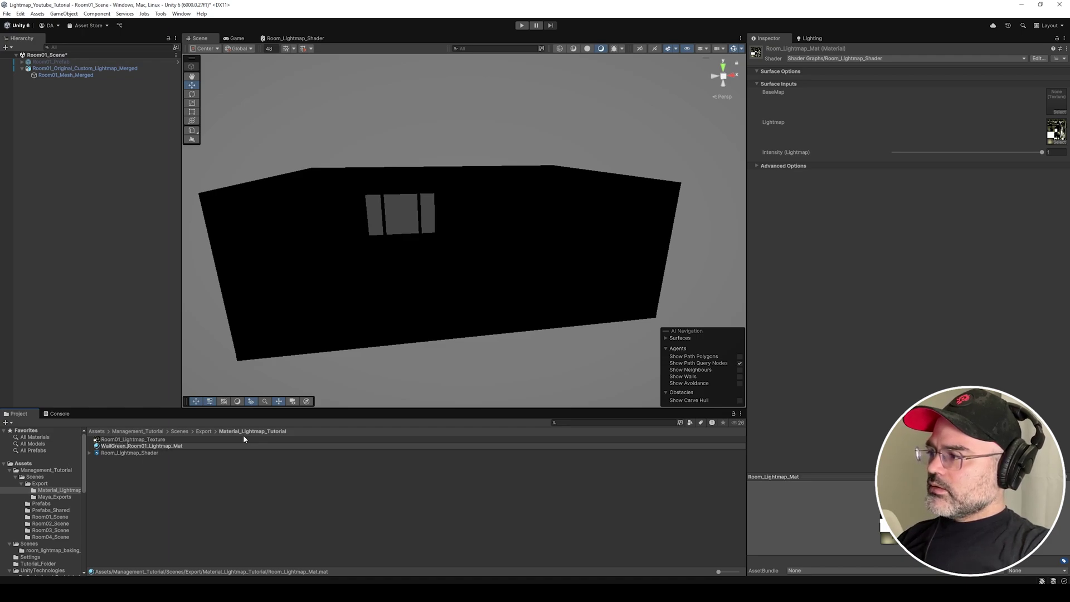
key("Return")
Duplicate WallGreen_Room01_Lightmap_Mat and rename the copy as Cream_Room01_Lightmap_Mat 1.
left_click(155, 454)
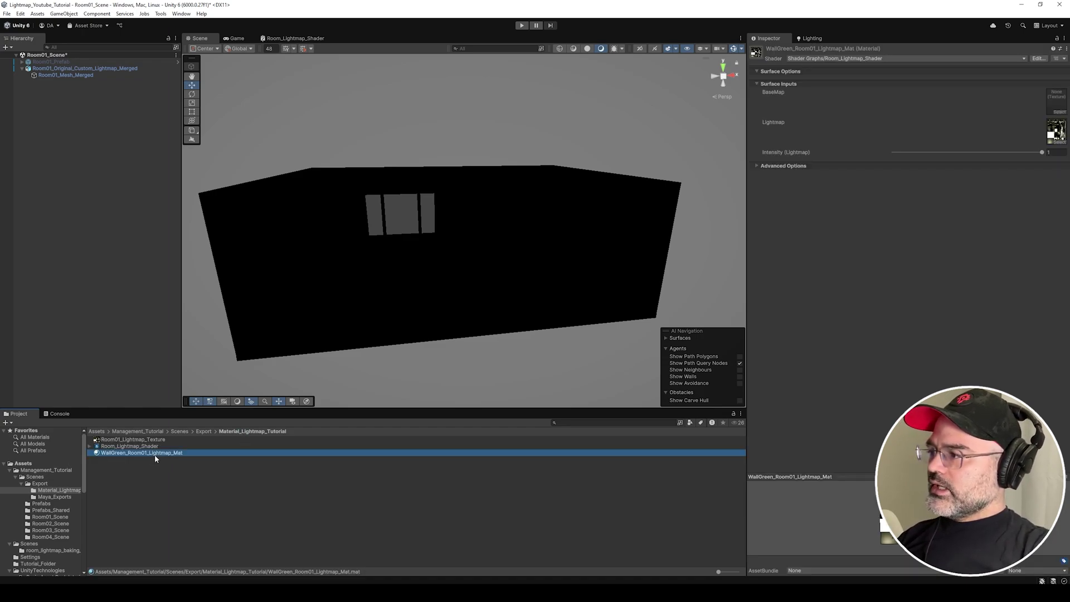
key("ctrl+d")
left_click(64, 75)
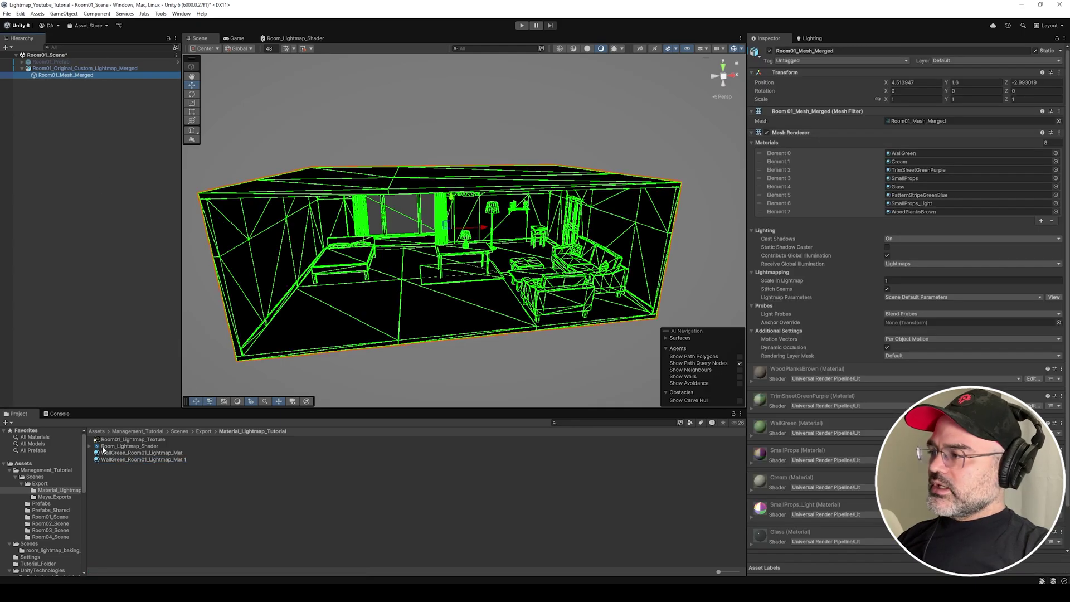
left_click(162, 460)
key("F2")
key("Home")
key("ctrl+shift+Right")
key("BackSpace")
type("Cream")
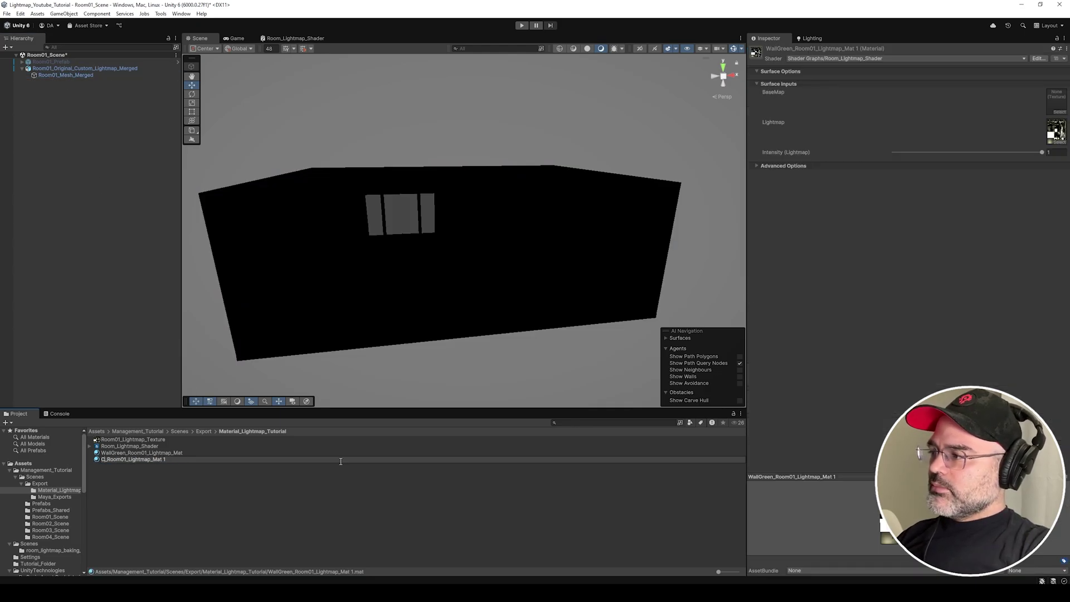
key("Return")
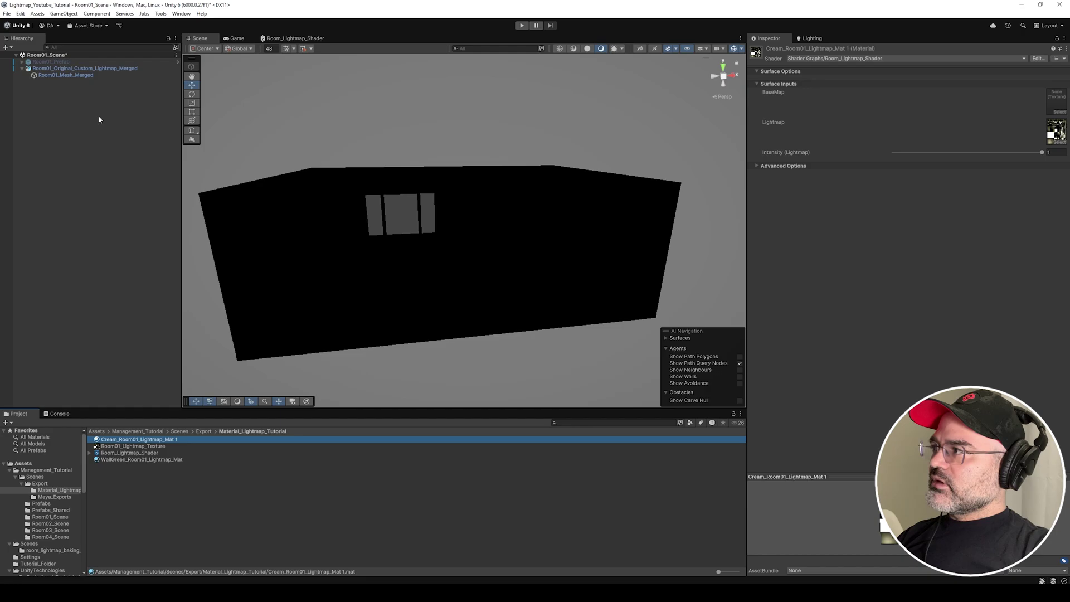
Trace the merged mesh's WallGreen material to its base map texture, WallGreenLight, and copy the texture's name.
left_click(91, 74)
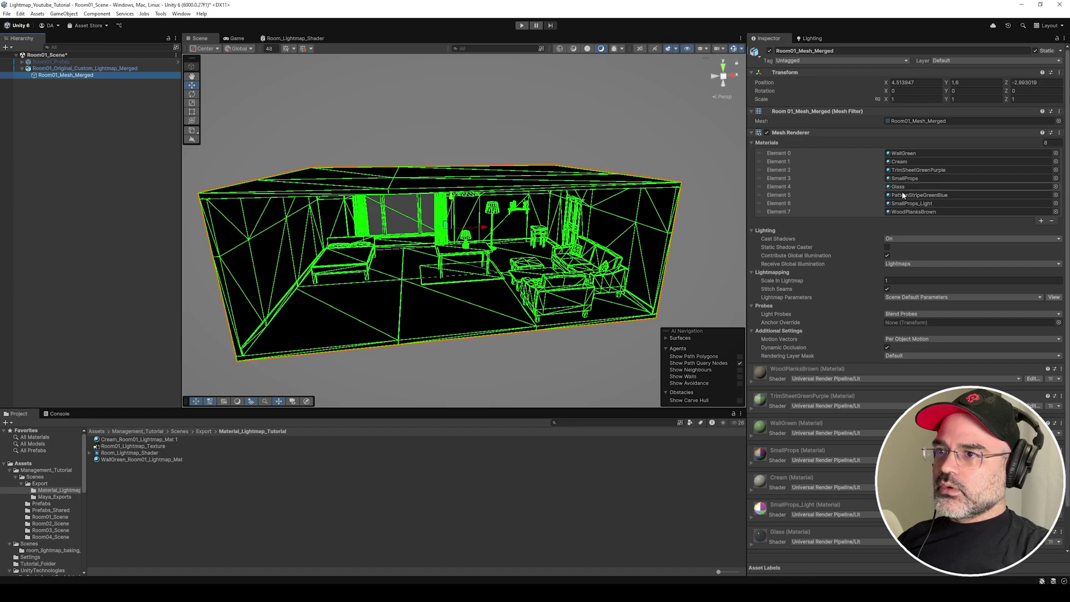
left_click(129, 461)
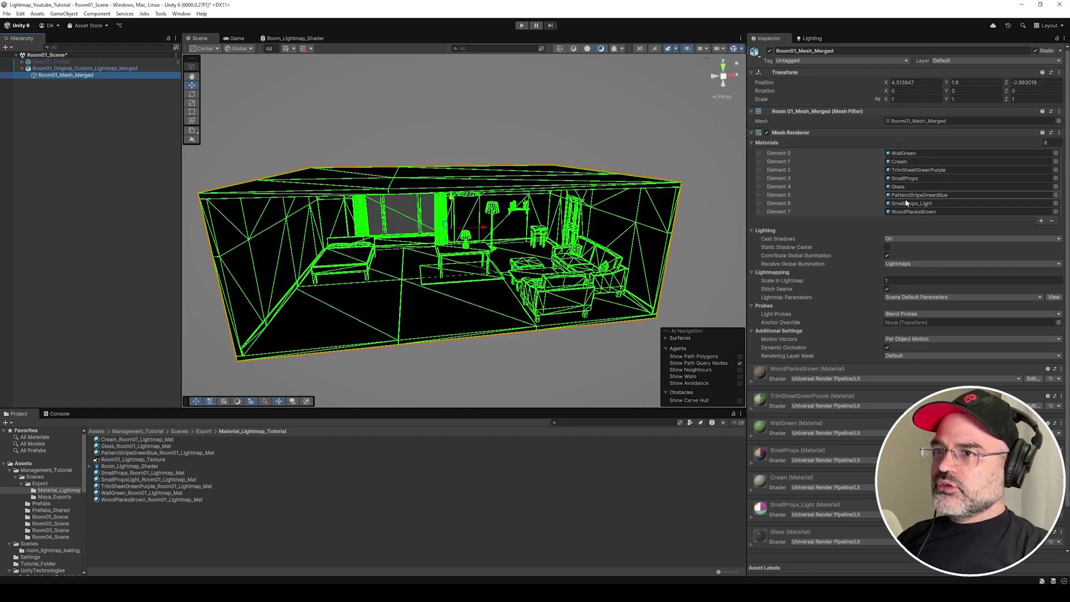
left_click(905, 152)
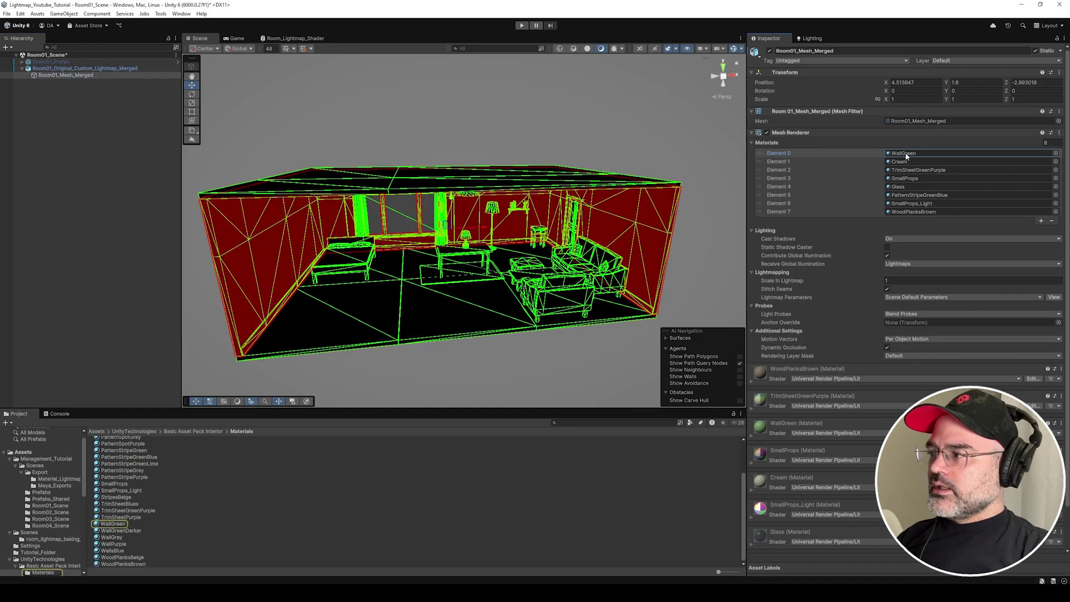
left_click(112, 525)
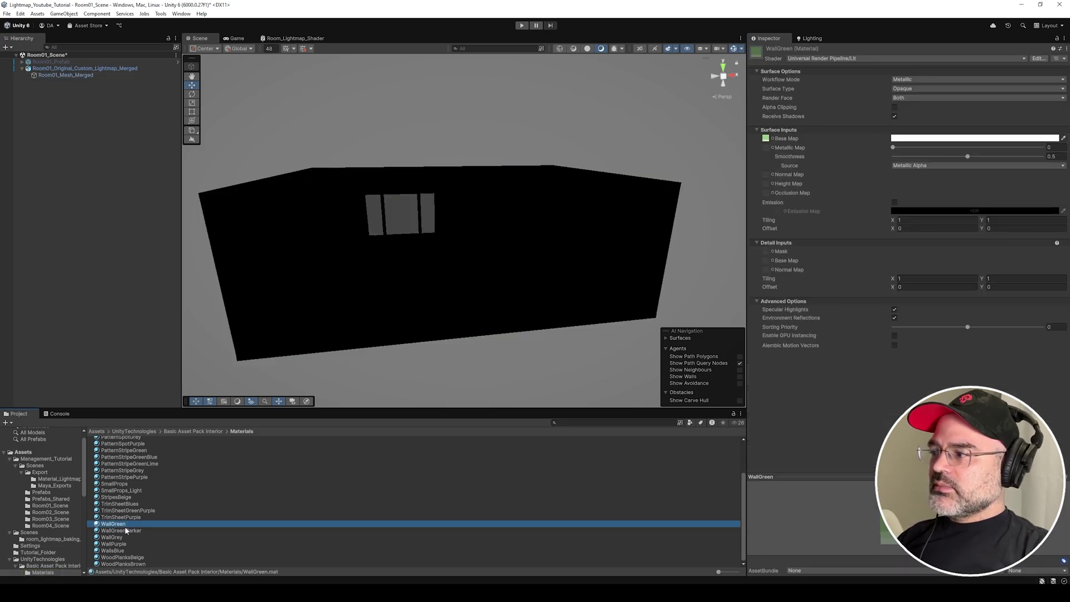
left_click(766, 139)
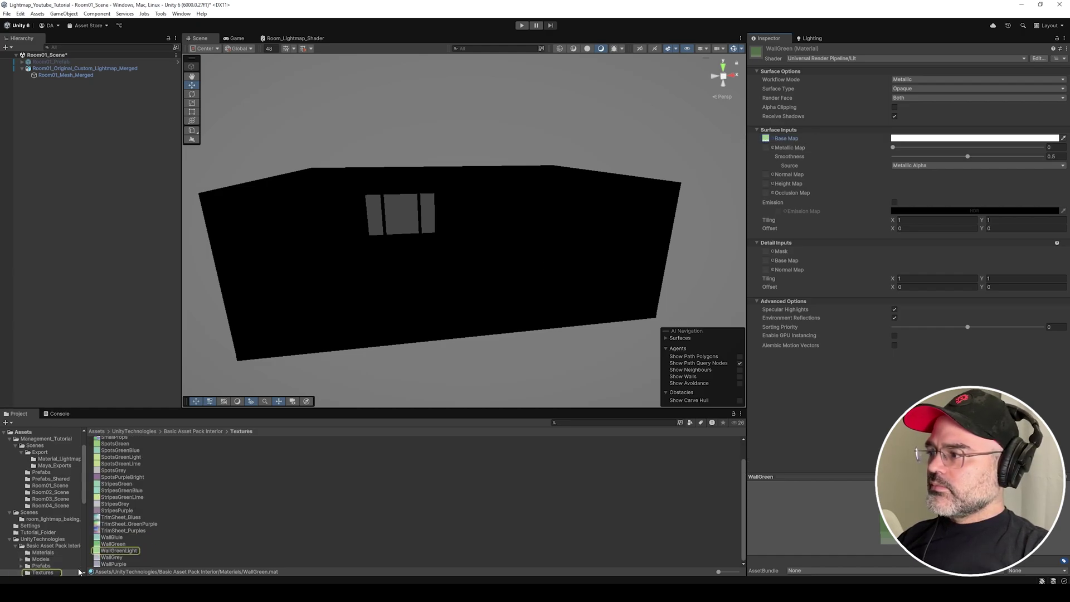
left_click(133, 551)
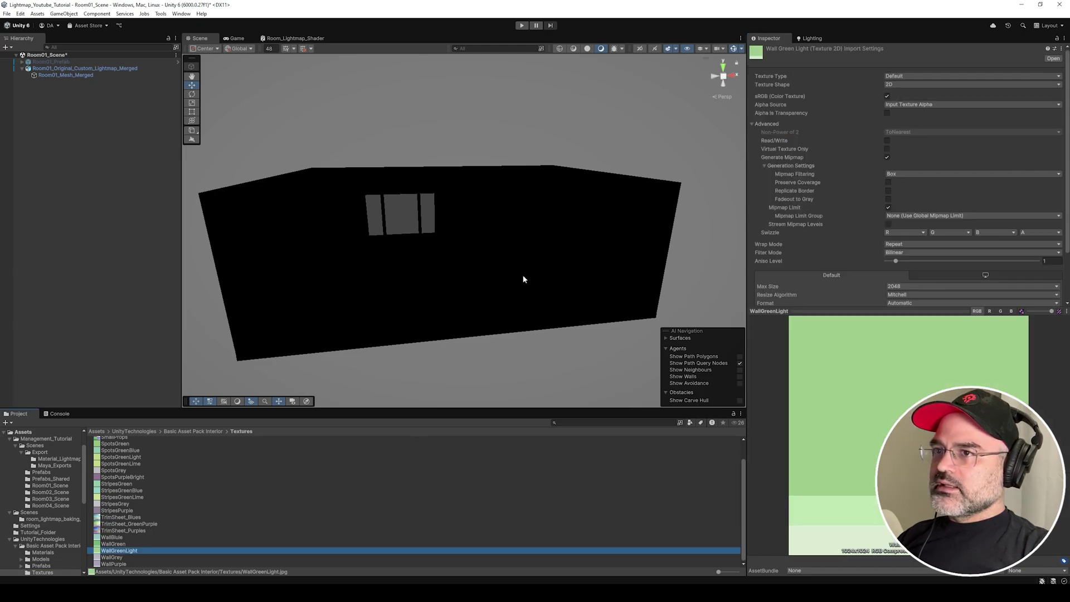
left_click(109, 552)
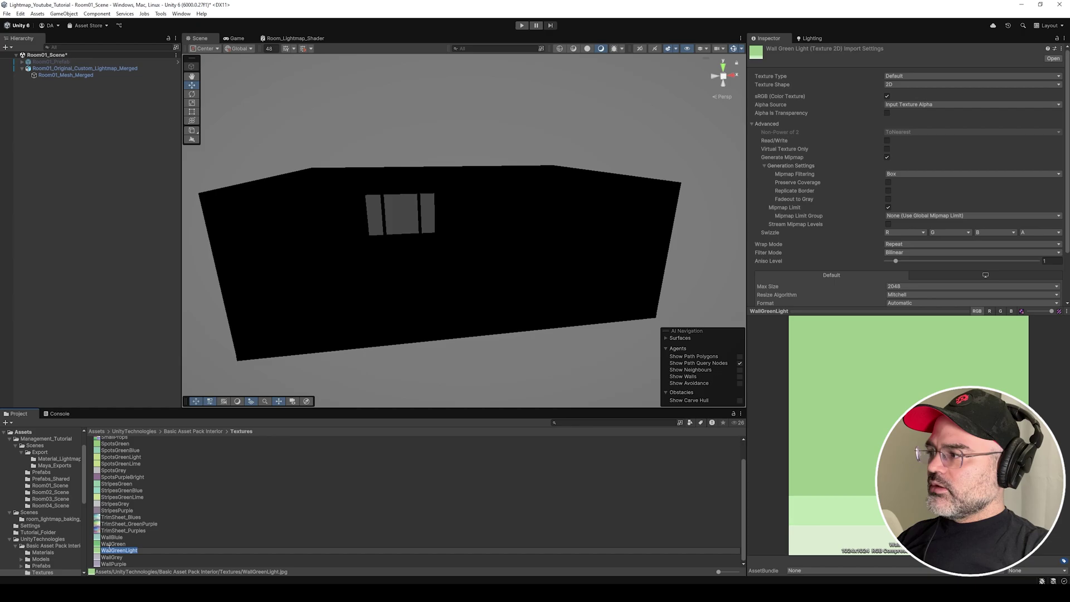
Assign the WallGreenLight texture as the BaseMap of WallGreen_Room01_Lightmap_Mat in the Material_Lightmap_Tutorial folder.
left_click(40, 454)
double_click(118, 441)
left_click(127, 494)
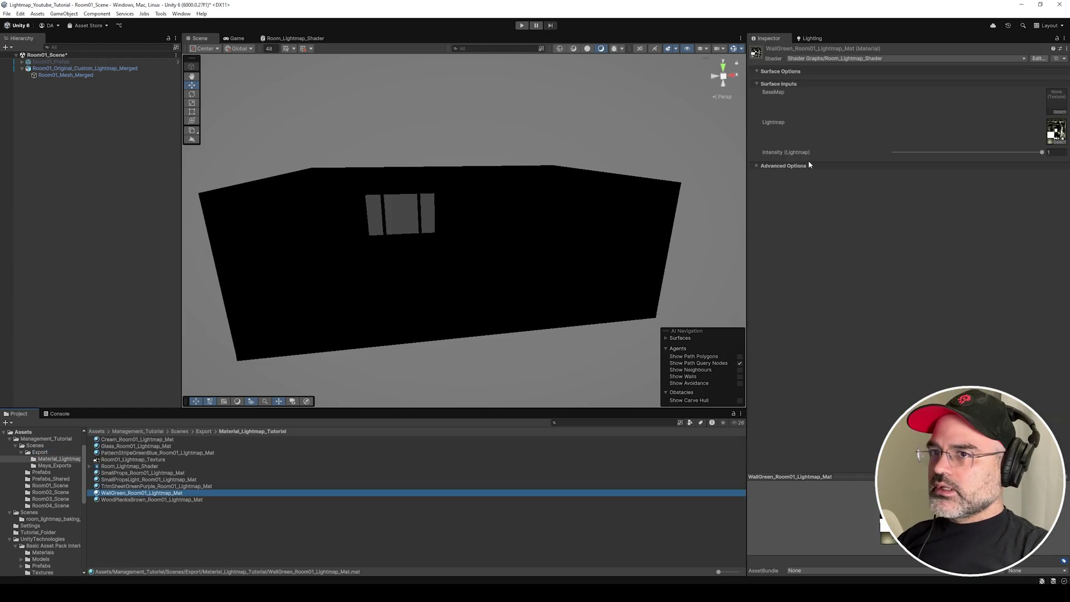
left_click(1061, 111)
type("wall")
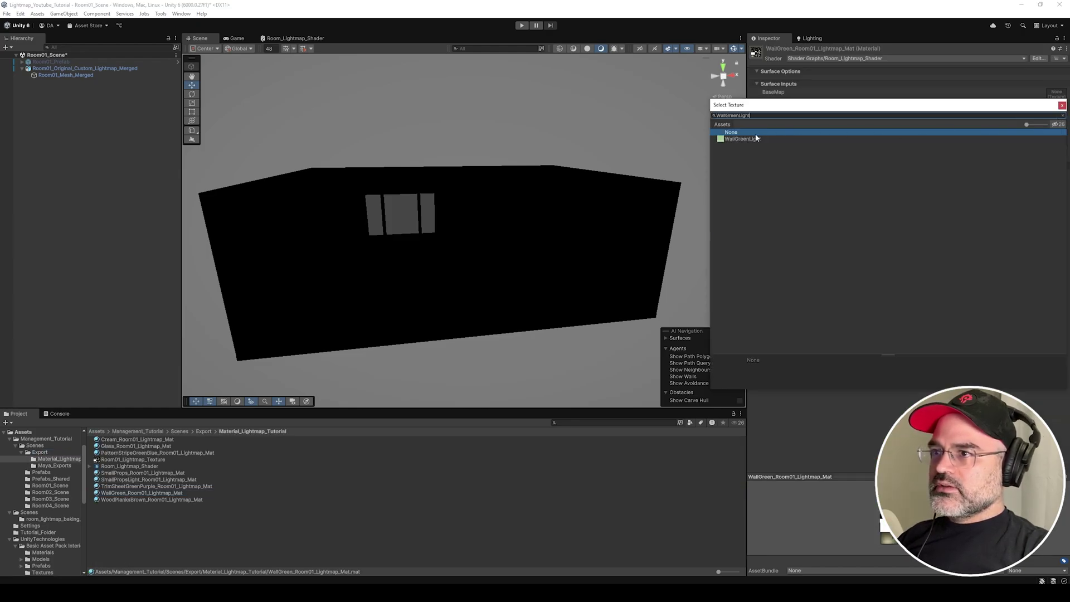
double_click(756, 139)
Replace Element 0 of Room01_Mesh_Merged's materials with WallGreen_Room01_Lightmap_Mat and view the walls inside the room.
left_click(132, 494)
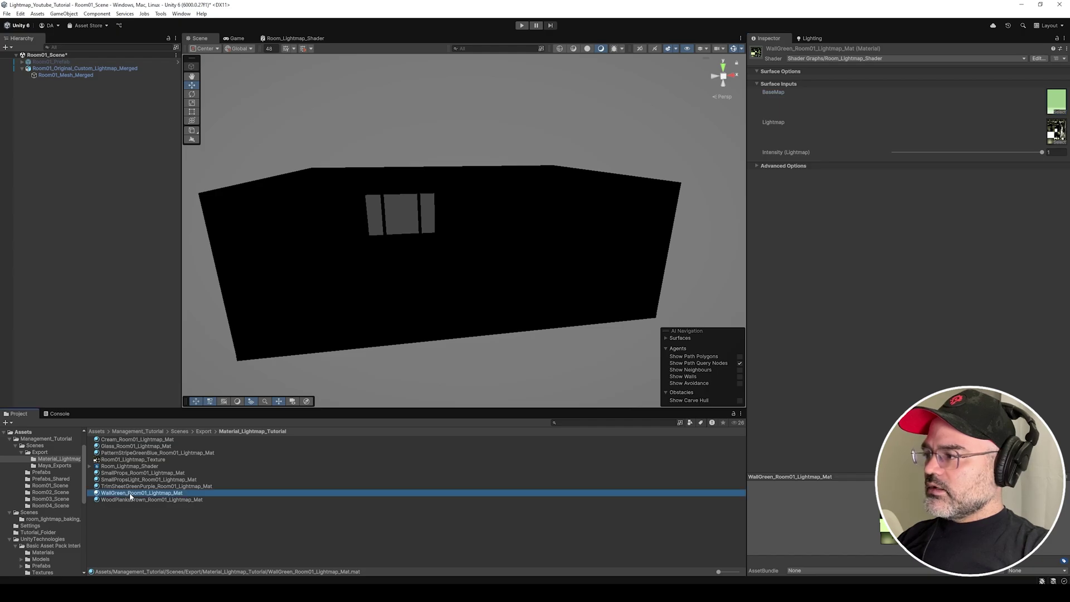
left_click(556, 209)
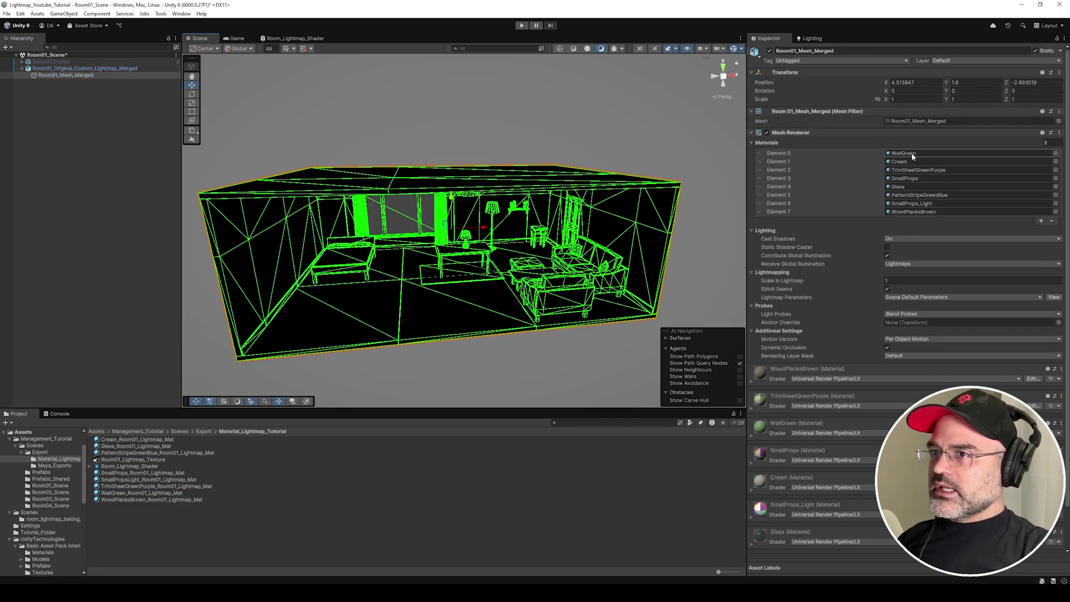
left_click_drag(168, 494, 898, 155)
left_click(707, 228)
right_click_drag(462, 310, 427, 290)
key("w")
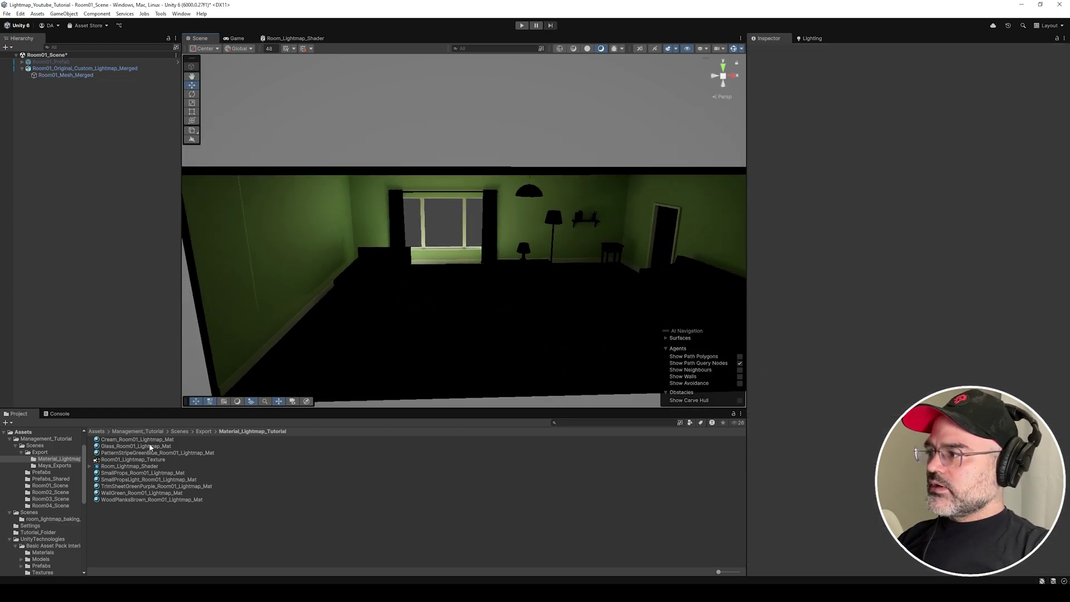
Set the max size of Room01_Lightmap_Texture to 4096 and apply the import settings.
left_click(259, 237)
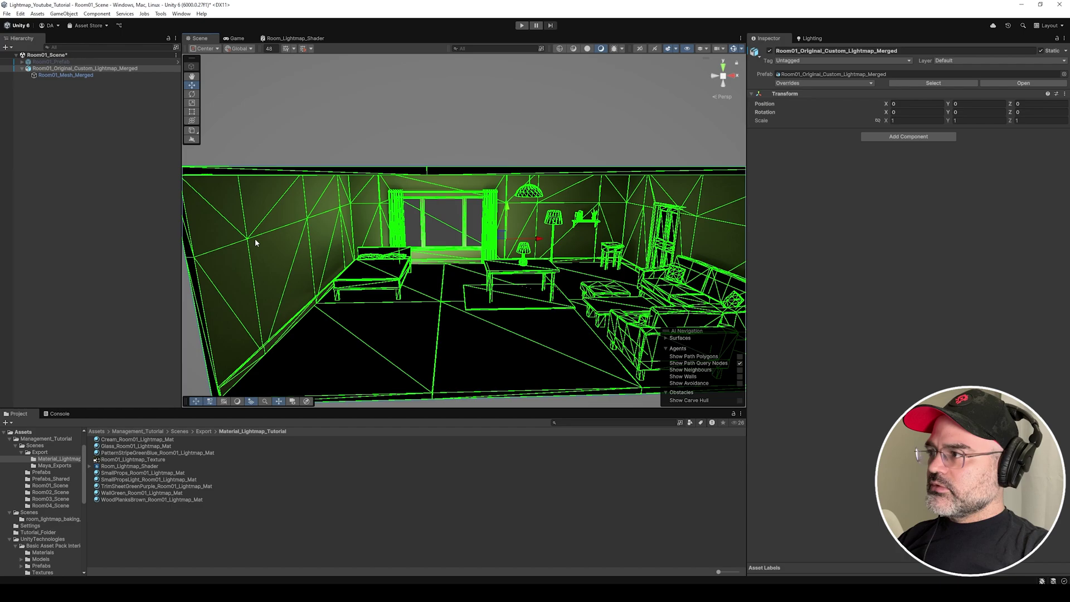
left_click(255, 240)
left_click(142, 493)
left_click(1026, 80)
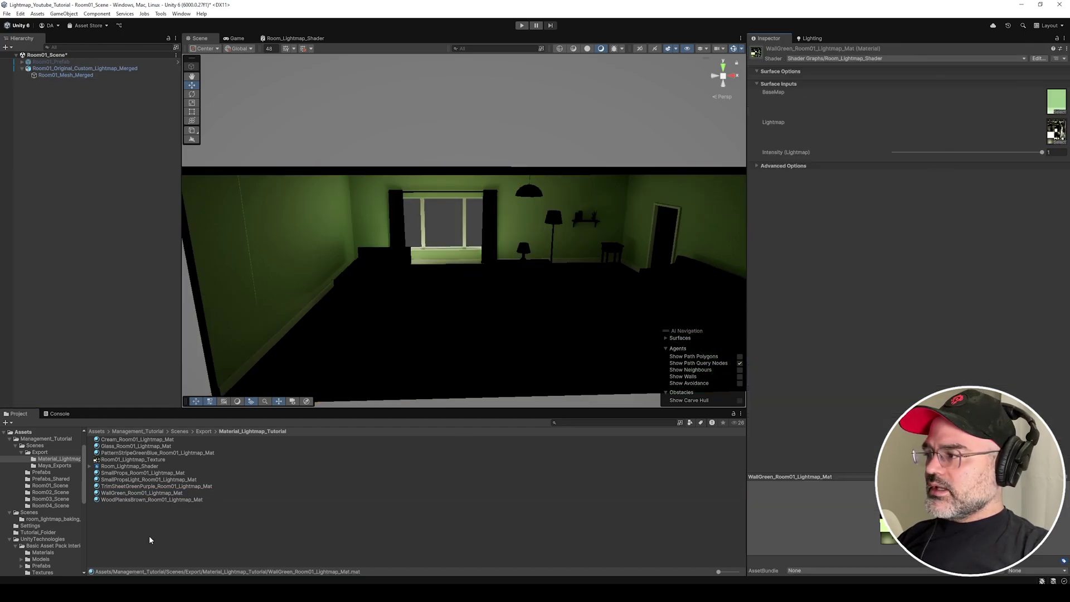
left_click(133, 460)
left_click(915, 228)
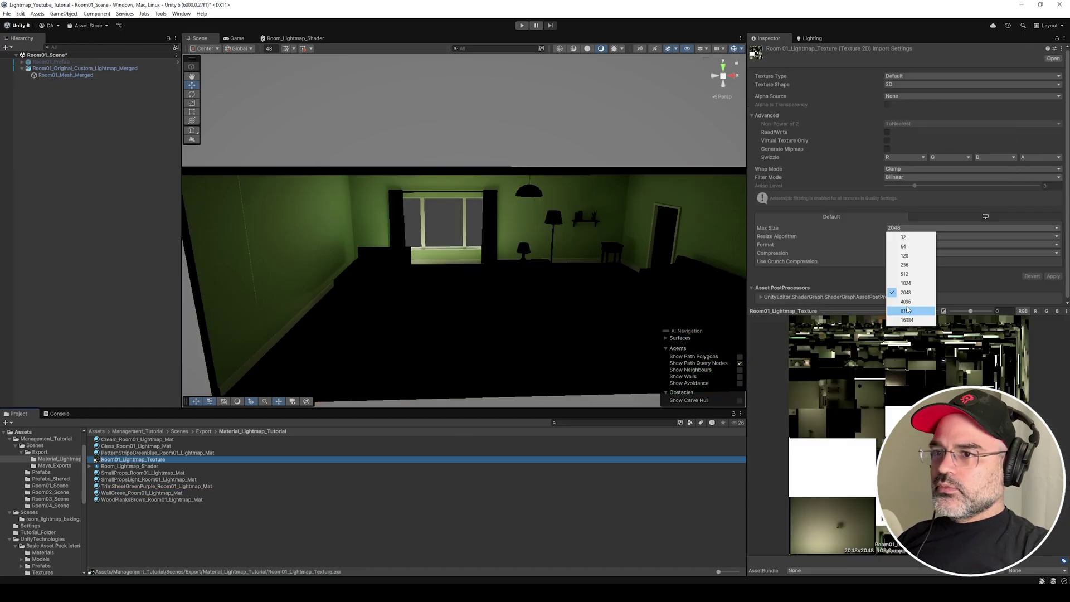
left_click(910, 302)
left_click(1054, 276)
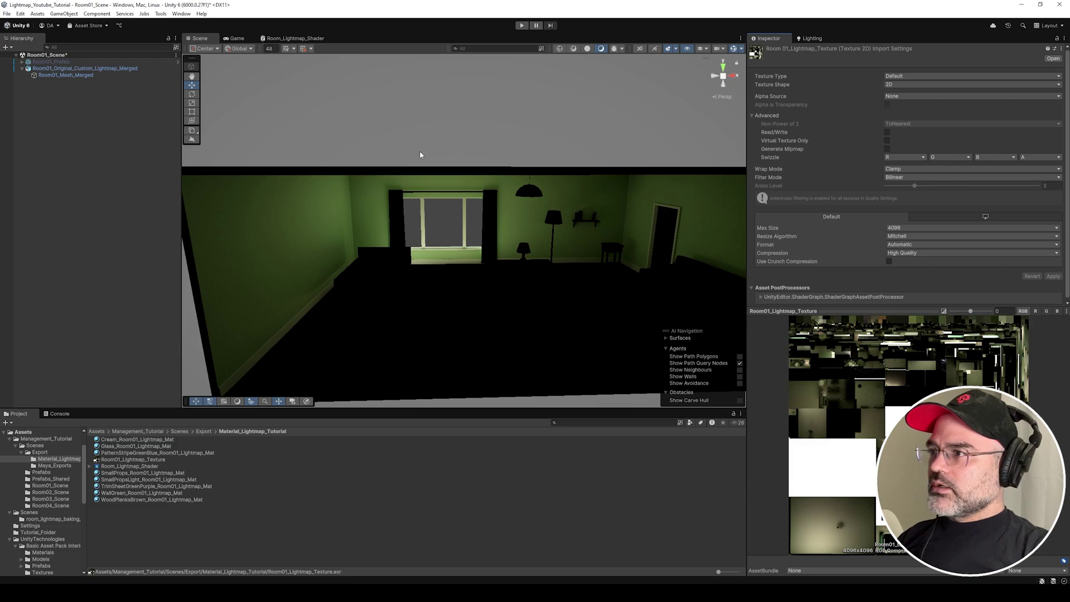
Test the lightmap intensity of WallGreen_Room01_Lightmap_Mat at 0 and return it to 1.
right_click_drag(455, 275, 500, 265)
left_click(142, 493)
key("w")
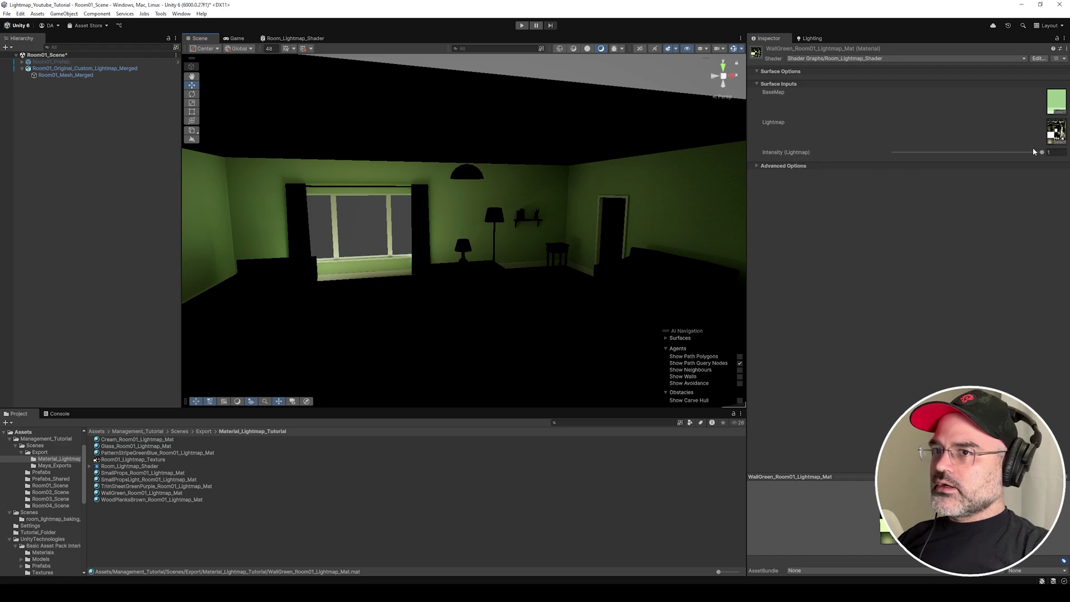
left_click_drag(1035, 152, 894, 153)
right_click_drag(424, 250, 416, 268)
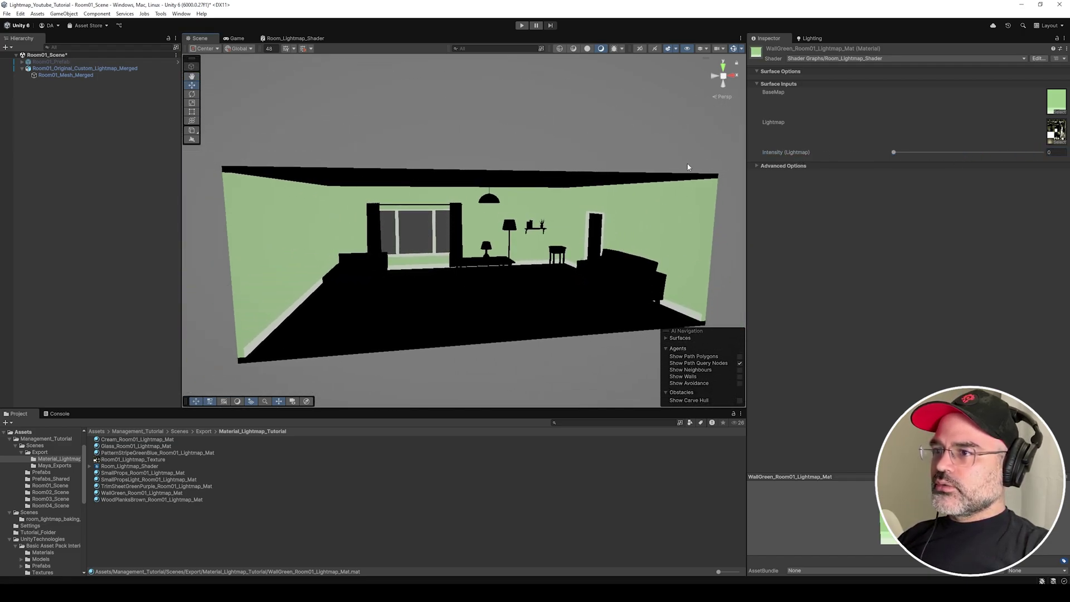
mouse_move(895, 153)
left_mouse_down()
mouse_move(1022, 154)
mouse_move(1055, 166)
left_mouse_up()
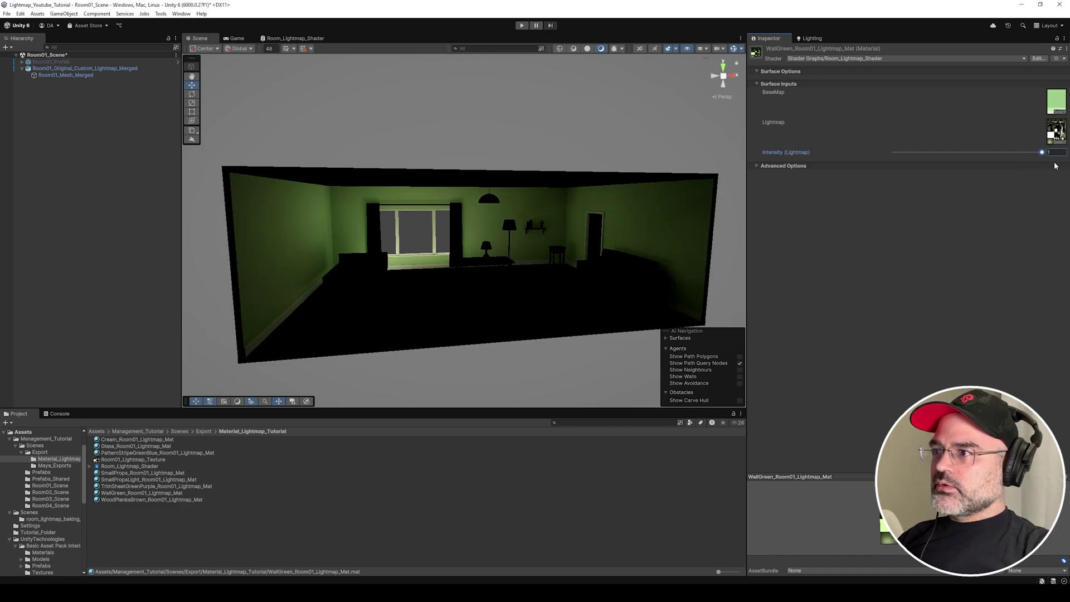
Check the original Cream material's base colour and add a Color property named Tint to Room_Lightmap_Shader.
left_click(136, 440)
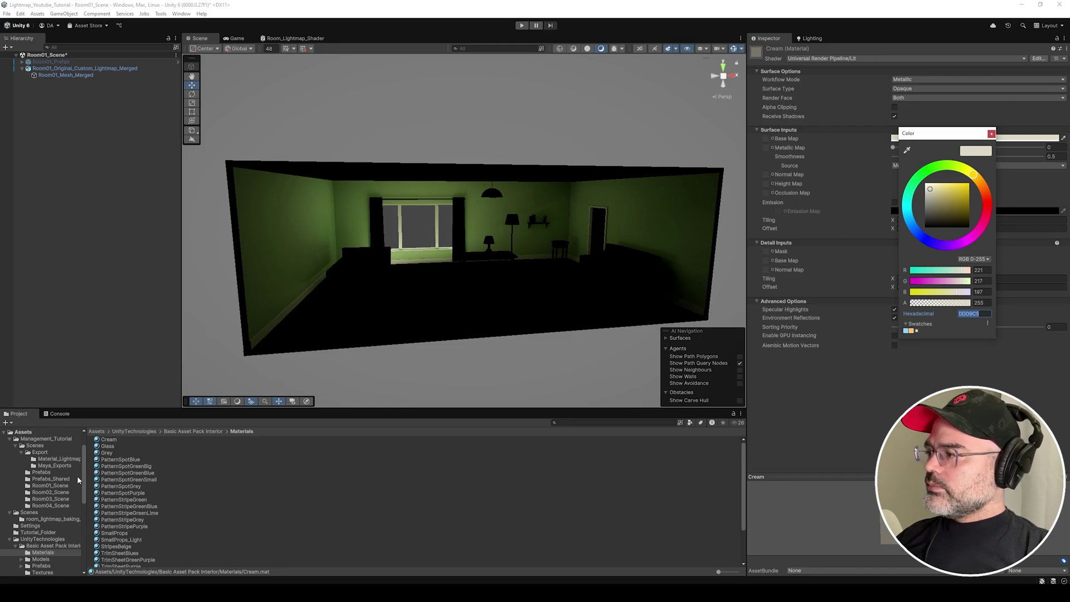
left_click(41, 454)
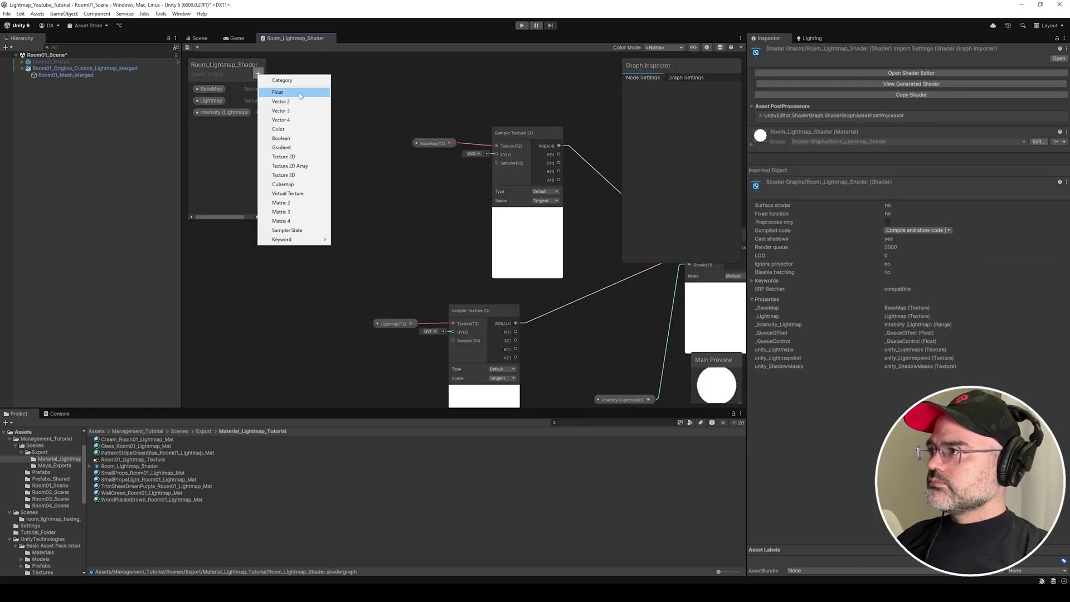
left_click(282, 129)
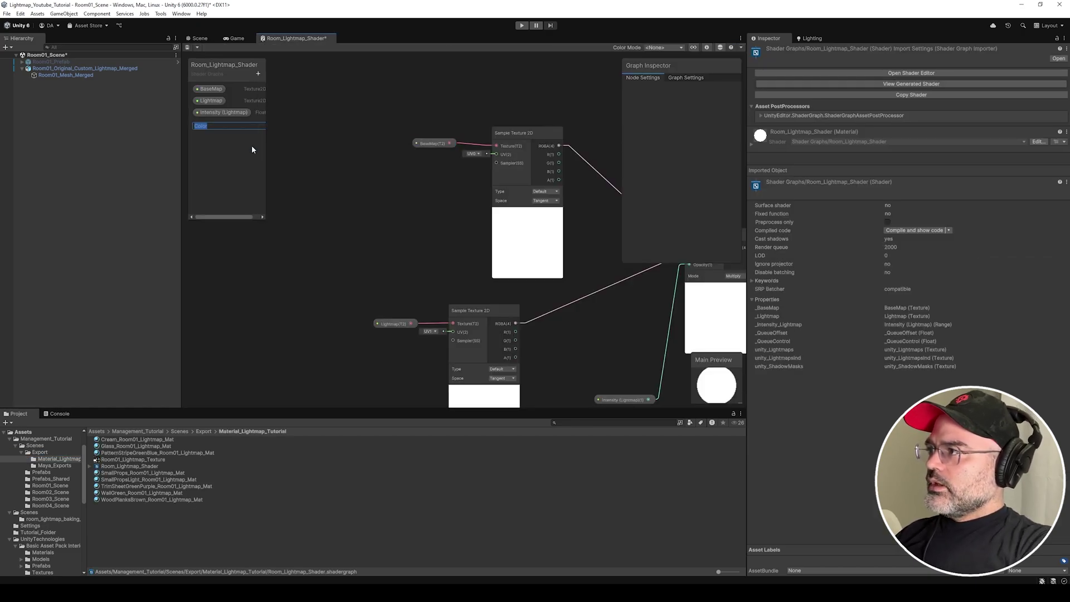
type("Tint")
key("Return")
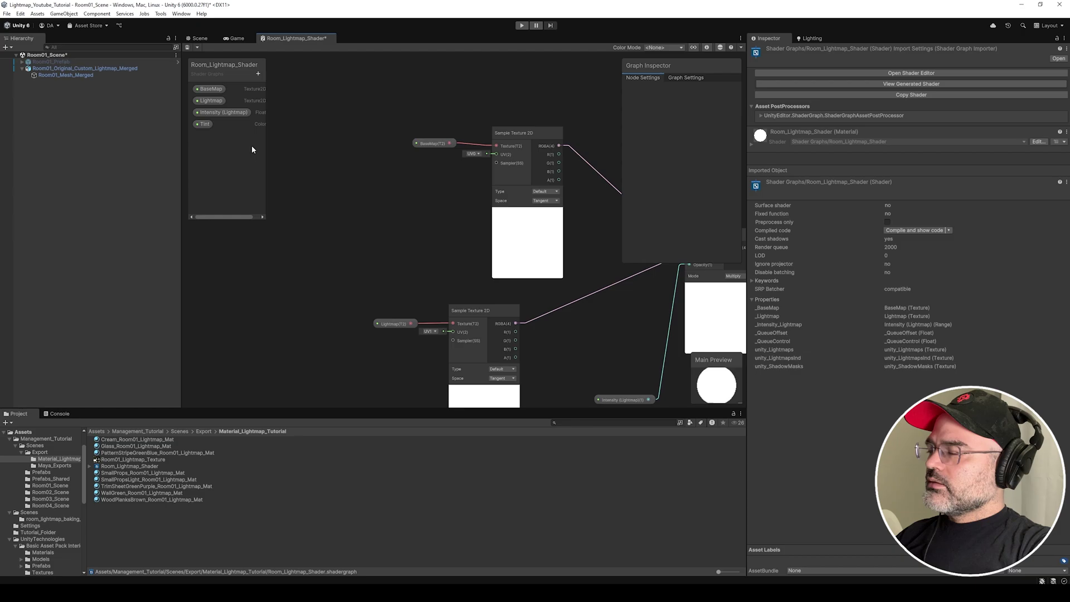
Set the default colour of the Tint property to white, FFFFFF.
left_click(258, 74)
left_click(711, 148)
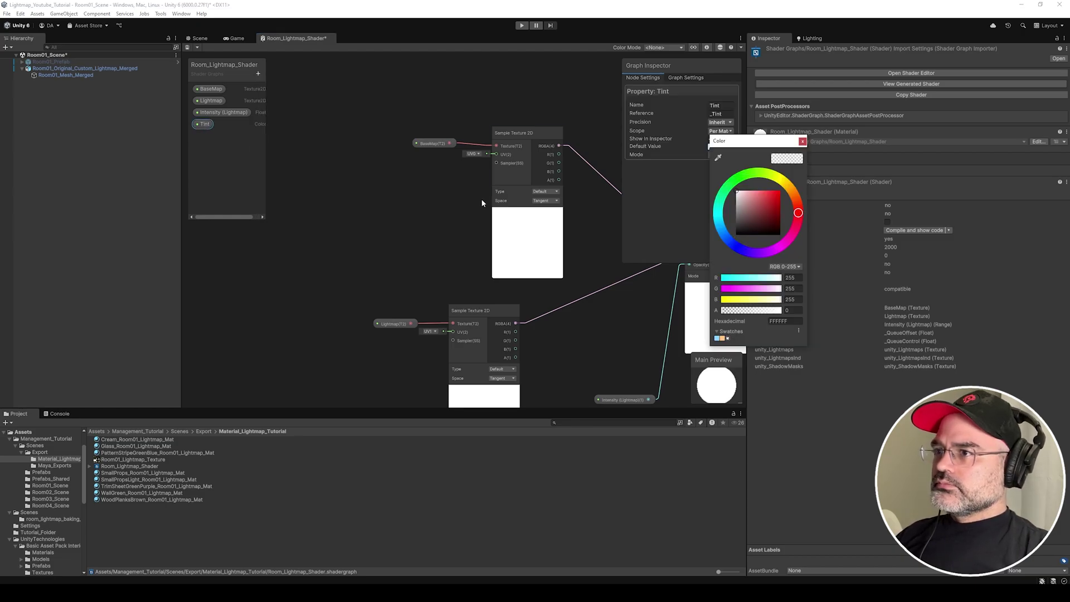
left_click(480, 200)
left_click(205, 126)
left_click(722, 147)
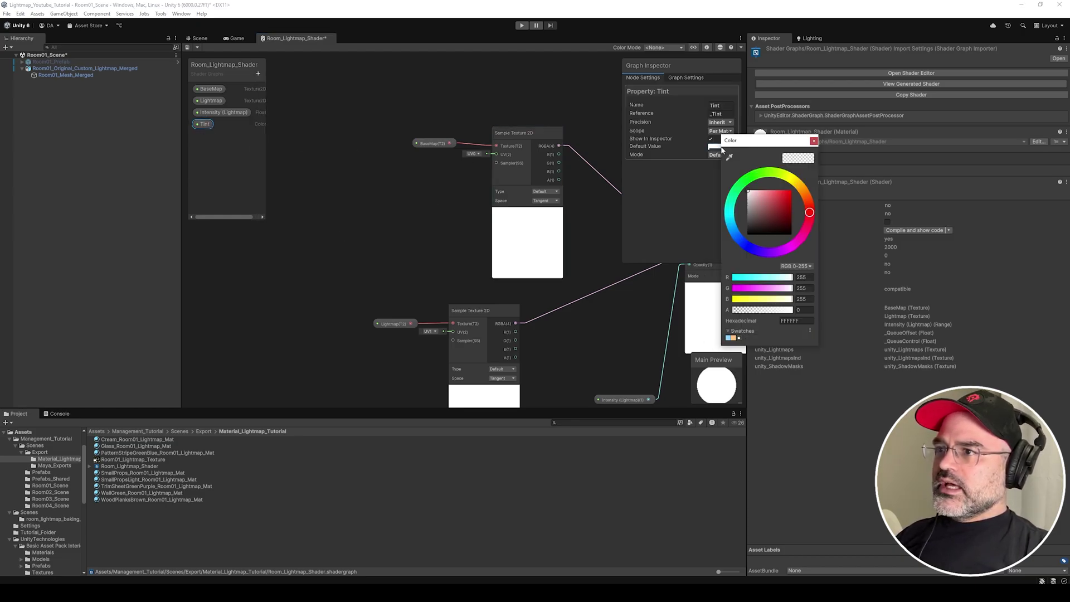
left_click(814, 141)
Maximize the shader graph and place a Tint property node above the BaseMap's Sample Texture 2D node.
key("shift+space")
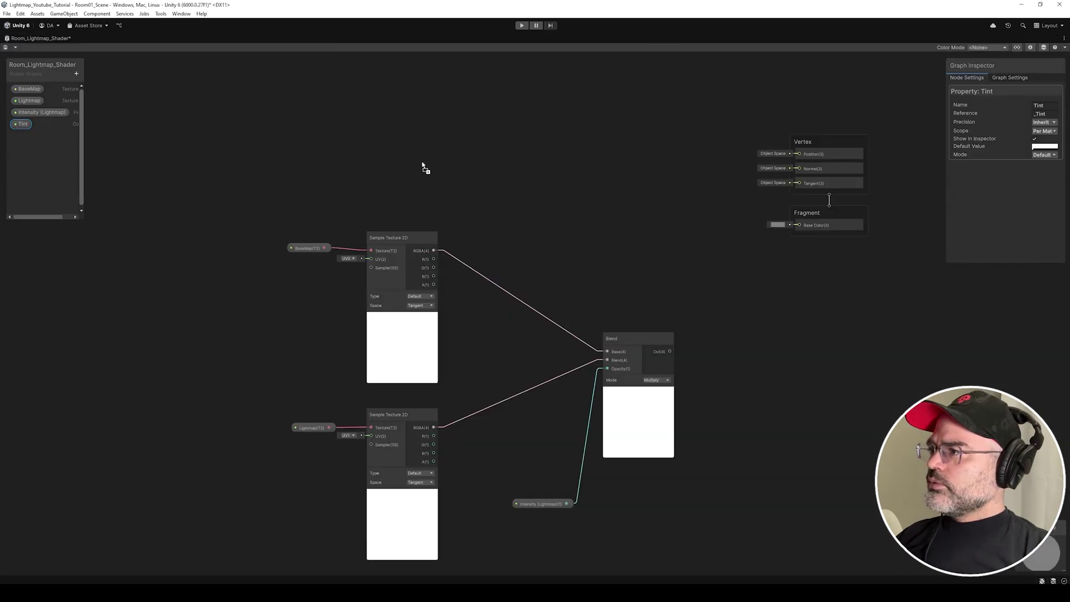
left_click(508, 209)
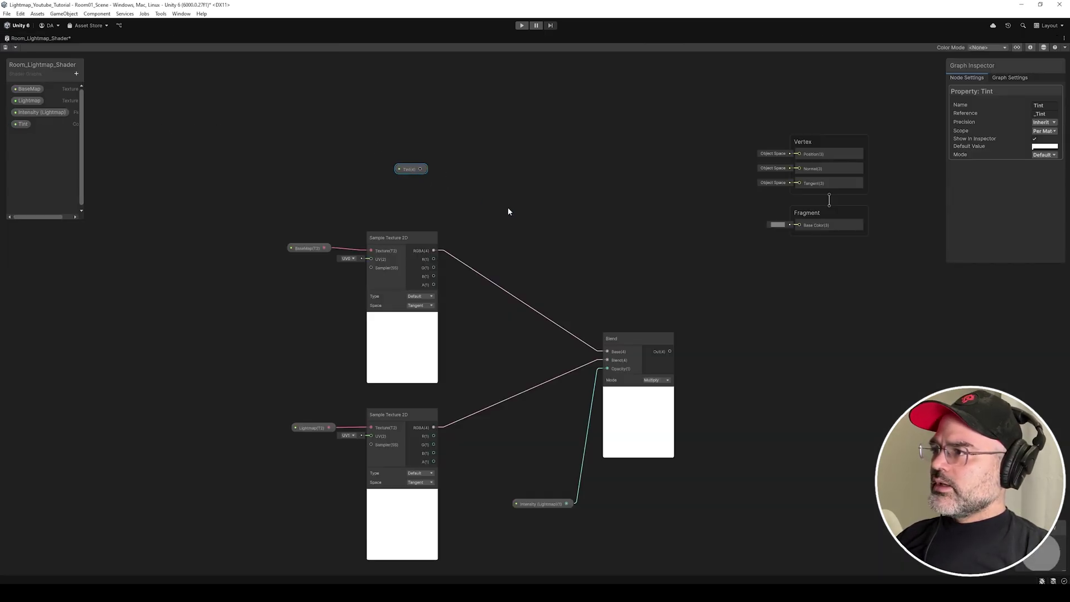
left_click(404, 240)
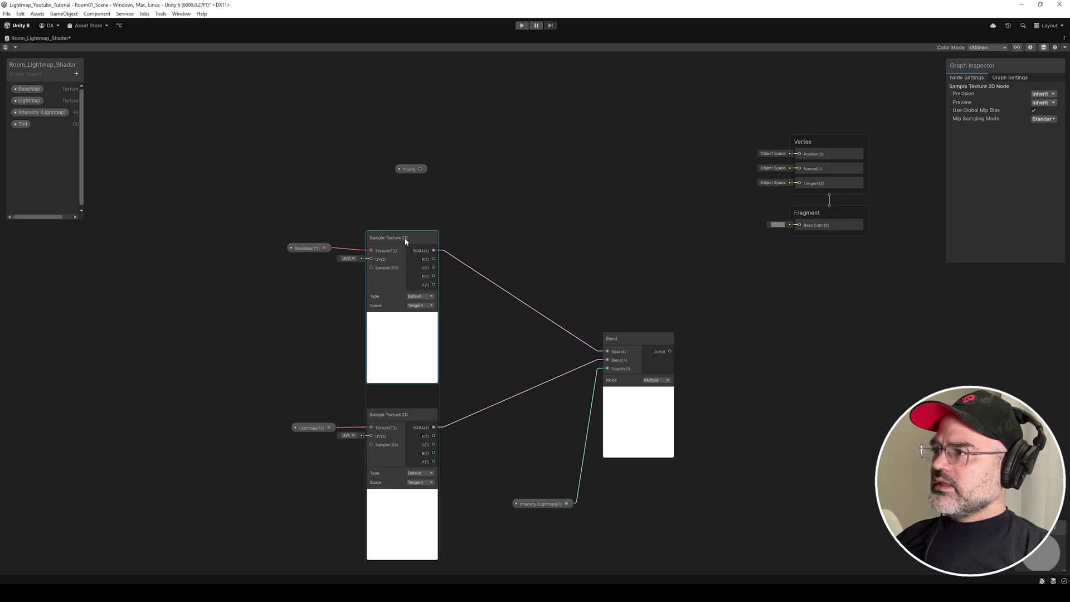
Add a Multiply node combining Tint with the BaseMap's sampled RGBA, and connect its output to the Blend node's Base.
left_click(456, 187)
key("space")
type("mul")
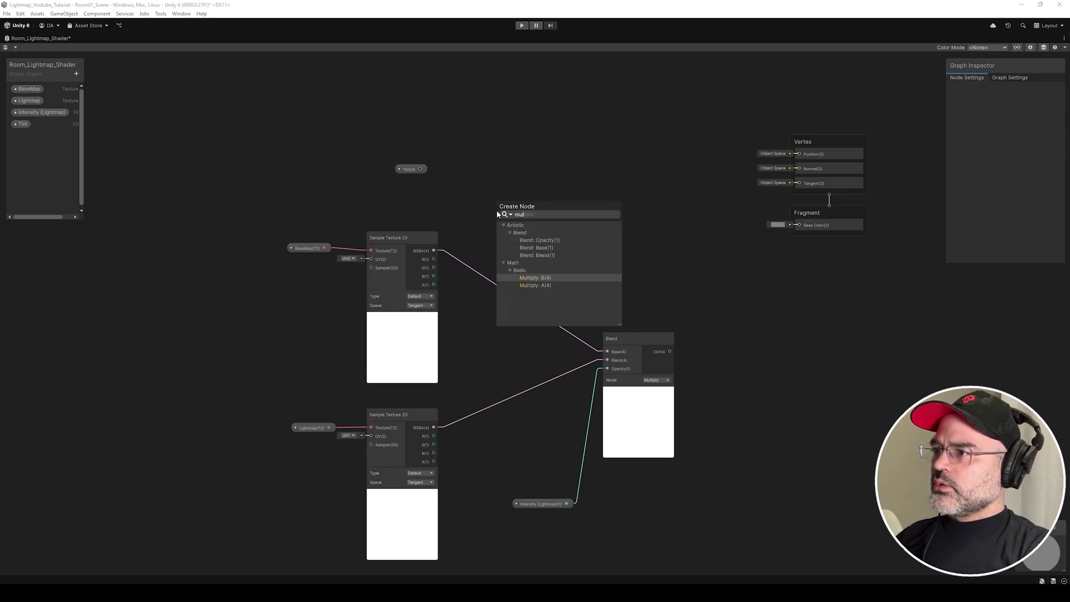
key("Return")
left_click_drag(433, 250, 496, 221)
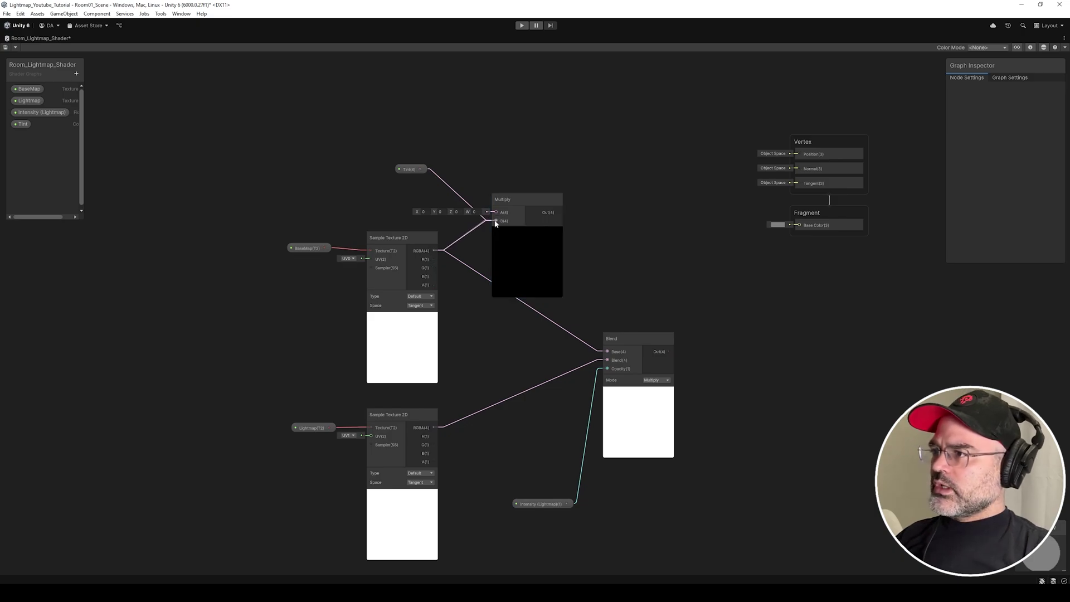
left_click_drag(417, 169, 610, 351)
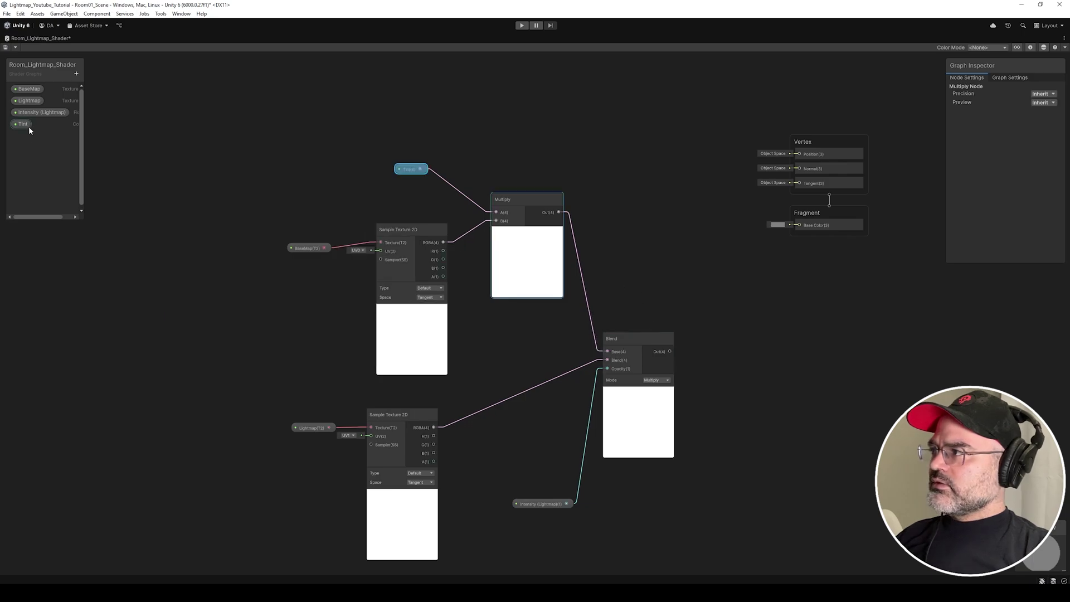
Move the Multiply node up beside Tint, connect the Blend output to the Fragment's Base Color, and save the shader.
left_click(21, 126)
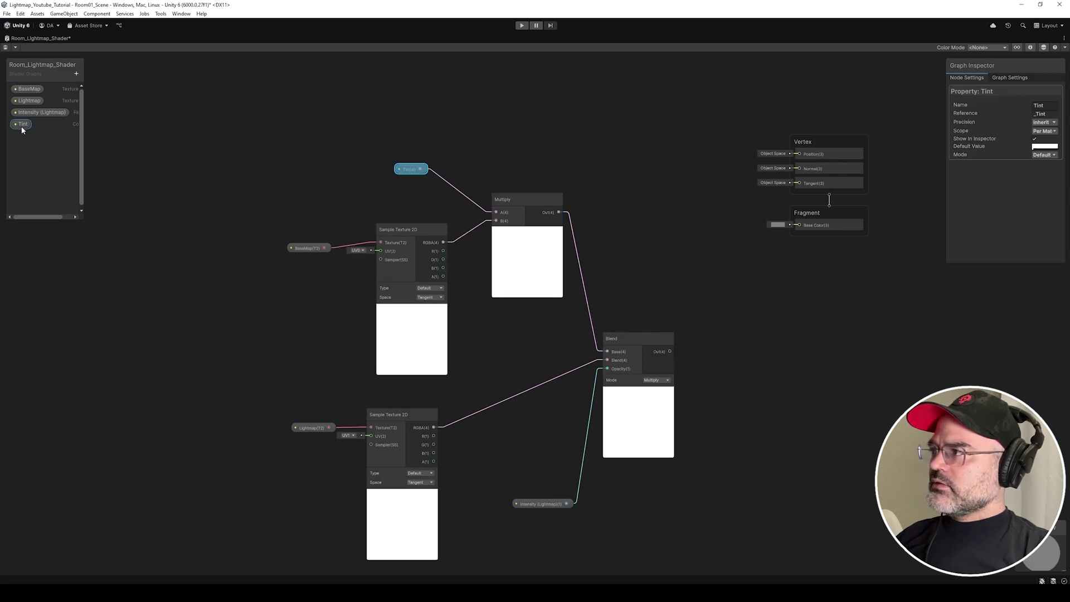
left_click_drag(232, 210, 452, 370)
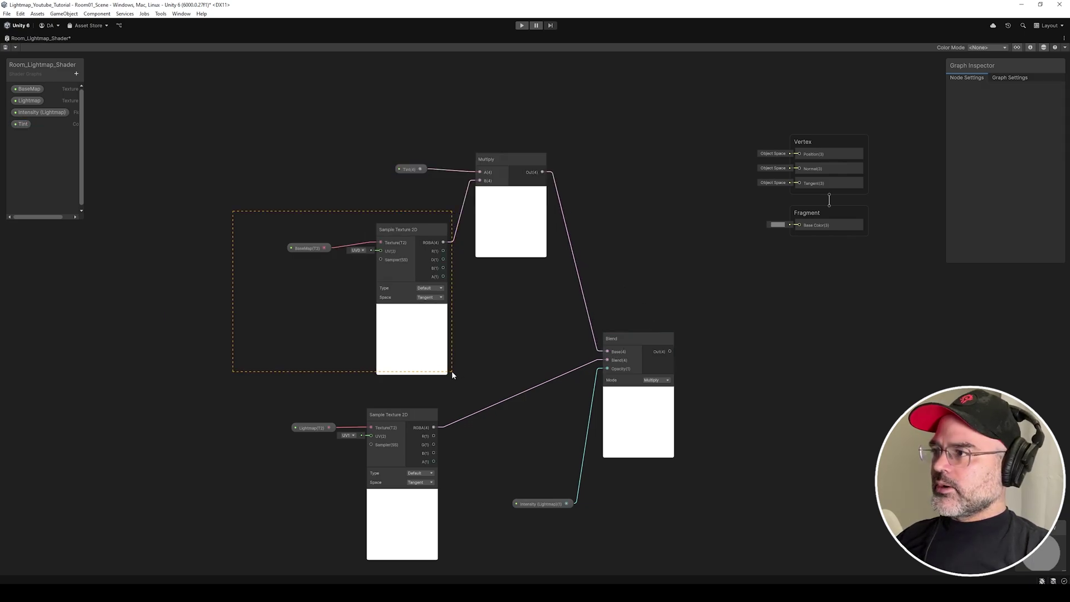
left_click_drag(394, 175, 545, 177)
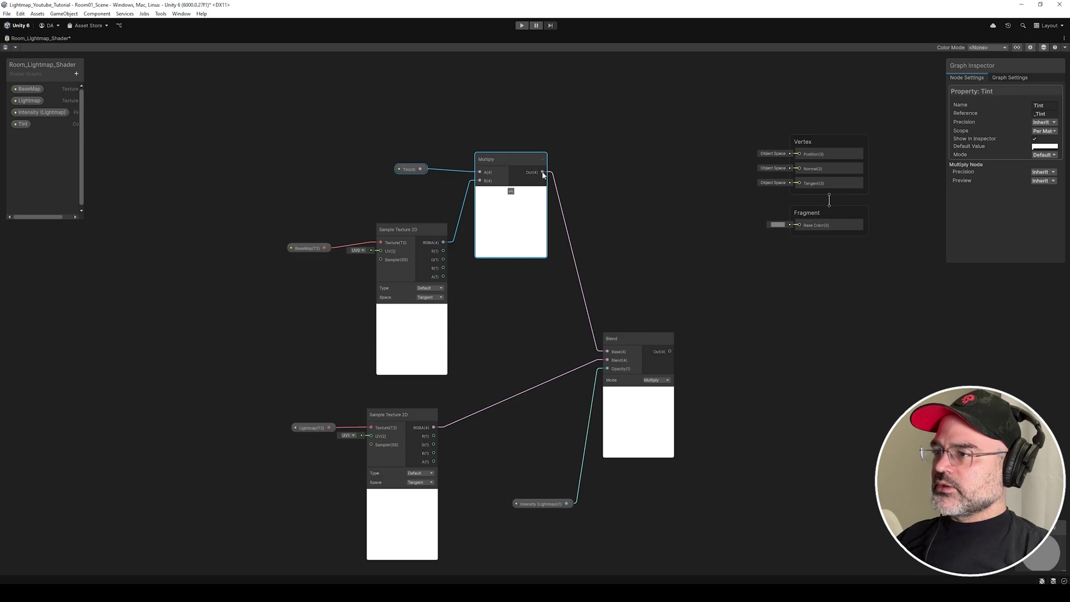
left_click_drag(273, 376, 575, 563)
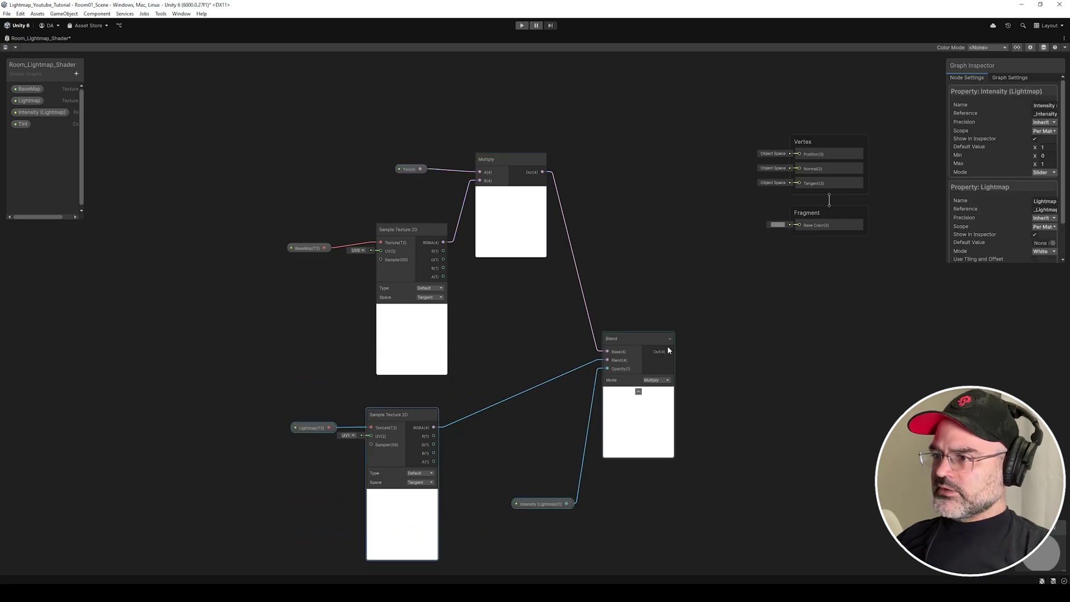
left_click_drag(671, 351, 799, 225)
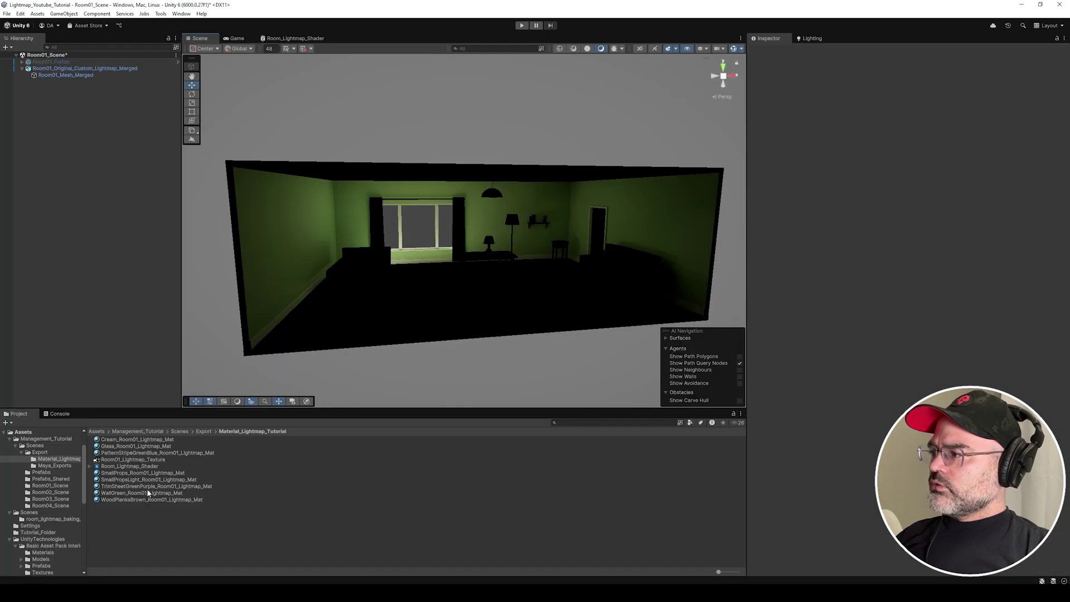
Test a red tint, FF0000, on WallGreen_Room01_Lightmap_Mat and return it to white.
left_click(141, 494)
left_click_drag(1021, 206, 946, 180)
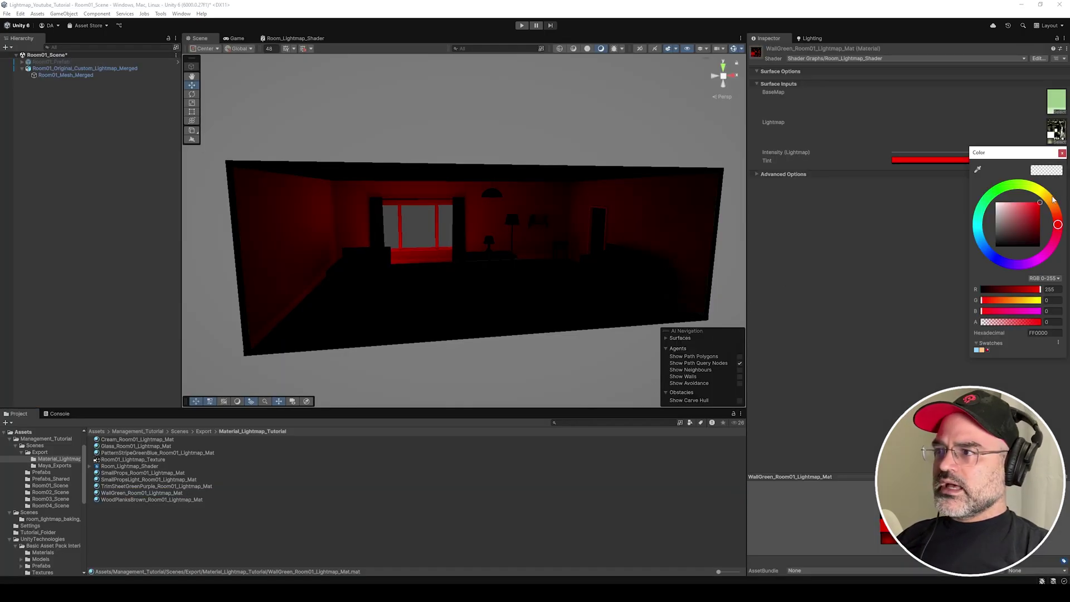
left_click(870, 260)
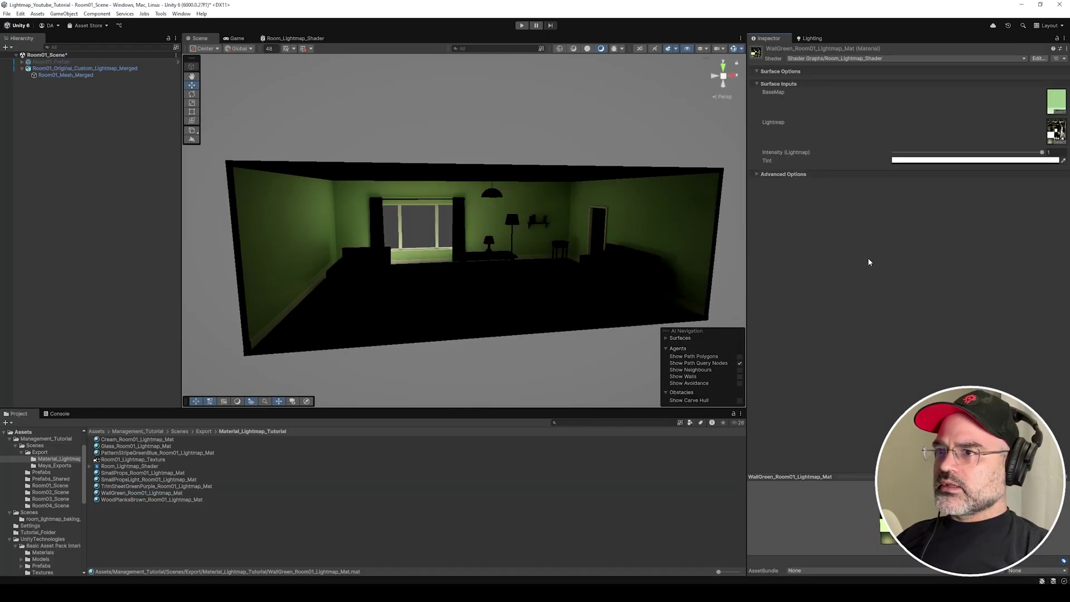
Copy the original Cream material's base colour, DDD9C5, into the Tint of Cream_Room01_Lightmap_Mat.
left_click(443, 316)
left_click(899, 162)
double_click(899, 162)
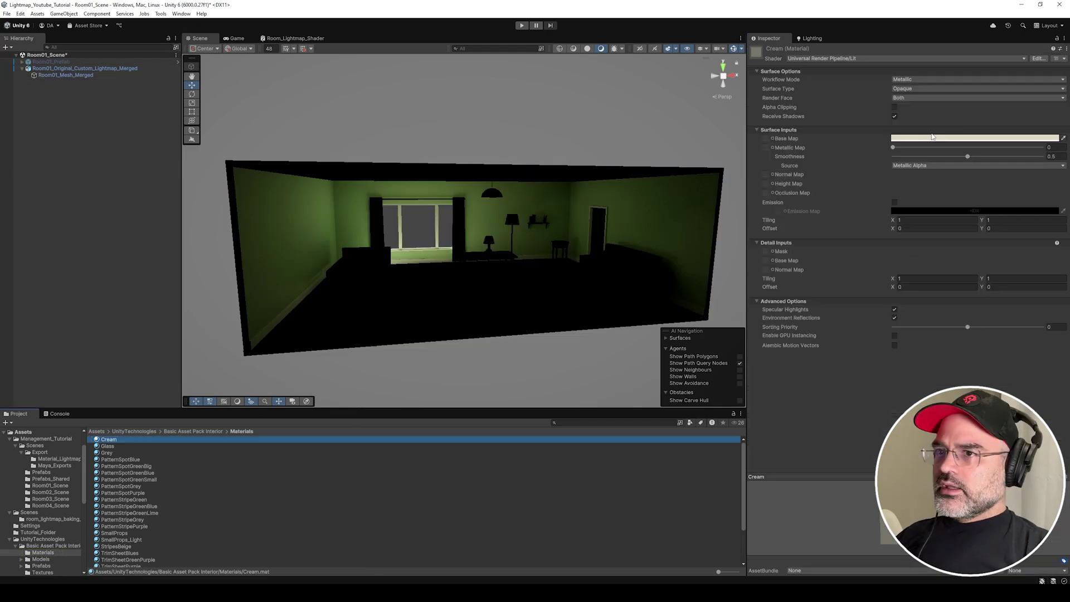
left_click(936, 139)
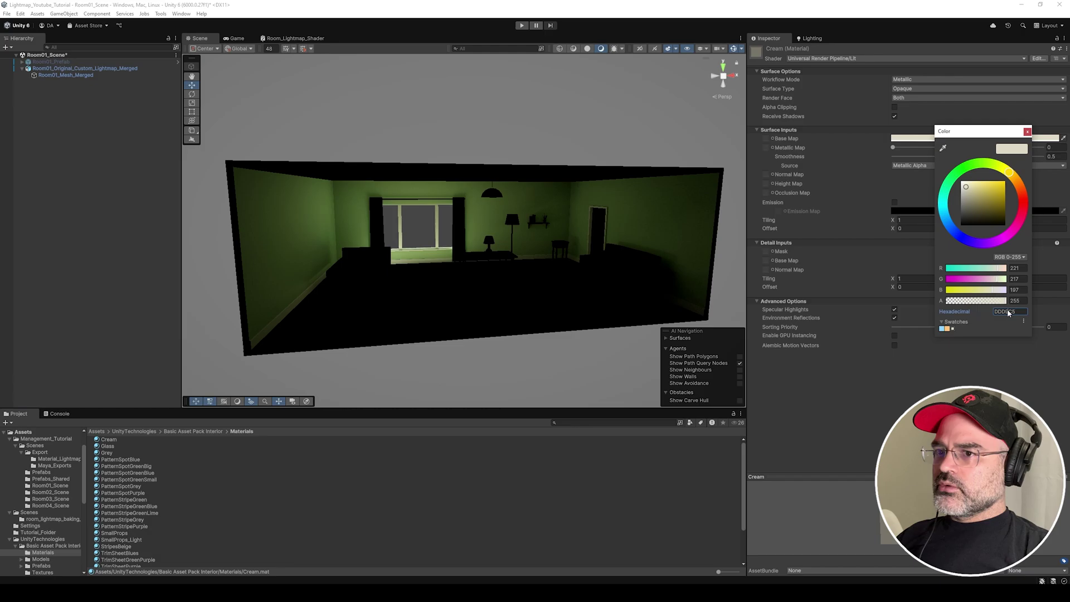
left_click(859, 433)
left_click(45, 459)
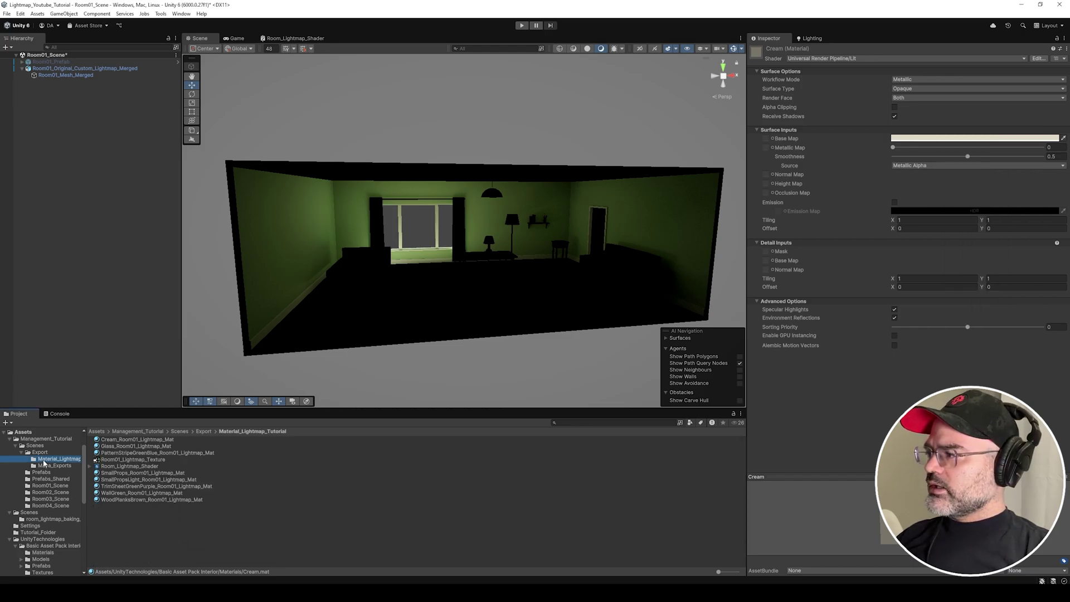
left_click(137, 439)
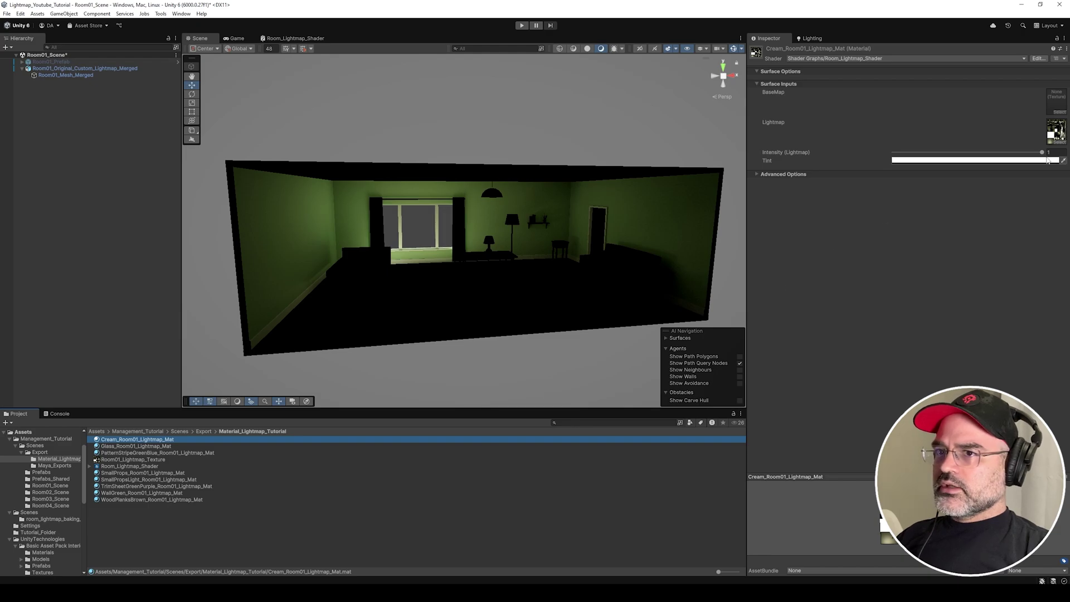
Replace Element 1 of Room01_Mesh_Merged's materials with Cream_Room01_Lightmap_Mat.
left_click(545, 277)
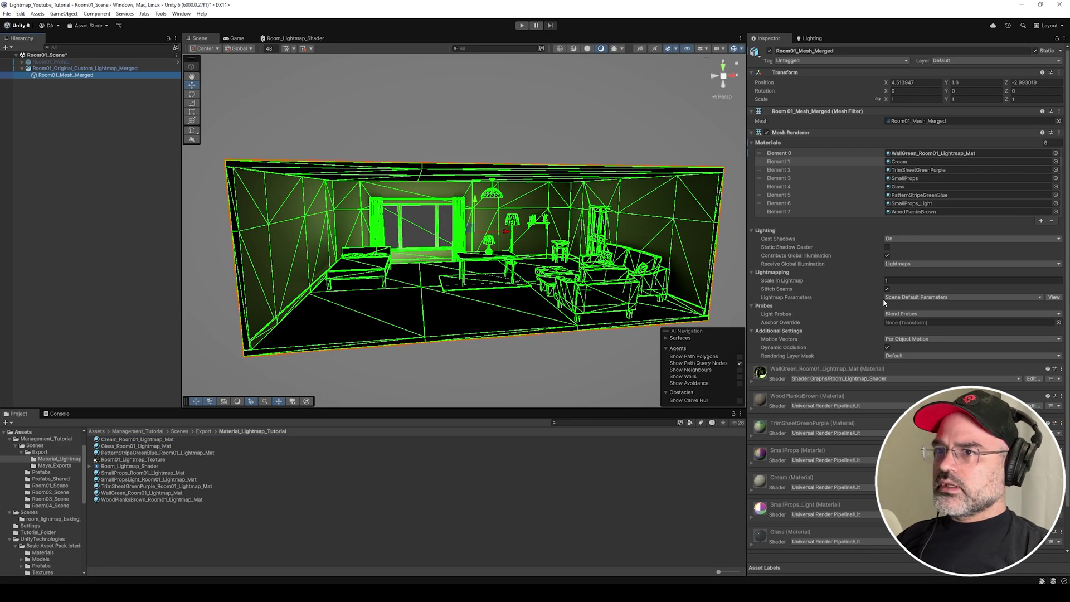
left_click_drag(139, 440, 915, 162)
left_click(484, 119)
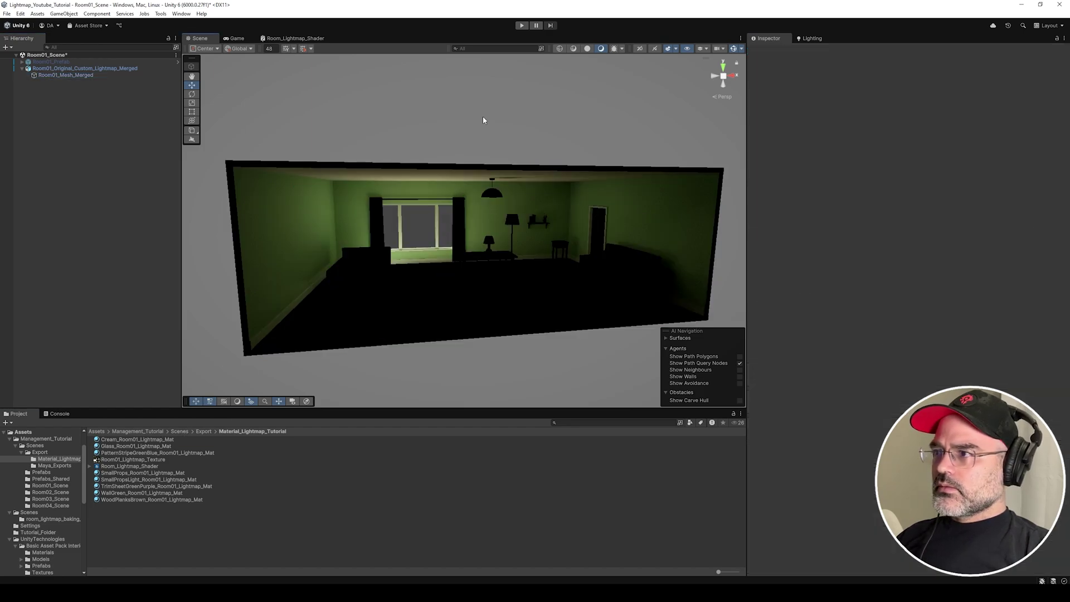
View the ceiling inside the room and test the lightmap intensity of Cream_Room01_Lightmap_Mat, returning it to 1.
key("w")
right_click_drag(498, 217, 503, 195)
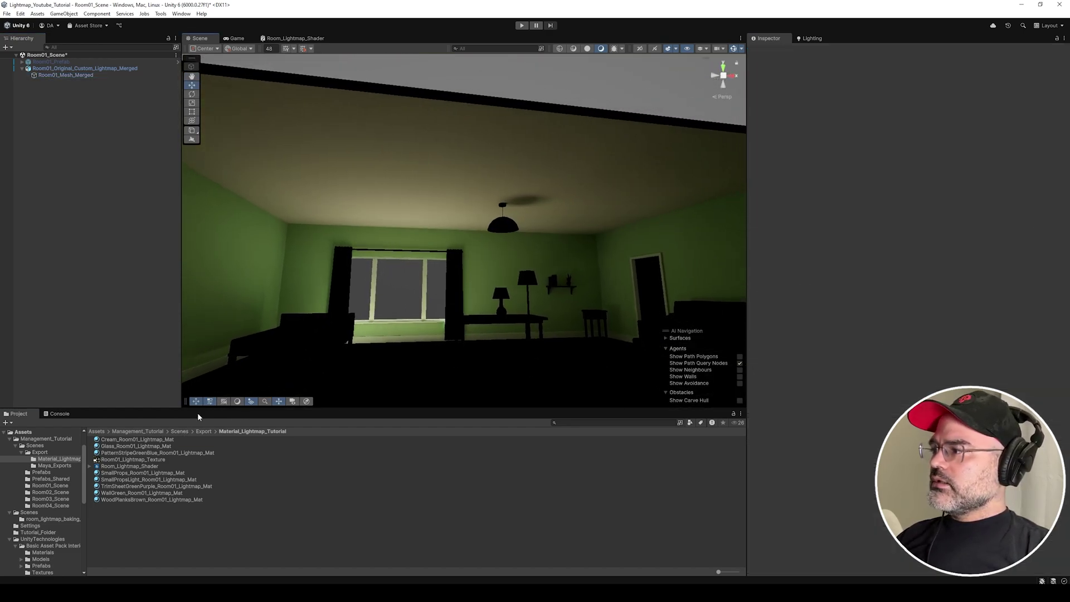
left_click(143, 440)
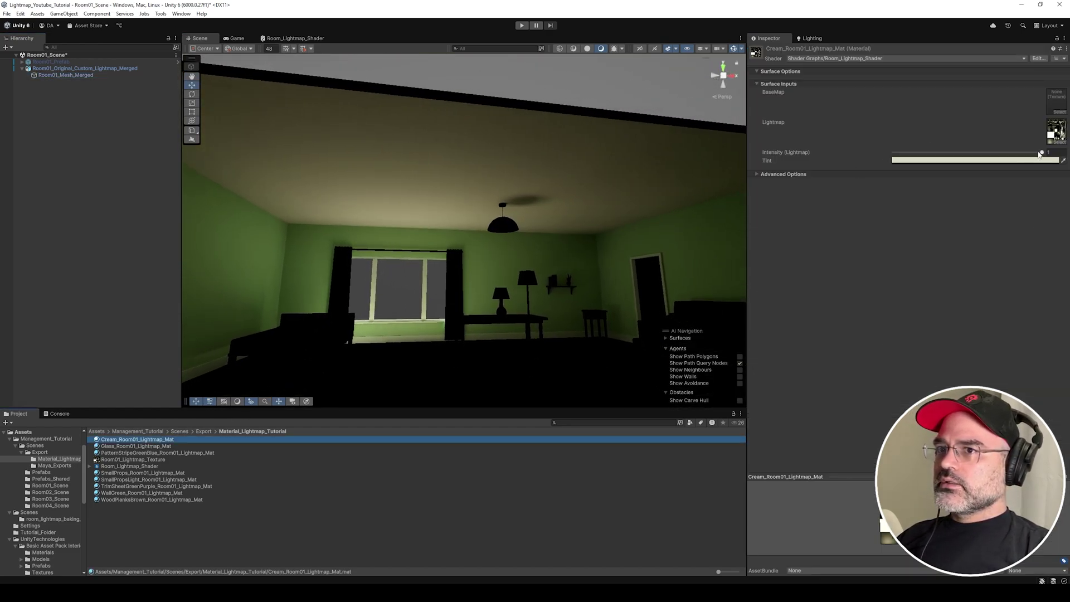
mouse_move(1041, 153)
left_mouse_down()
mouse_move(1002, 154)
mouse_move(1060, 158)
left_mouse_up()
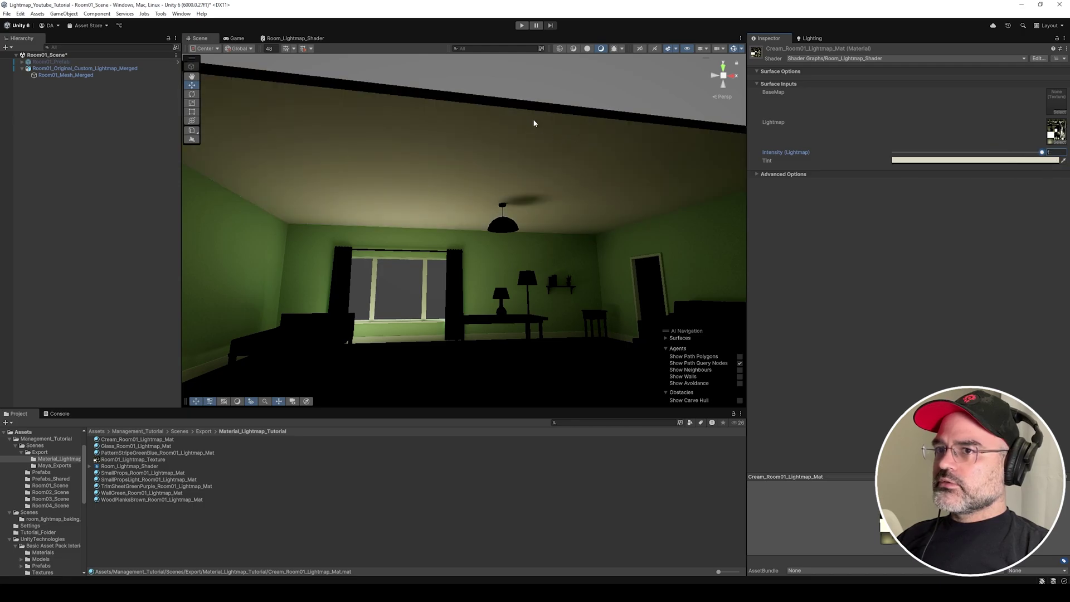
Give the TrimSheetGreenPurple and SmallProps lightmap materials their base maps and assign them to Elements 2 and 3 of Room01_Mesh_Merged.
double_click(89, 76)
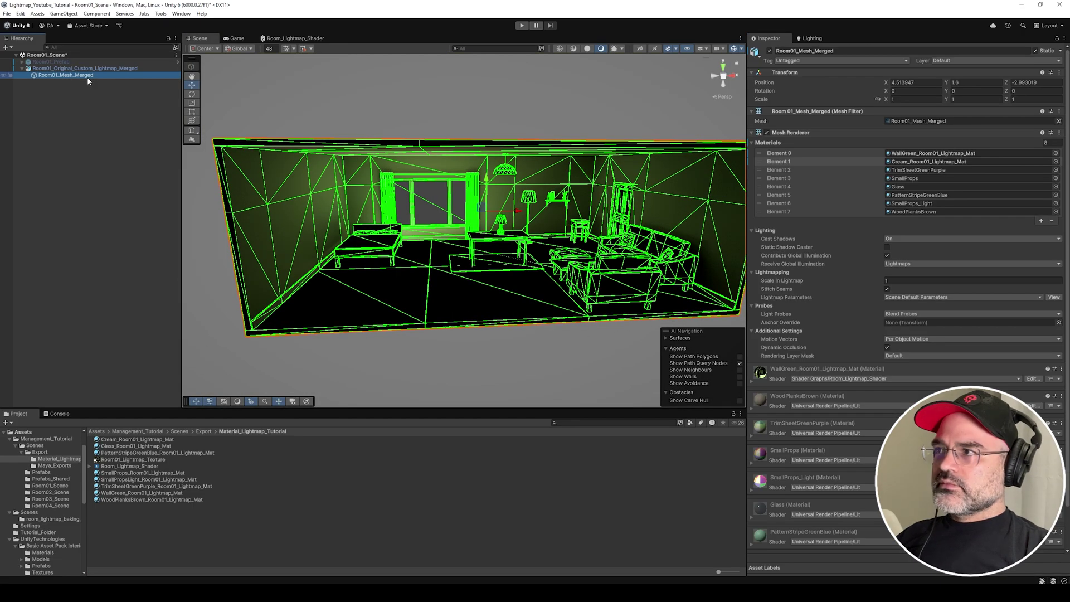
left_click(43, 553)
scroll(136, 523, "down", 5)
left_click(136, 523)
left_click(59, 459)
left_click(156, 486)
left_click(1058, 110)
left_click(65, 75)
left_click_drag(156, 486, 890, 174)
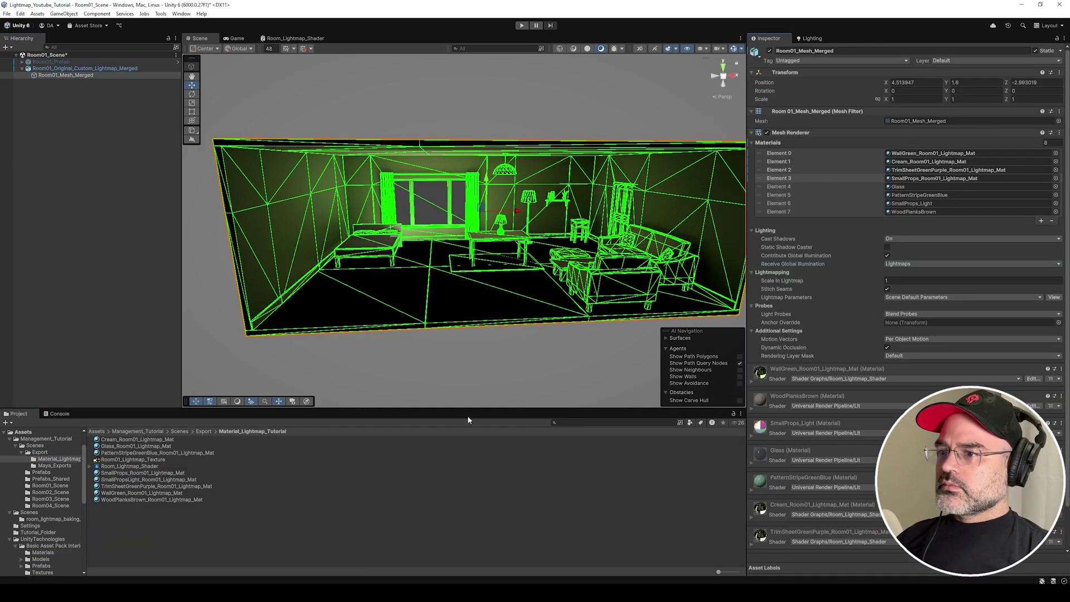
Replace Elements 4 to 7 of Room01_Mesh_Merged with the Glass, PatternStripeGreenBlue, SmallPropsLight and WoodPlanksBrown lightmap materials, matching the original colours and base maps.
double_click(904, 186)
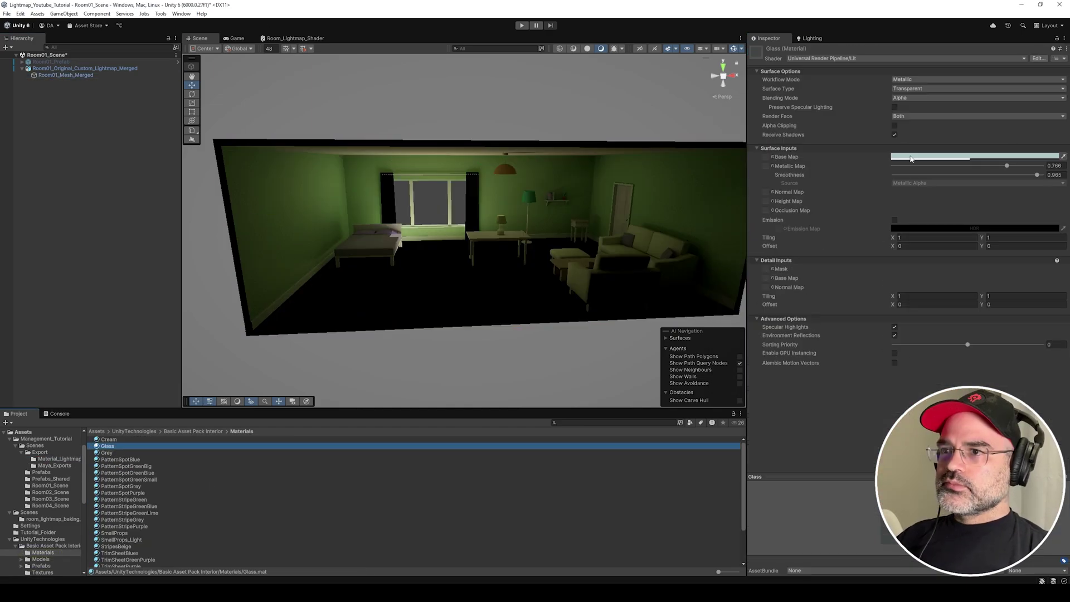
left_click(56, 461)
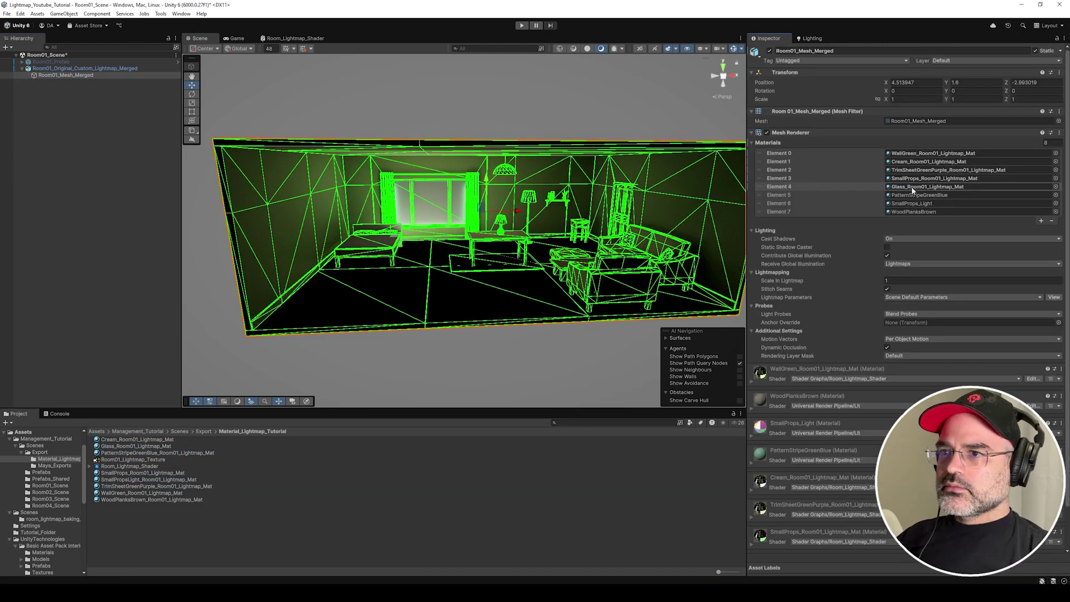
double_click(914, 195)
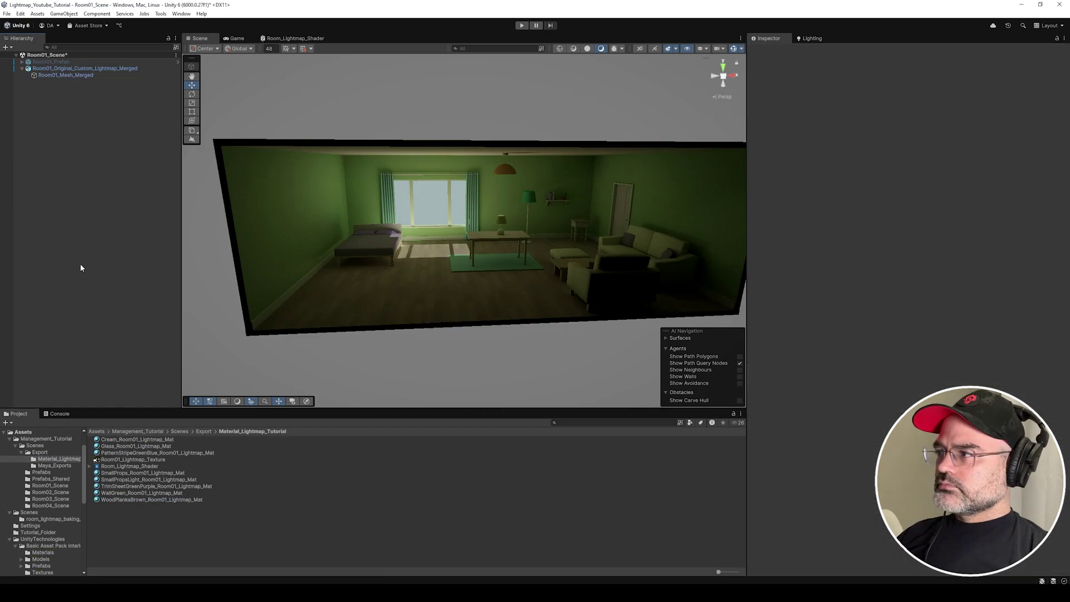
Examine the whole room with its lightmap materials in a maximized Scene view.
key("shift+space")
left_click_drag(547, 295, 589, 298, "alt")
right_click_drag(589, 299, 603, 321)
key("w")
key("s")
scroll(603, 321, "down", 6)
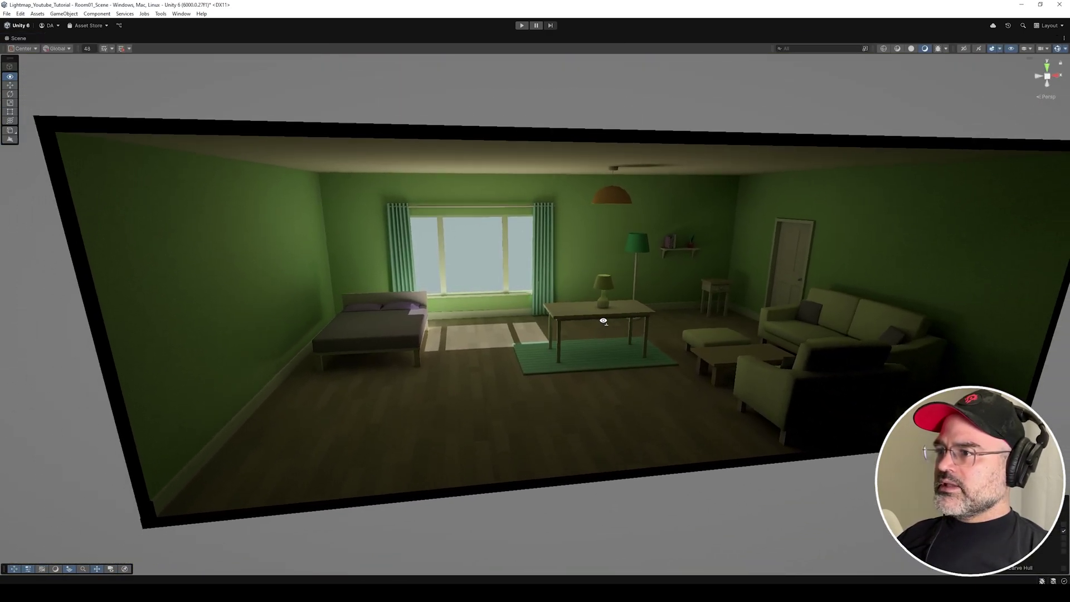